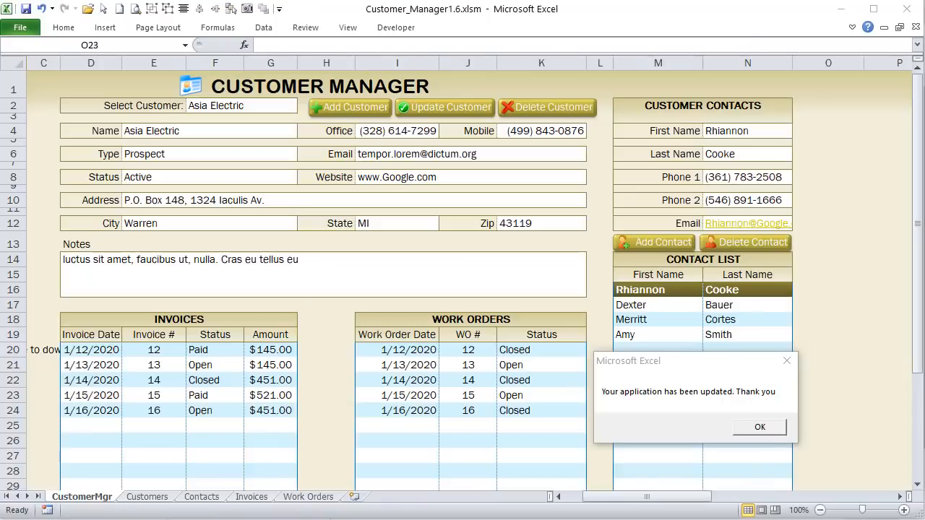
Step: Move the update confirmation message aside to reveal the master workbook's Add Version form
left_click_drag(694, 366, 520, 250)
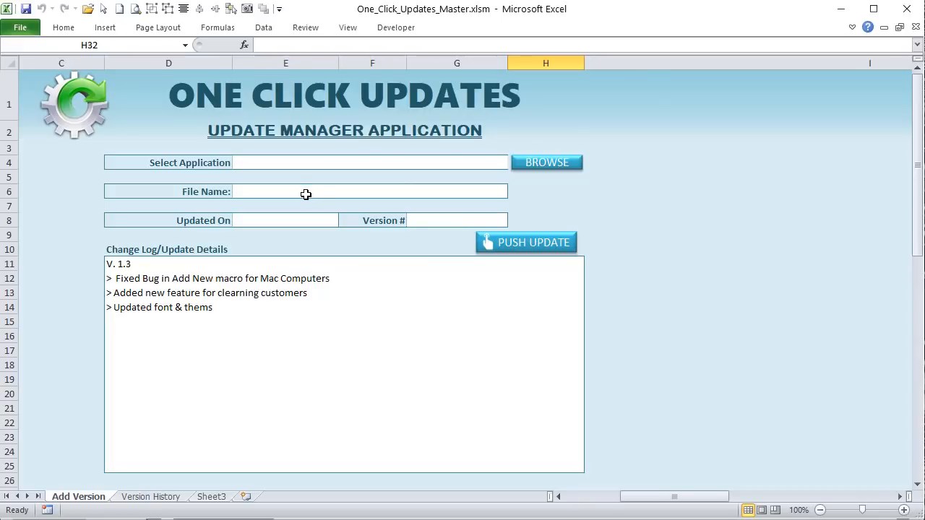
Step: Select Customer_Manager.xlsm as the application file to update
left_click(551, 173)
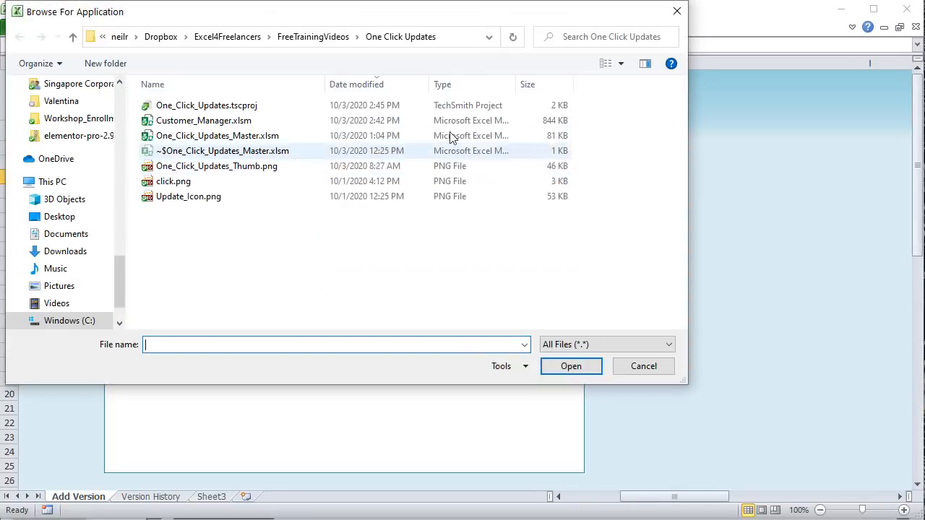
left_click(204, 120)
left_click(570, 366)
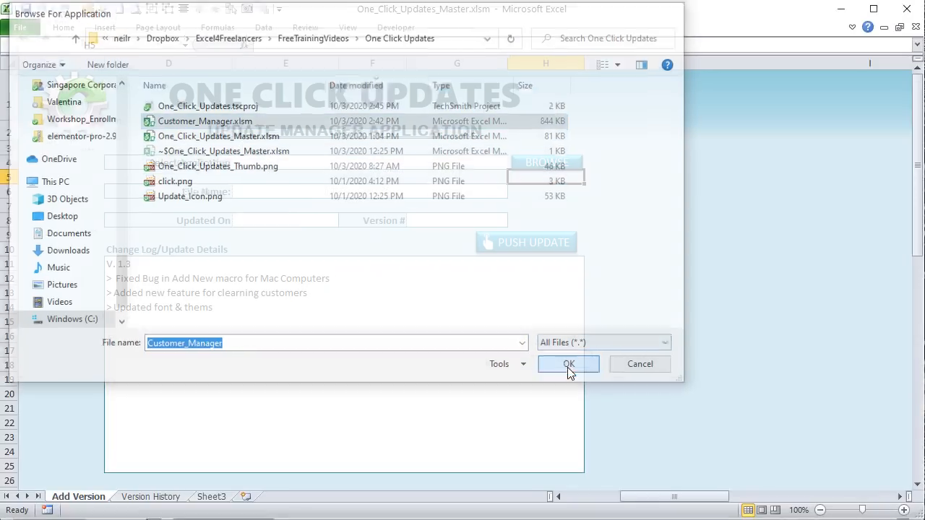
Step: Enter version number 1.6, then bring up the recent workbooks list
left_click(467, 220)
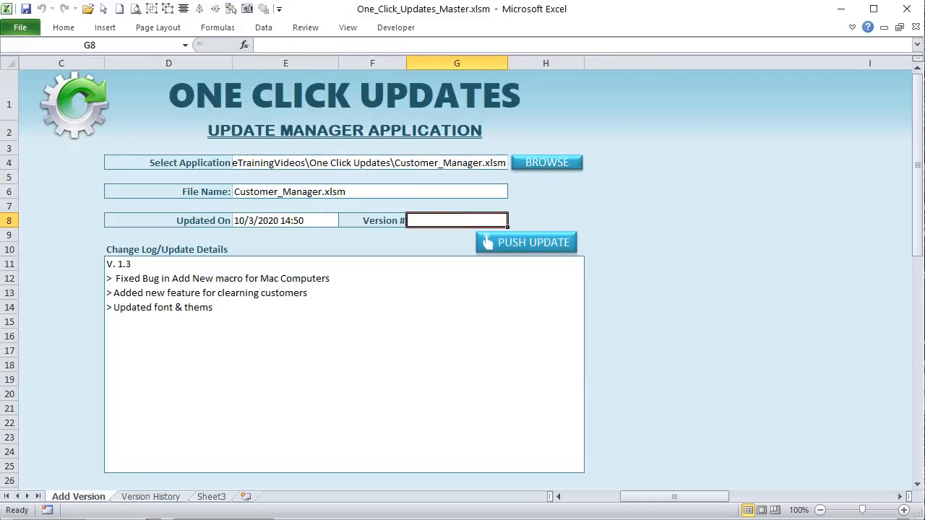
type("1.6")
key("Return")
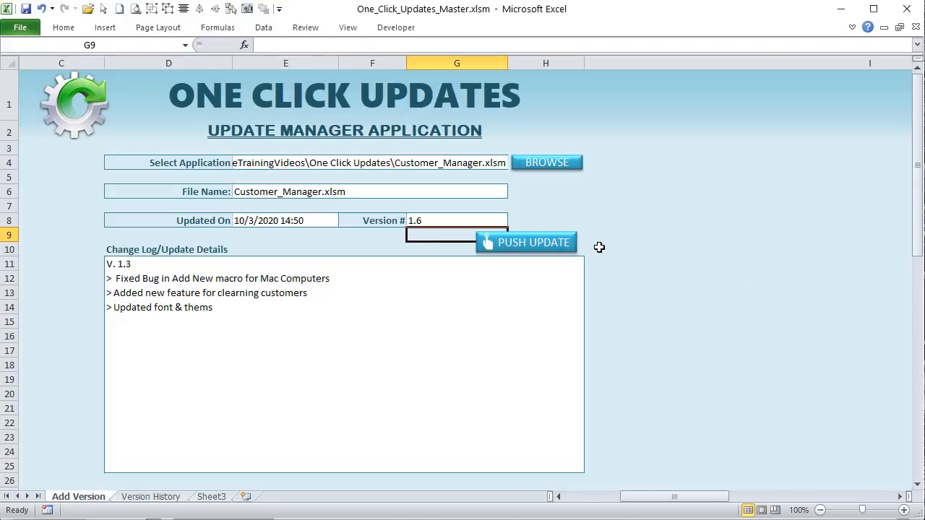
left_click(32, 30)
left_click(59, 162)
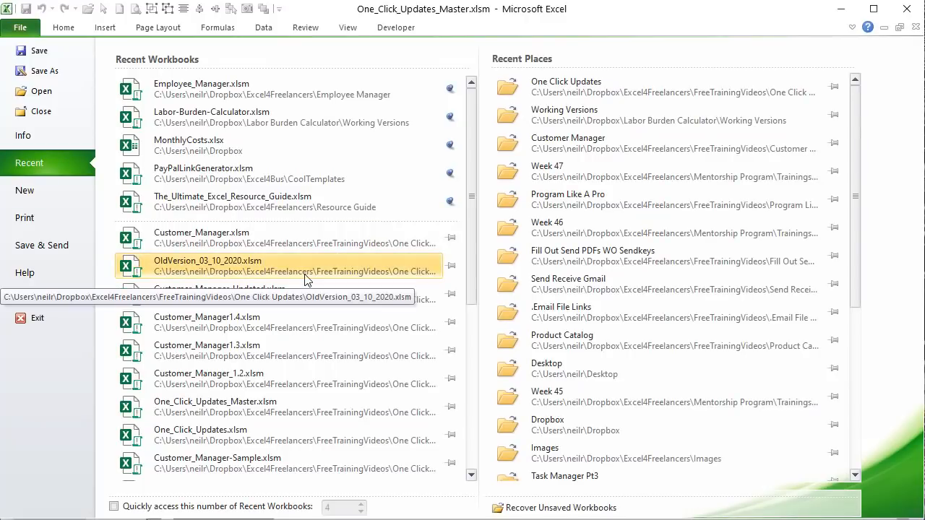
Step: Open Customer_Manager.xlsm from Recent and apply the Apothecary colour theme
left_click(255, 233)
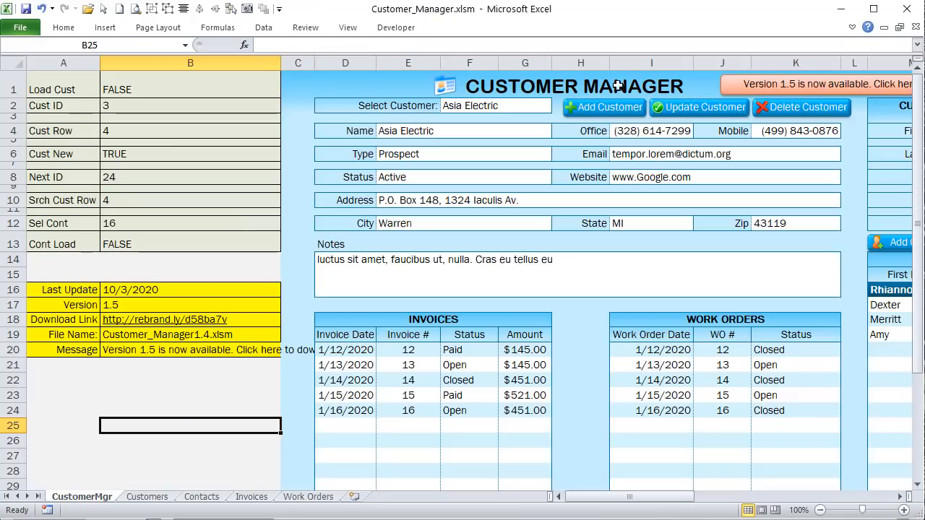
left_click_drag(688, 499, 709, 498)
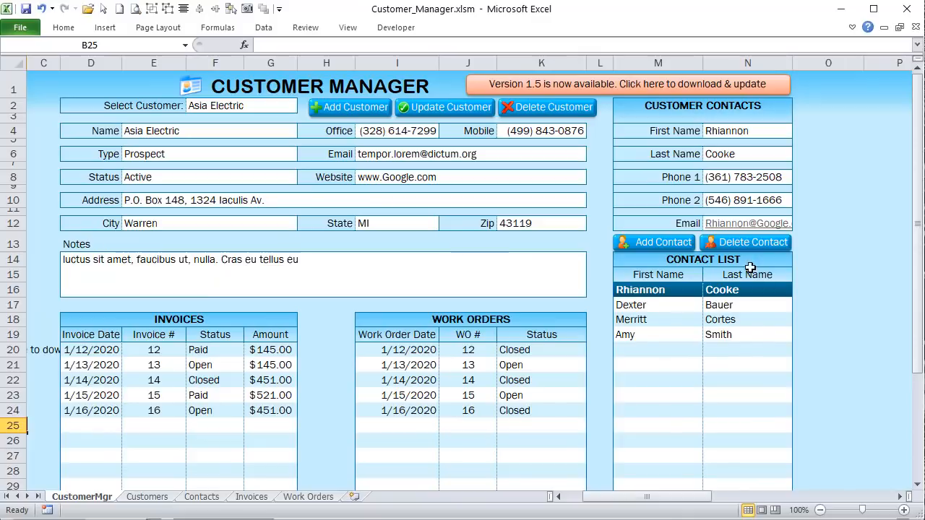
left_click(139, 33)
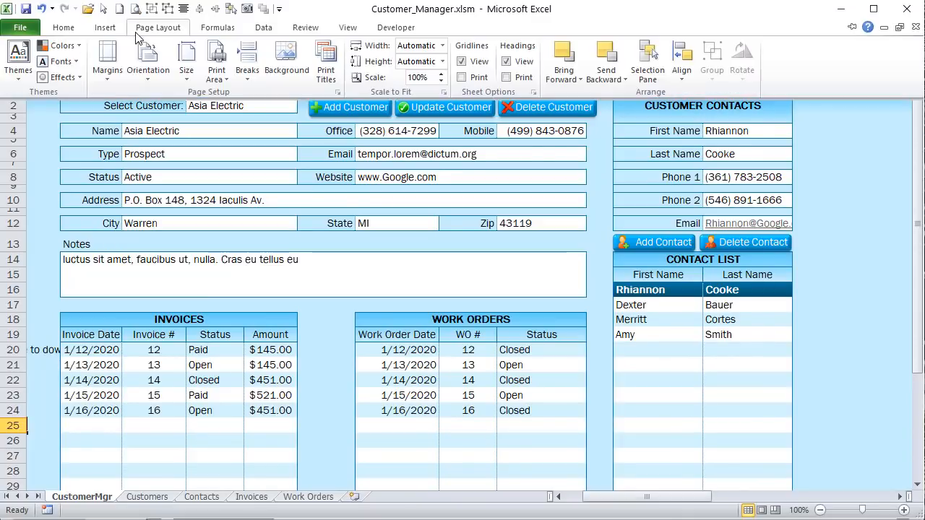
left_click(72, 47)
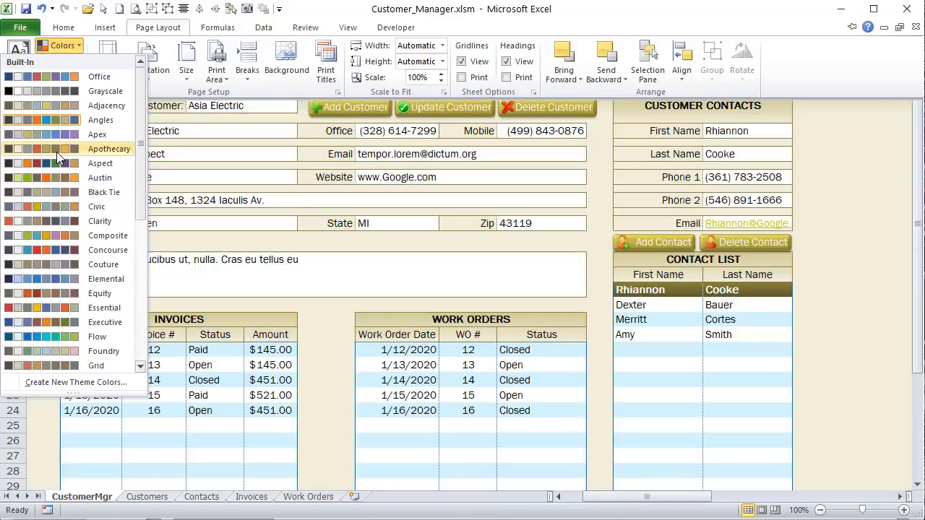
left_click(56, 151)
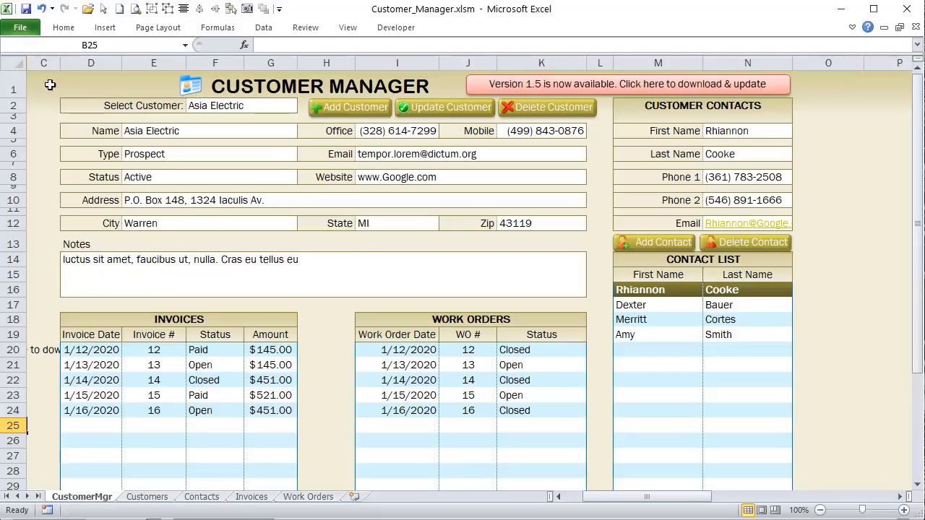
left_click(62, 31)
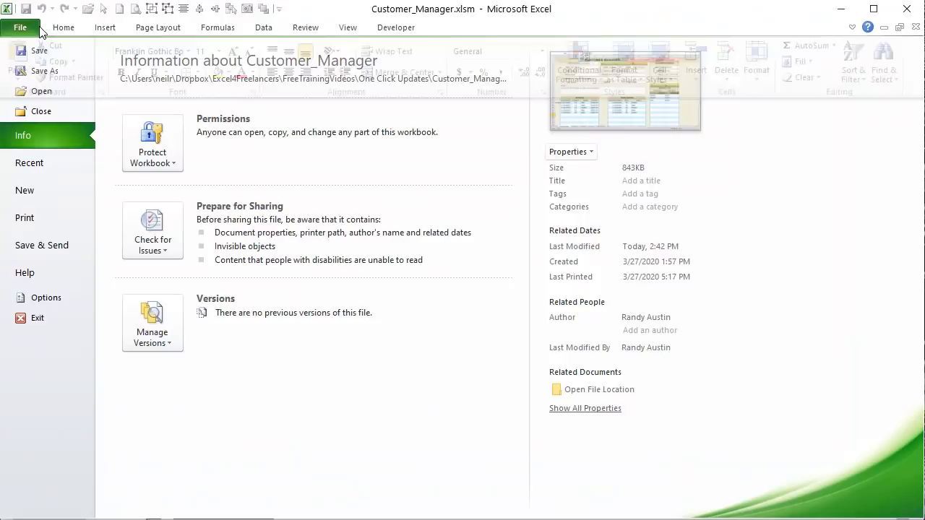
Step: Save the workbook as Customer_Manager1.6.xlsm and close it
left_click(32, 28)
left_click(53, 70)
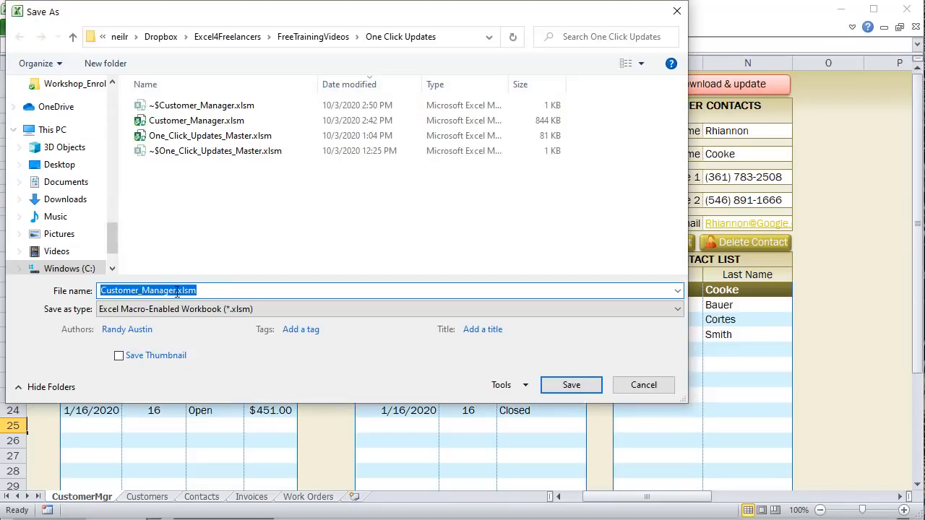
left_click(177, 292)
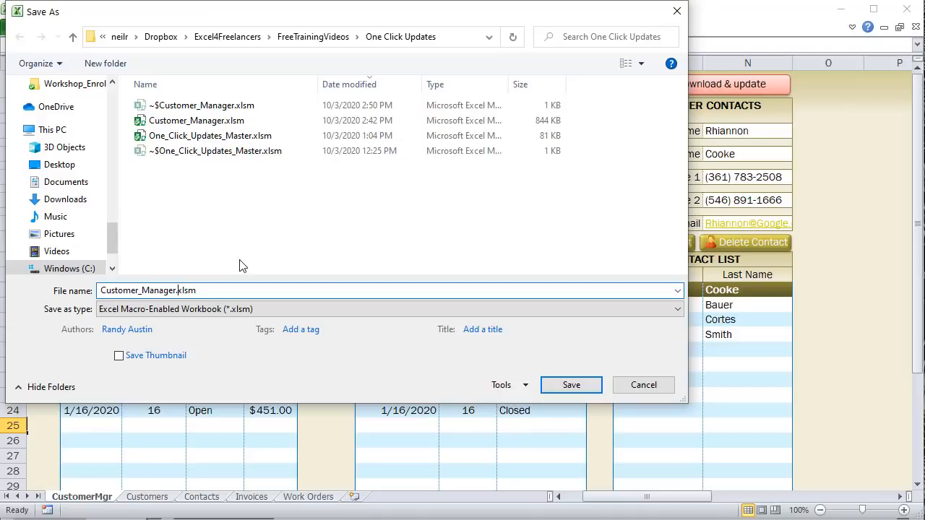
type("1.6")
key("Return")
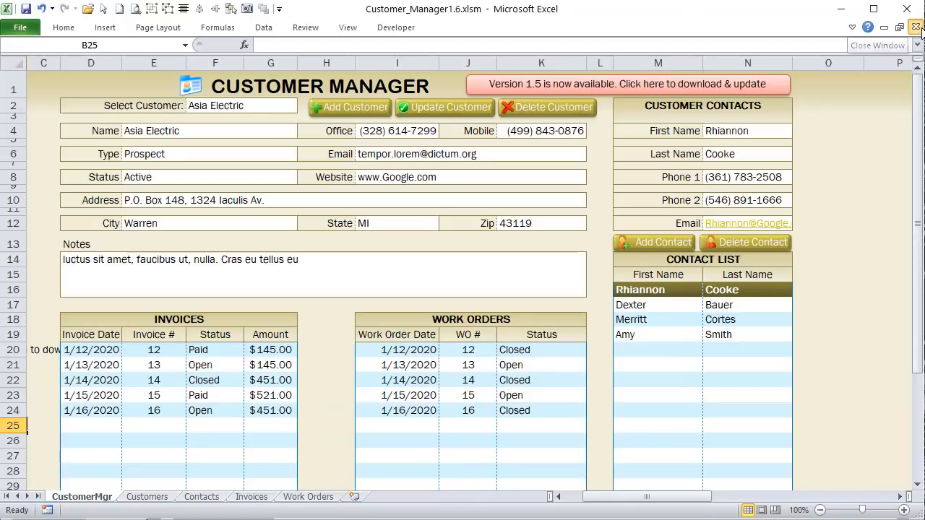
left_click(916, 27)
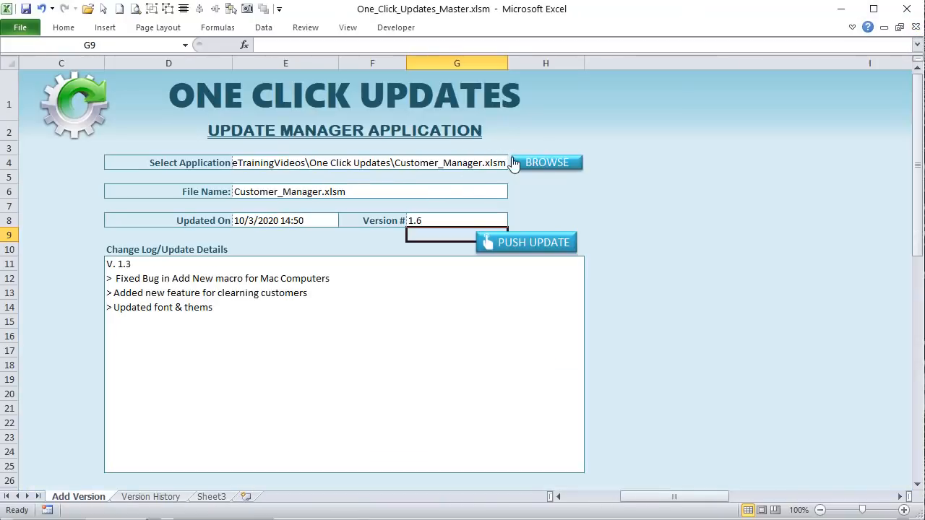
Step: Select Customer_Manager1.6.xlsm and change the change-log heading from V. 1.3 to V. 1.6
left_click(514, 163)
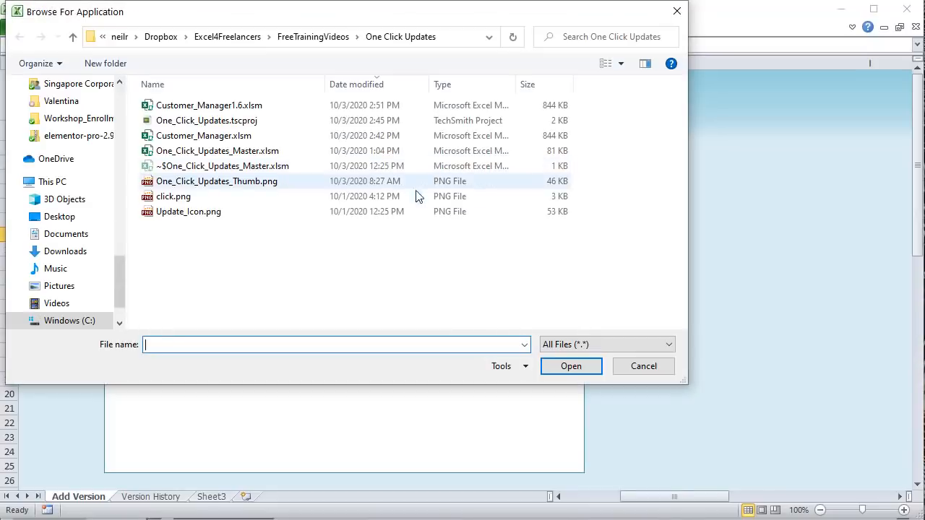
left_click(252, 107)
left_click(582, 366)
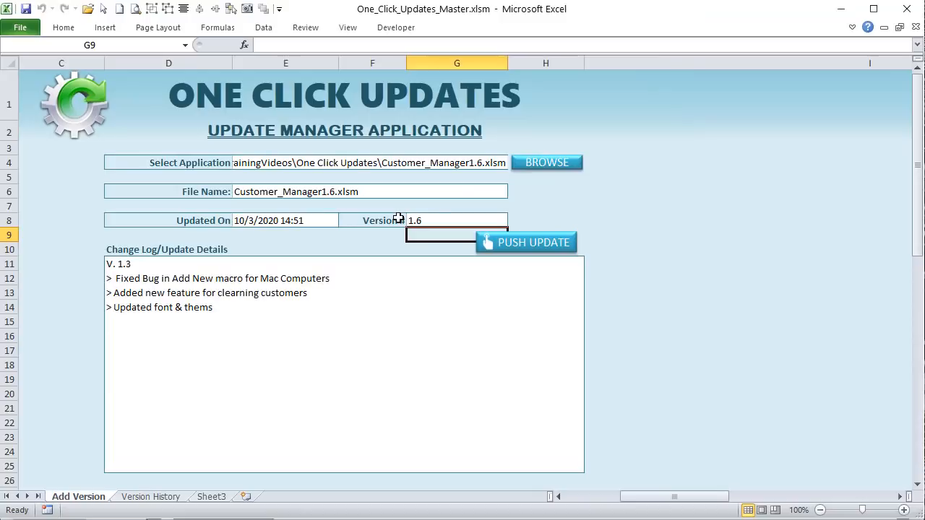
double_click(127, 263)
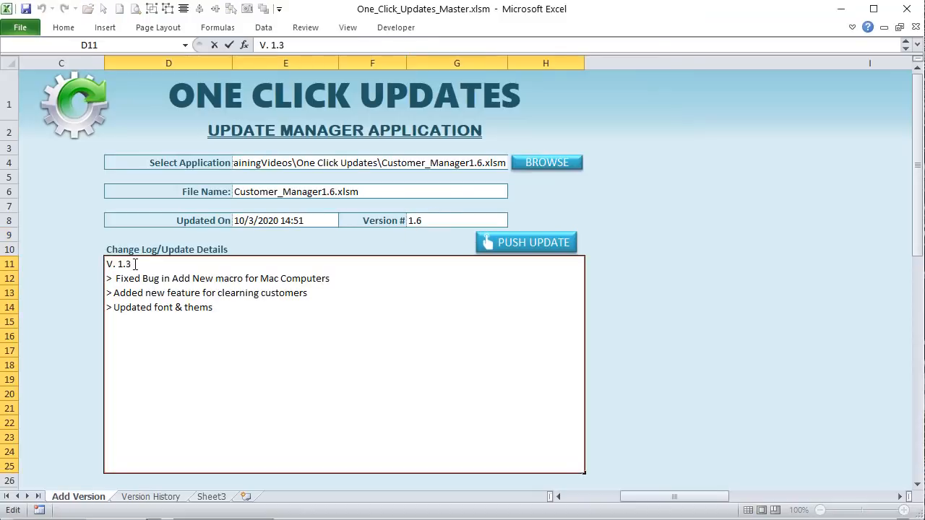
left_click_drag(135, 264, 126, 265)
type("6")
key("Return")
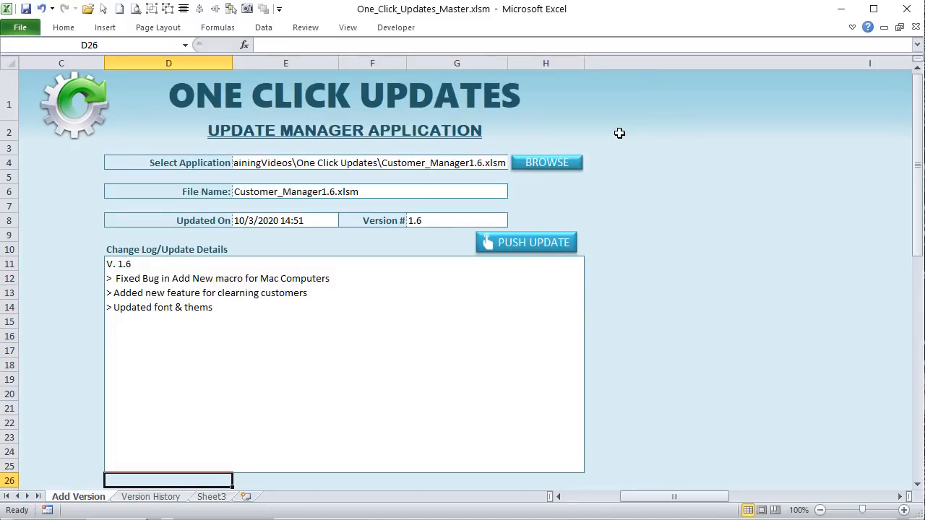
Step: Push the version 1.6 update and dismiss the success message
left_click(362, 324)
left_click(684, 279)
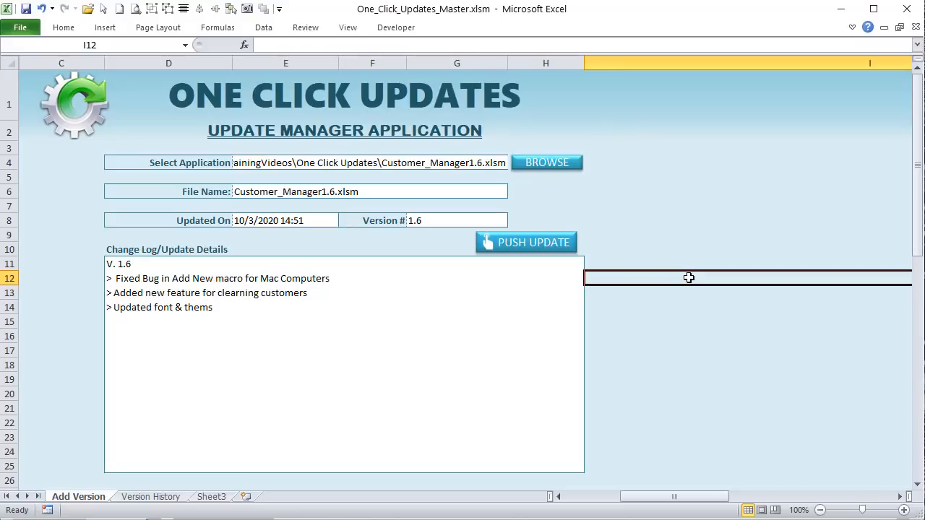
left_click(509, 251)
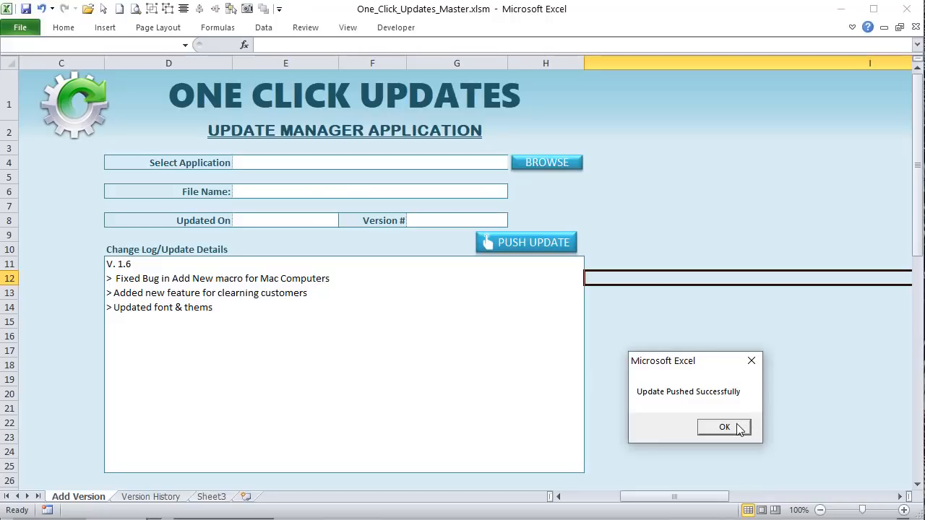
left_click(724, 427)
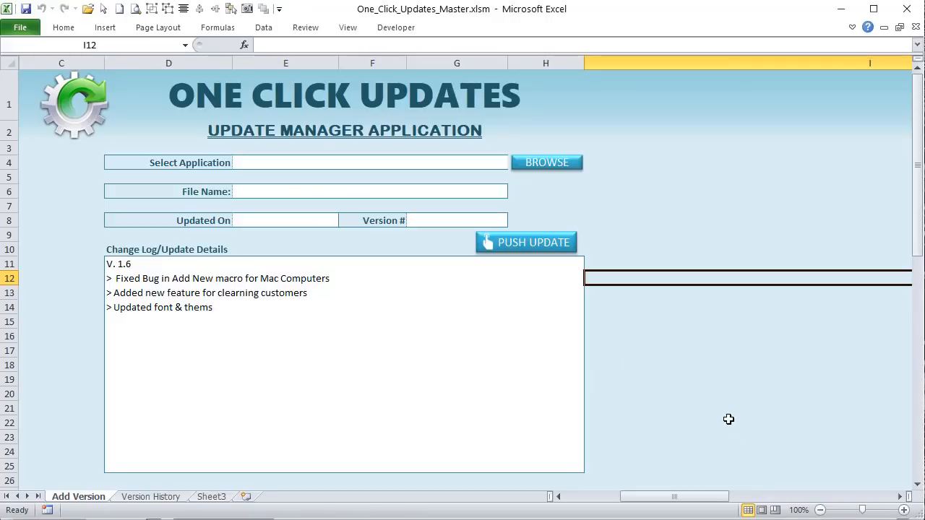
Step: Reopen the original Customer_Manager.xlsm from Recent and open its code in the Visual Basic editor
left_click(715, 318)
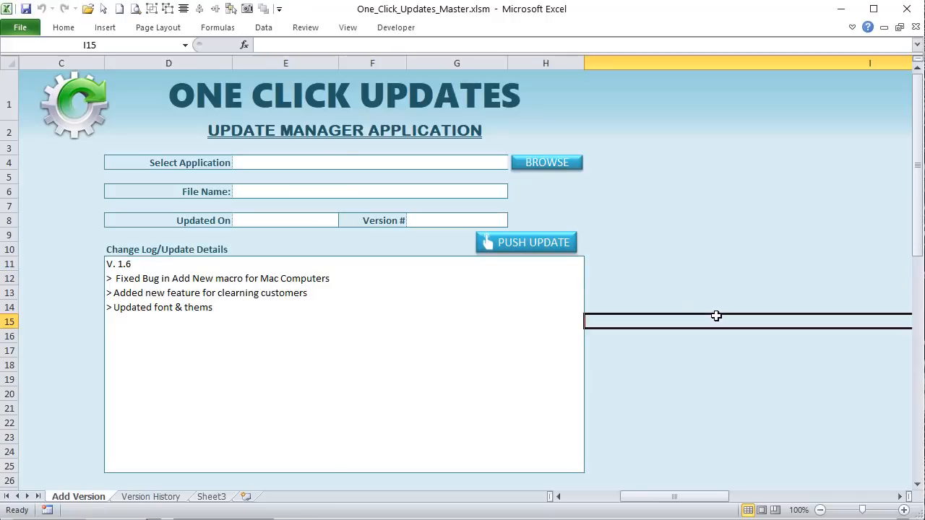
left_click(16, 26)
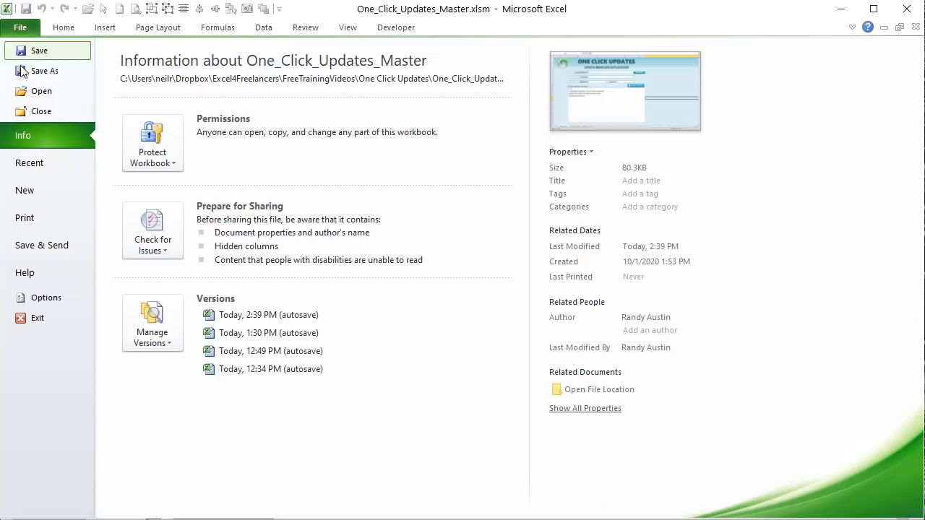
left_click(52, 162)
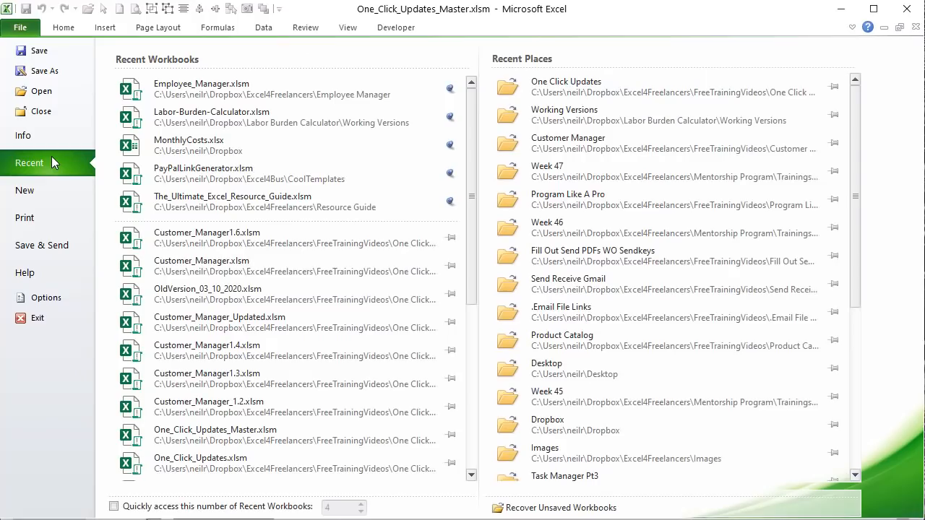
left_click(194, 266)
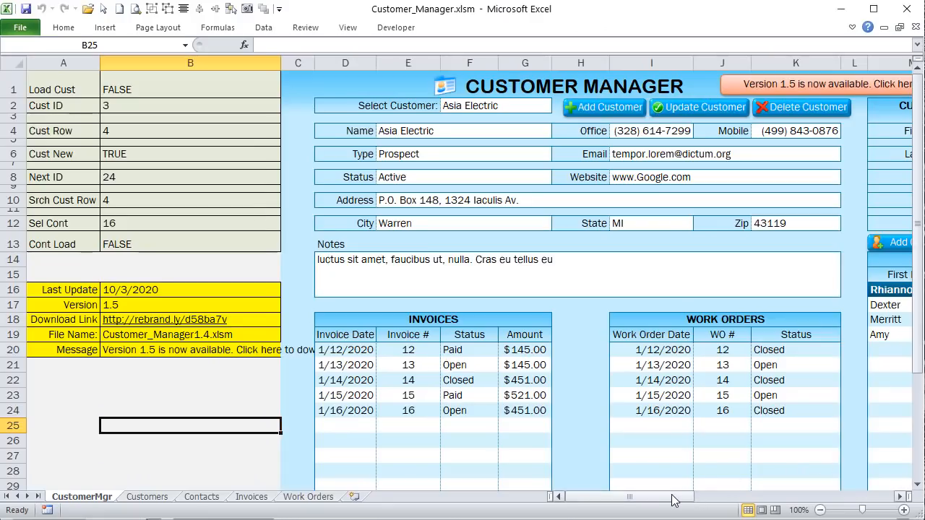
left_click_drag(674, 499, 690, 501)
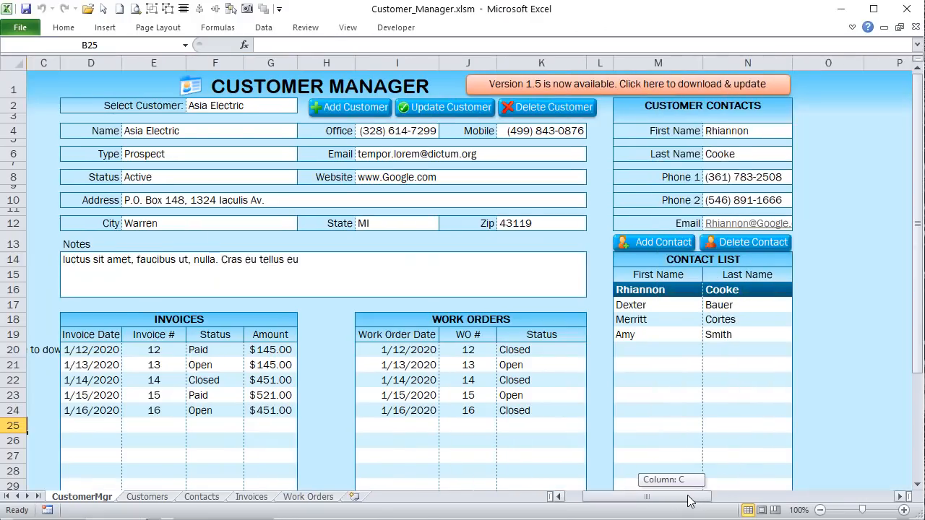
left_click(395, 29)
left_click(17, 62)
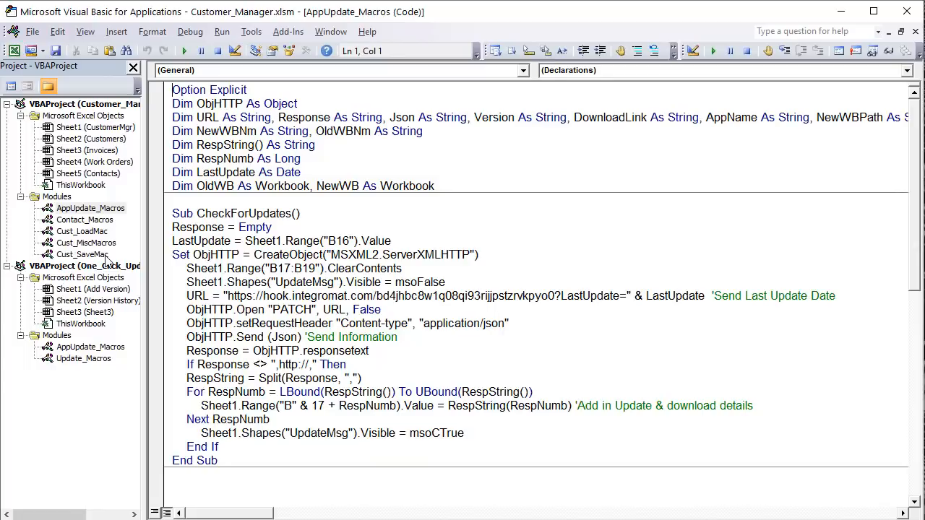
Step: Review ThisWorkbook's on-open code, then run CheckForUpdates in AppUpdate_Macros and minimize the editor
left_click(310, 282)
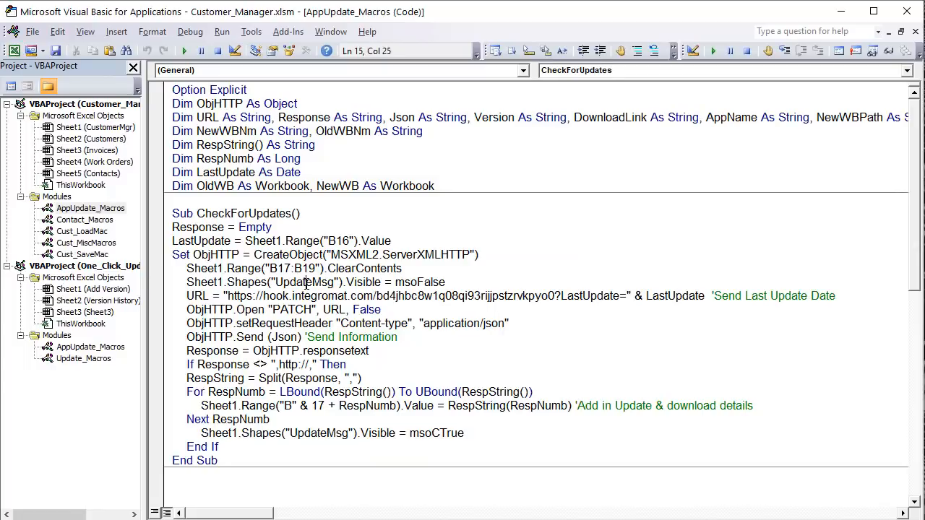
double_click(105, 186)
left_click(175, 130)
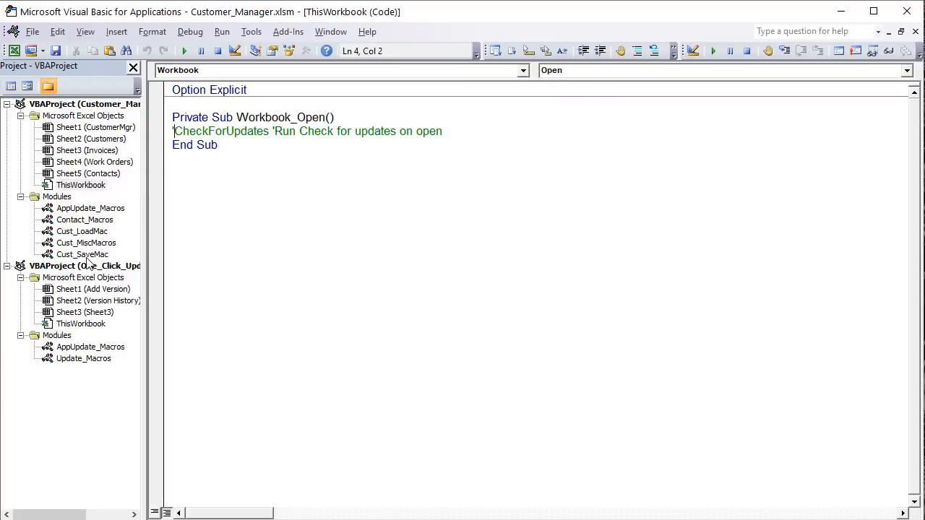
double_click(104, 210)
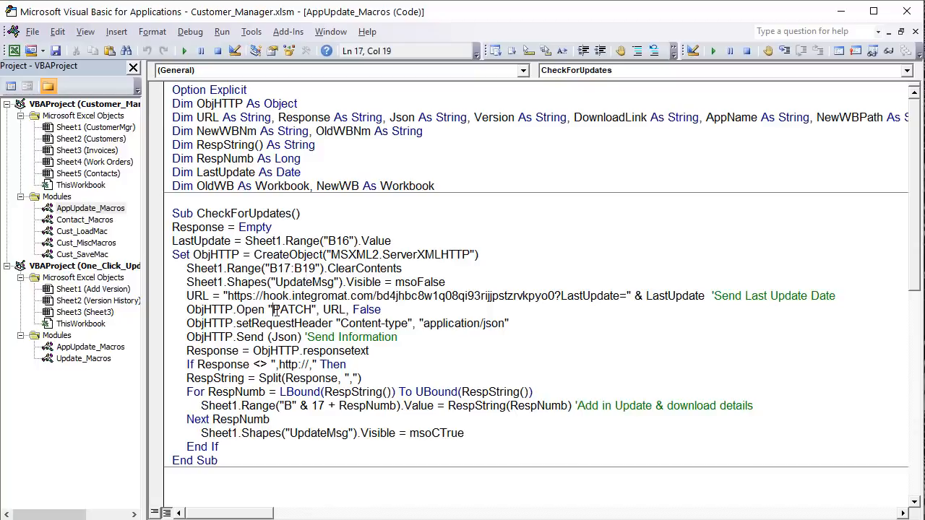
left_click(185, 52)
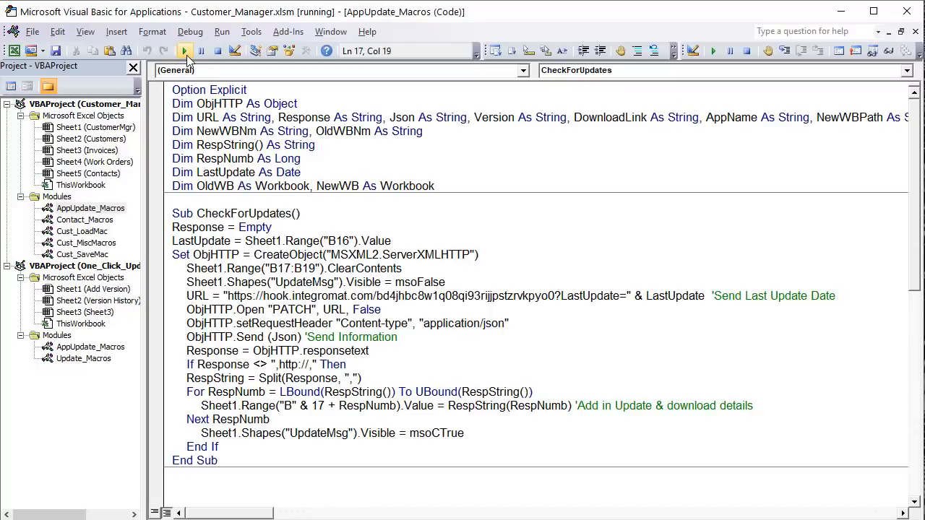
left_click(840, 16)
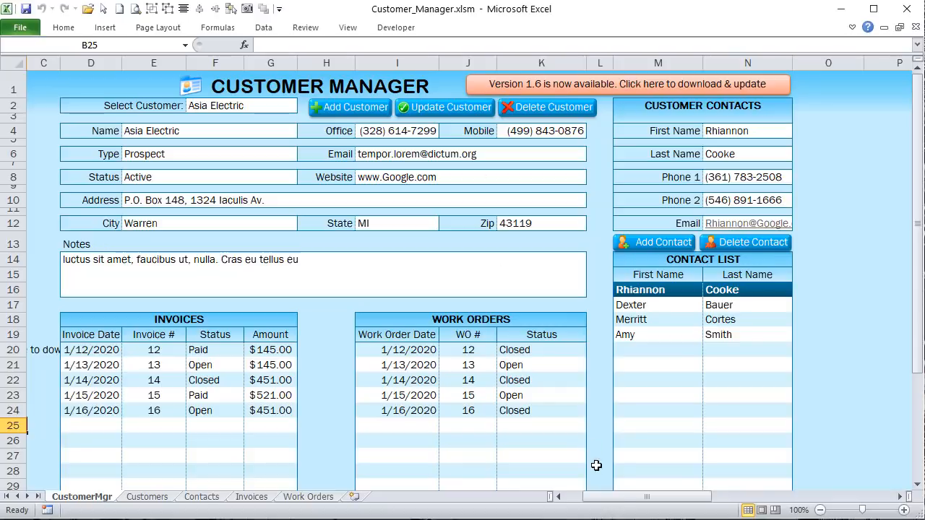
Step: Use the 'Version 1.6 is now available' banner to download and open Customer_Manager1.6.xlsm
left_click(721, 77)
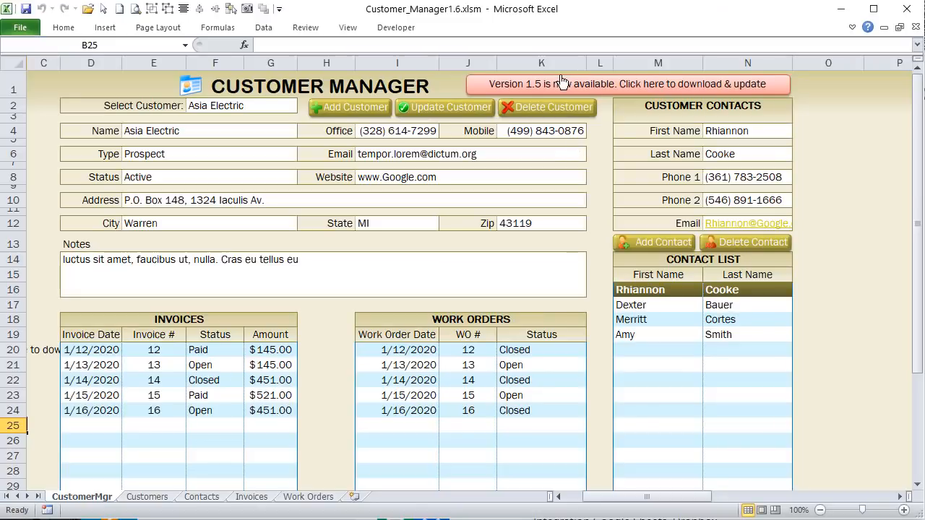
right_click(616, 90)
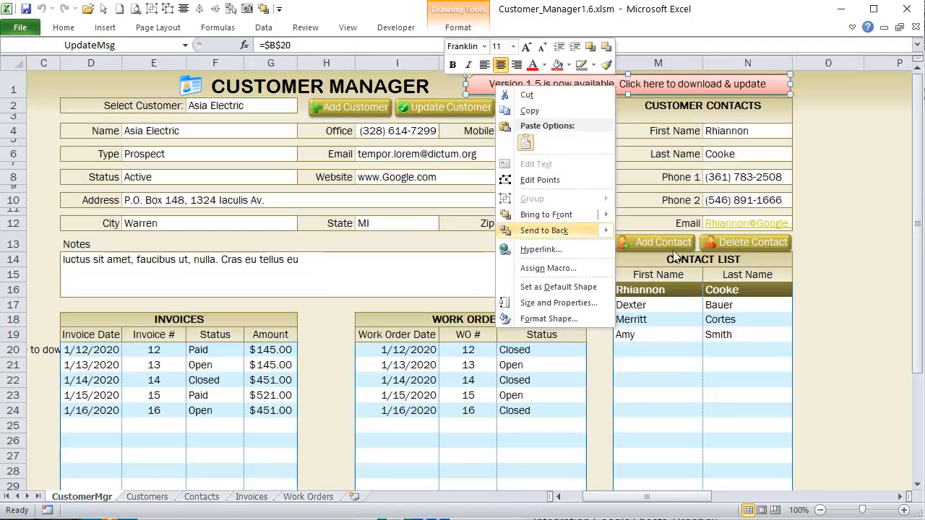
left_click(598, 318)
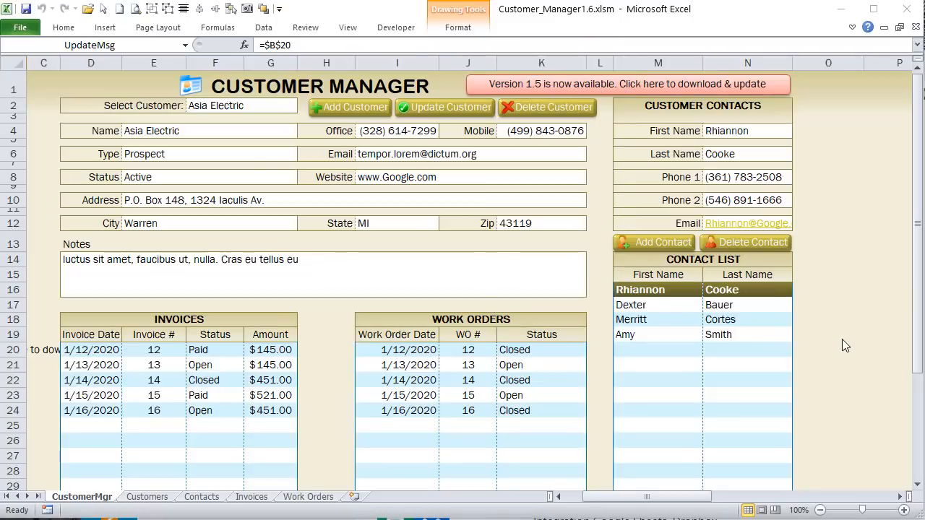
left_click(65, 88)
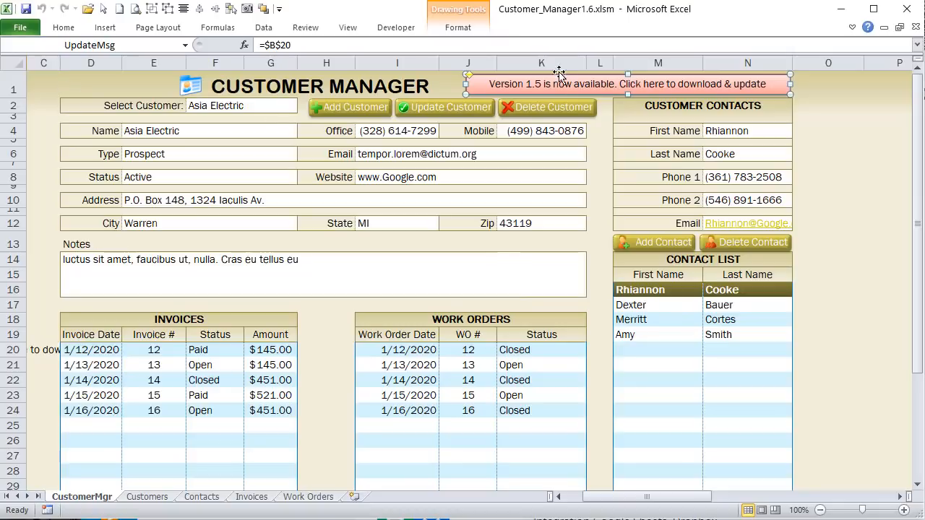
left_click(456, 30)
left_click(454, 29)
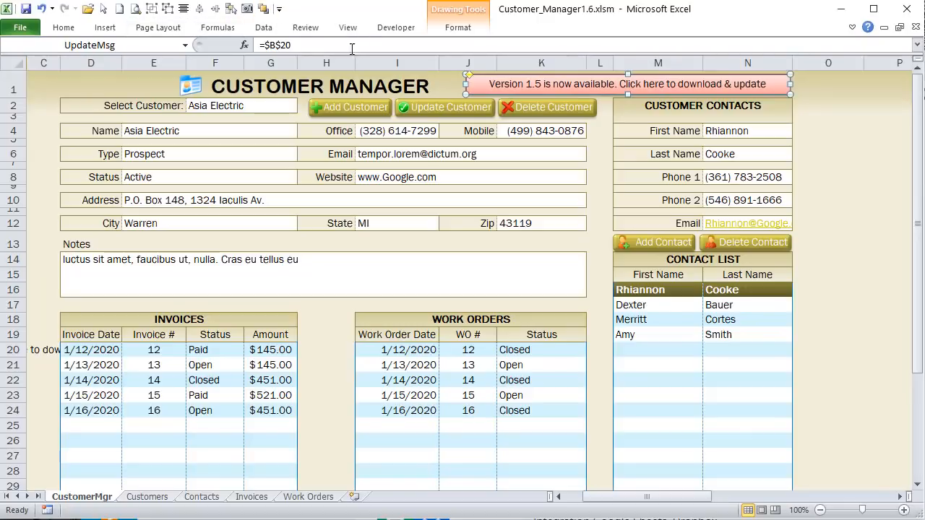
left_click(56, 141)
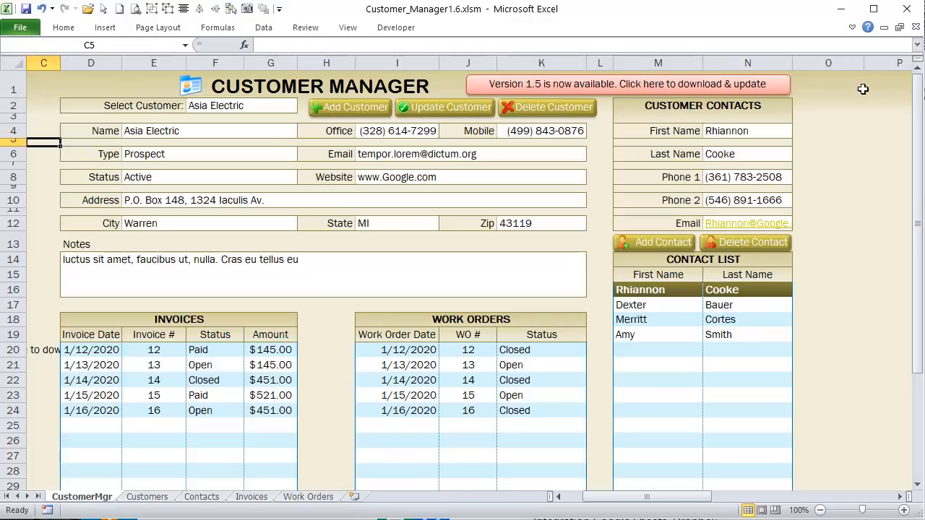
Step: Close Customer_Manager1.6 without saving its changes
left_click(917, 28)
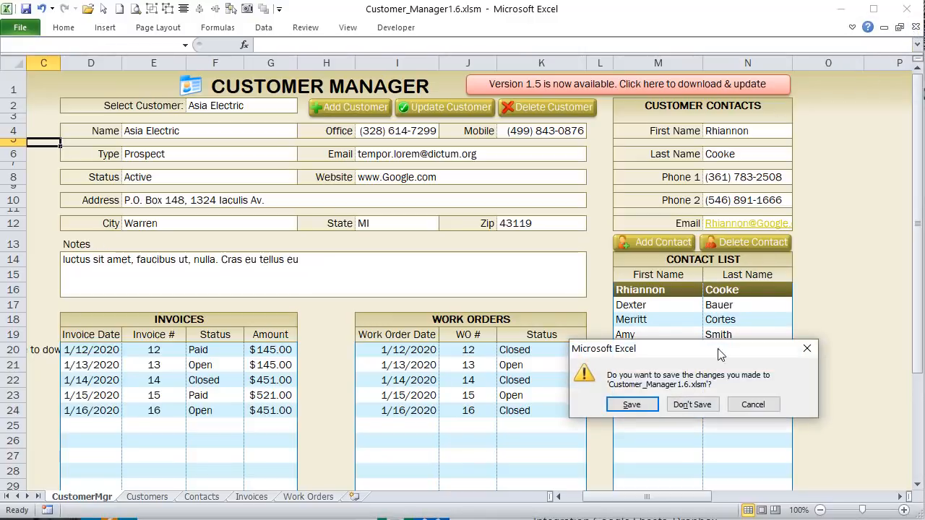
left_click(693, 405)
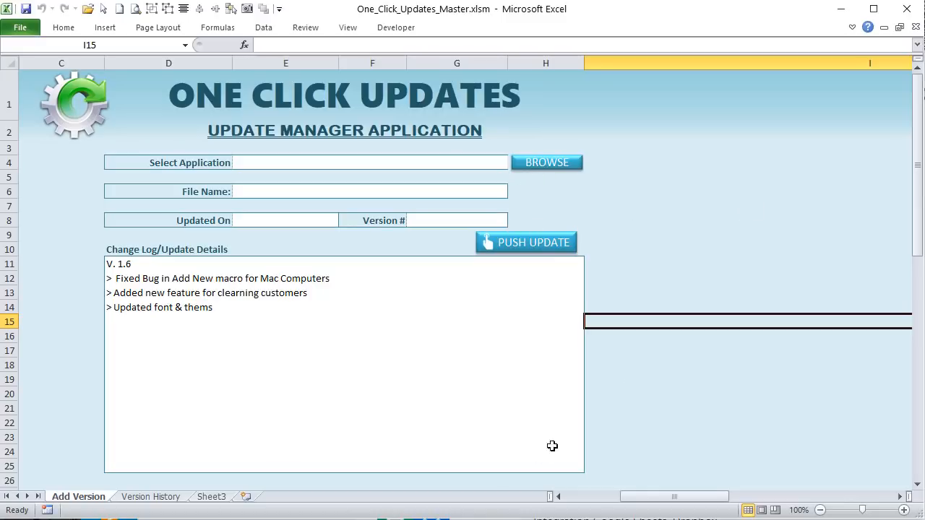
key("alt+Tab")
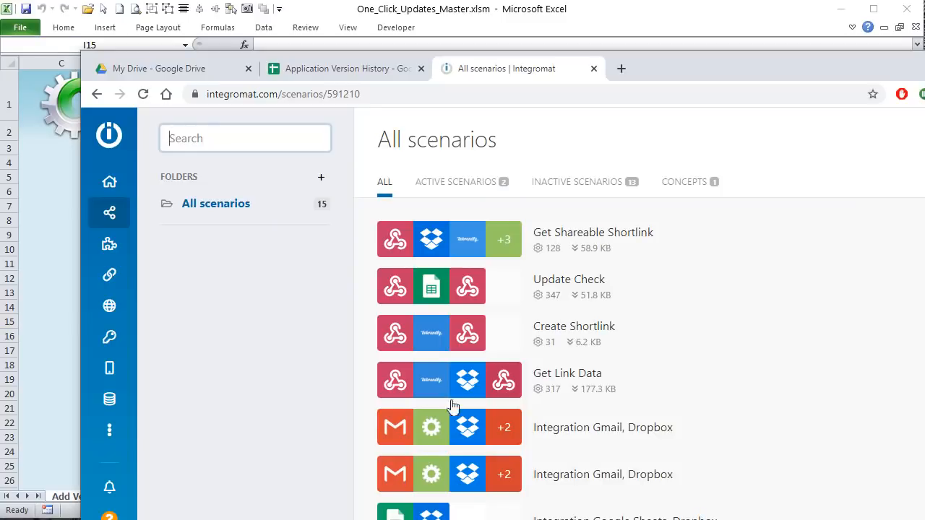
left_click(686, 92)
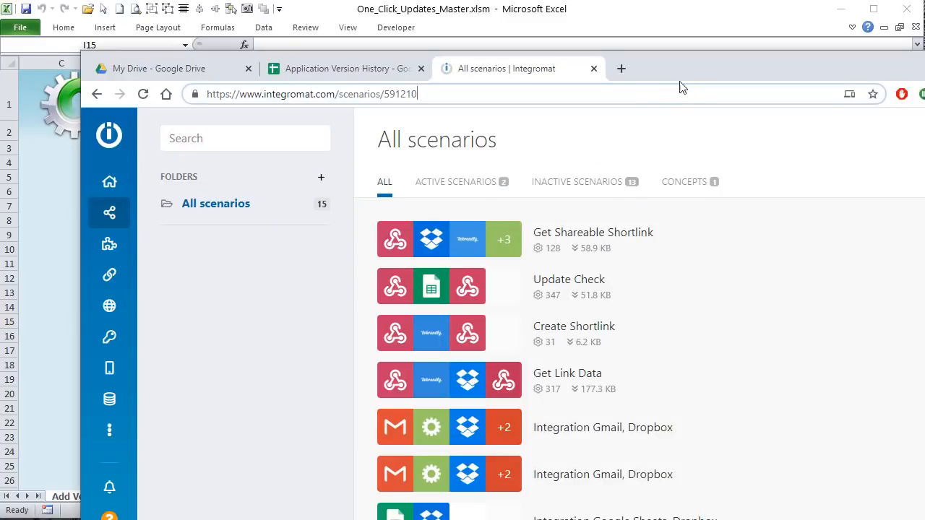
left_click_drag(705, 61, 659, 0)
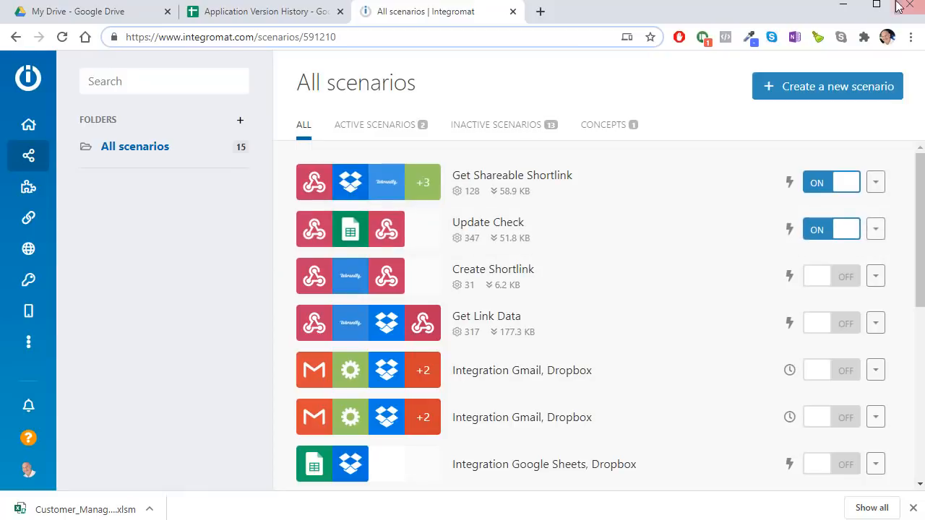
left_click(847, 10)
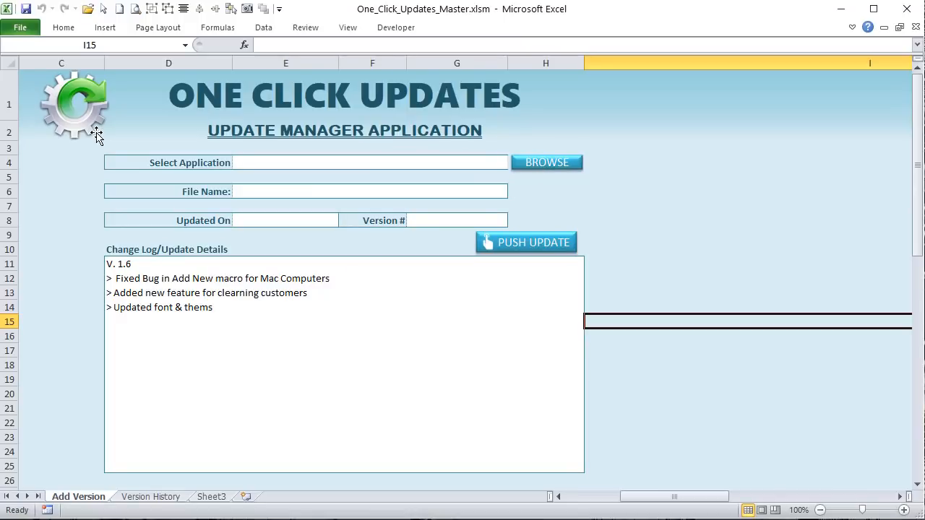
left_click_drag(622, 82, 447, 298)
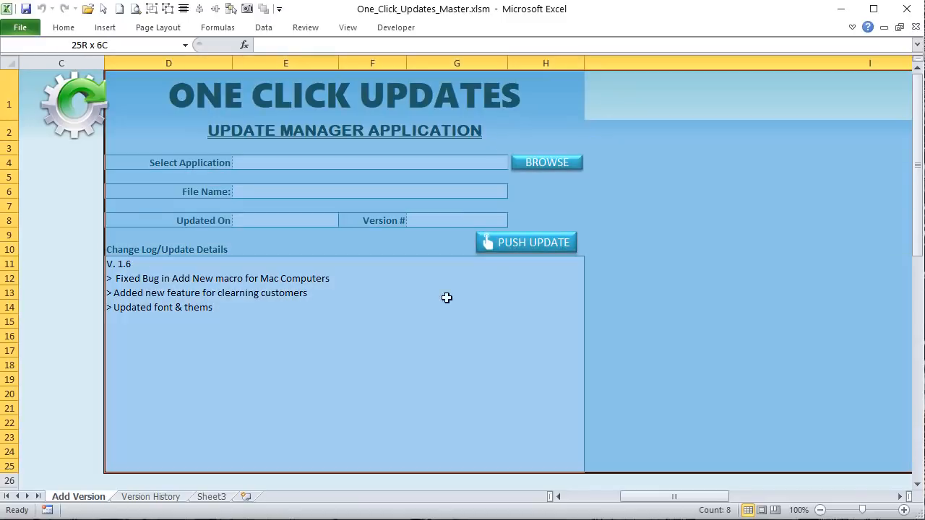
left_click(65, 202)
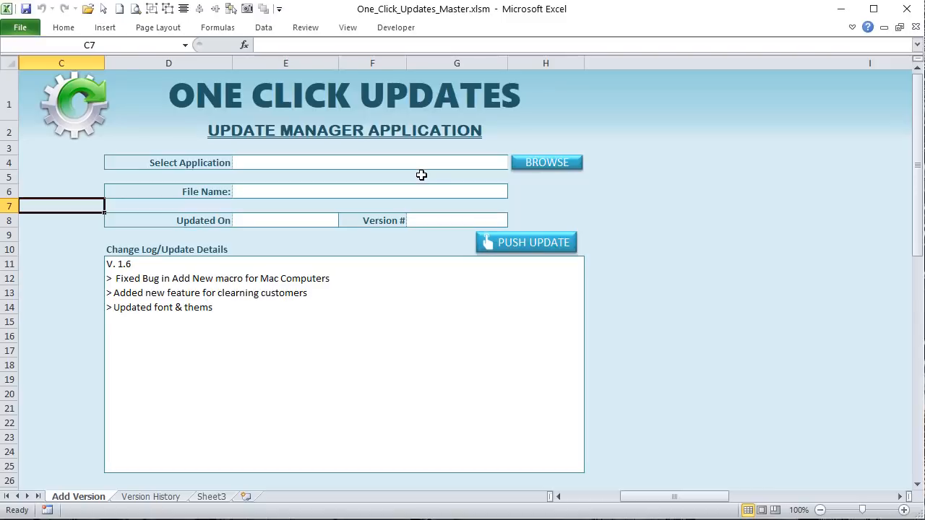
left_click(396, 28)
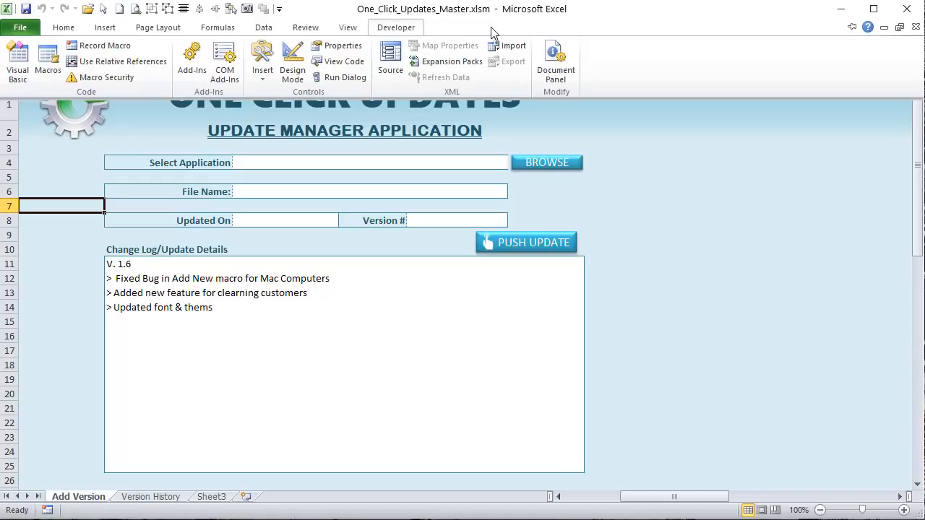
left_click(36, 27)
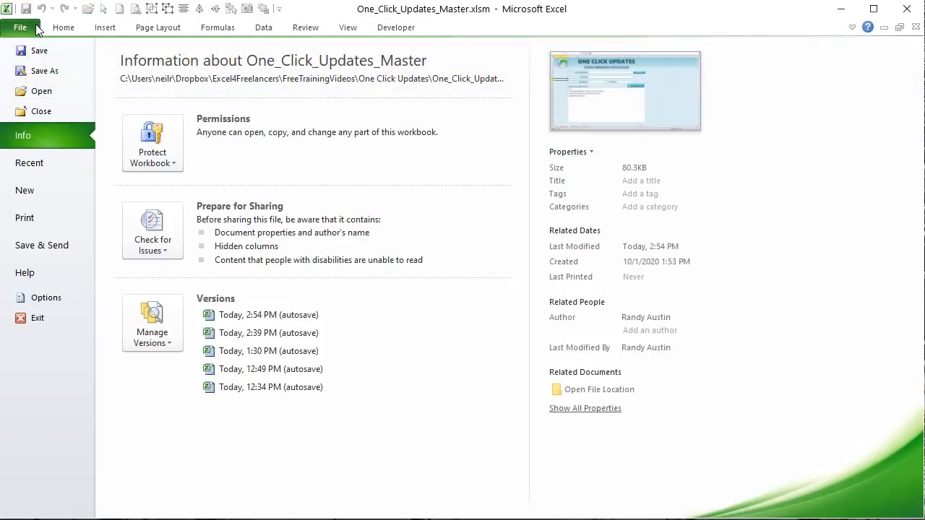
left_click(55, 297)
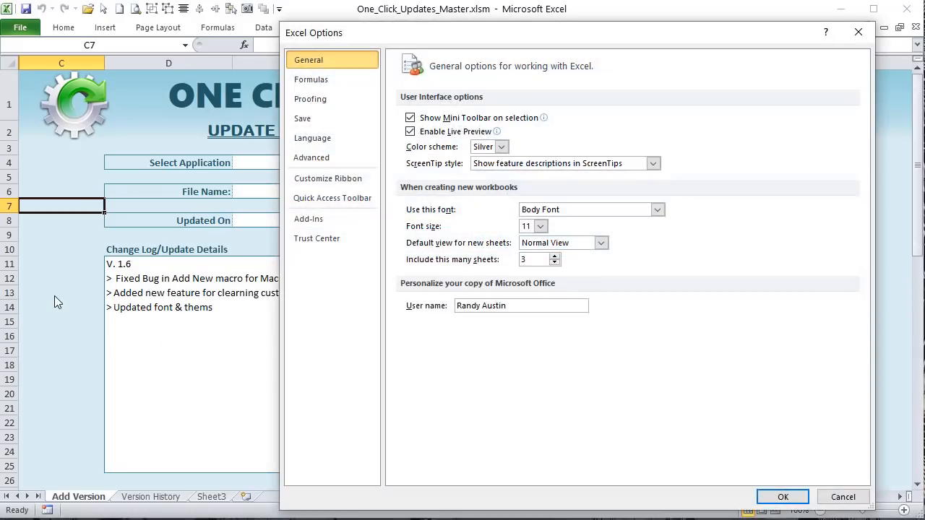
left_click(325, 182)
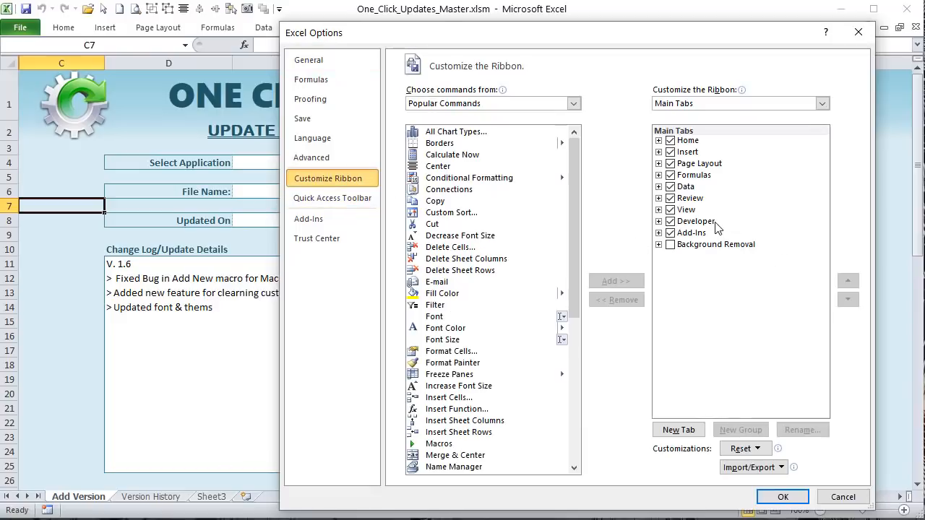
left_click(783, 496)
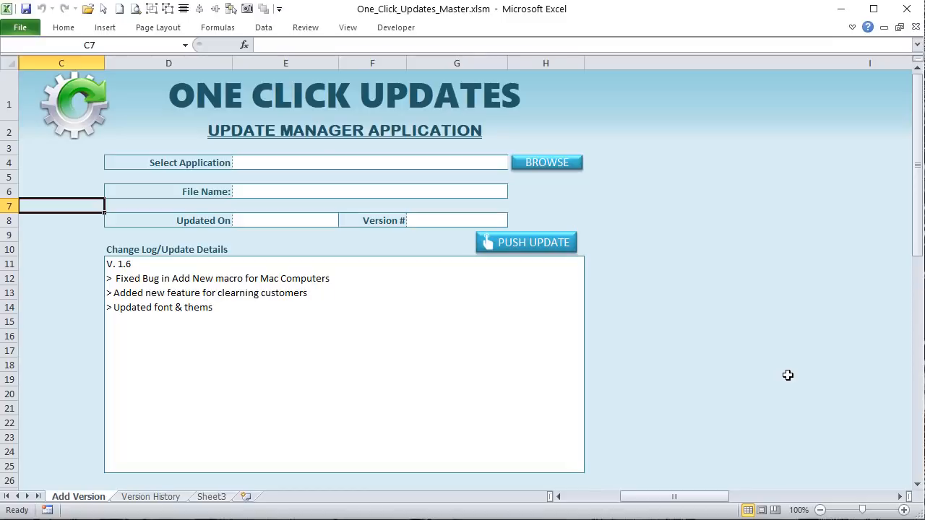
left_click(409, 29)
Step: In the Visual Basic editor, view AppUpdate_Macros' CheckForUpdates, then Update_Macros' Push_Update code
left_click(11, 78)
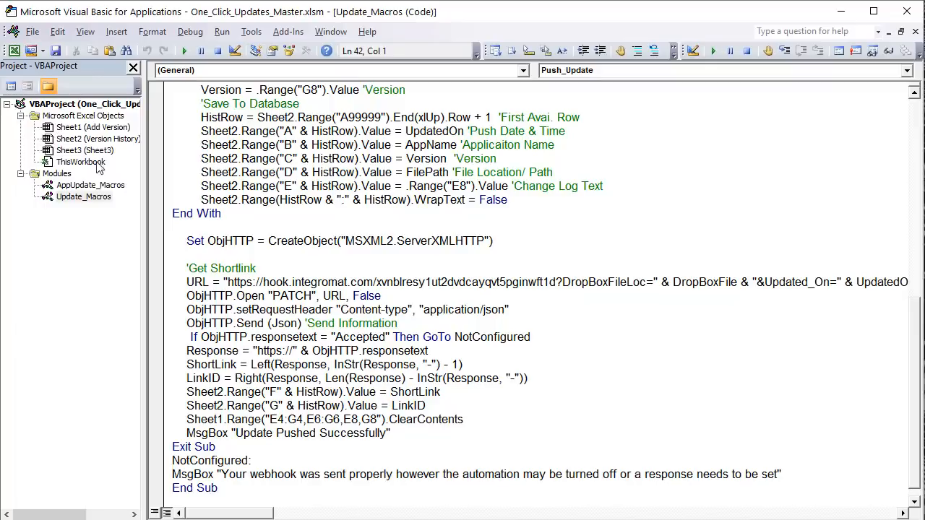
left_click(107, 187)
double_click(108, 188)
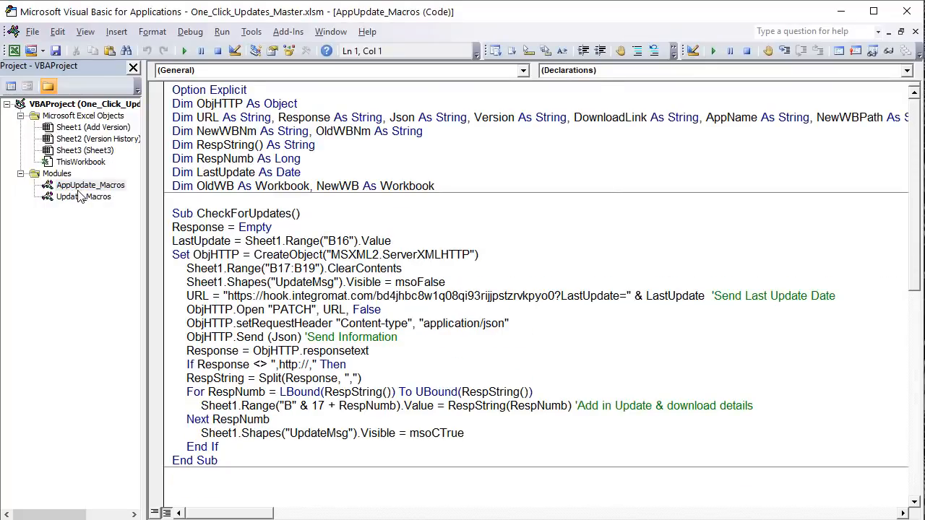
left_click_drag(245, 241, 237, 214)
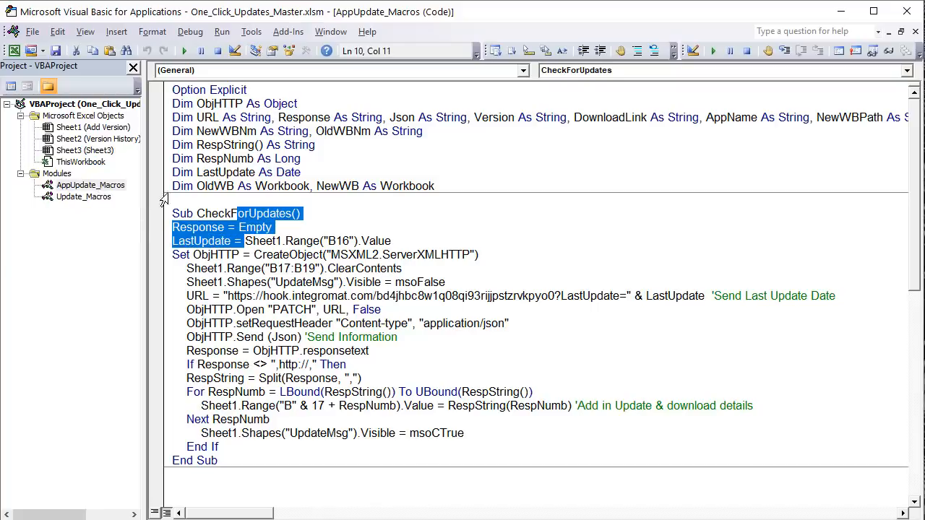
double_click(109, 198)
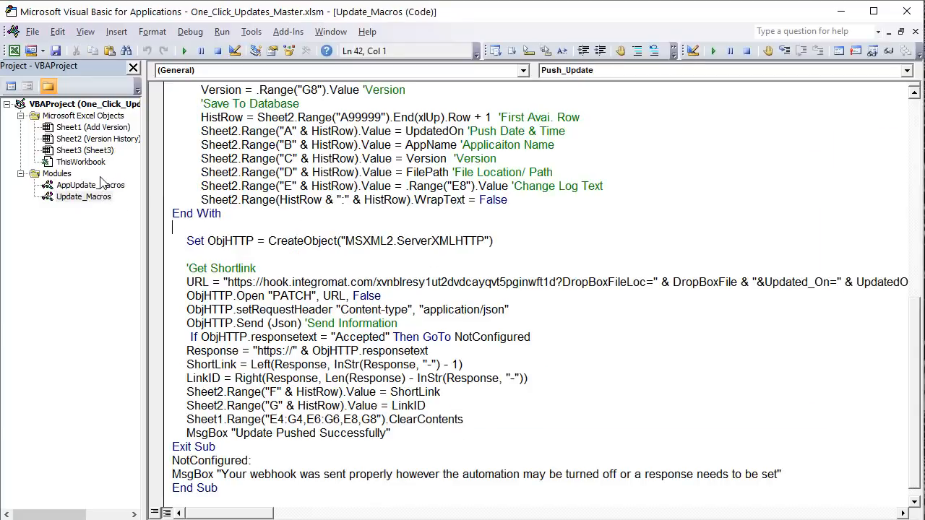
left_click(101, 185)
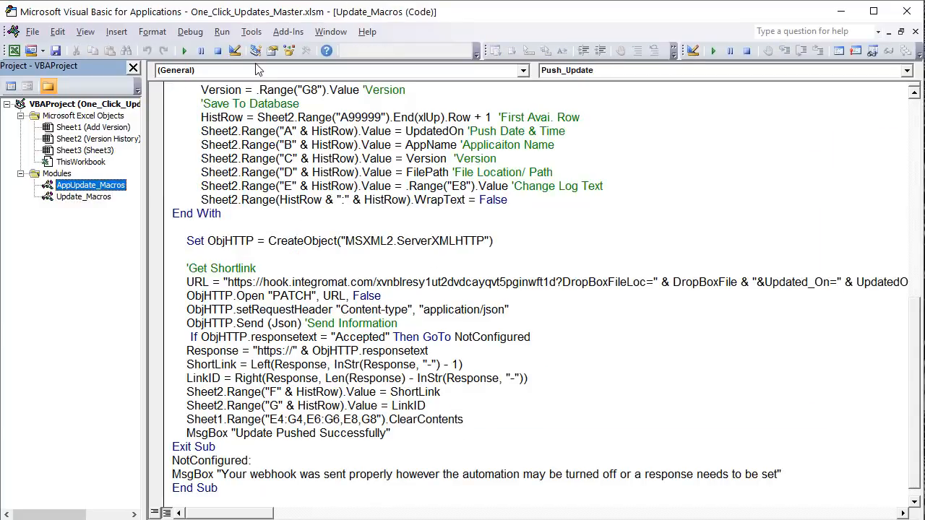
left_click(90, 198)
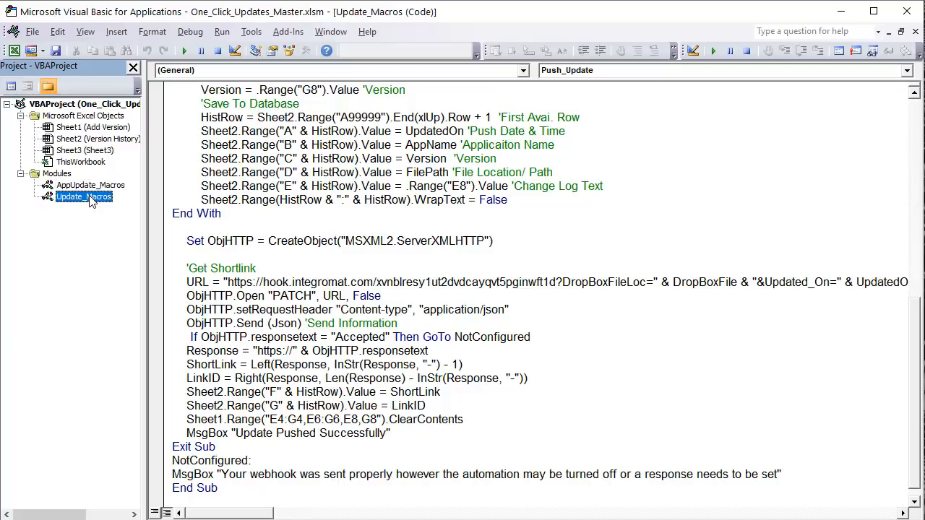
Step: Rename the Update_Macros module to Push_Macros in the Properties window
left_click(272, 51)
double_click(802, 121)
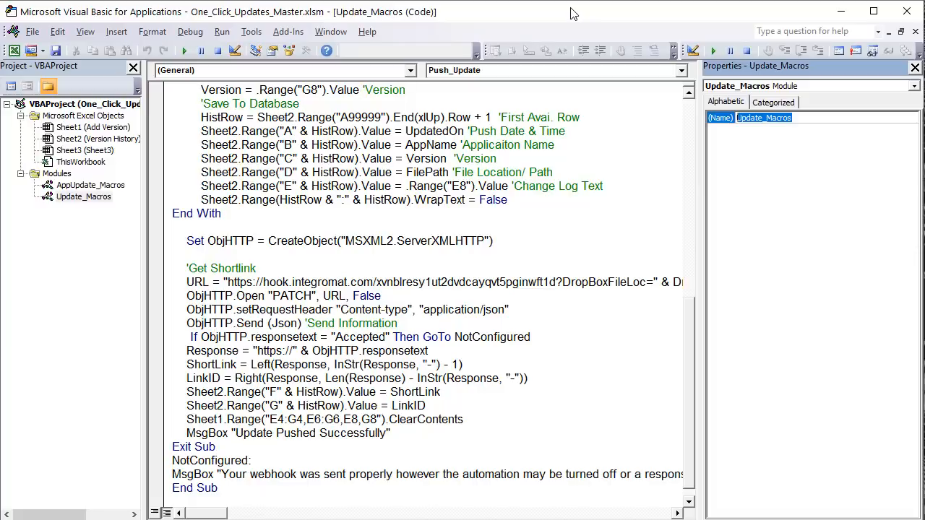
type("Push")
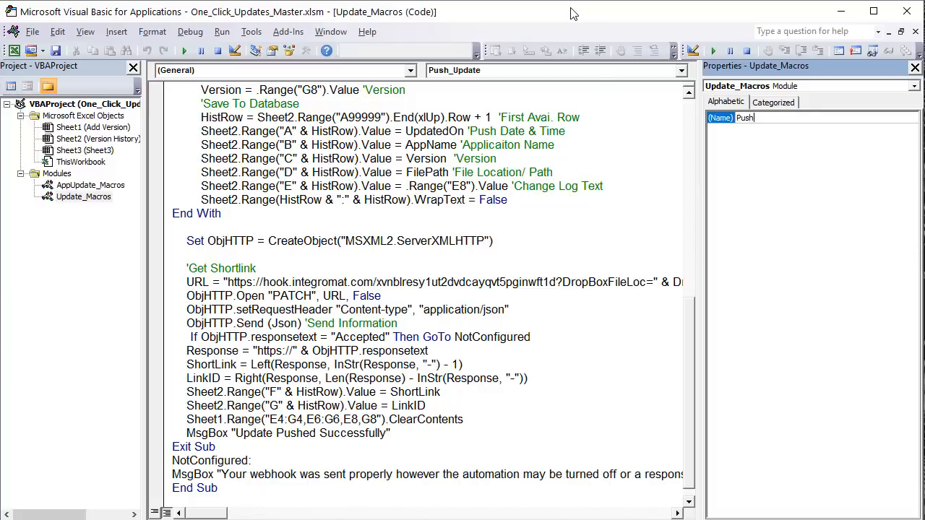
type("_ma")
key("BackSpace")
key("BackSpace")
key("BackSpace")
type("acros")
key("Return")
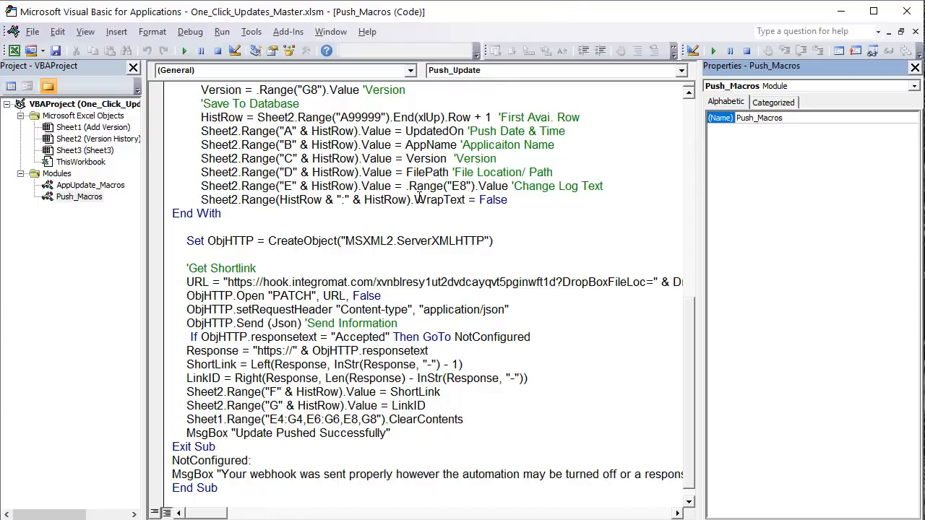
left_click(297, 323)
scroll(254, 285, "up", 10)
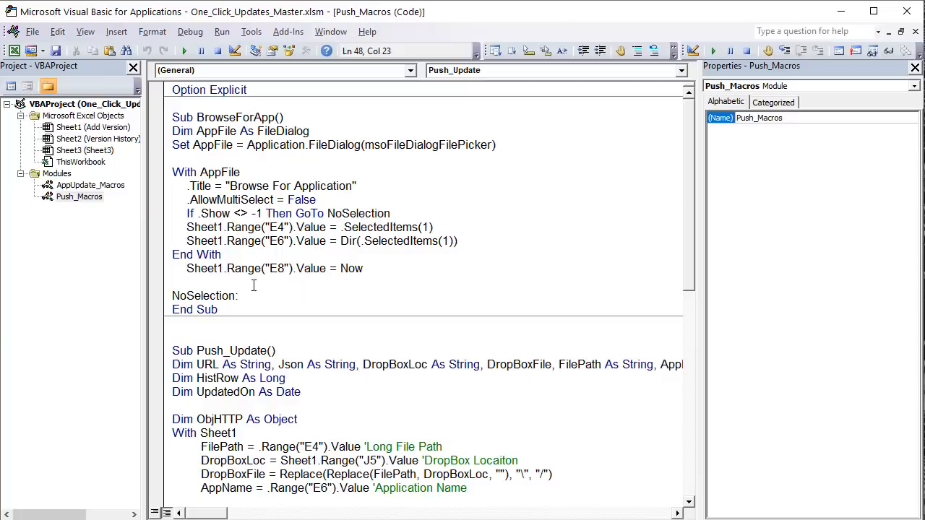
Step: Rename the AppUpdate_Macros module to Pull_Macros
double_click(106, 187)
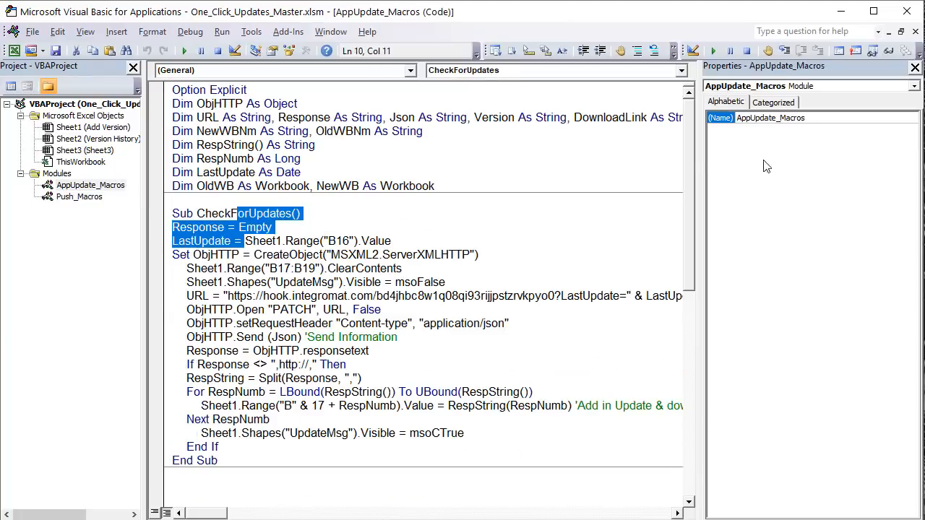
left_click_drag(807, 118, 594, 115)
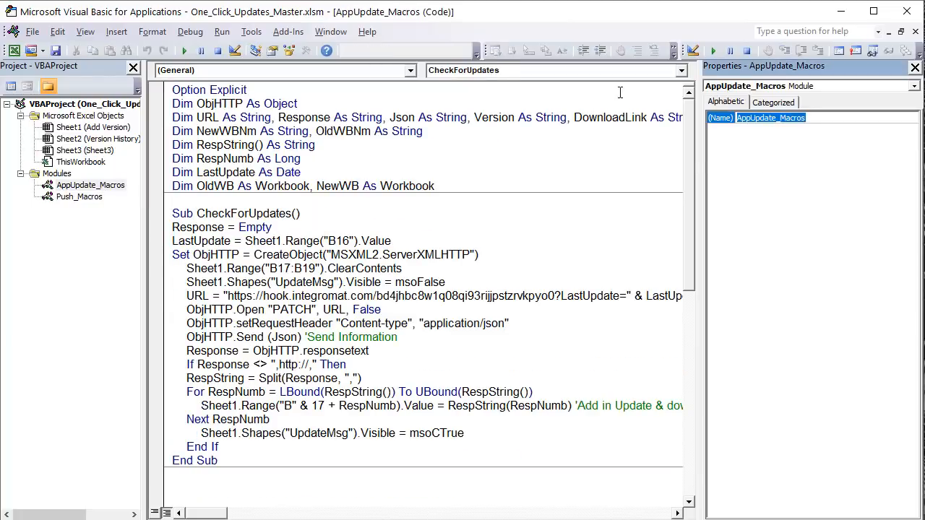
type("Pull_")
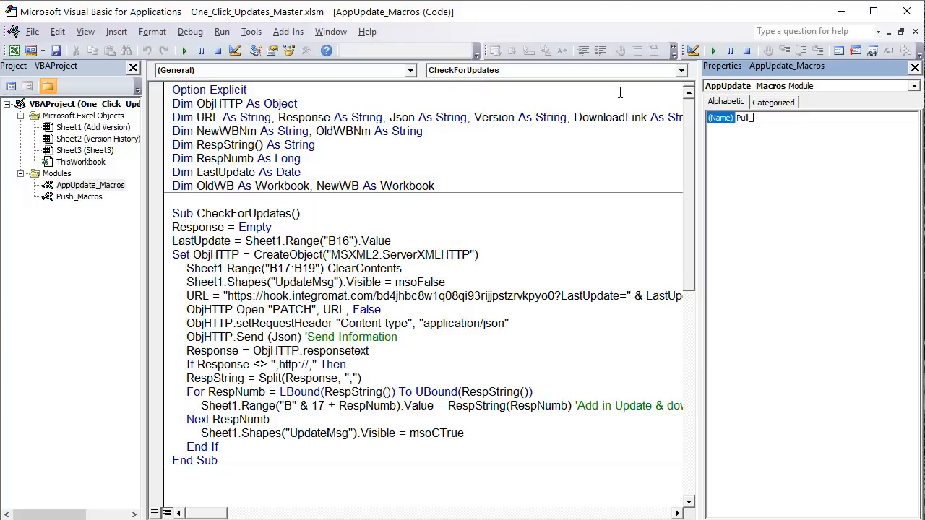
type("Macros")
key("Return")
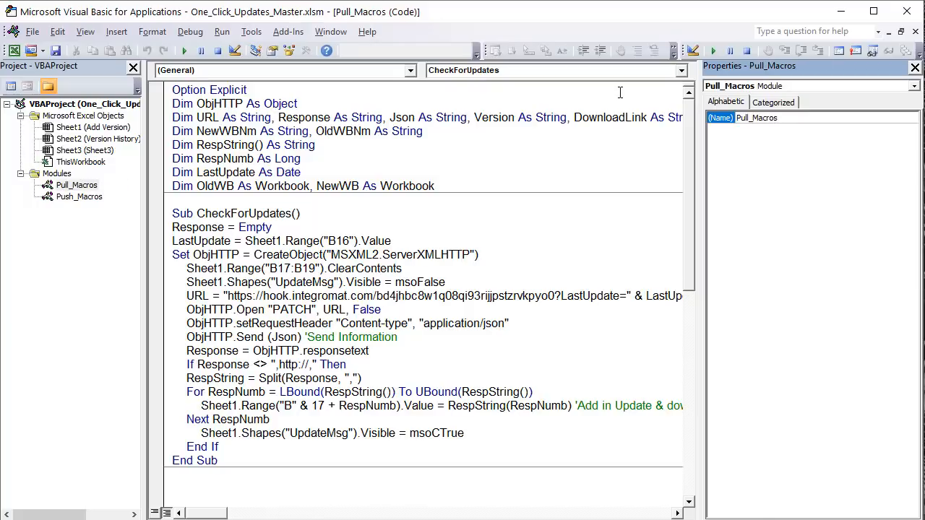
Step: Show the Push_Macros code and close the module Properties window
left_click(72, 186)
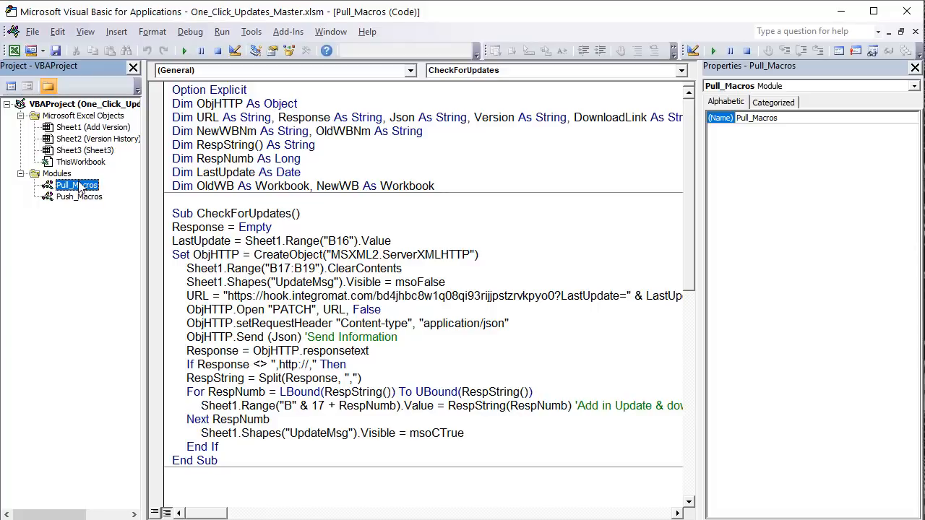
left_click(72, 197)
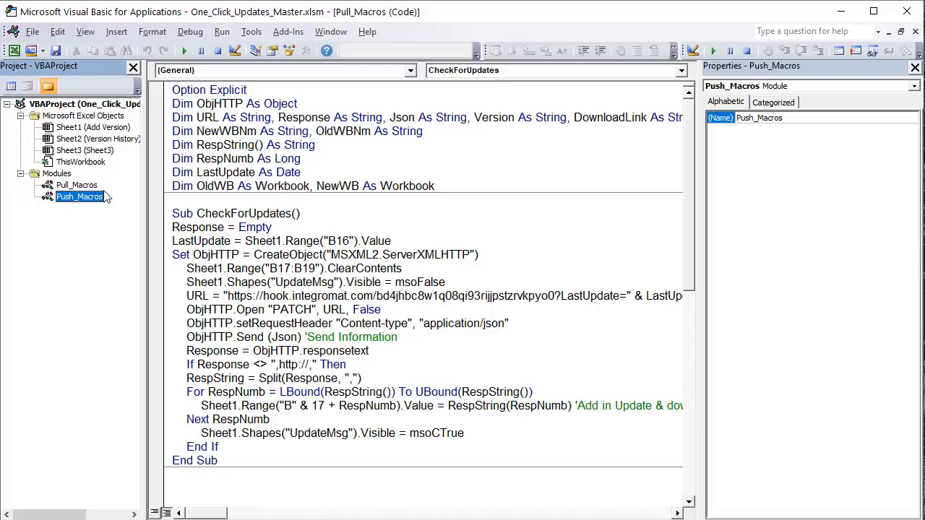
left_click_drag(144, 139, 195, 137)
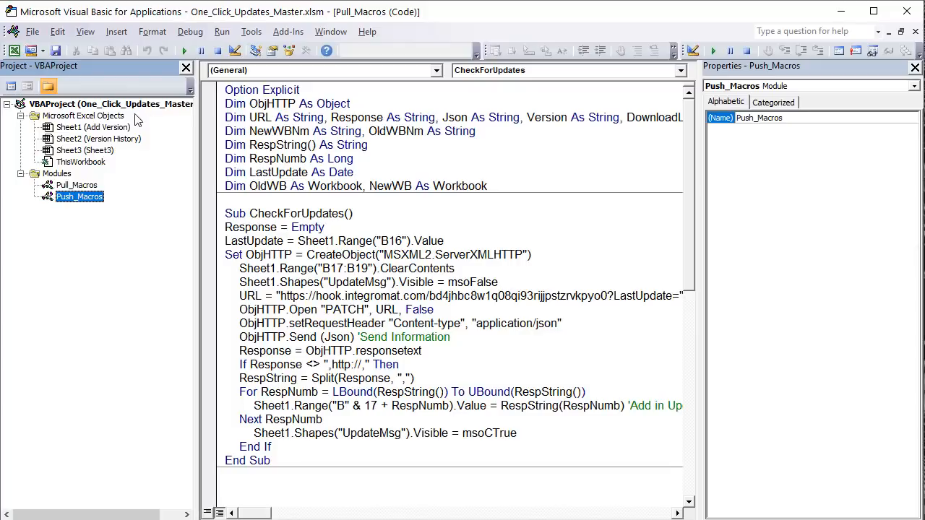
left_click_drag(195, 202, 156, 200)
left_click(73, 188)
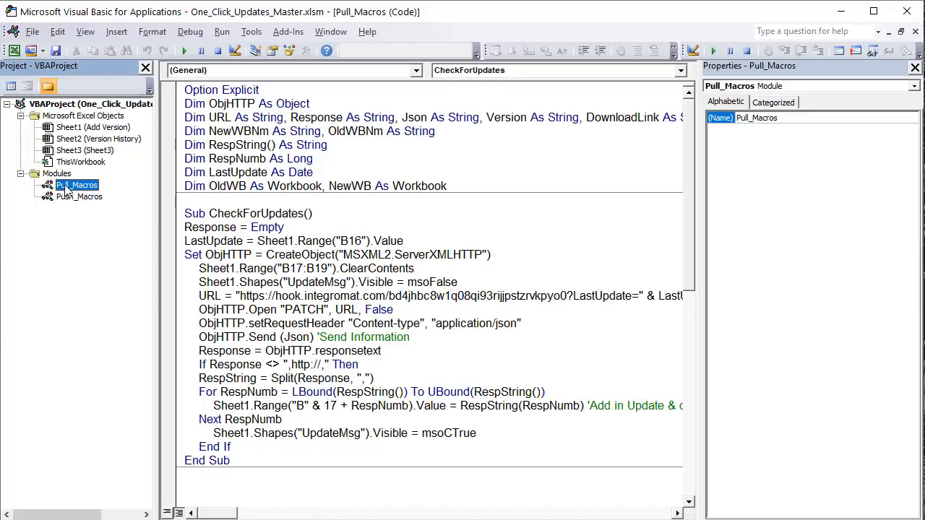
mouse_move(68, 185)
left_mouse_down()
mouse_move(88, 229)
mouse_move(62, 151)
mouse_move(65, 186)
left_mouse_up()
double_click(77, 197)
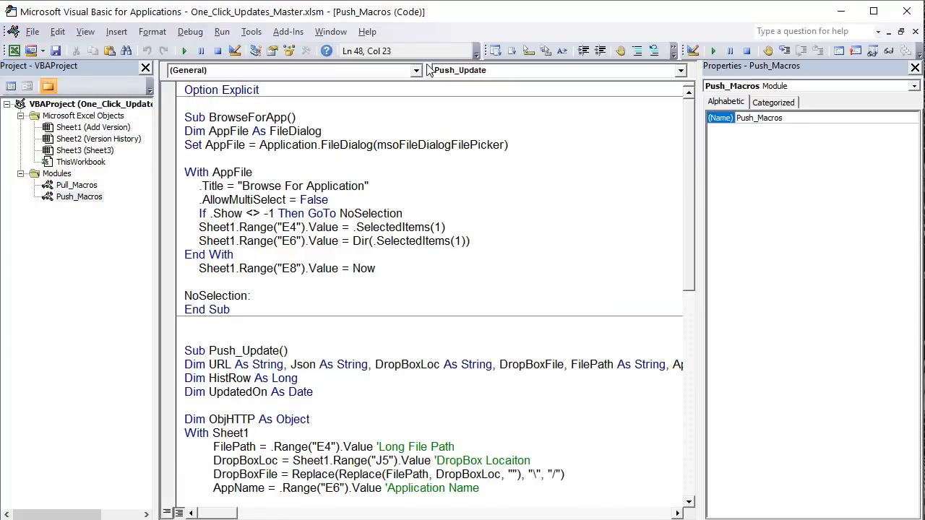
left_click(914, 67)
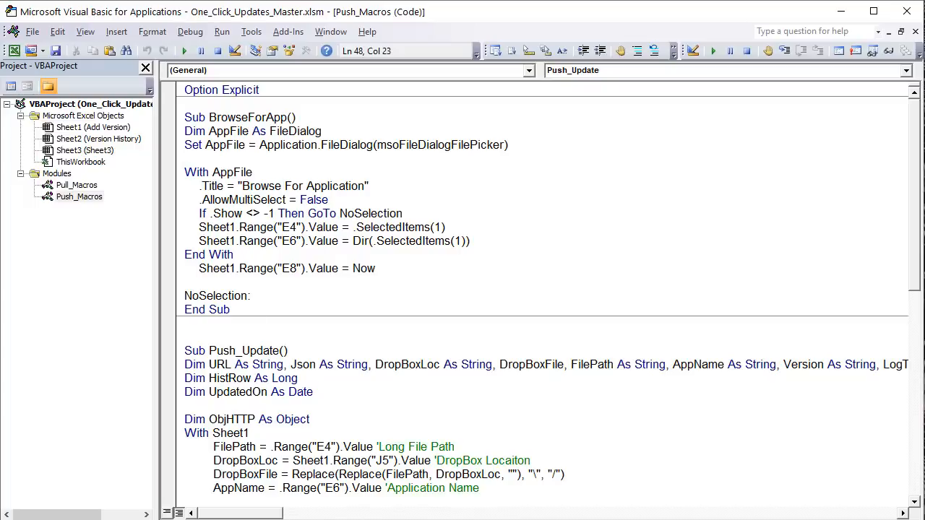
Step: Load Customer_Manager.xlsm via BROWSE and check its path, file name and Updated On date in E4, E6 and E8
key("alt+F11")
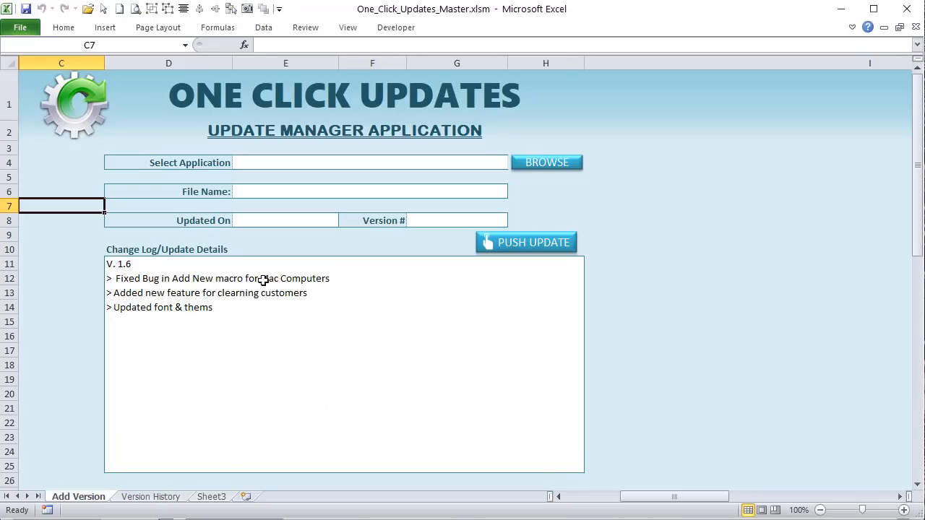
left_click(535, 170)
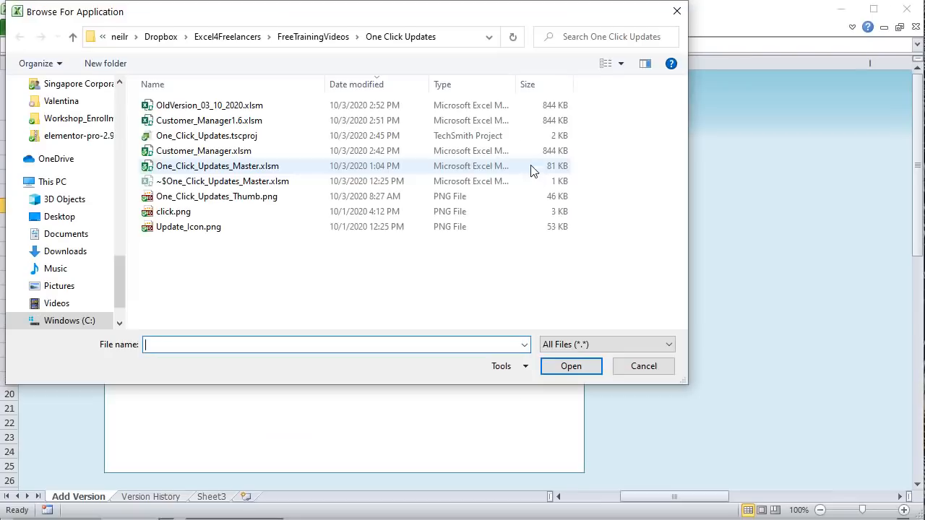
left_click(242, 151)
left_click(578, 367)
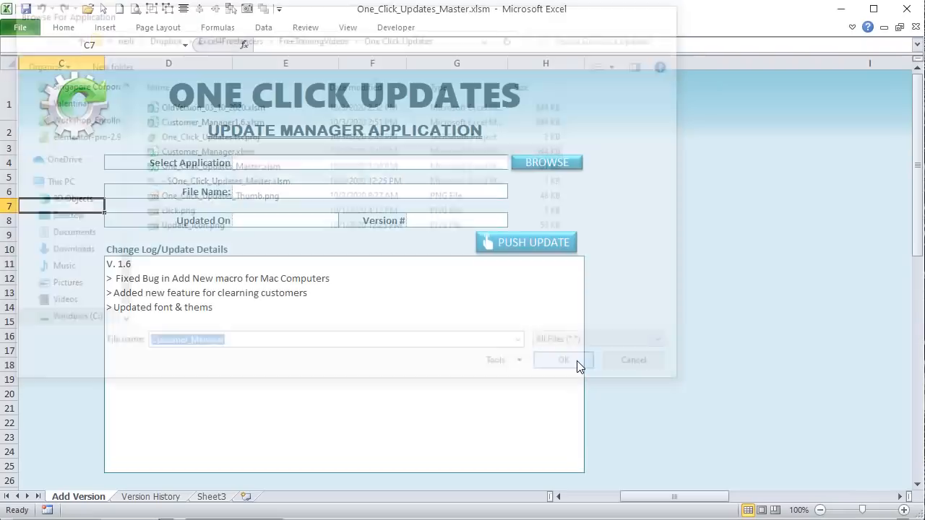
left_click(329, 163)
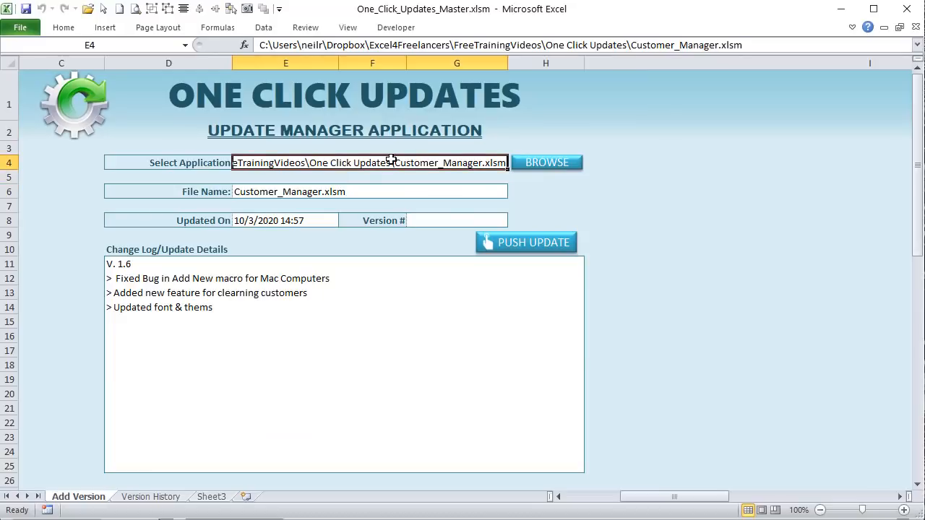
left_click(335, 191)
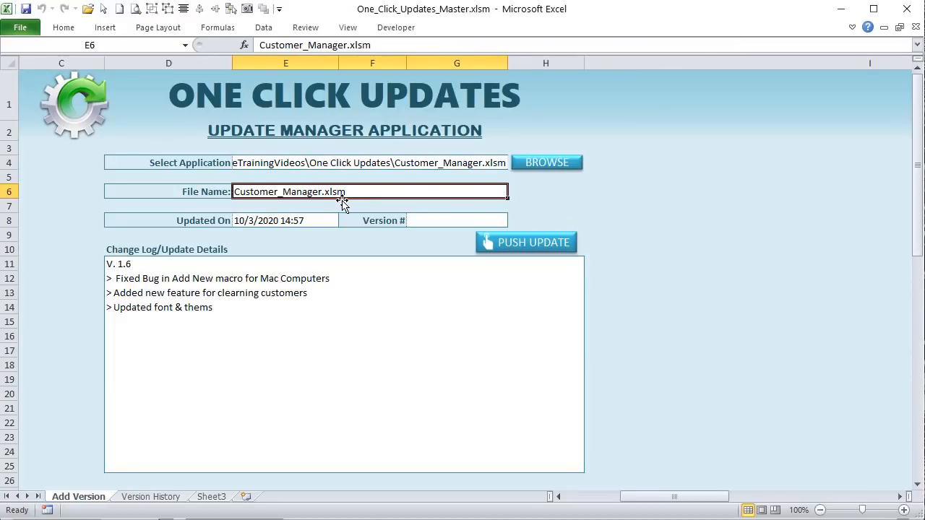
left_click(327, 221)
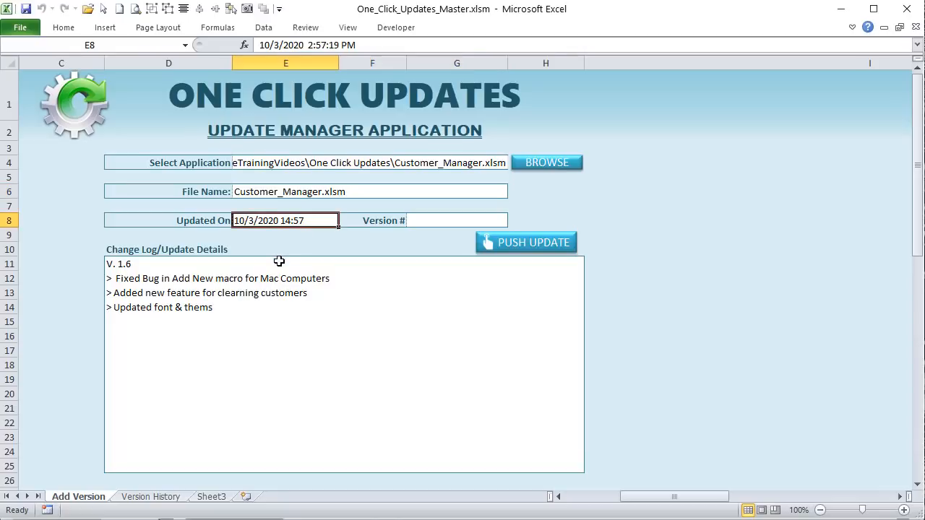
Step: Enter version number 1.7 in the Version # cell G8, then look at the change log in D11
left_click(425, 221)
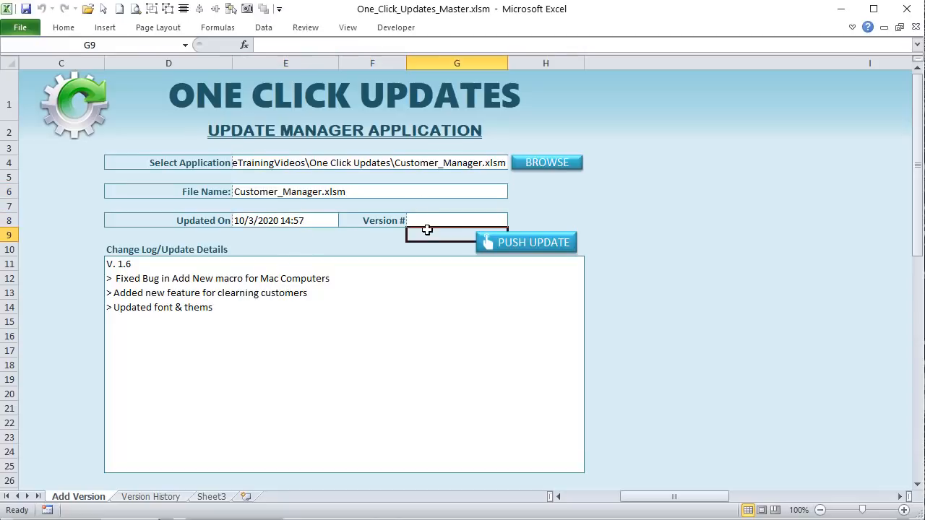
type("1.7")
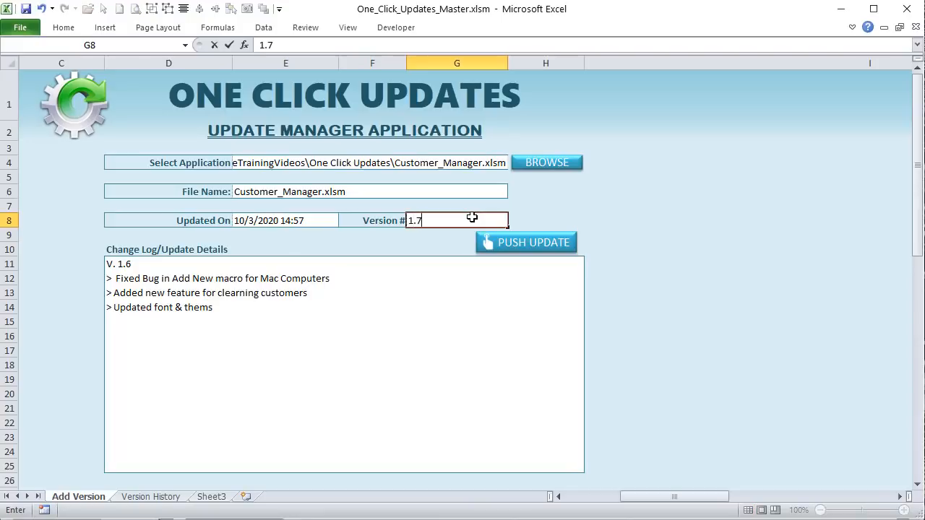
key("Return")
left_click(257, 360)
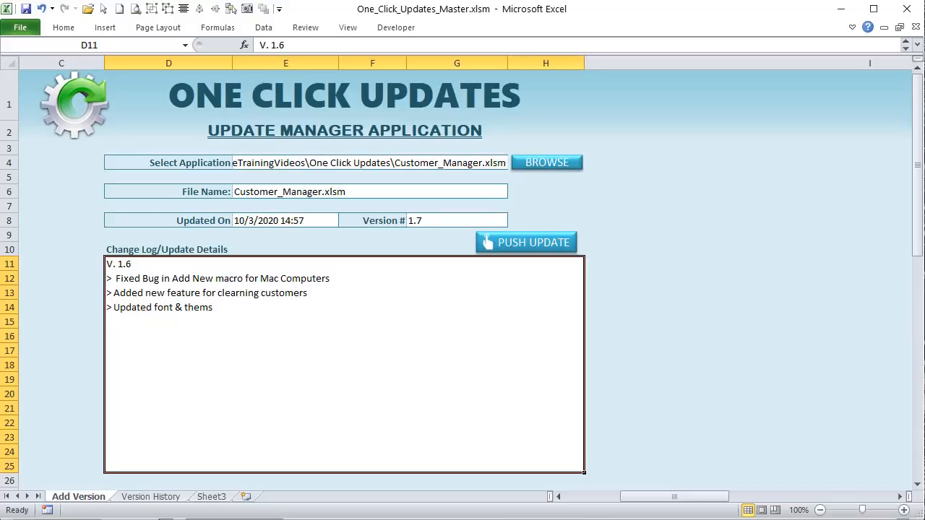
key("alt+F11")
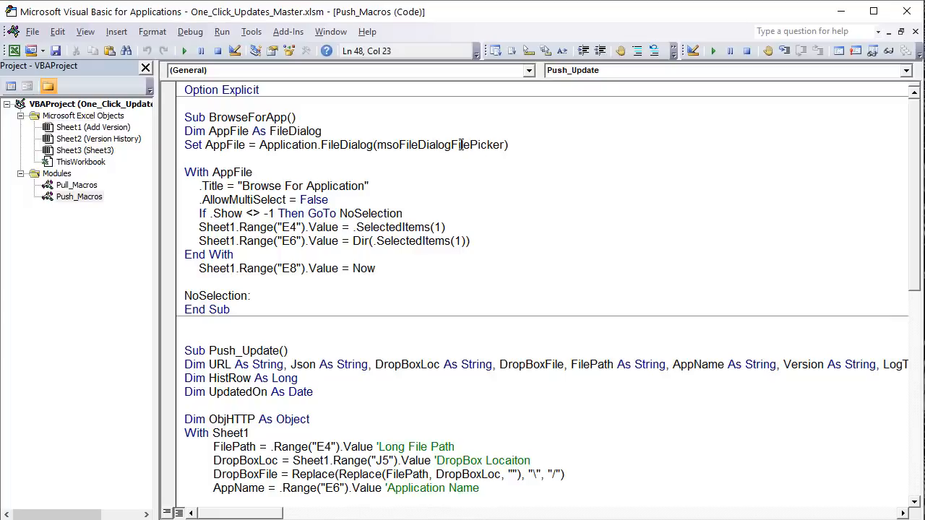
Step: Review the BrowseForApp file-picker code and delete the blank line after the FileDialog line
left_click_drag(469, 143, 451, 145)
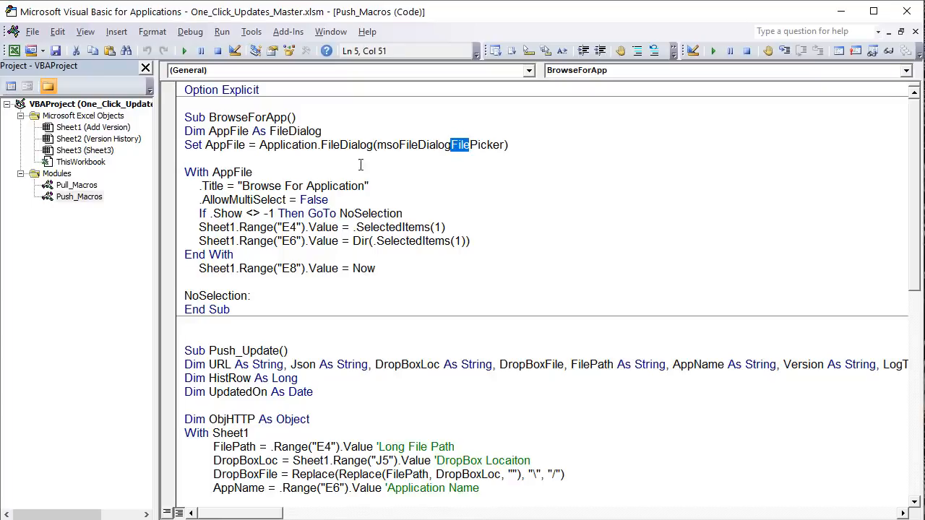
left_click(296, 160)
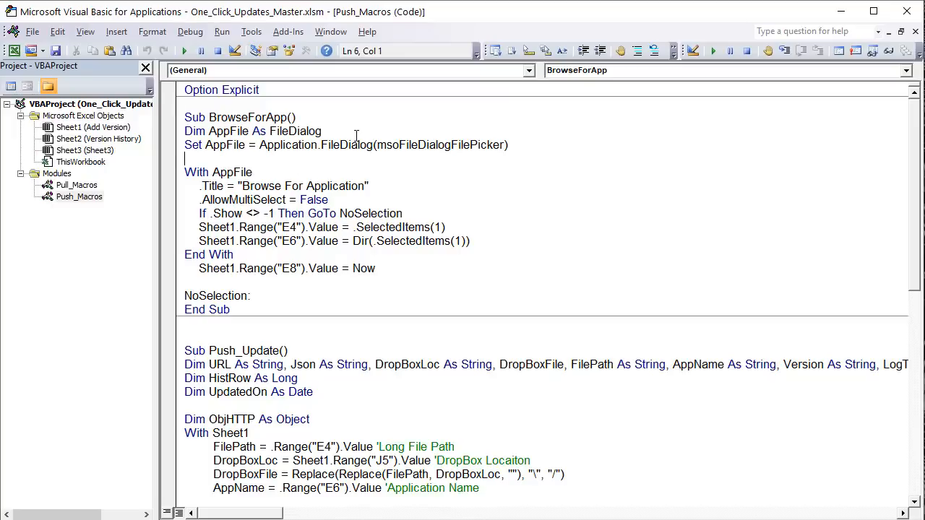
key("BackSpace")
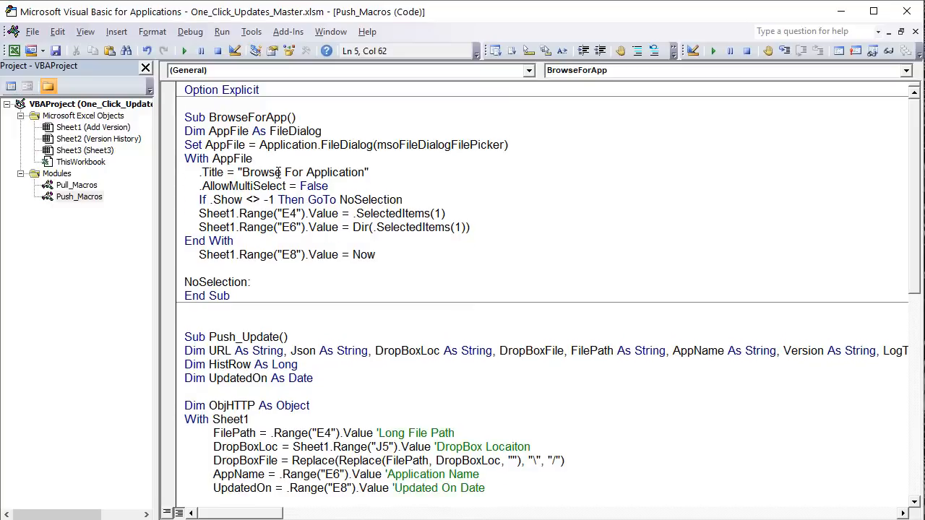
left_click(278, 172)
left_click_drag(329, 185, 211, 187)
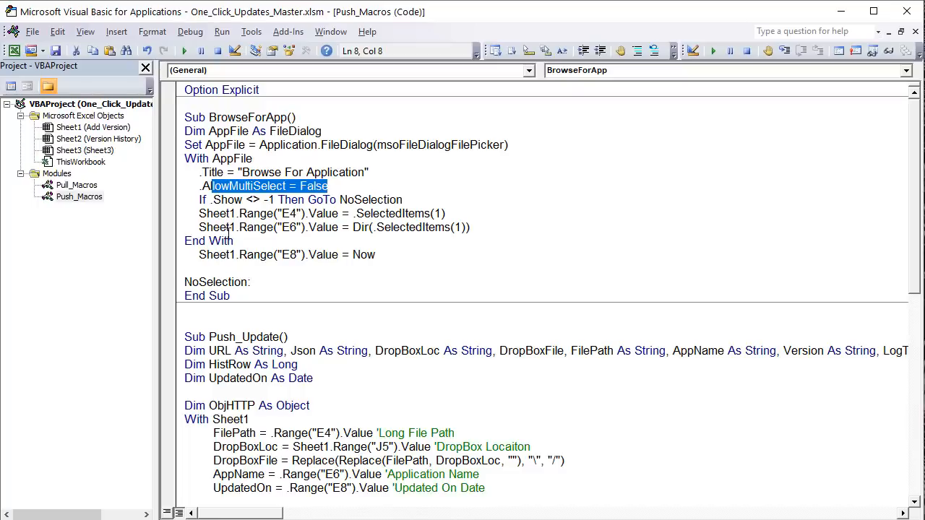
left_click_drag(227, 205, 237, 205)
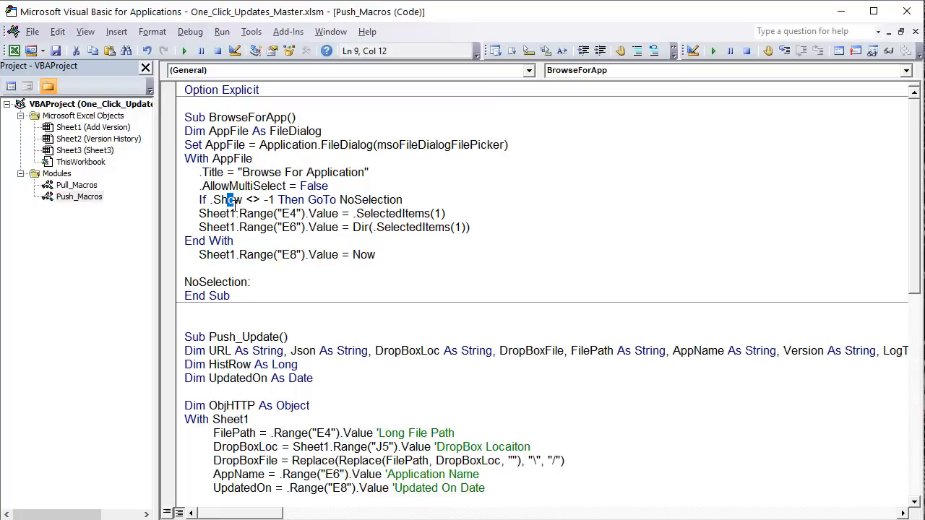
left_click(247, 202)
left_click_drag(276, 200, 263, 200)
left_click(396, 199)
left_click_drag(250, 282, 174, 279)
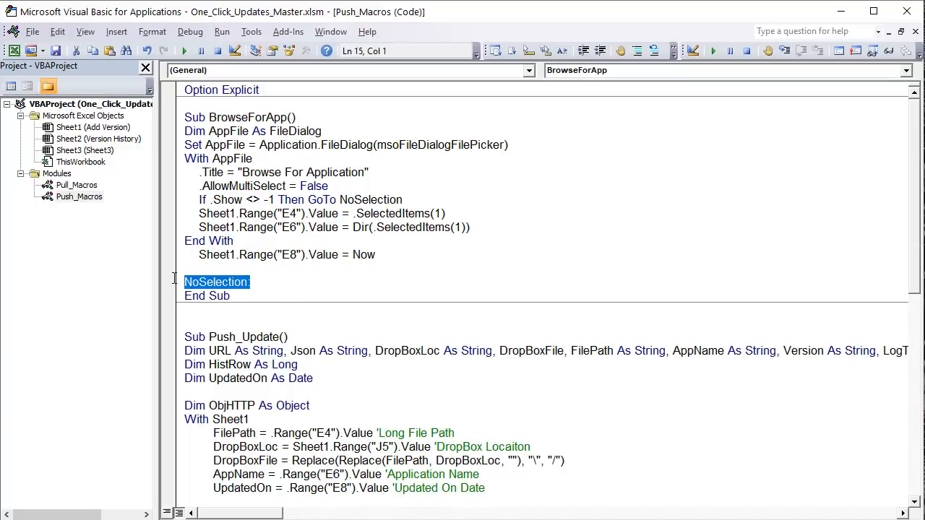
left_click(214, 214)
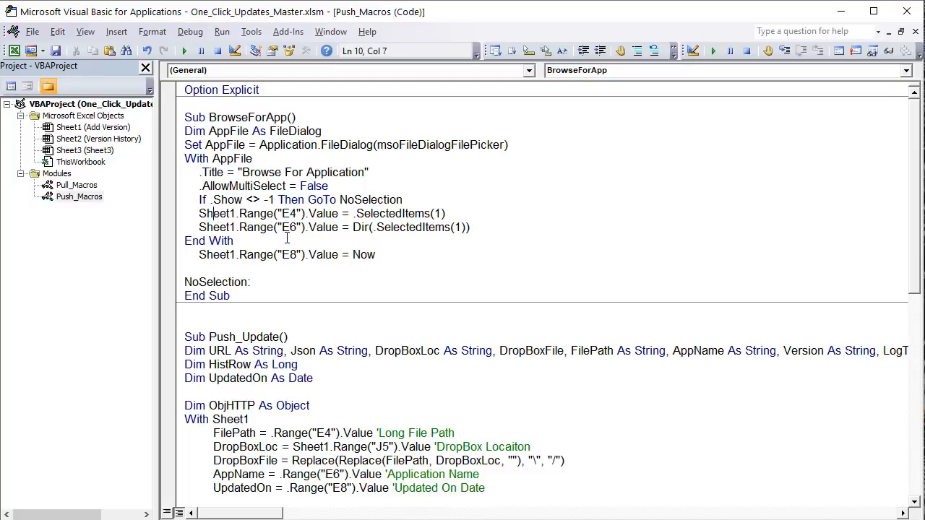
left_click_drag(308, 213, 296, 214)
Step: Restore the code editor window and bring the sheet forward to check File Name cell E6
double_click(516, 4)
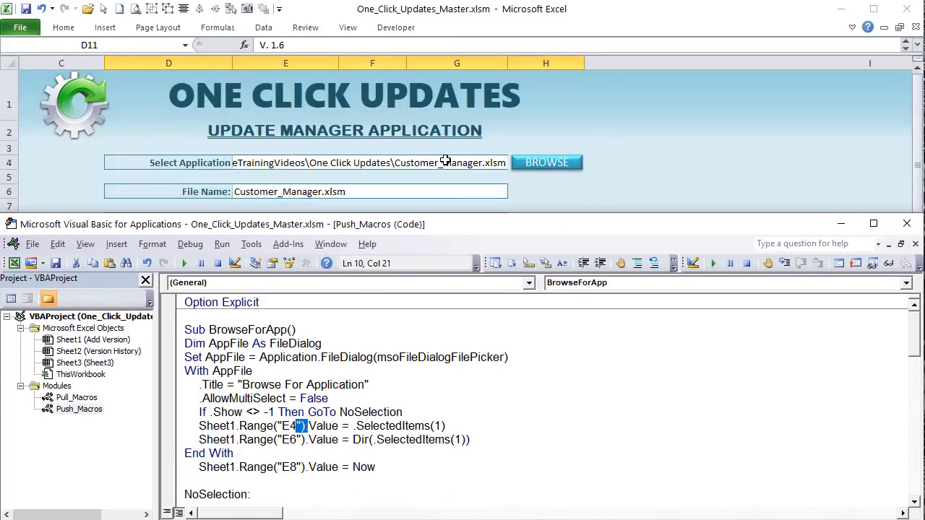
left_click(444, 161)
left_click(382, 190)
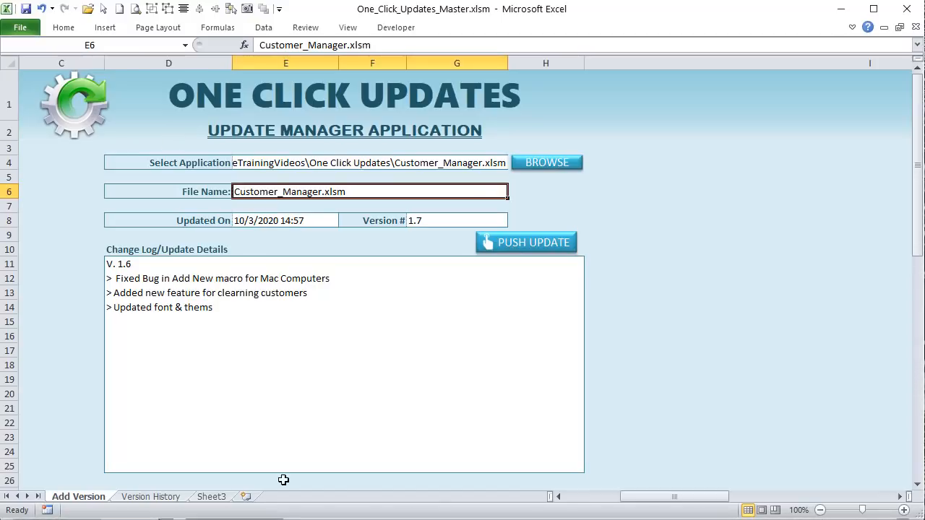
Step: Review the code writing the Dir file name to E6 and Now to E8, then return to the sheet
key("alt+F11")
left_click(354, 393)
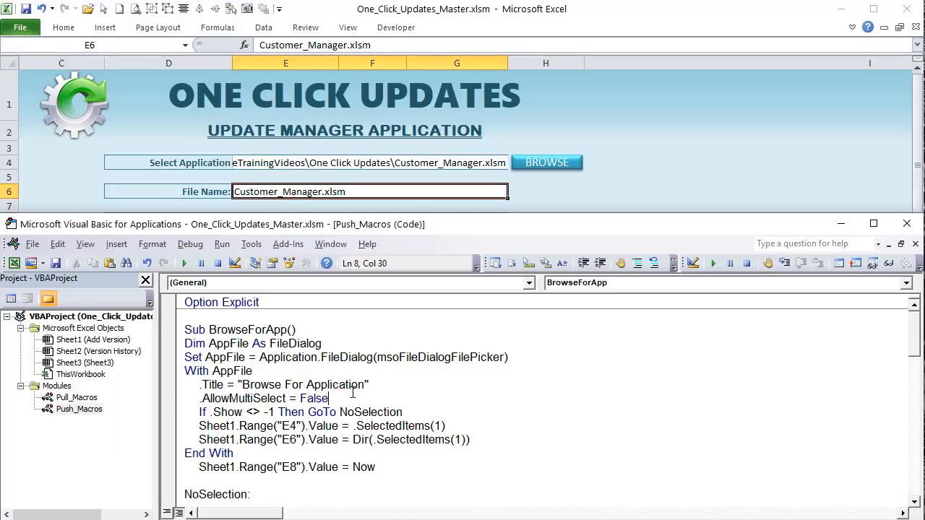
scroll(353, 392, "down", 3)
scroll(353, 392, "down", 1)
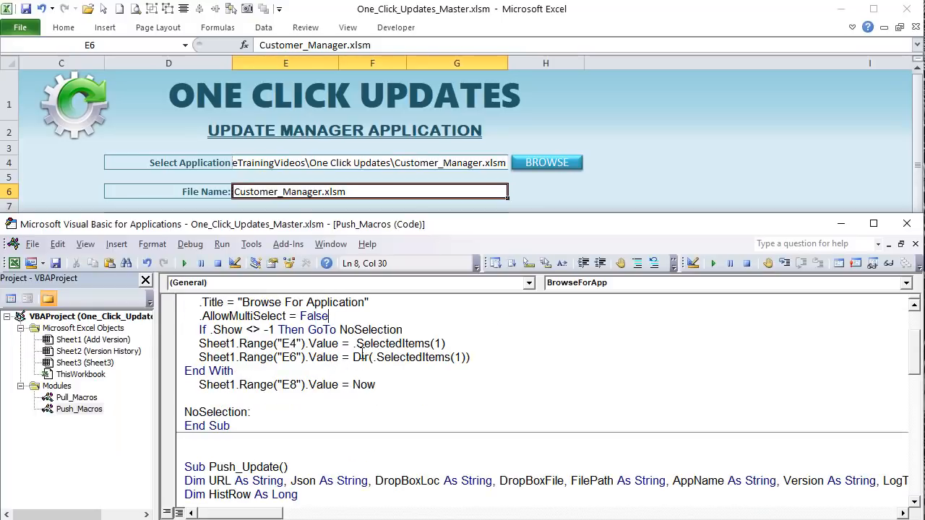
double_click(361, 357)
left_click_drag(471, 357, 312, 396)
left_click(262, 367)
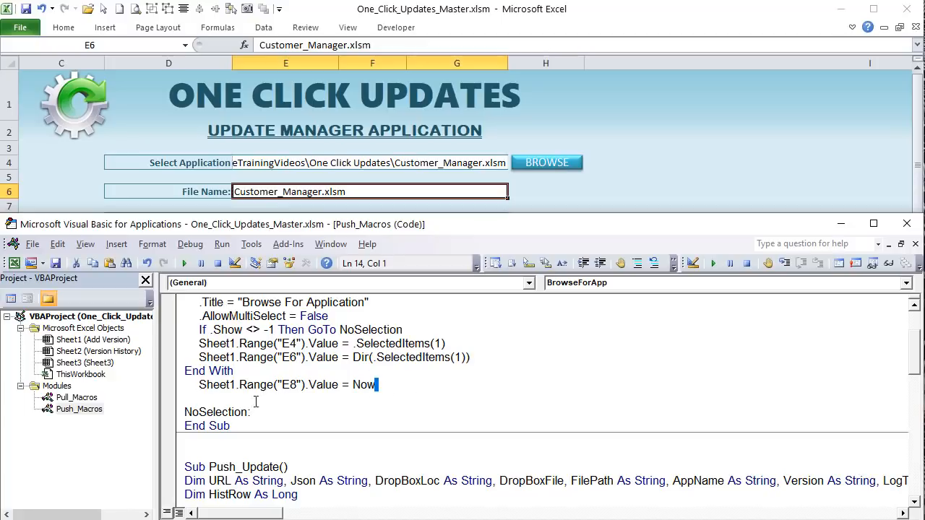
left_click(383, 391)
left_click_drag(374, 385, 352, 385)
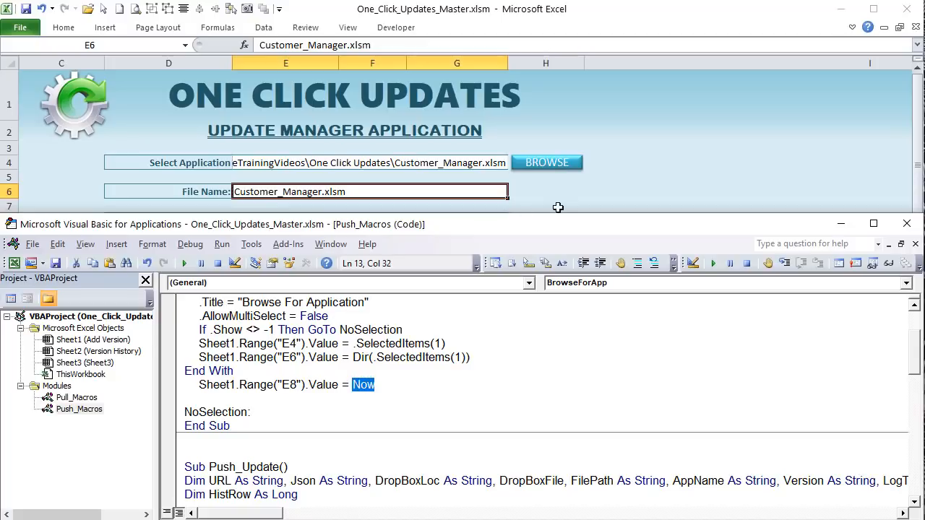
left_click(644, 173)
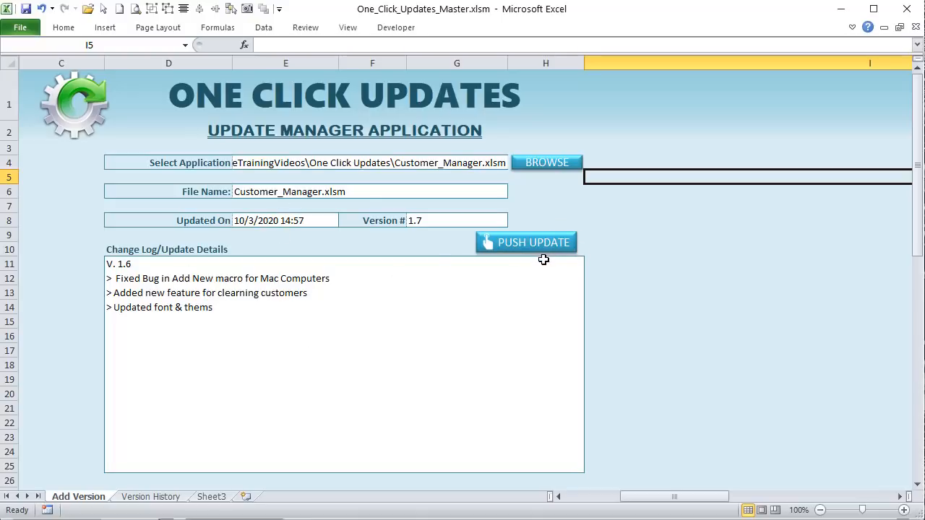
Step: Check E6 and E4, narrow column I, and select the Dropbox folder path in J5
left_click(338, 201)
left_click(342, 164)
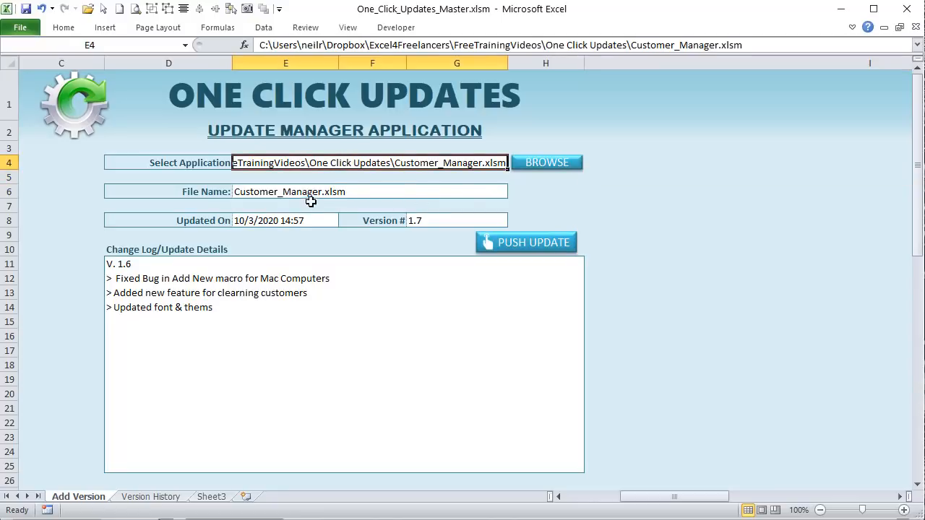
left_click_drag(641, 501, 717, 508)
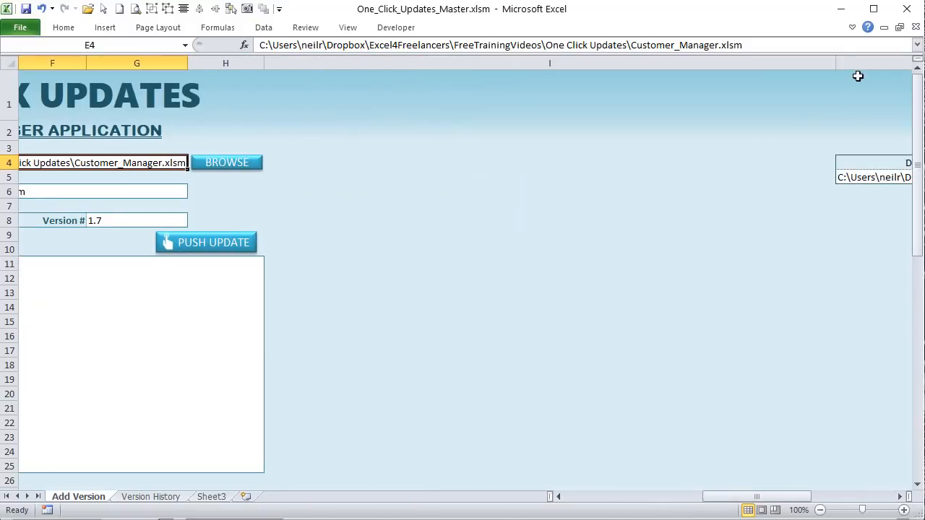
left_click_drag(834, 63, 322, 64)
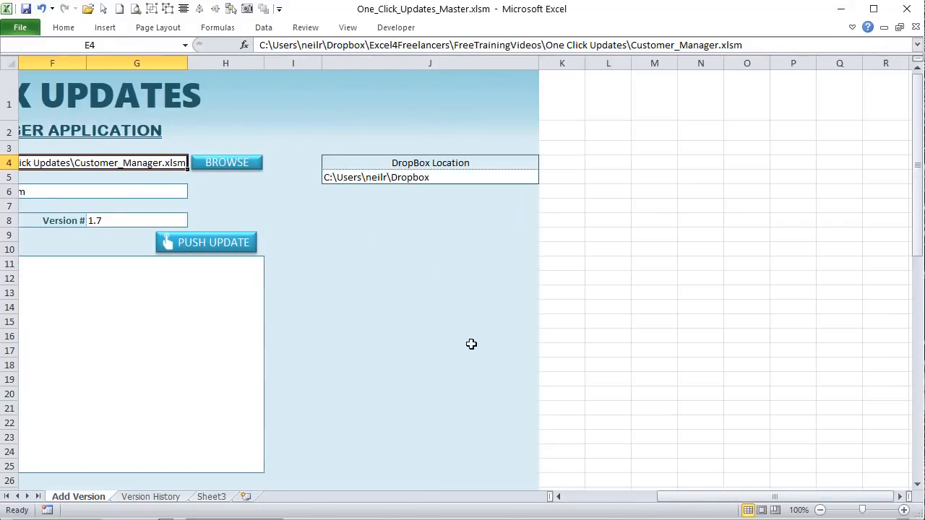
left_click_drag(722, 505, 681, 500)
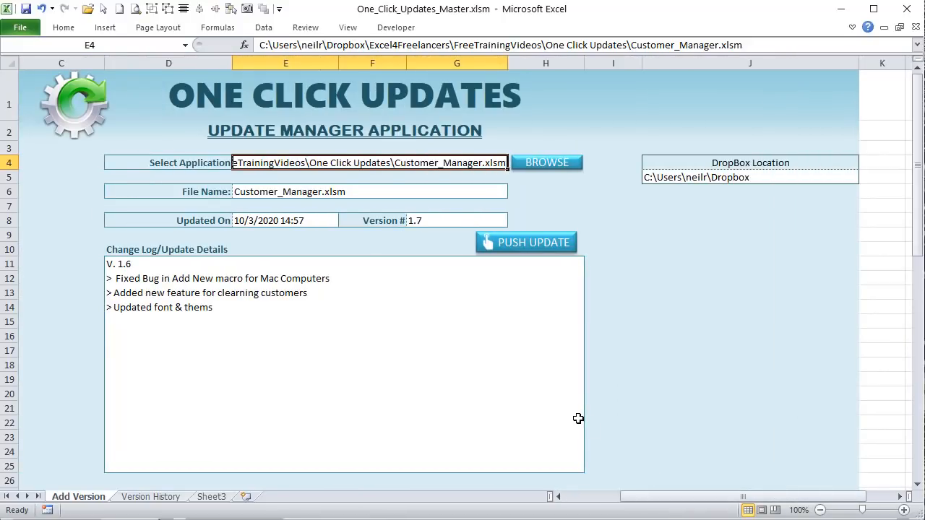
left_click(770, 179)
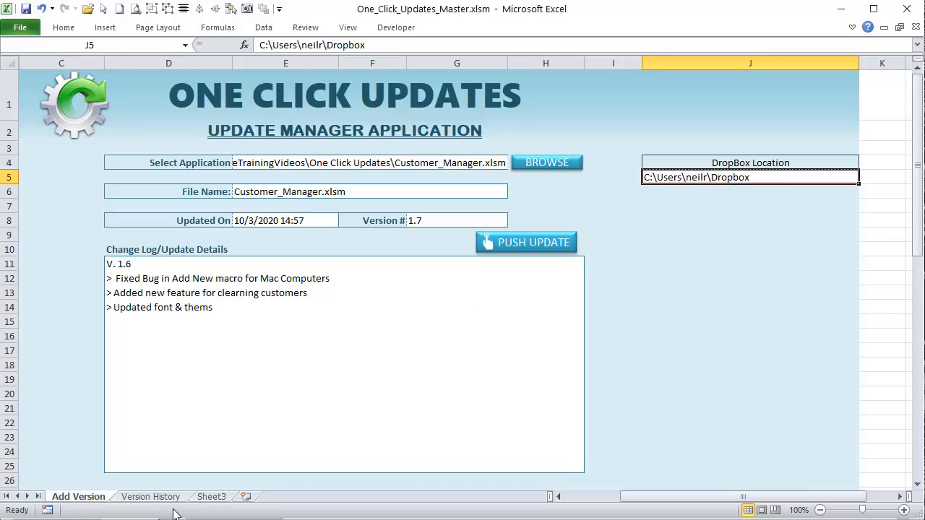
left_click(209, 518)
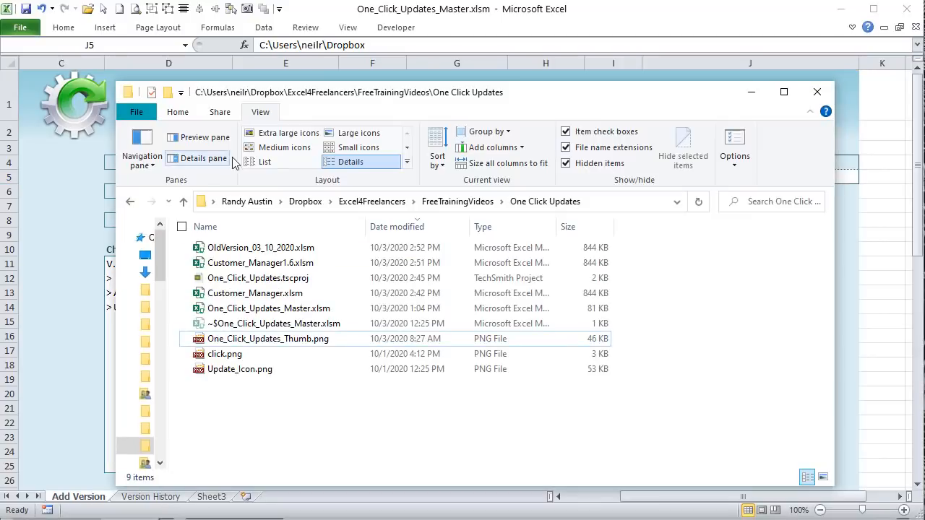
left_click(324, 206)
left_click(326, 210)
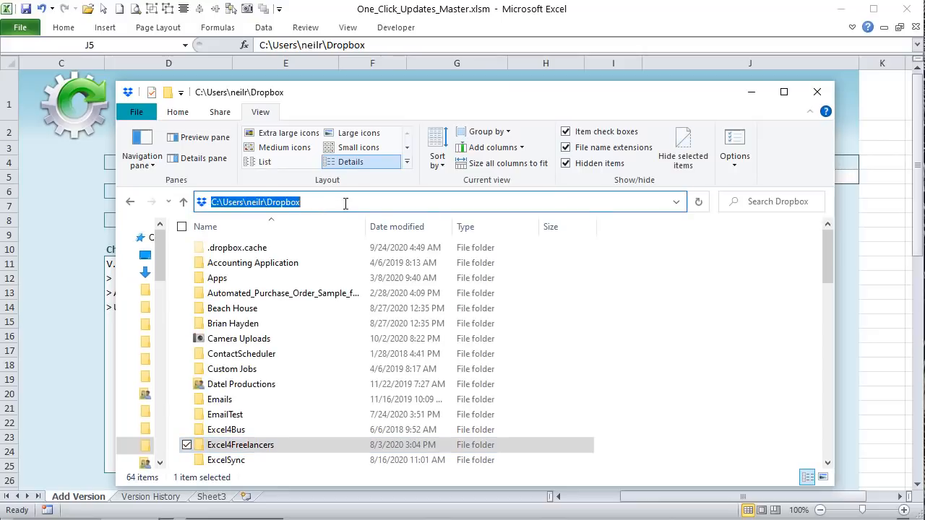
left_click(359, 205)
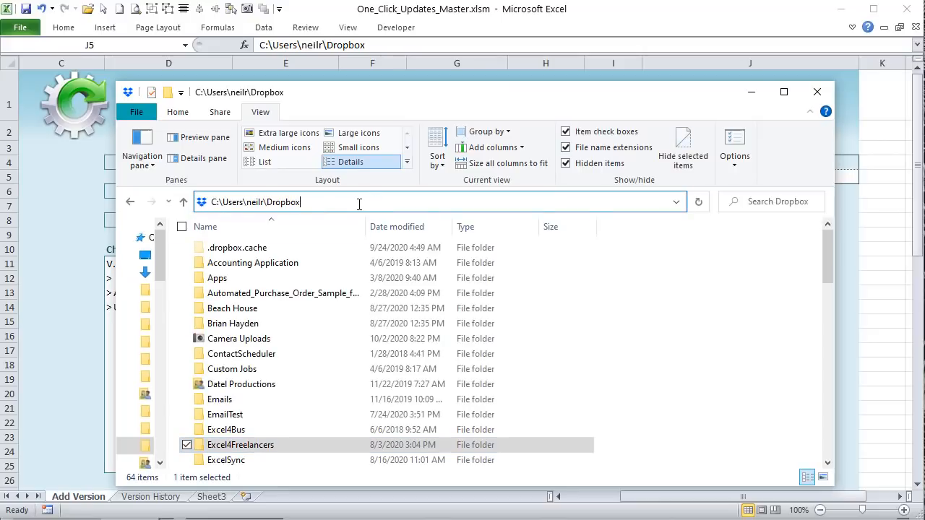
left_click_drag(359, 205, 166, 206)
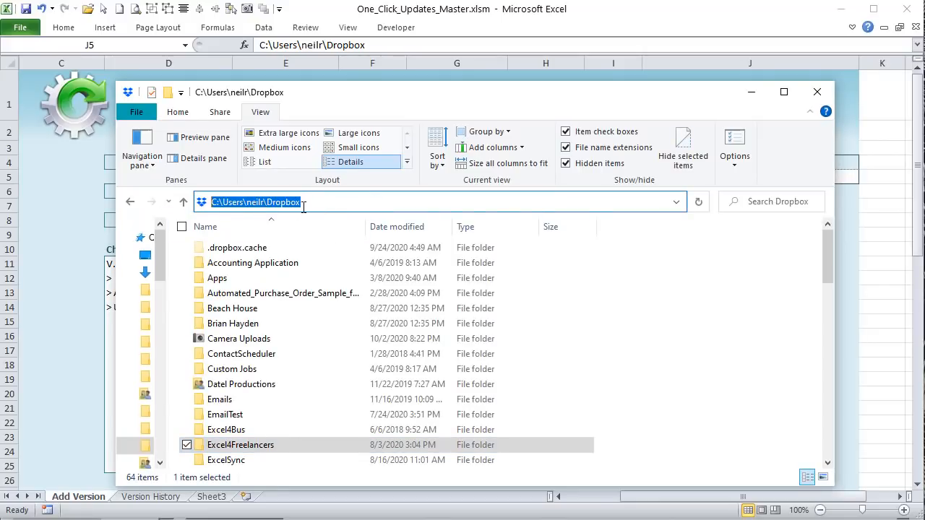
left_click(131, 206)
left_click(528, 17)
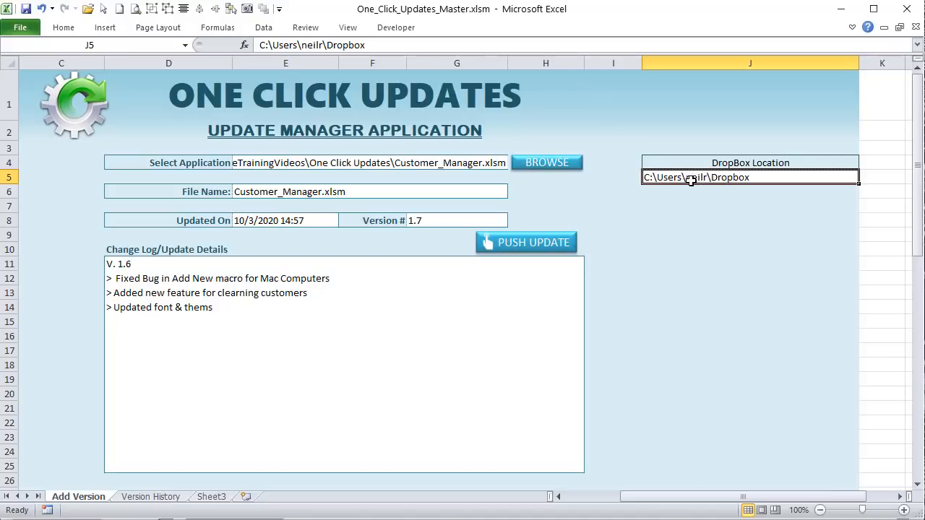
left_click(351, 162)
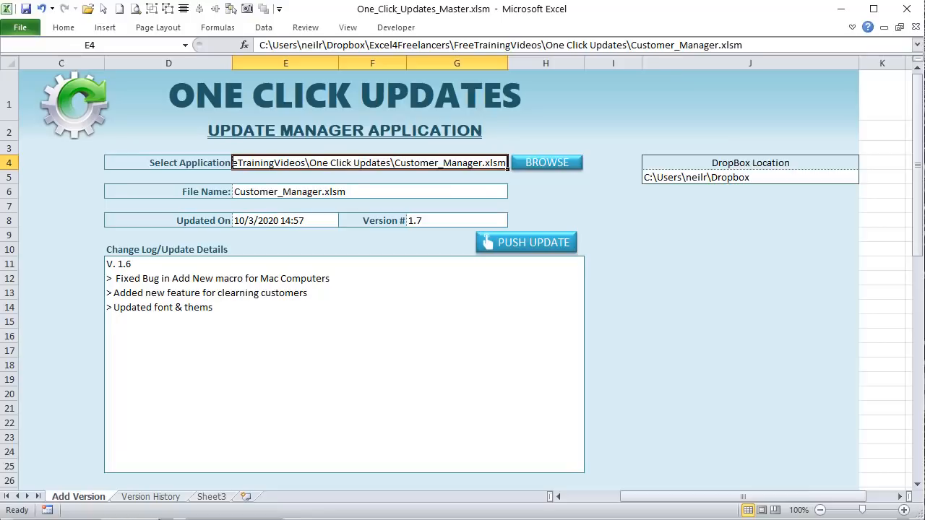
key("alt+F11")
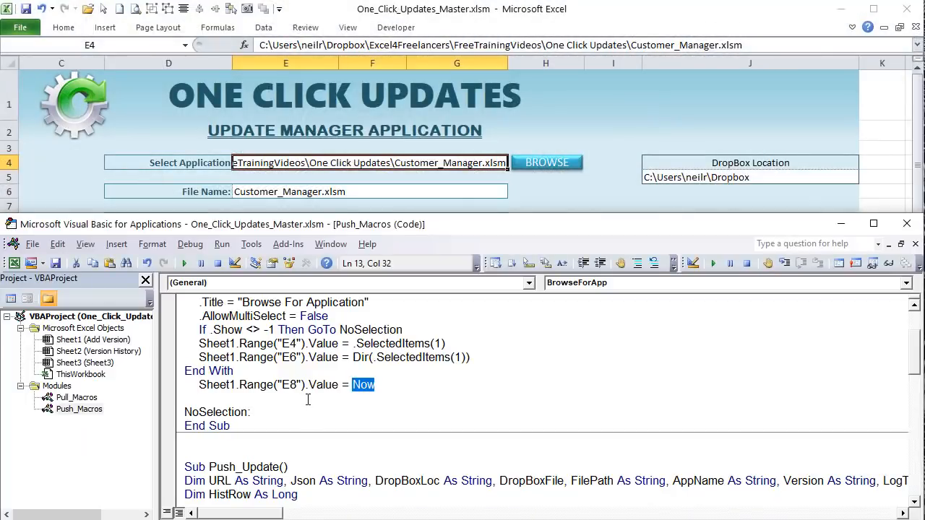
left_click(594, 82)
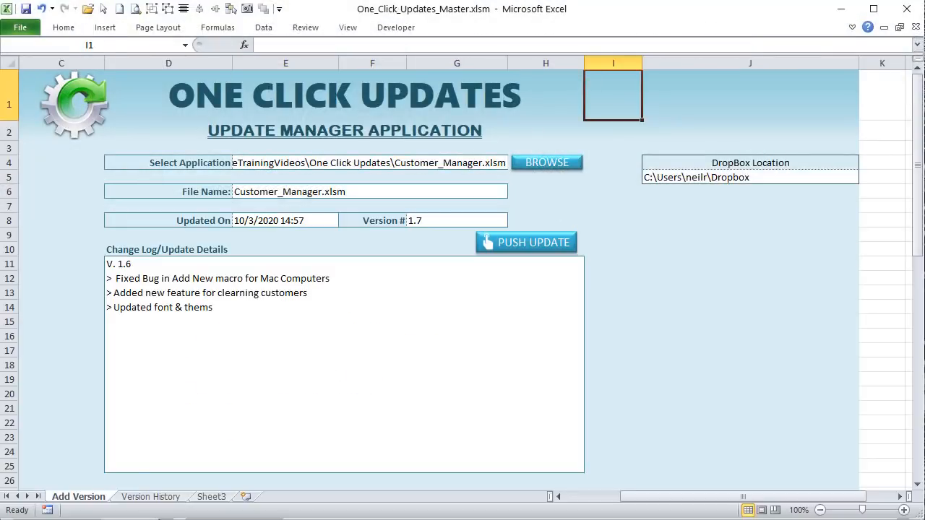
key("alt+Tab")
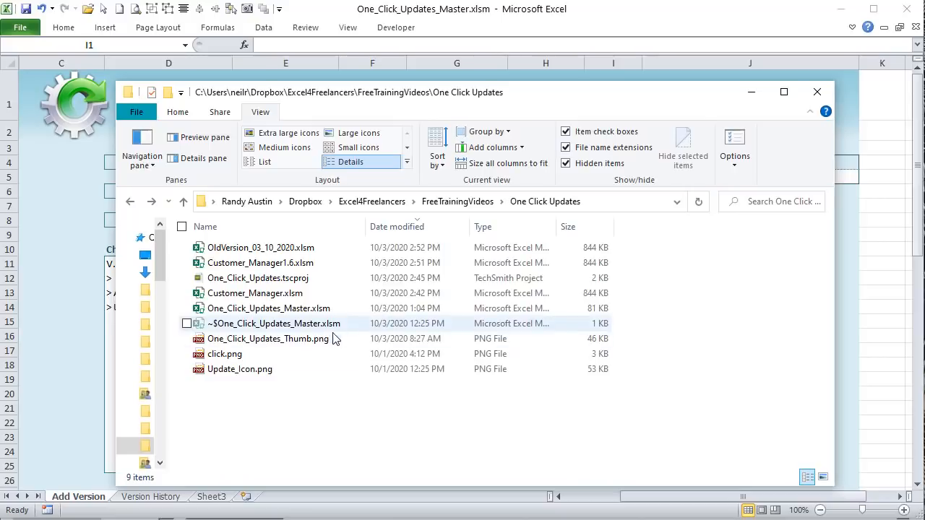
right_click(286, 295)
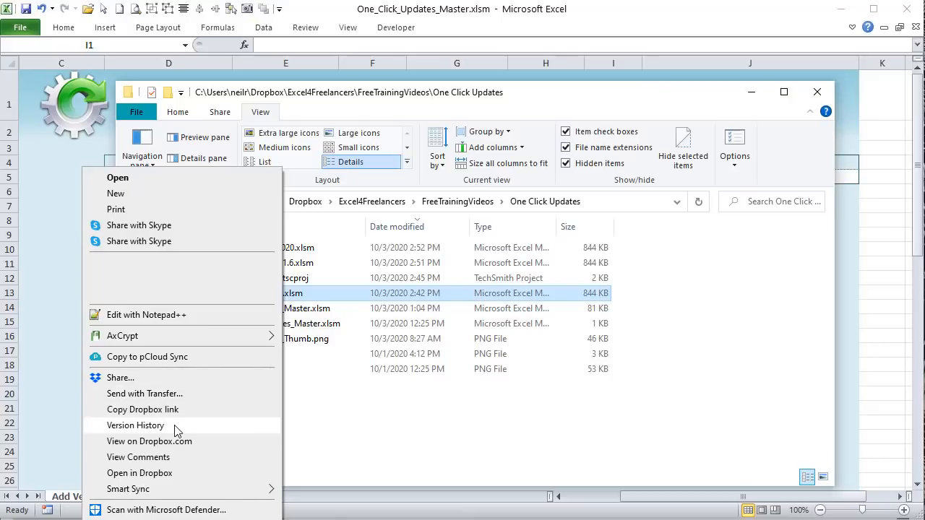
left_click(293, 397)
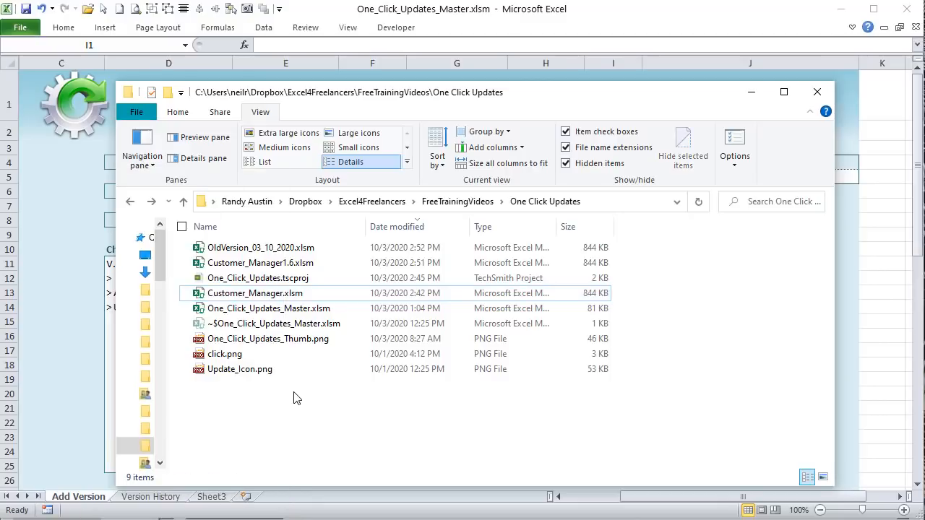
left_click(752, 92)
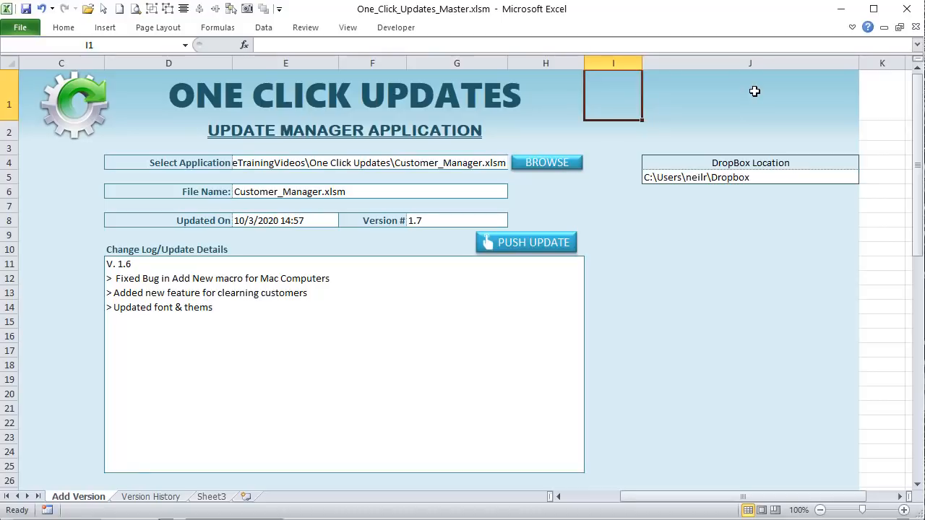
Step: On Version History, review push dates, latest file Customer_Manager1.6.xlsm, its version and location, resizing column D
left_click(150, 496)
left_click_drag(49, 126, 91, 198)
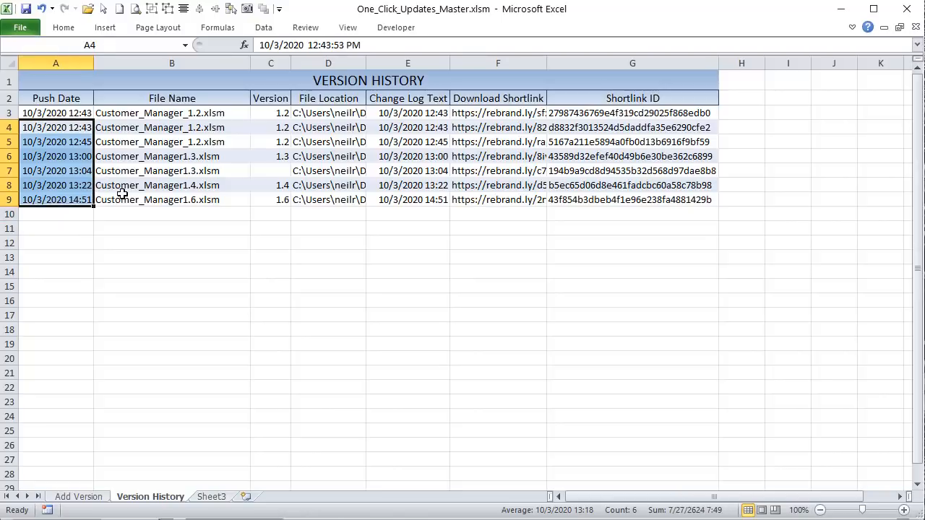
left_click(122, 196)
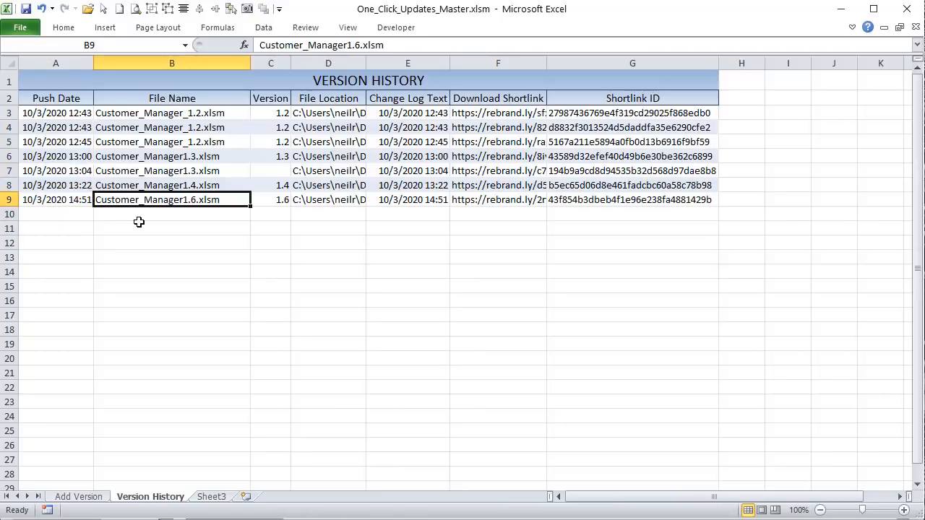
left_click(287, 202)
left_click(316, 196)
double_click(365, 63)
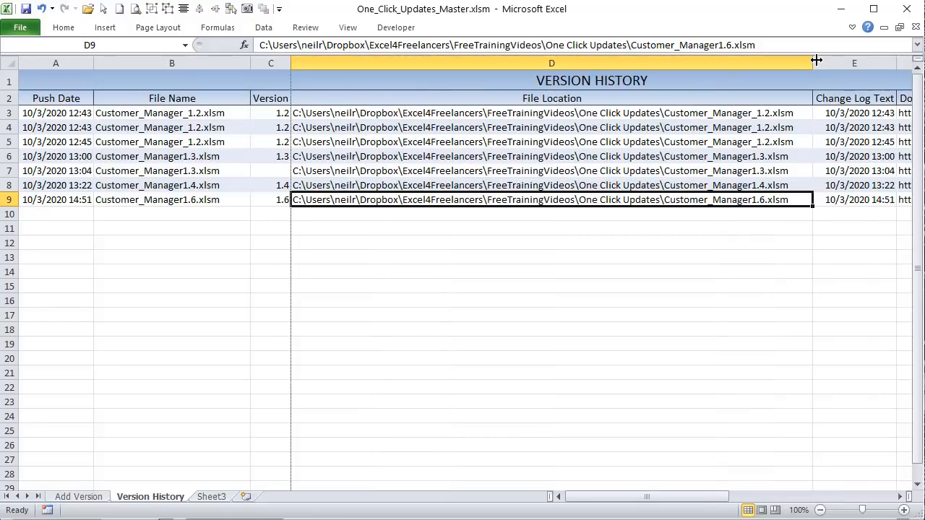
left_click_drag(816, 60, 431, 63)
left_click(475, 200)
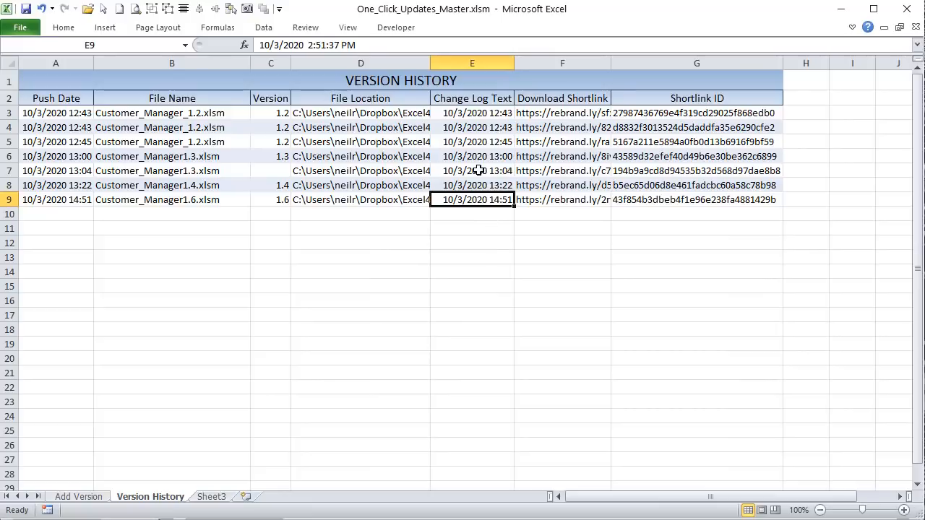
Step: Select the Download Shortlinks F3:F9 and Shortlink IDs G3:G9, then return to Add Version
left_click(534, 113)
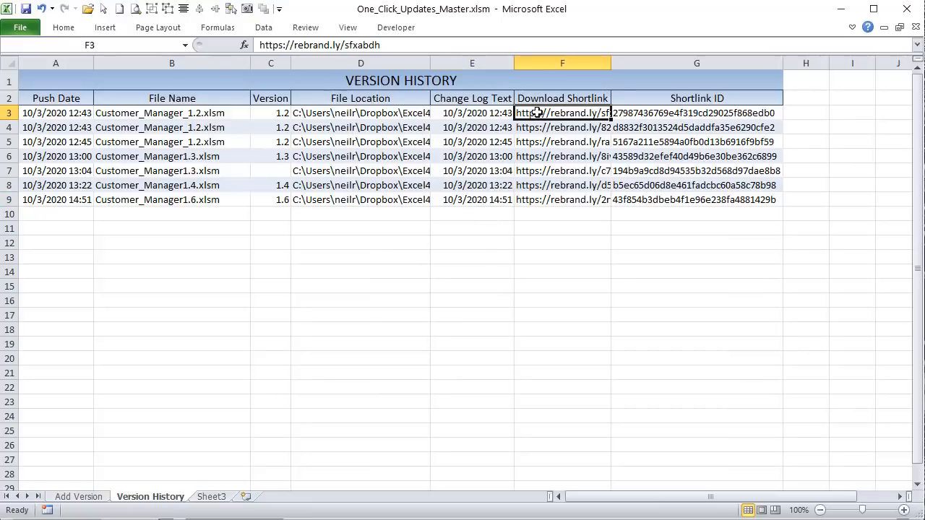
left_click_drag(537, 113, 523, 192)
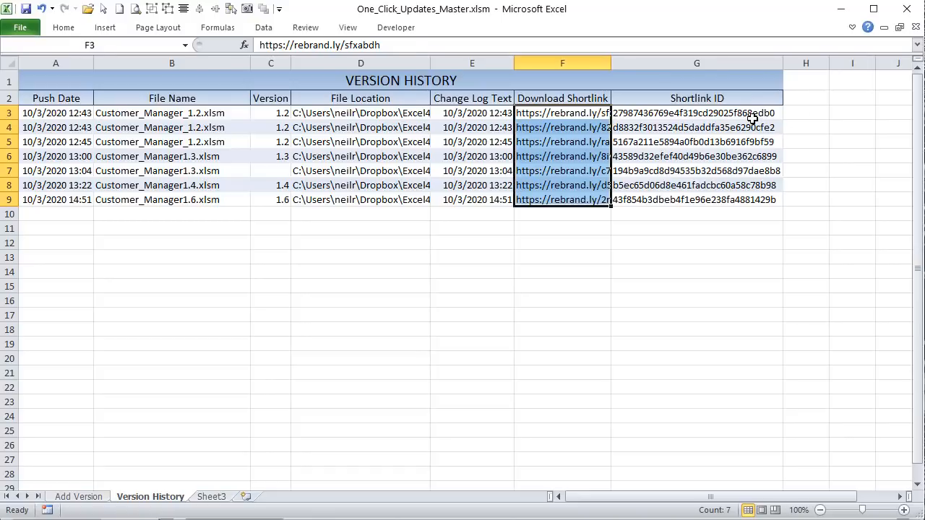
left_click_drag(774, 118, 735, 201)
left_click(506, 200)
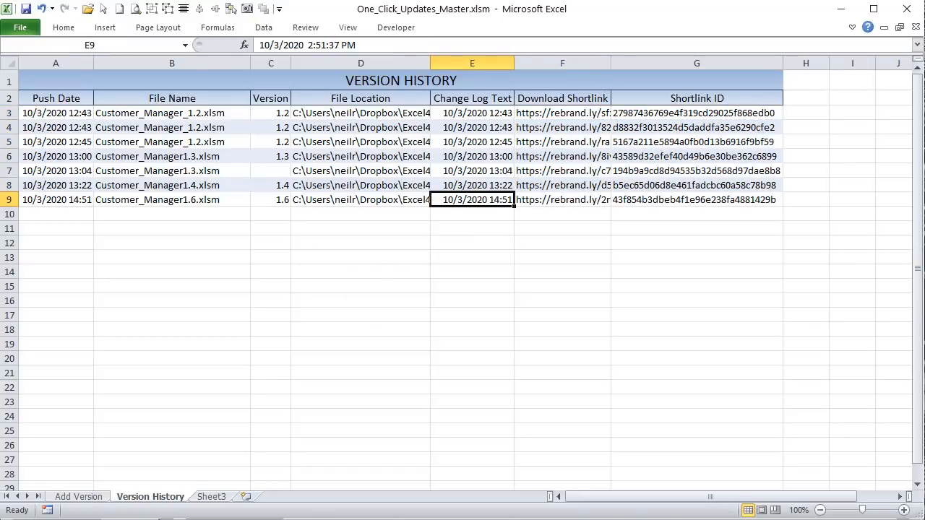
left_click(64, 496)
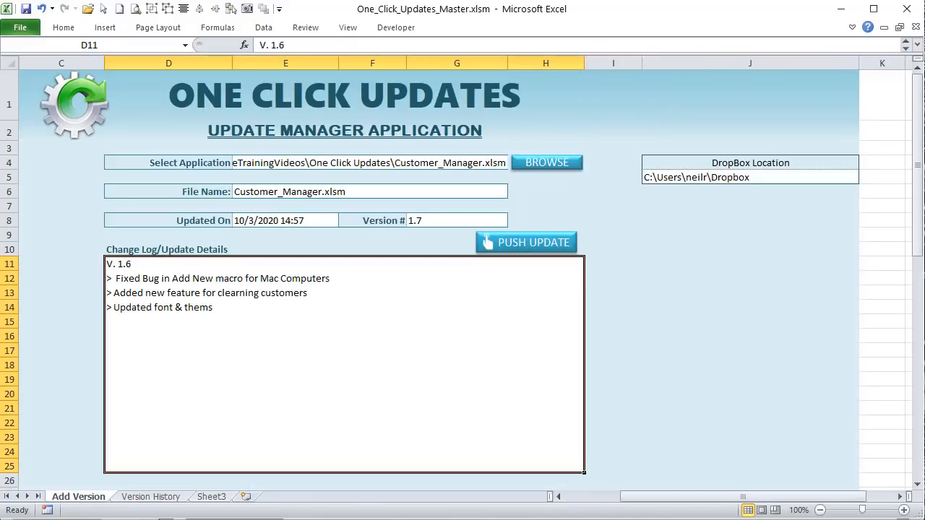
Step: Scroll through the Push_Update macro code in the VBA editor, then bring Excel back to the front
key("alt+F11")
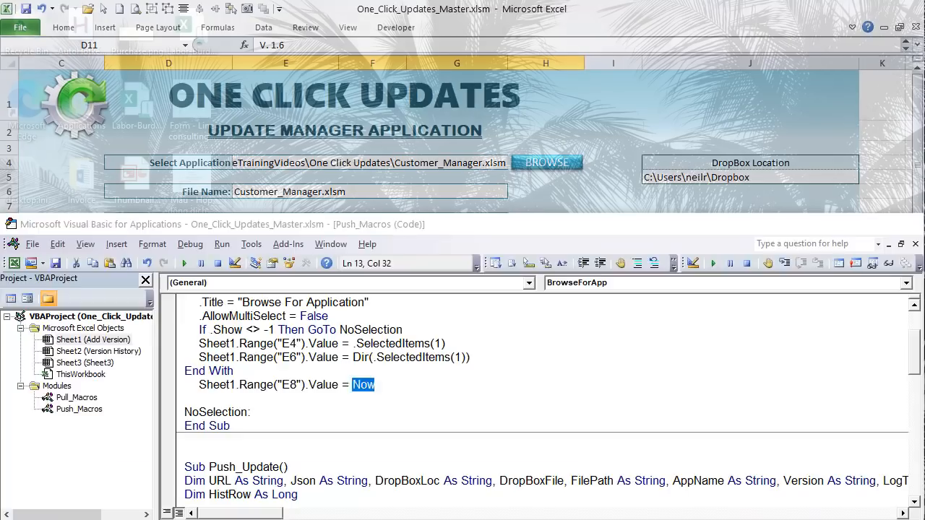
scroll(442, 357, "down", 2)
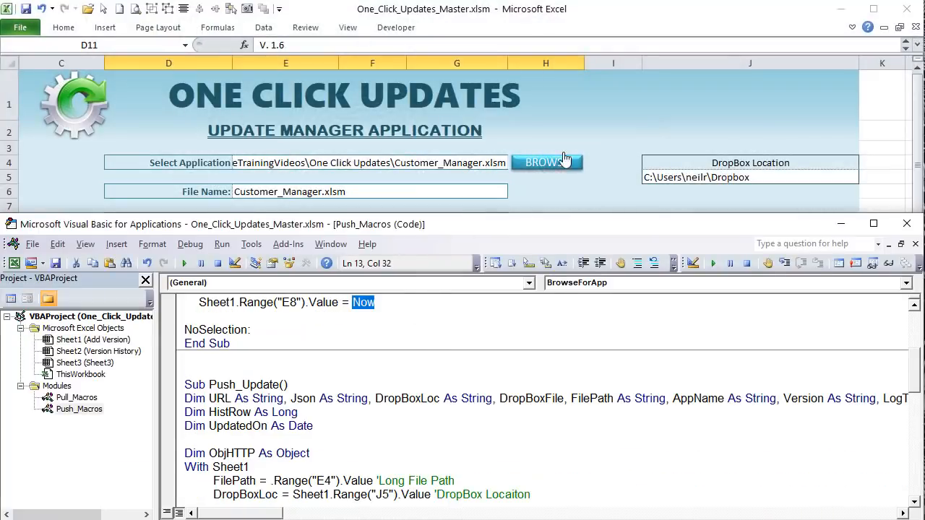
left_click(615, 101)
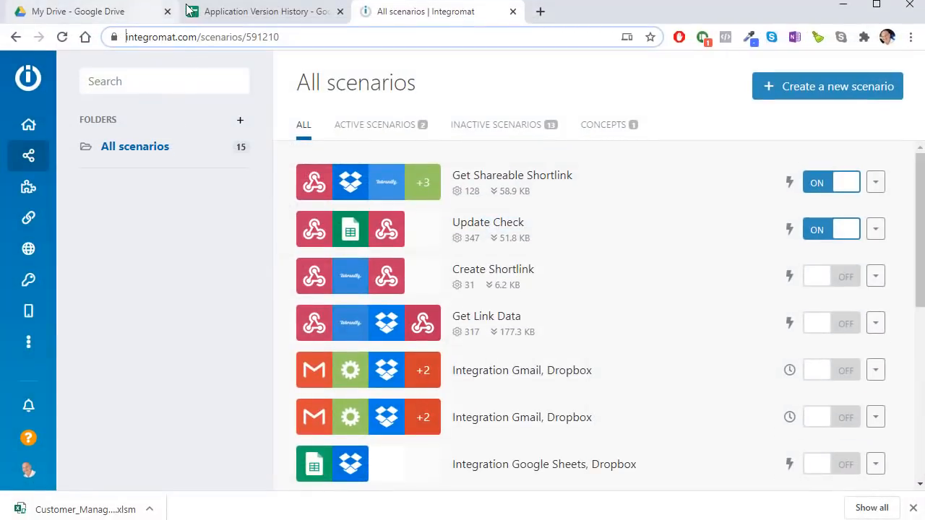
mouse_move(2, 168)
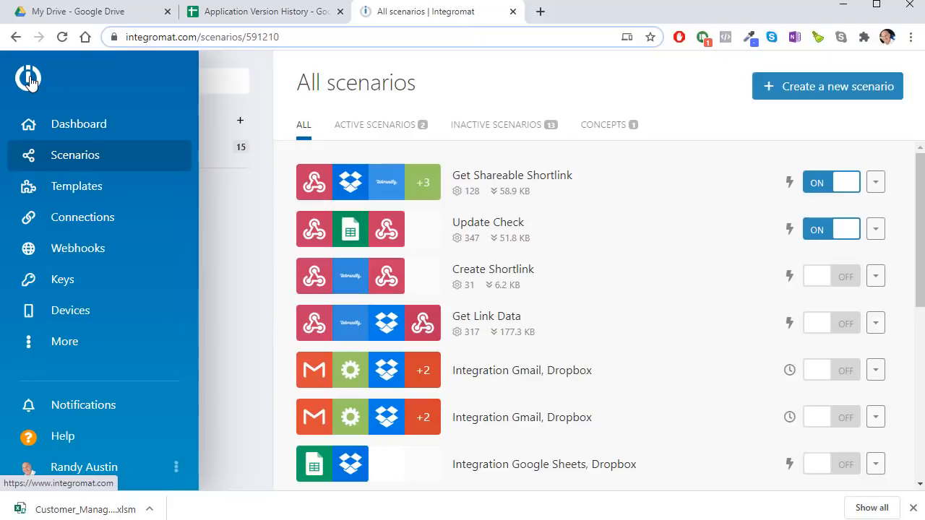
left_click(85, 156)
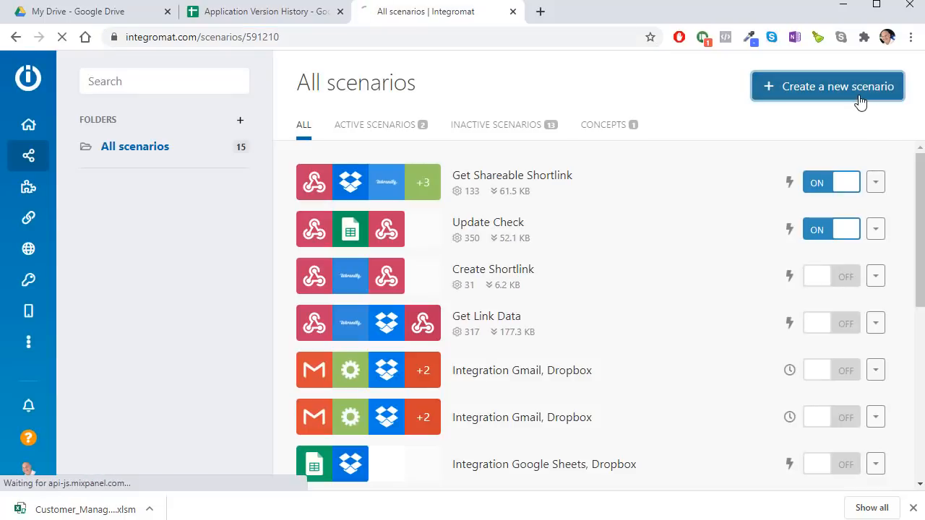
Step: Create a new scenario, search 'webh' to choose the Webhooks service, and list its modules
left_click(859, 97)
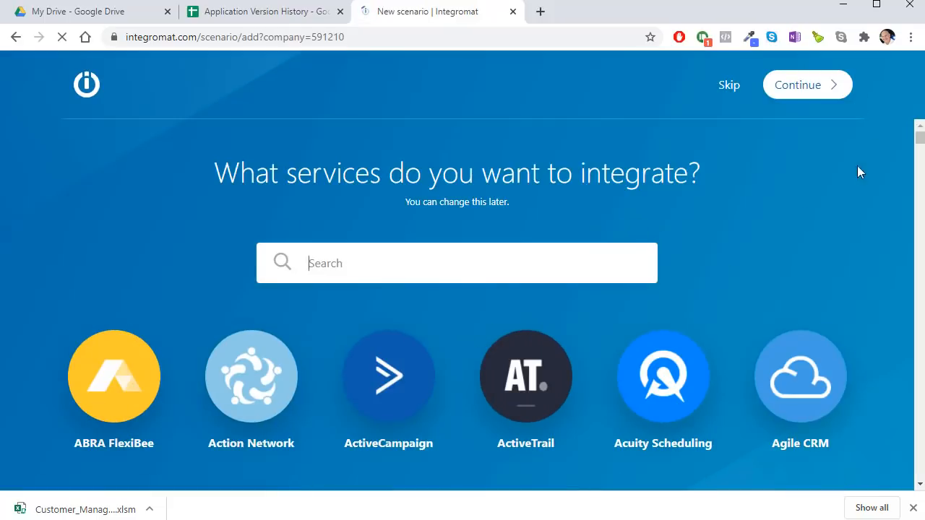
scroll(692, 261, "down", 10)
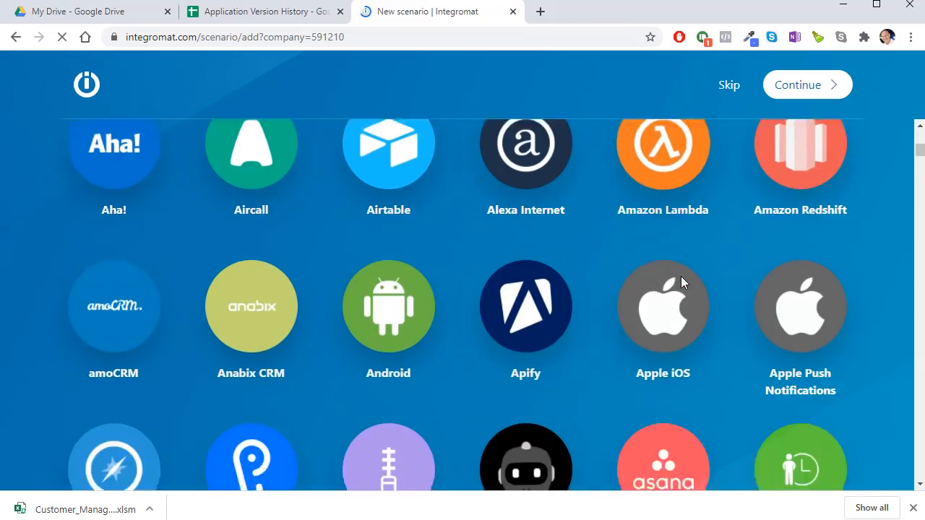
scroll(683, 283, "down", 15)
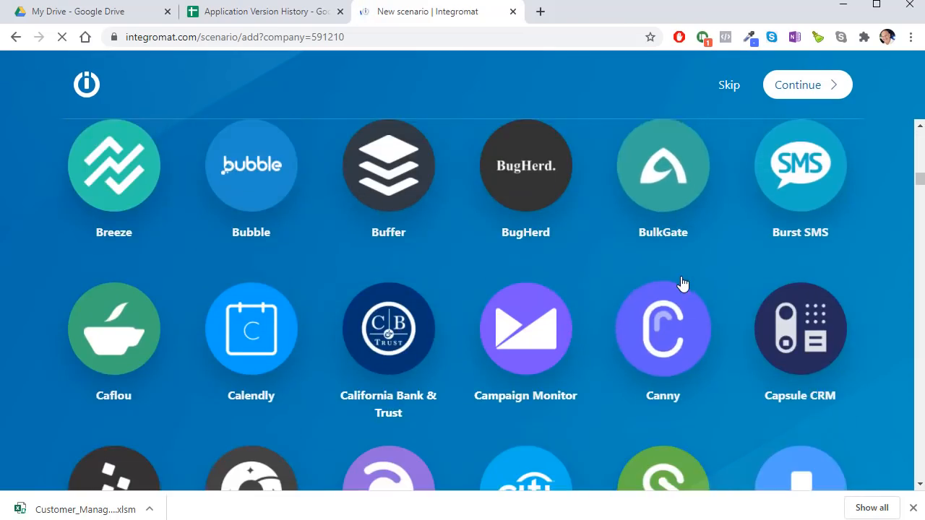
scroll(683, 283, "down", 14)
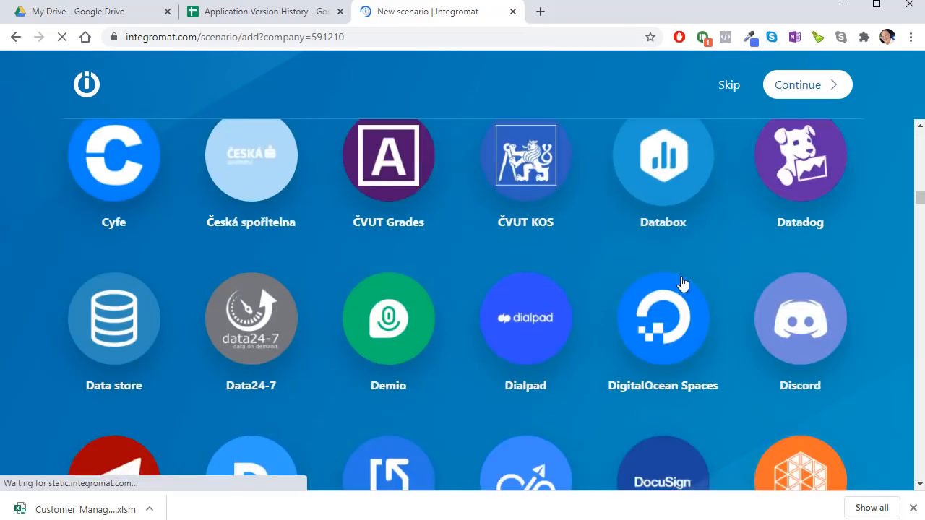
scroll(679, 282, "up", 17)
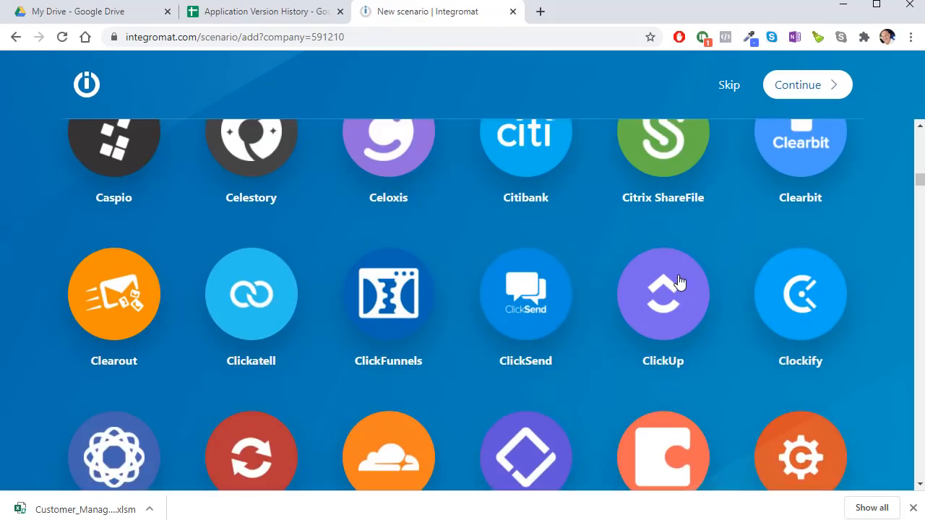
scroll(680, 284, "up", 18)
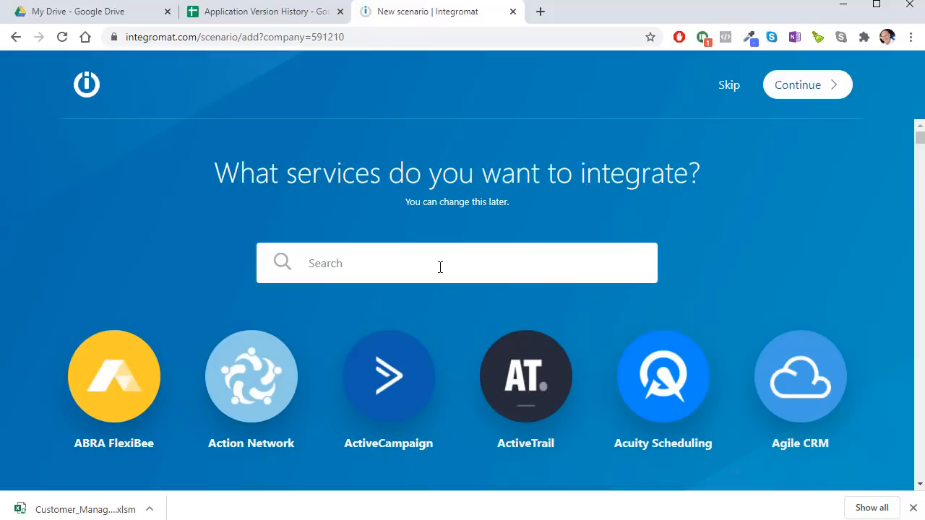
type("webj")
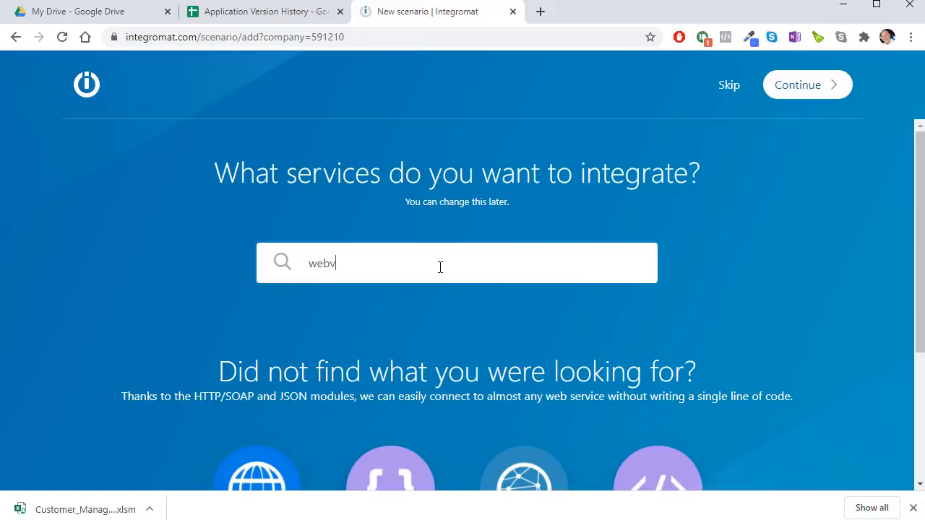
key("BackSpace")
type("h")
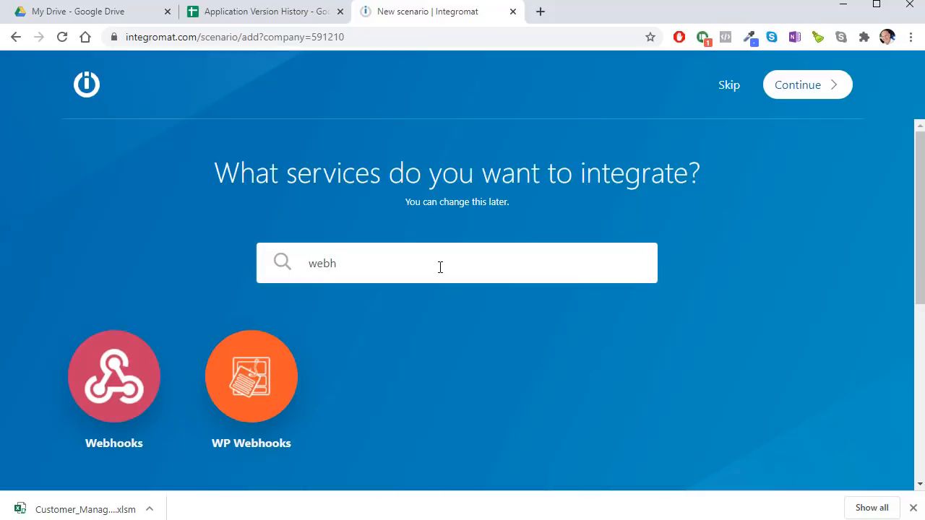
left_click(85, 377)
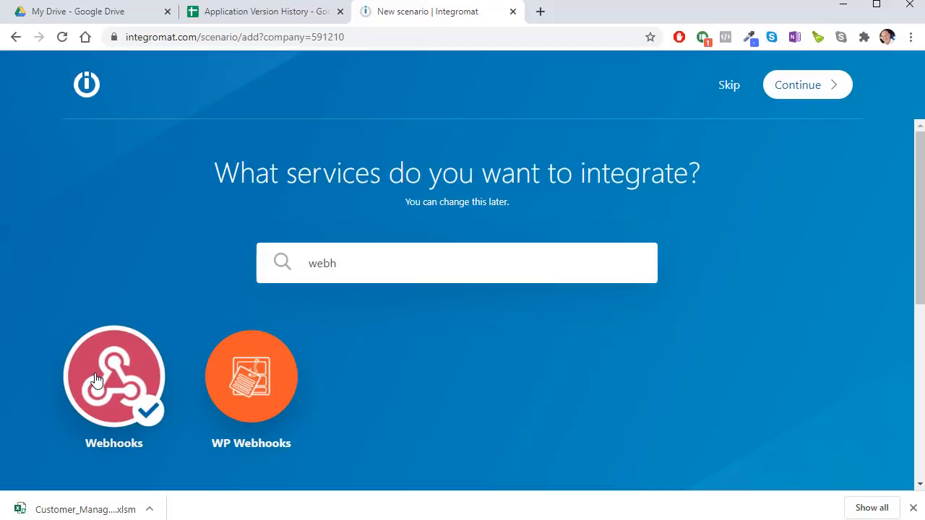
left_click(819, 86)
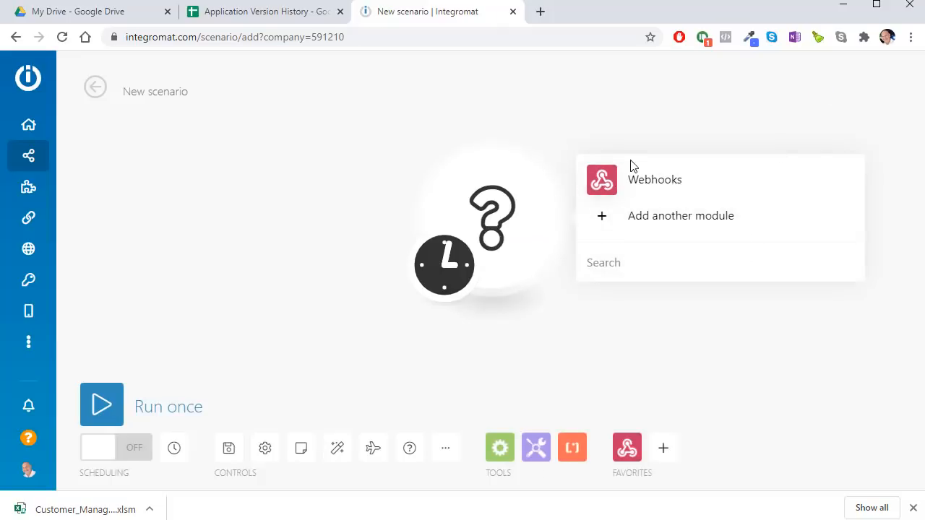
left_click(668, 185)
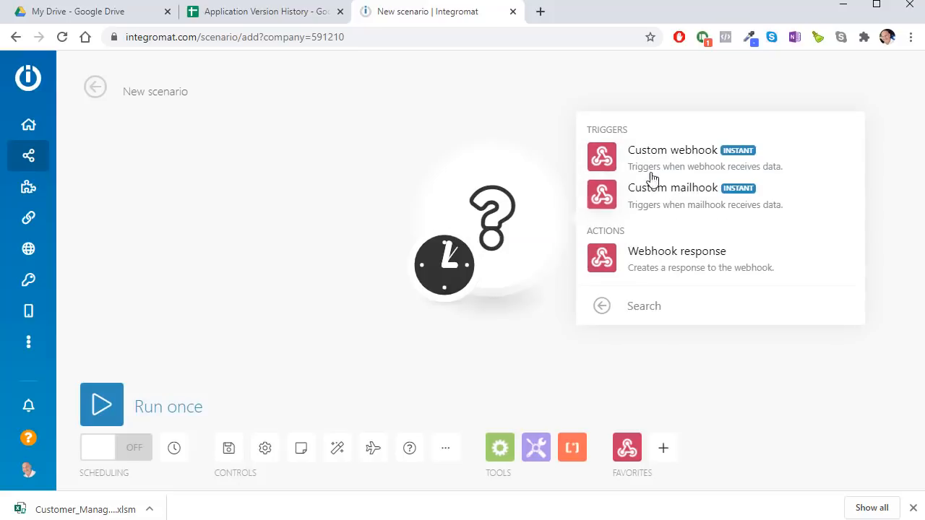
Step: Add a Custom webhook trigger named 'Testing Name' and copy its address to the clipboard
left_click(660, 165)
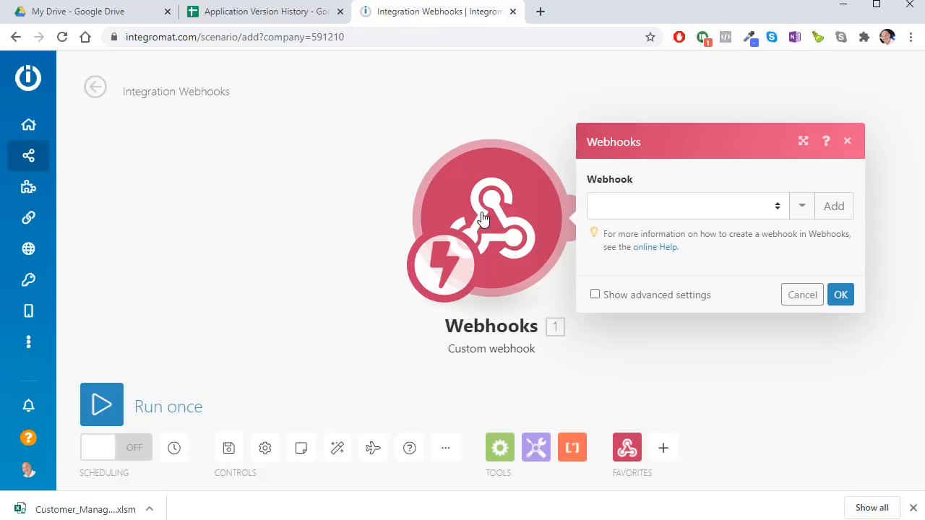
left_click(833, 208)
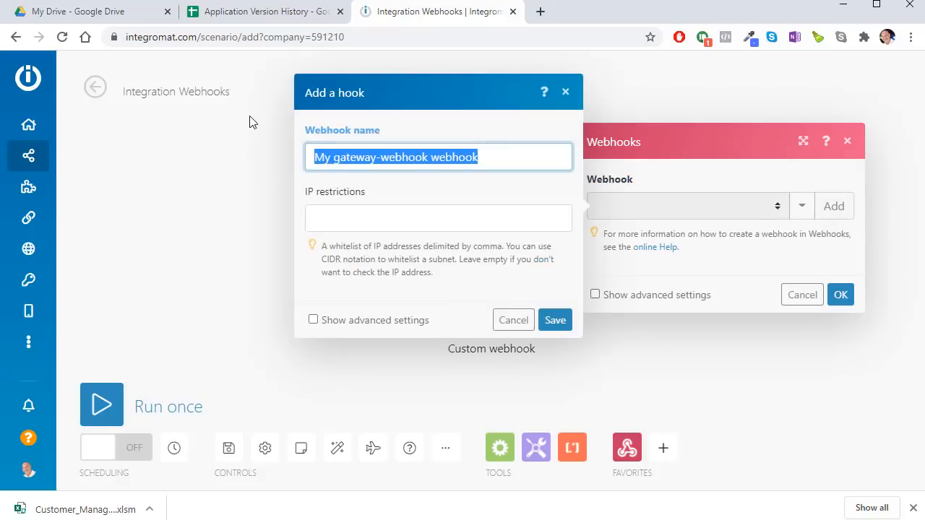
type("Testing Name")
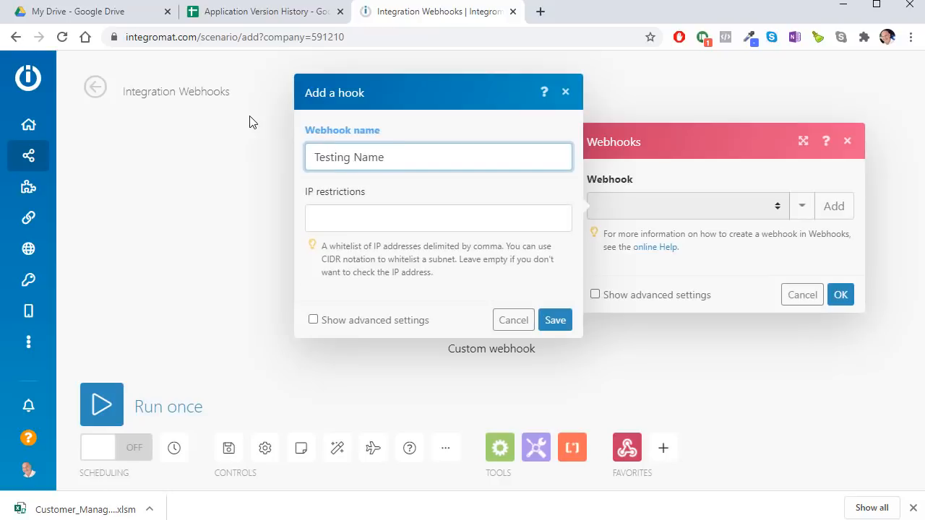
left_click(551, 321)
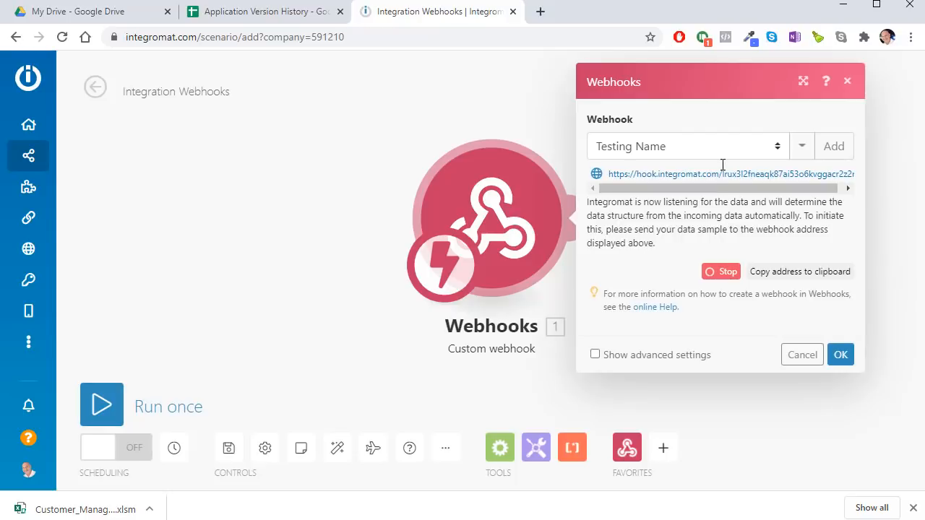
left_click(725, 173)
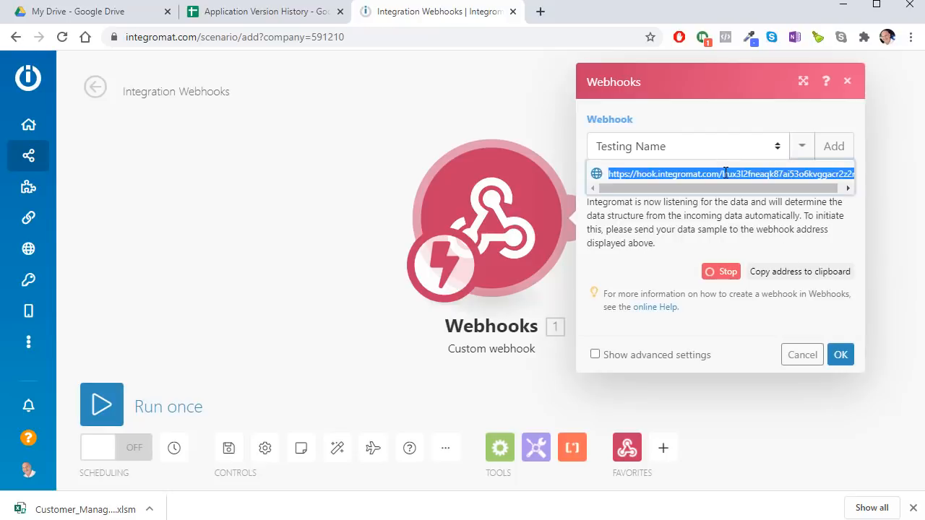
left_click(805, 276)
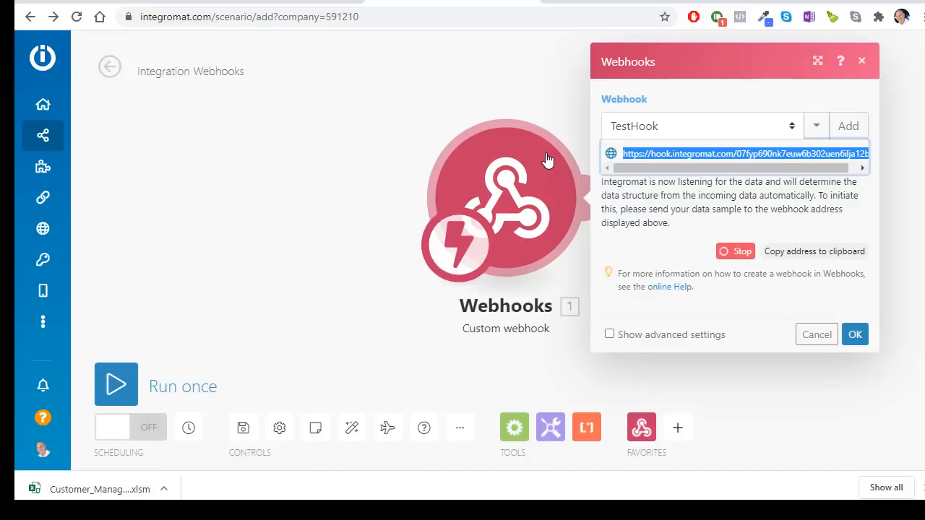
left_click(817, 335)
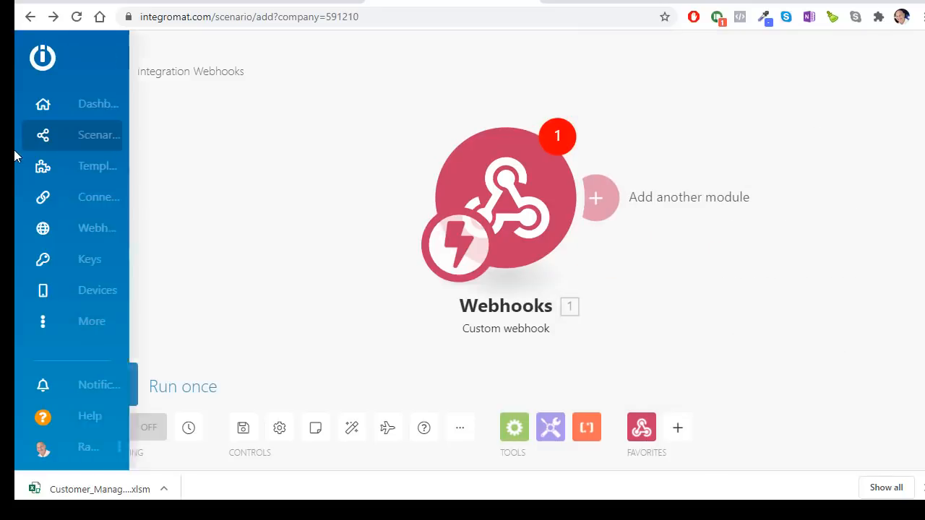
Step: Leave the unsaved scenario and open Get Shareable Shortlink in the scenario editor
left_click(76, 132)
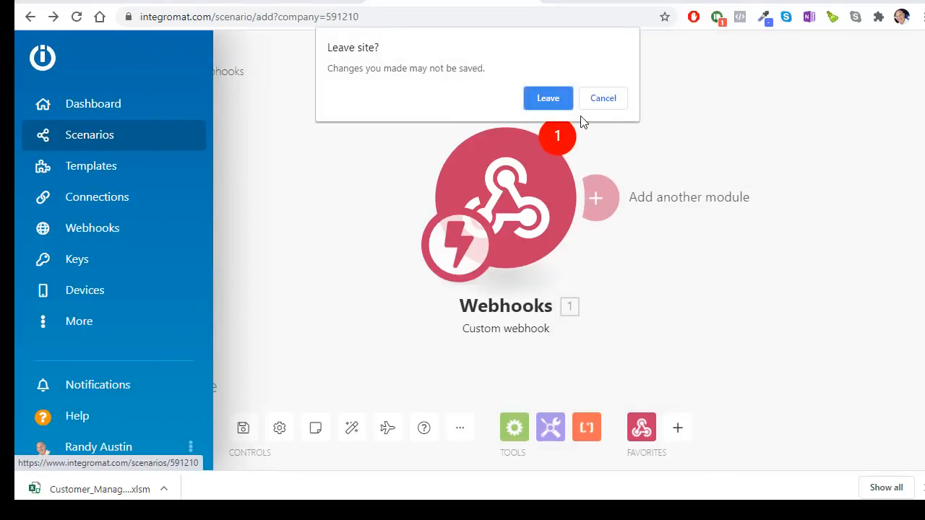
left_click(564, 101)
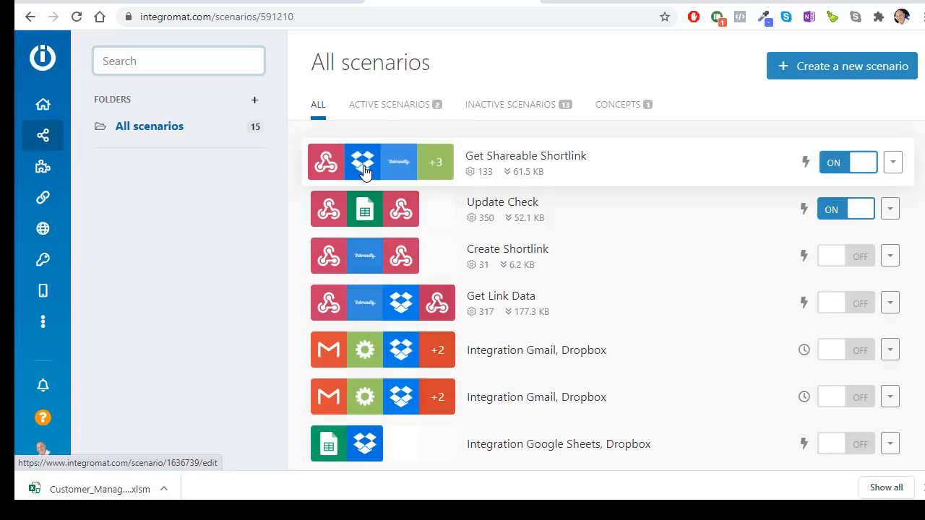
left_click(365, 172)
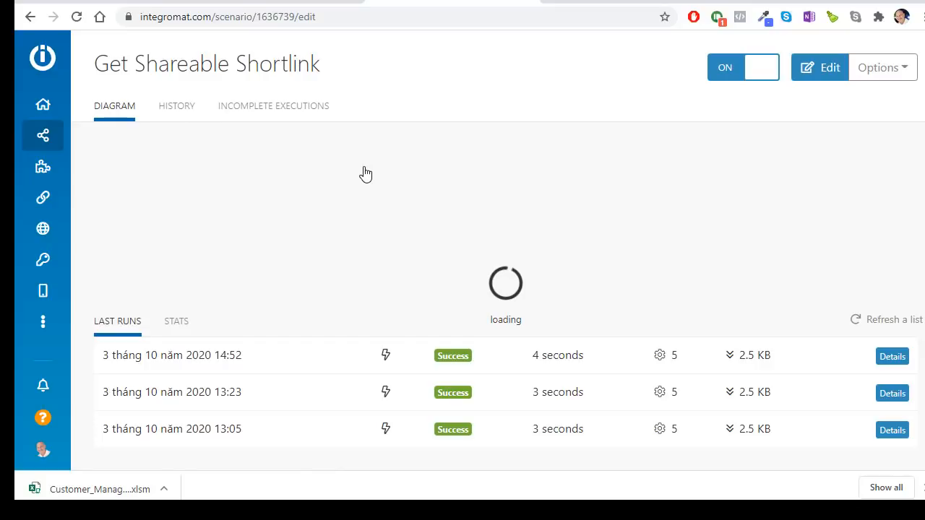
left_click(828, 69)
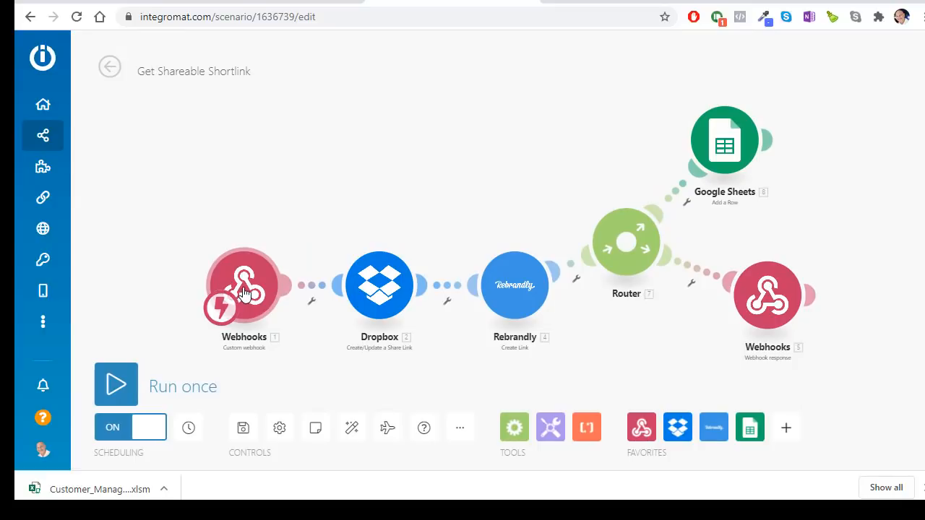
Step: Compare the Webhooks trigger with the Integromat hook URL in Push_Update's PATCH request, then return to the scenario
left_click(244, 292)
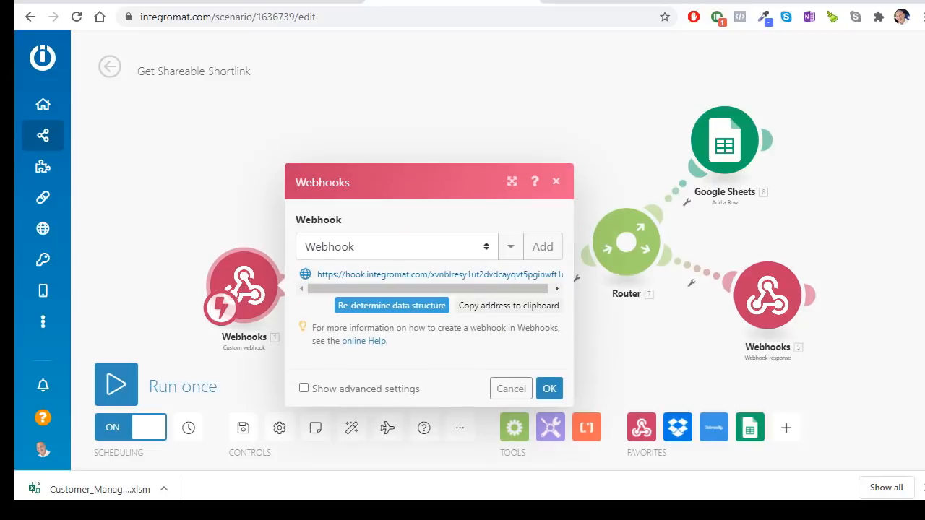
key("alt+Tab")
scroll(413, 383, "down", 5)
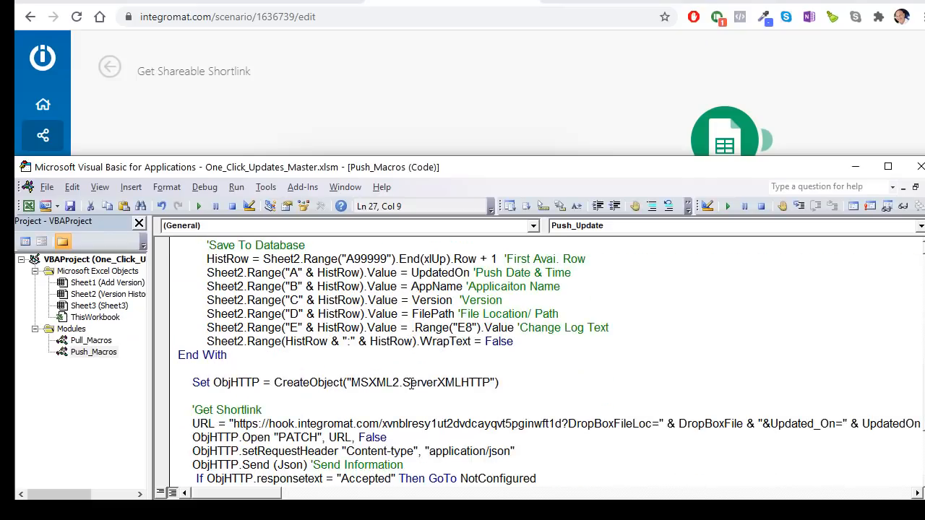
left_click(550, 438)
left_click_drag(562, 424, 233, 425)
left_click(615, 425)
left_click_drag(272, 494, 298, 494)
left_click(409, 70)
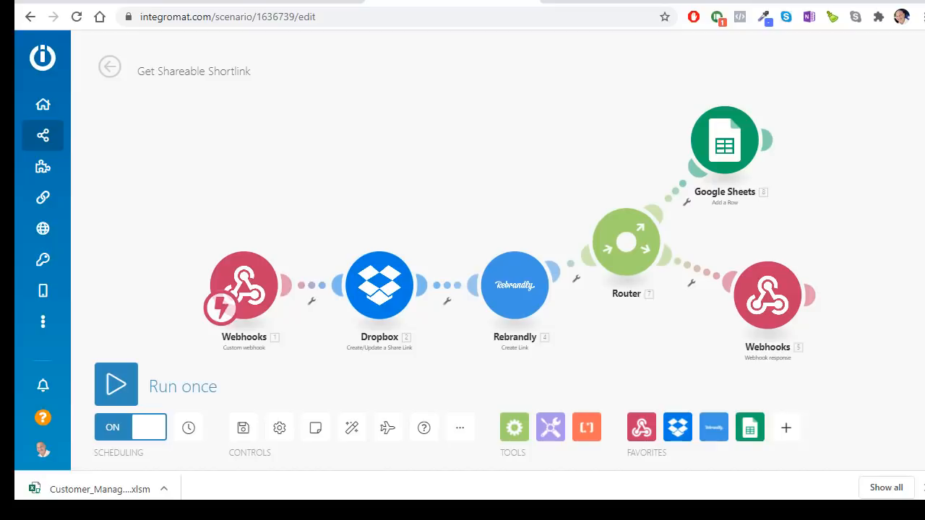
Step: Copy the Dropbox share link for Customer_Manager.xlsm from the project folder
key("alt+Tab")
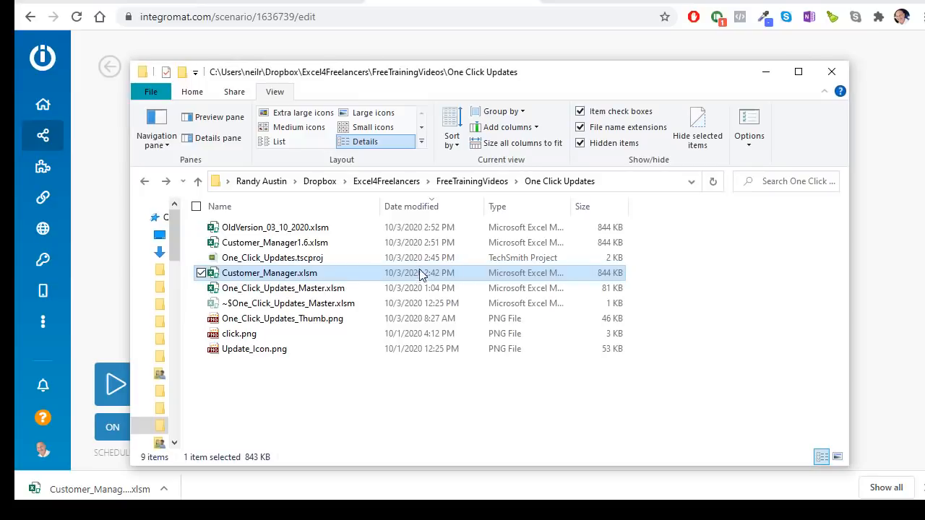
right_click(306, 274)
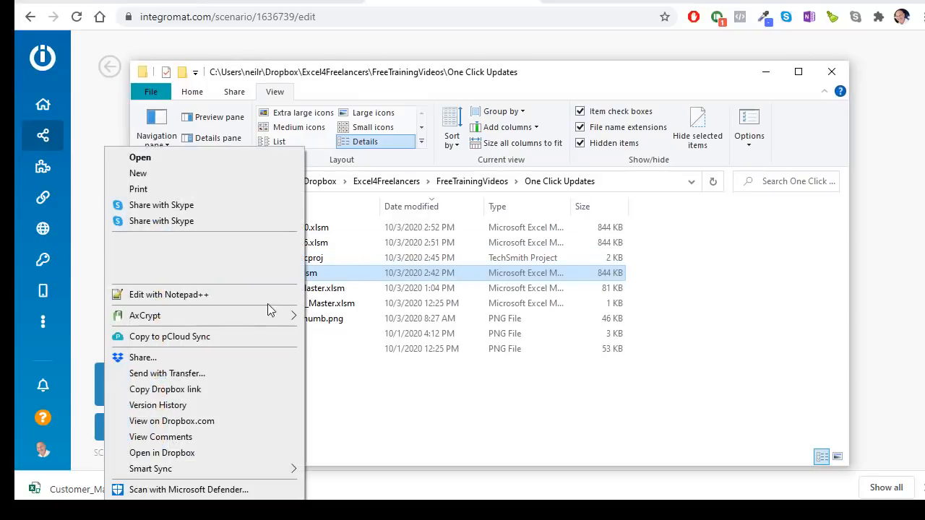
left_click(206, 391)
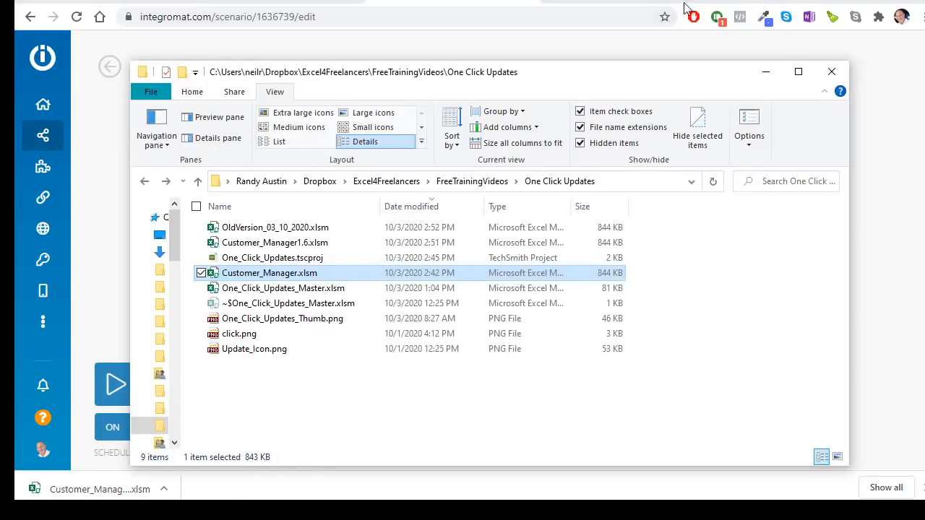
Step: Paste the Dropbox link into a new browser tab, load it, then close the tab
left_click(727, 1)
right_click(574, 16)
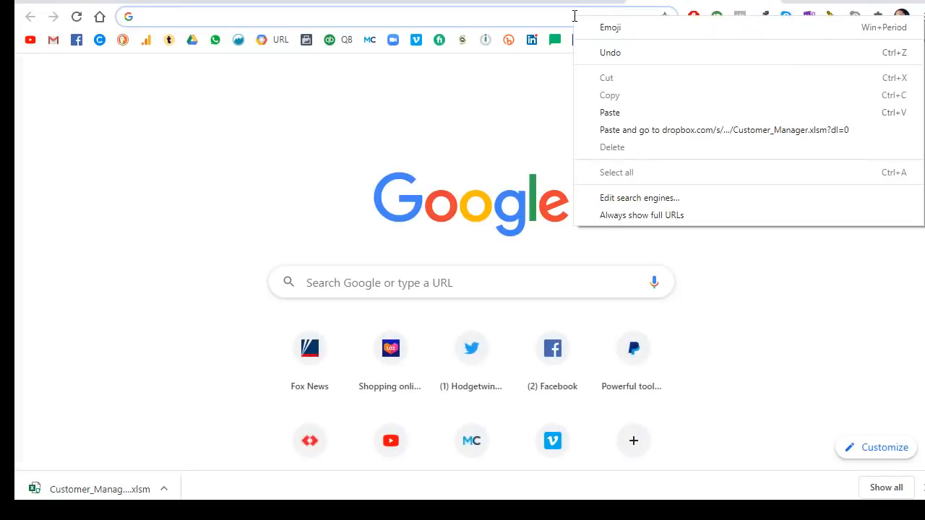
left_click(600, 114)
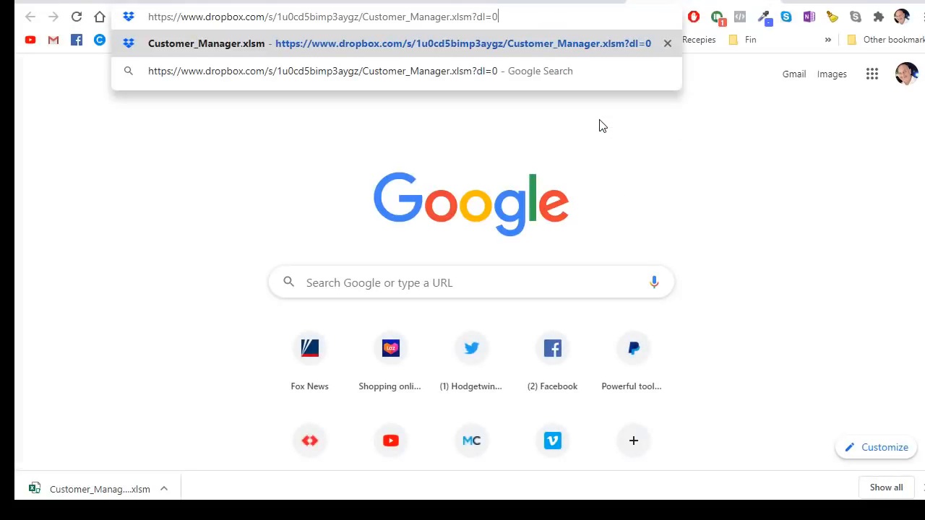
left_click(578, 45)
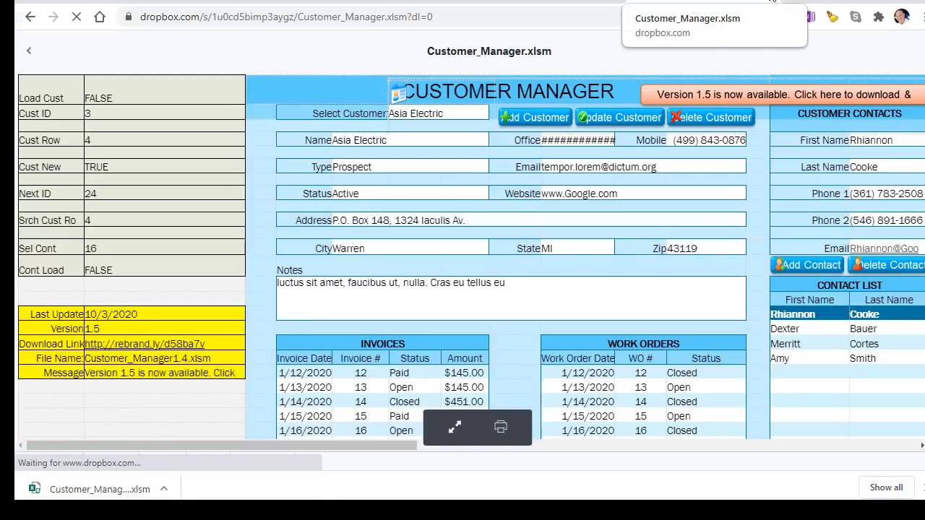
left_click(772, 2)
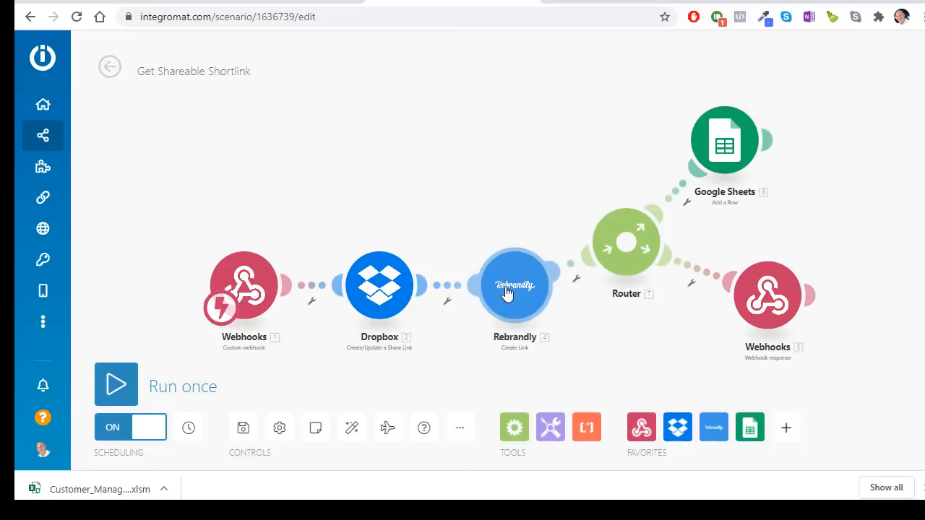
scroll(506, 282, "up", 3)
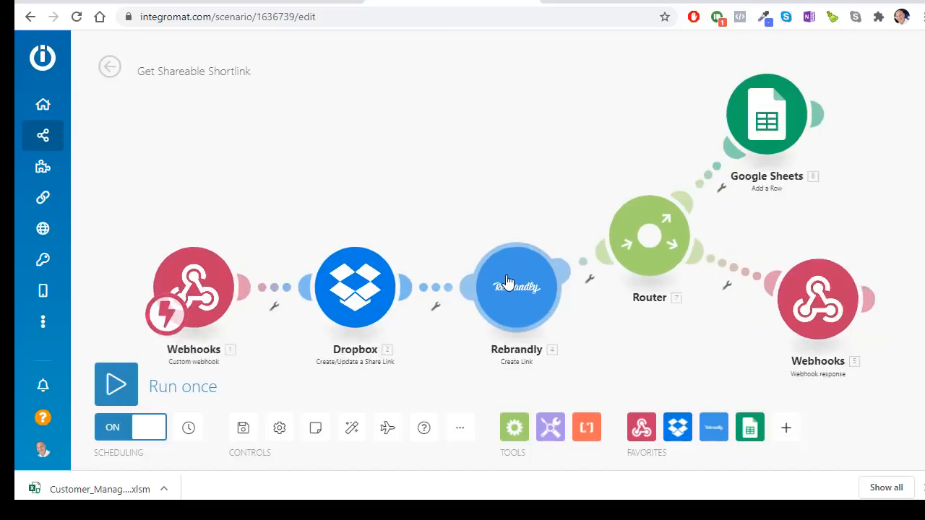
left_click_drag(552, 294, 545, 278)
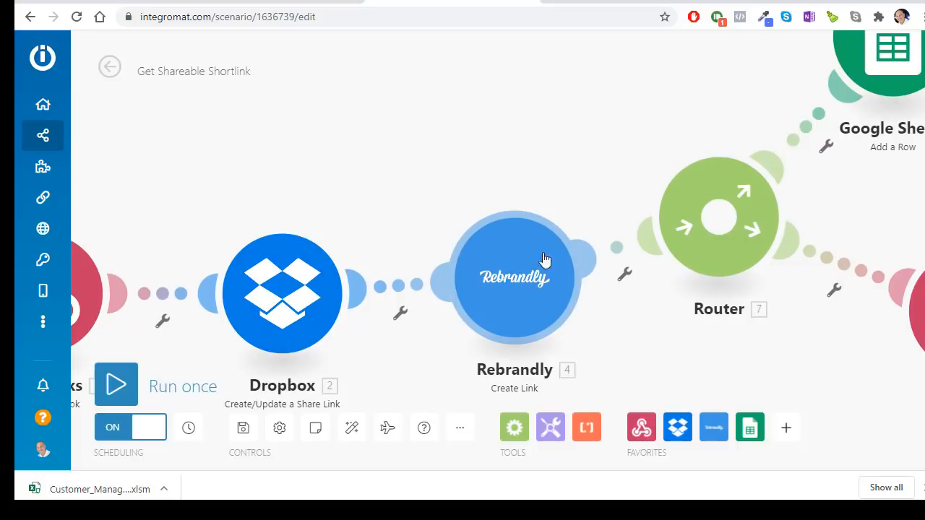
scroll(554, 181, "down", 2)
left_click_drag(545, 179, 536, 192)
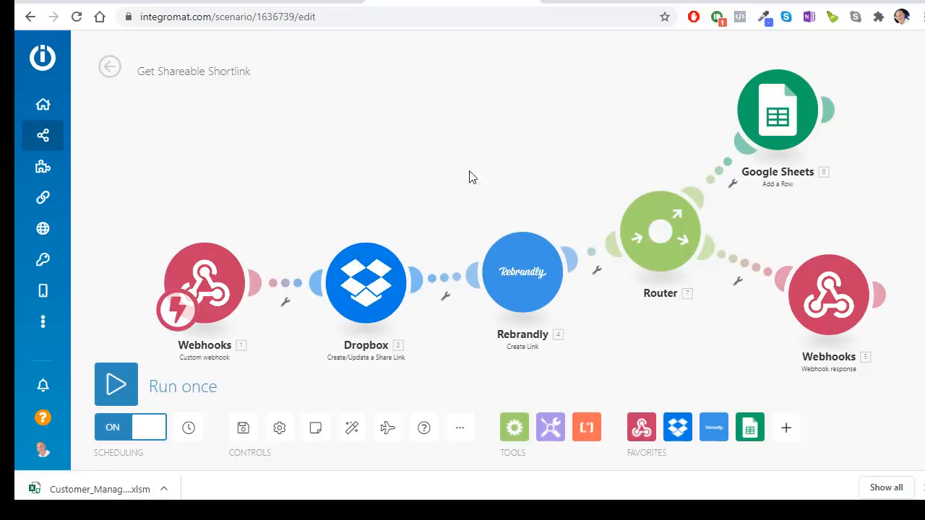
Step: Open the Application Version History sheet and check version 1.02 in C3 and the link ID in E5
left_click(325, 1)
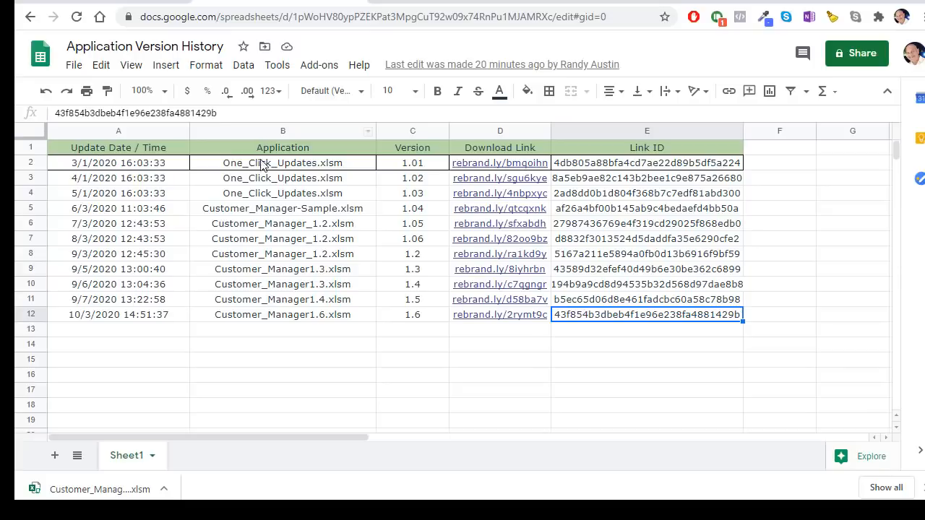
left_click(394, 183)
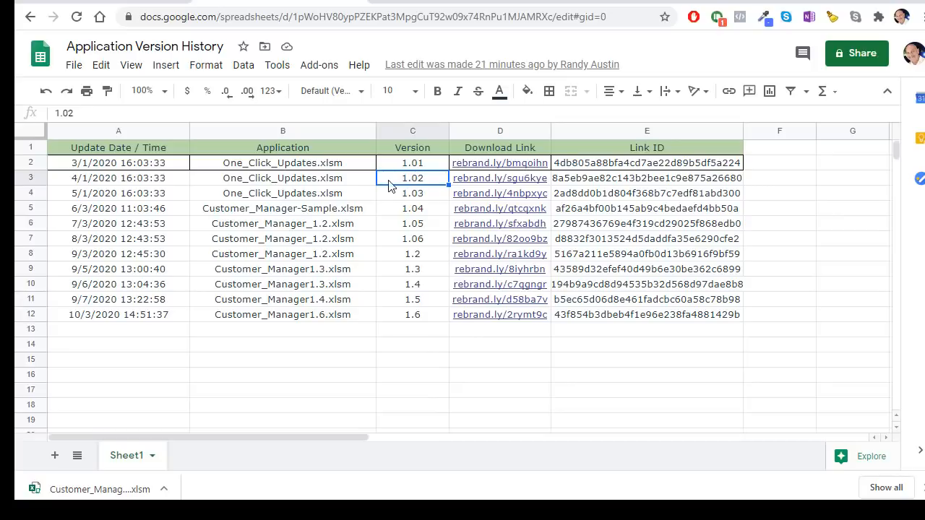
left_click(737, 211)
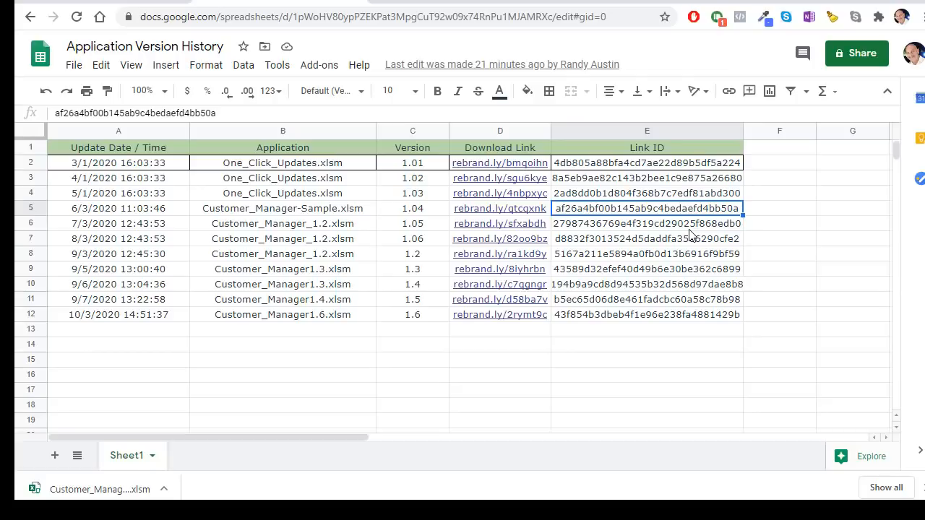
mouse_move(506, 163)
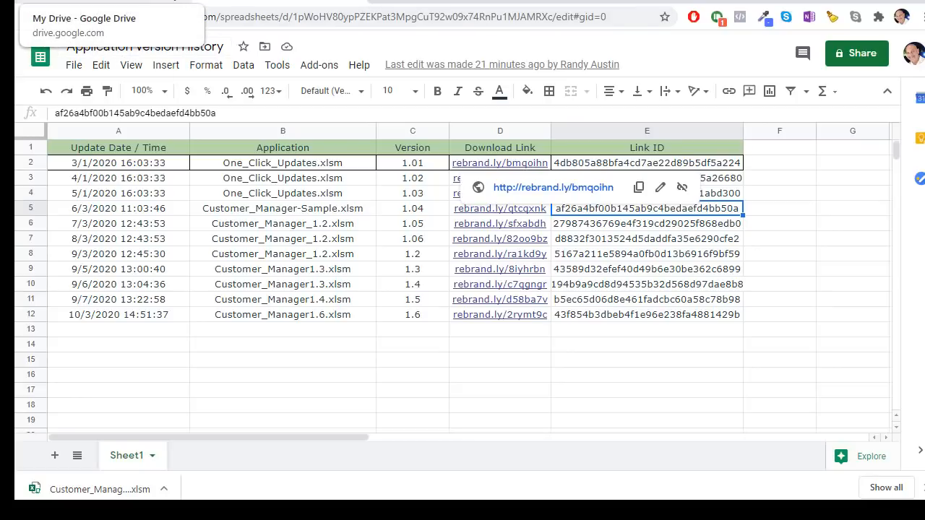
Step: Look at Google Drive's New menu, then return to the Application Version History spreadsheet
left_click(122, 4)
left_click(72, 110)
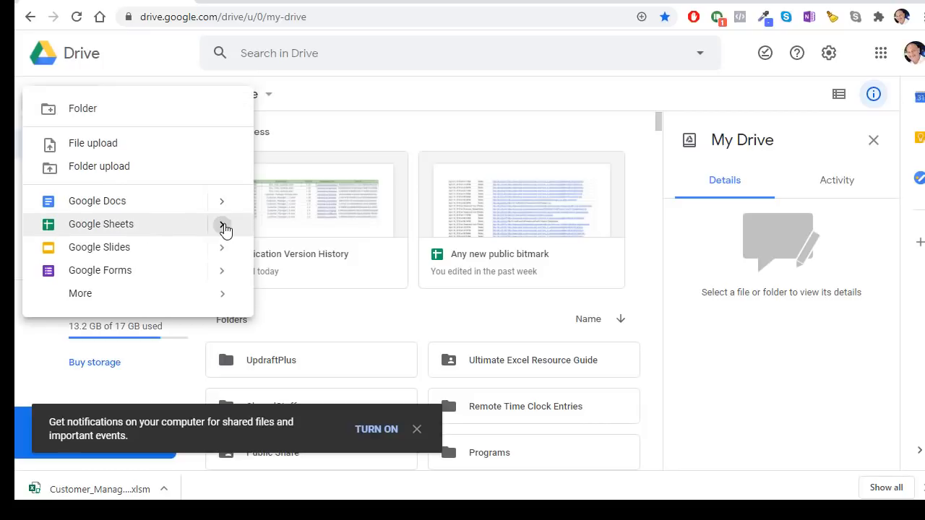
mouse_move(227, 230)
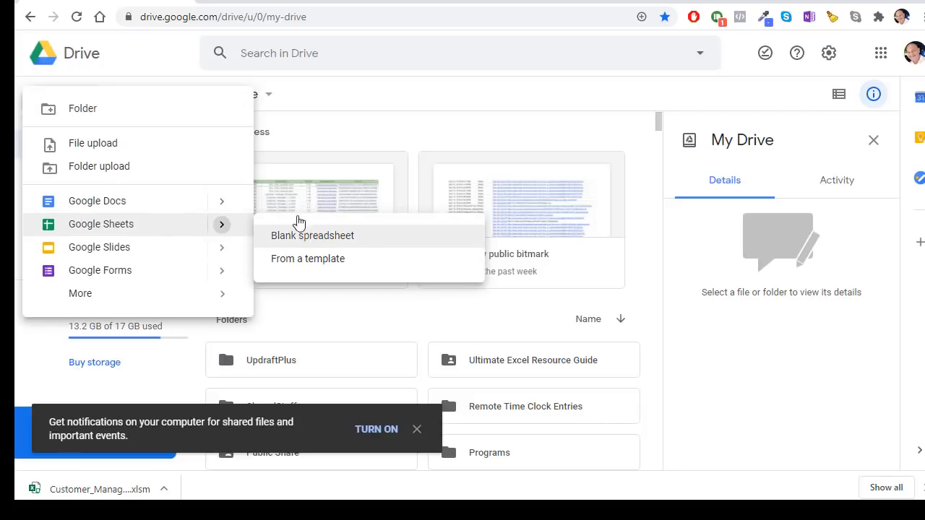
left_click(315, 2)
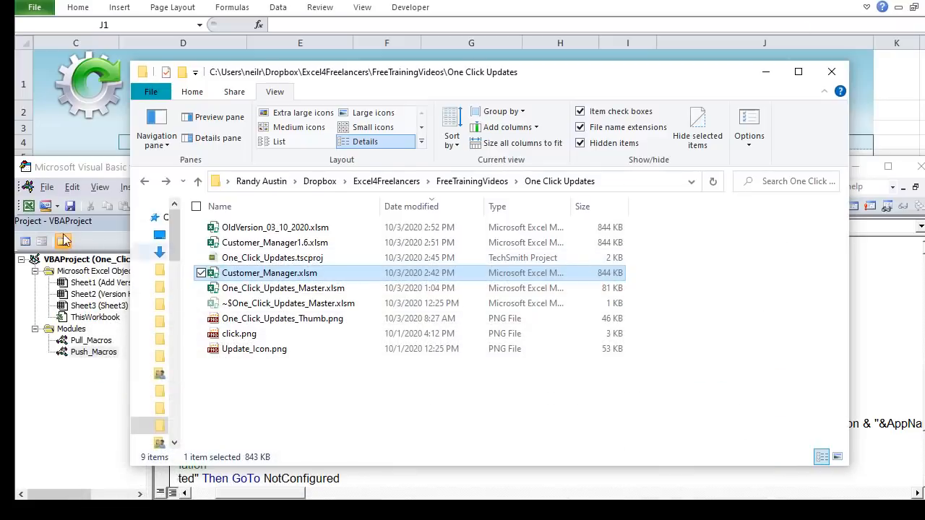
Step: Bring the VBA editor to the front and make its window taller
left_click(67, 354)
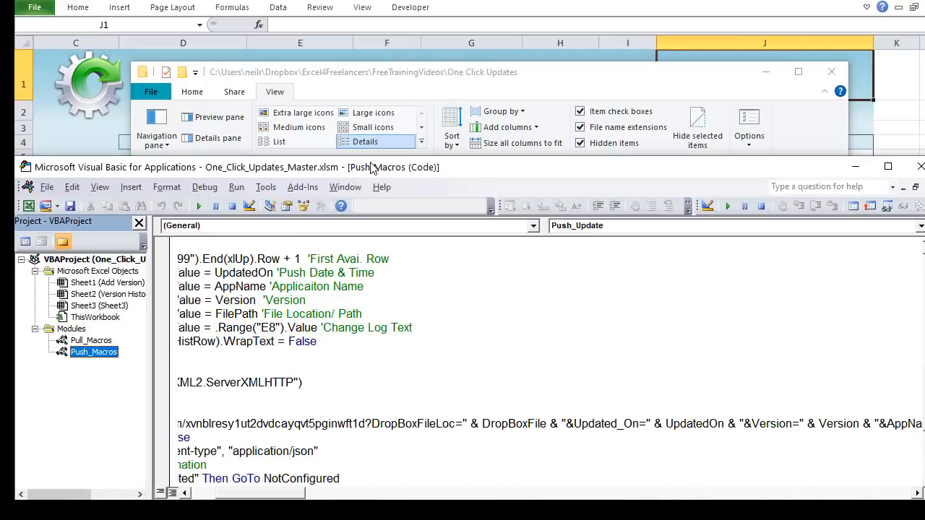
left_click_drag(376, 158, 398, 58)
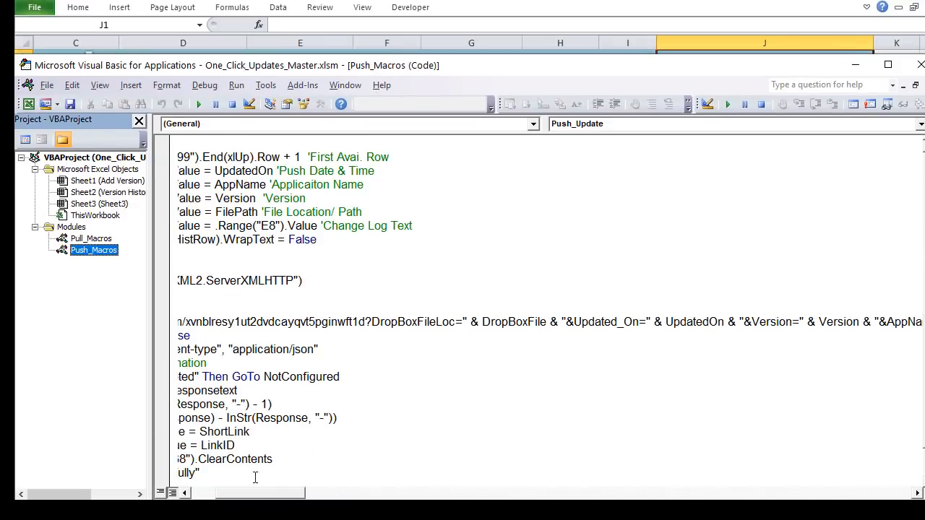
left_click_drag(266, 494, 204, 493)
Step: Scroll to Sub Push_Update and highlight the URL and DropBoxLoc variable declarations
scroll(264, 350, "up", 10)
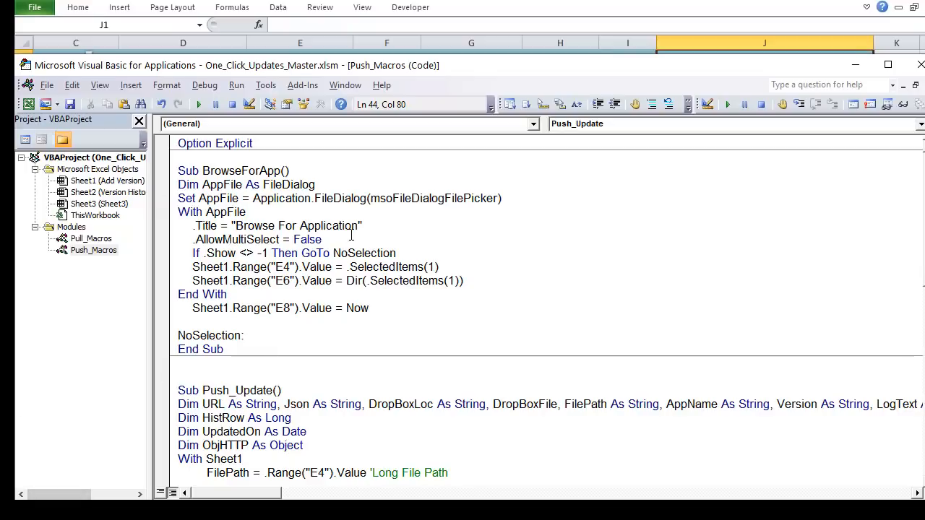
scroll(352, 235, "down", 4)
scroll(310, 318, "down", 1)
left_click(278, 200)
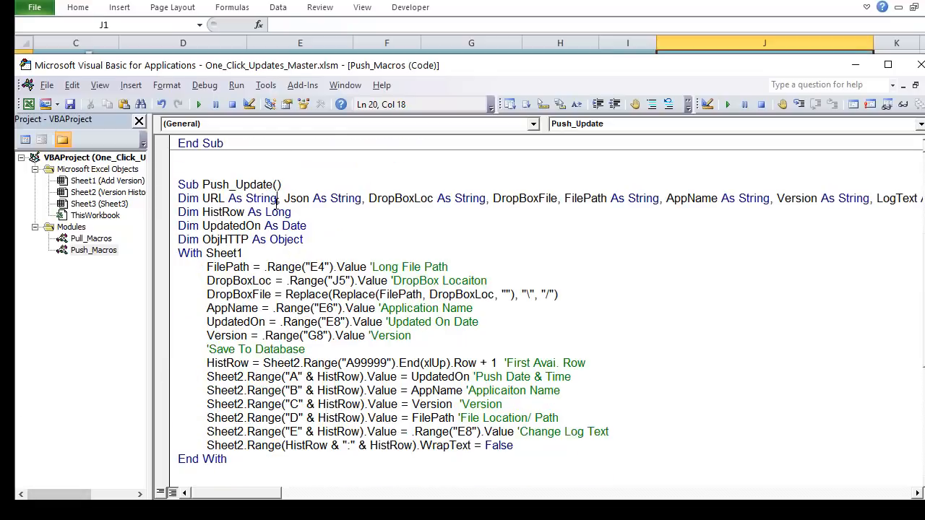
left_click_drag(219, 199, 204, 197)
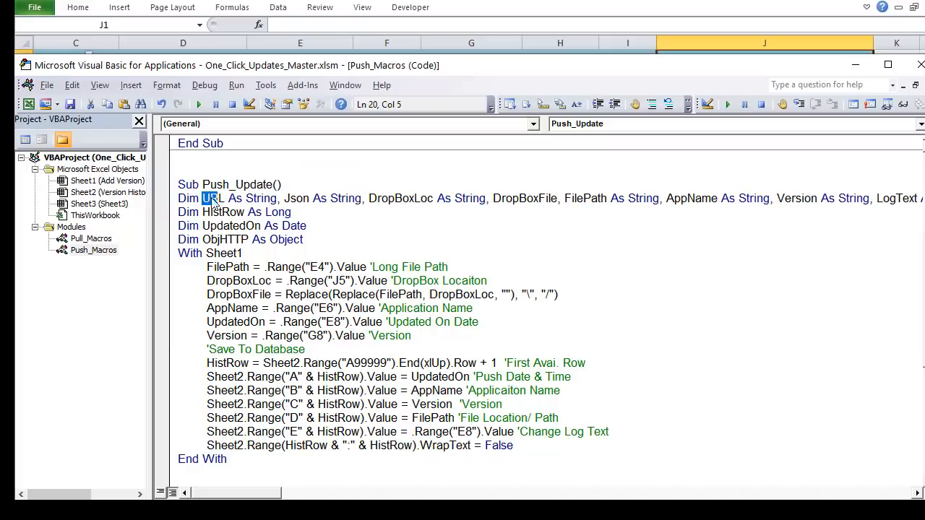
left_click(254, 199)
left_click_drag(403, 200, 417, 204)
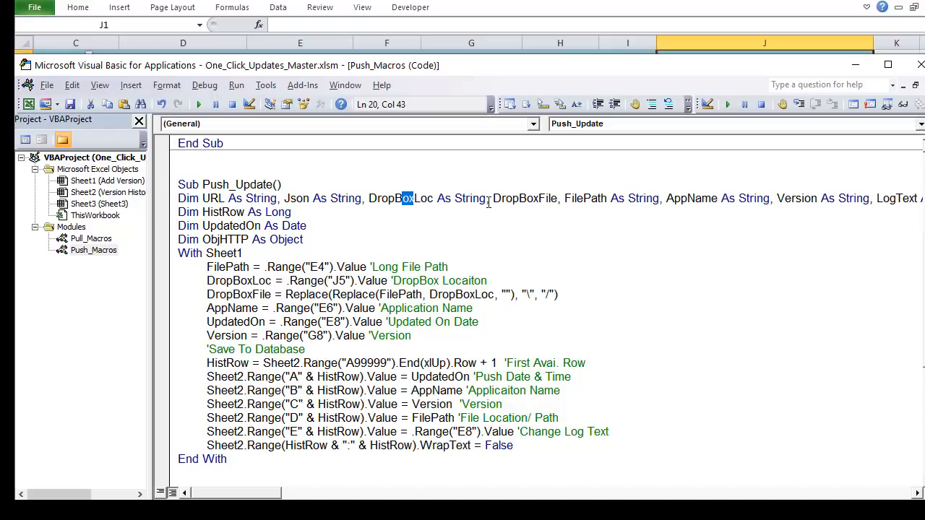
Step: On Add Version, inspect the full file path in E4 and the DropBox Location in J5
left_click(531, 10)
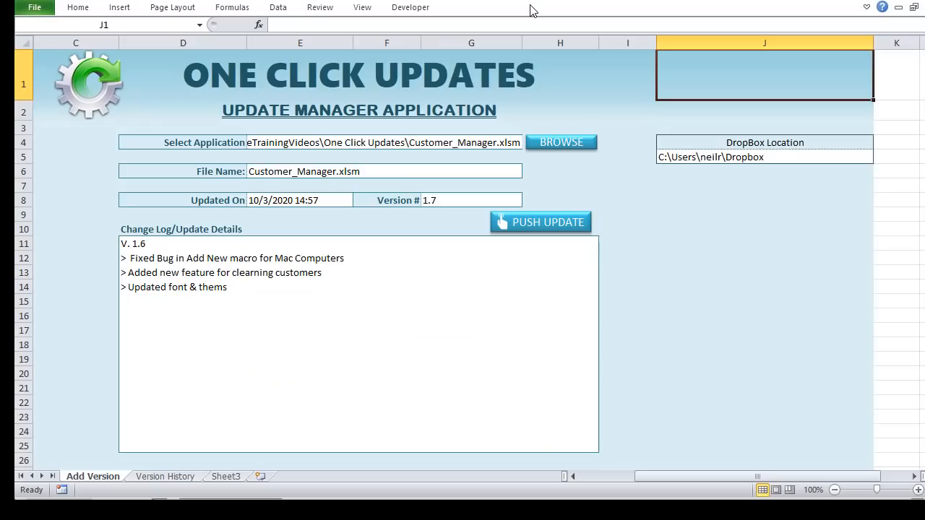
left_click(400, 142)
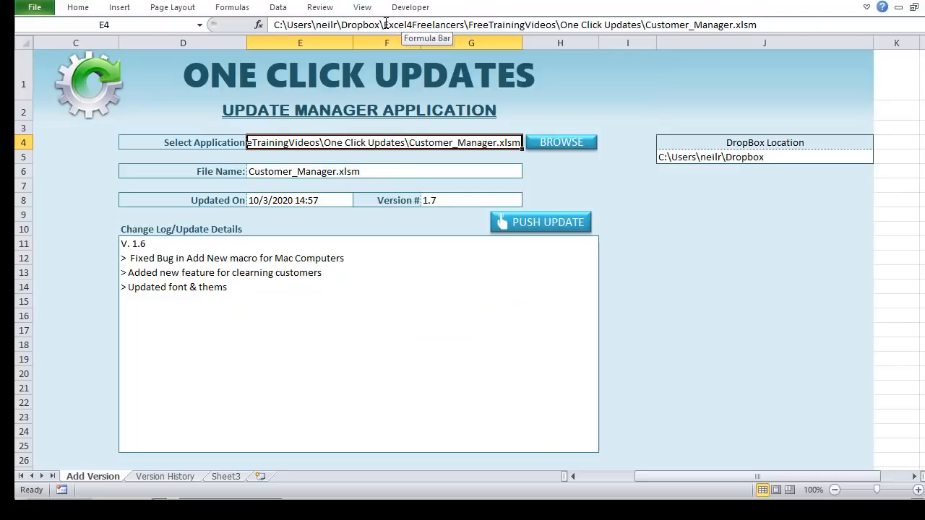
left_click_drag(381, 24, 805, 25)
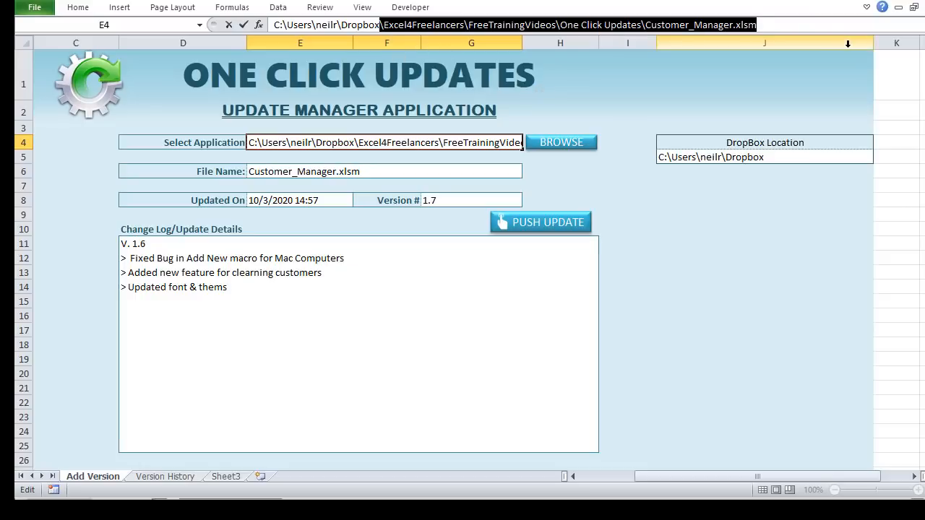
key("Return")
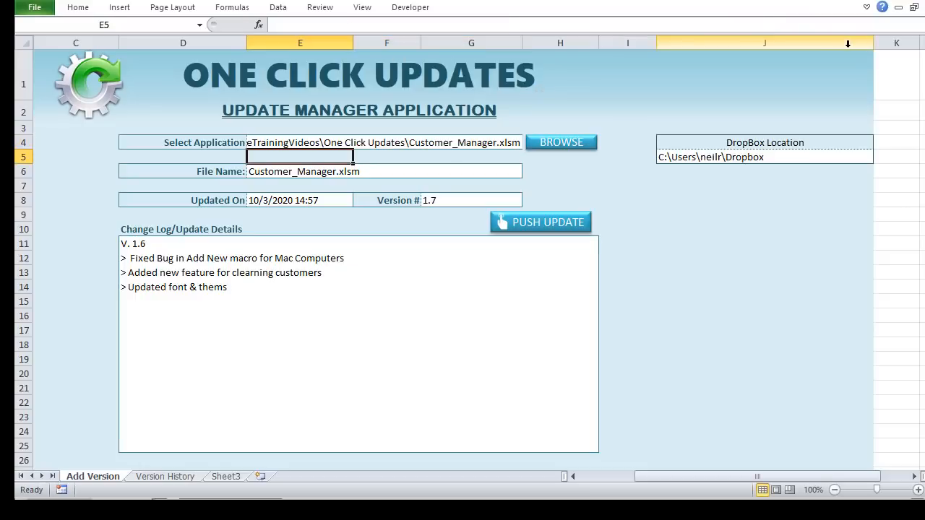
left_click(779, 159)
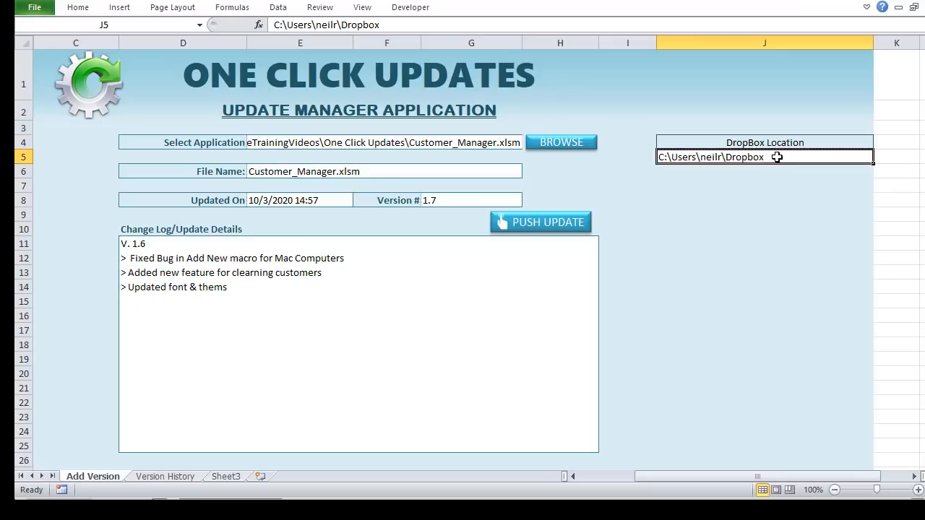
Step: Highlight the Dropbox folder portion of the E4 path, then switch to the Push_Update code
left_click(316, 143)
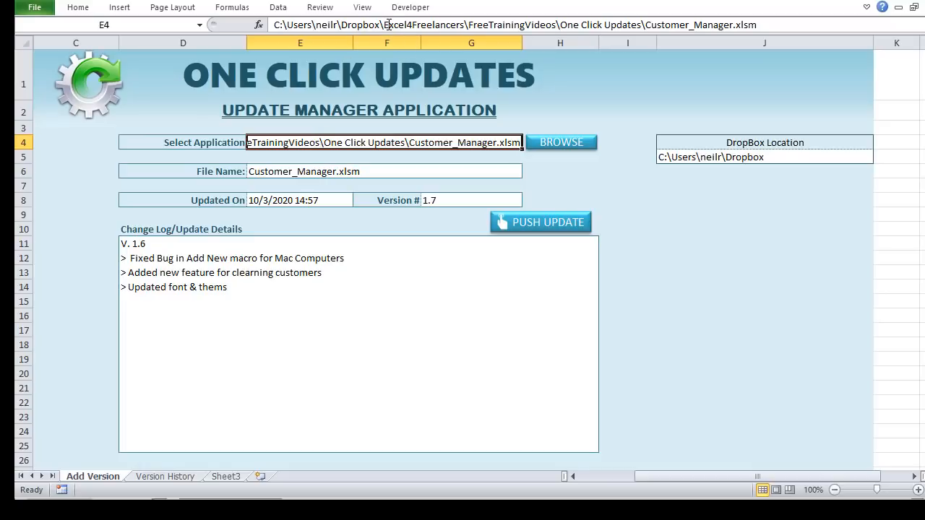
left_click_drag(384, 24, 259, 25)
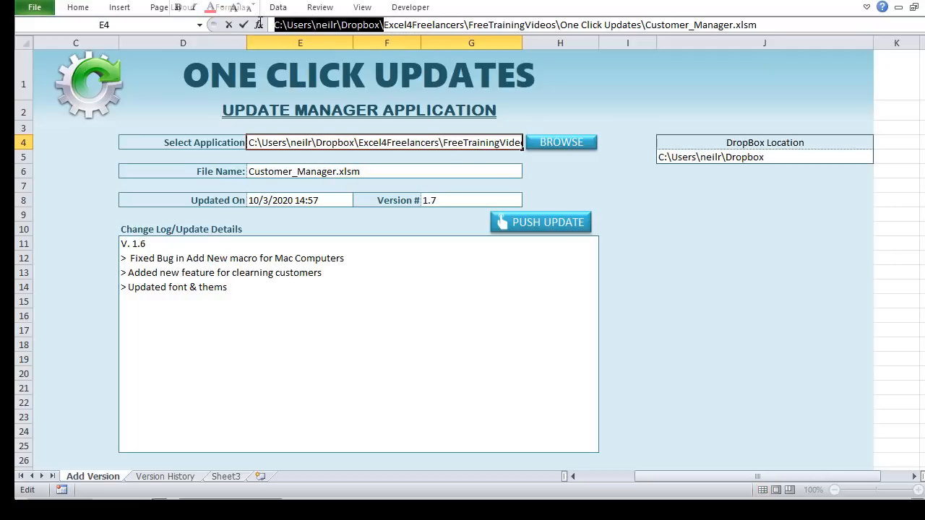
left_click(375, 27)
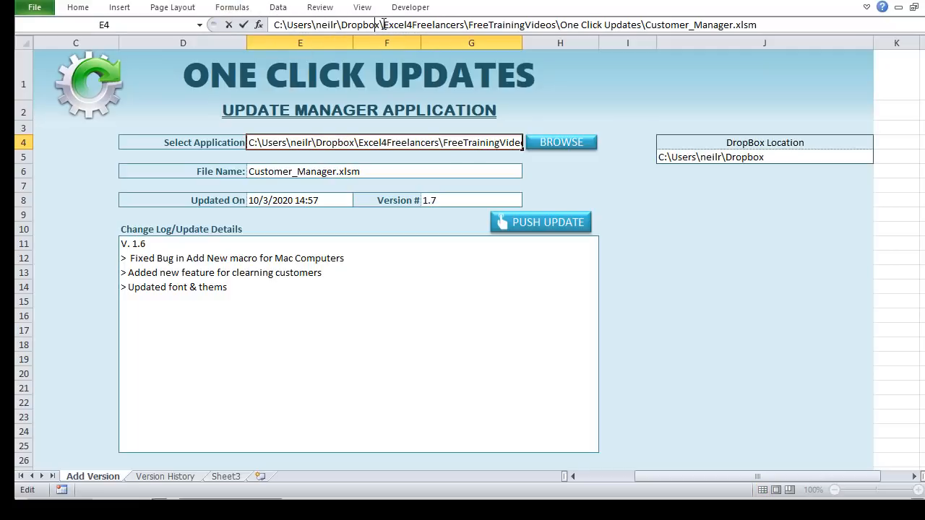
left_click_drag(380, 25, 764, 34)
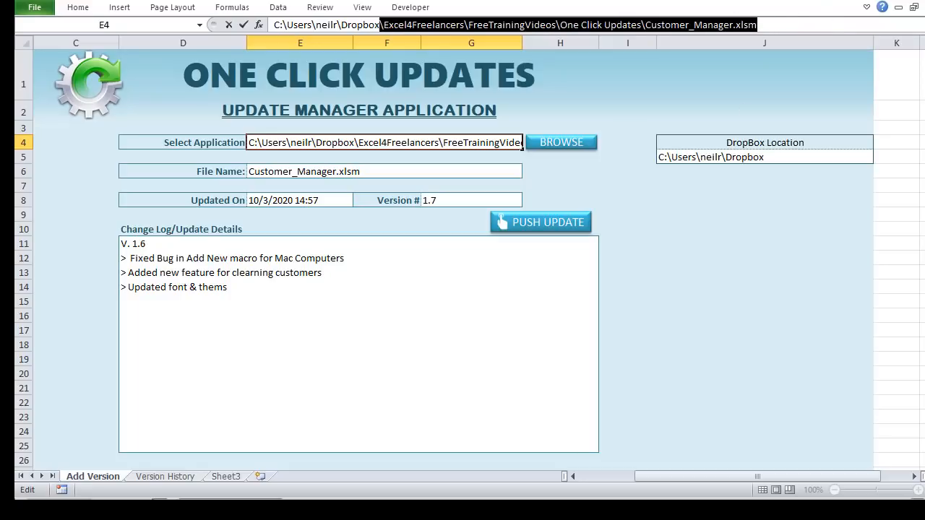
key("alt+F11")
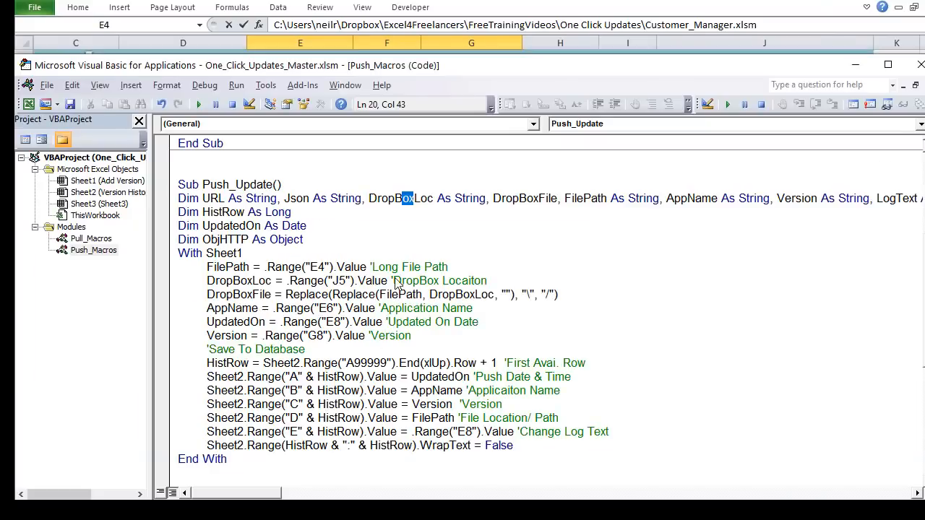
Step: Leave E4 unchanged and review Push_Update's declared variables through HistRow As Long
left_click(549, 21)
key("Escape")
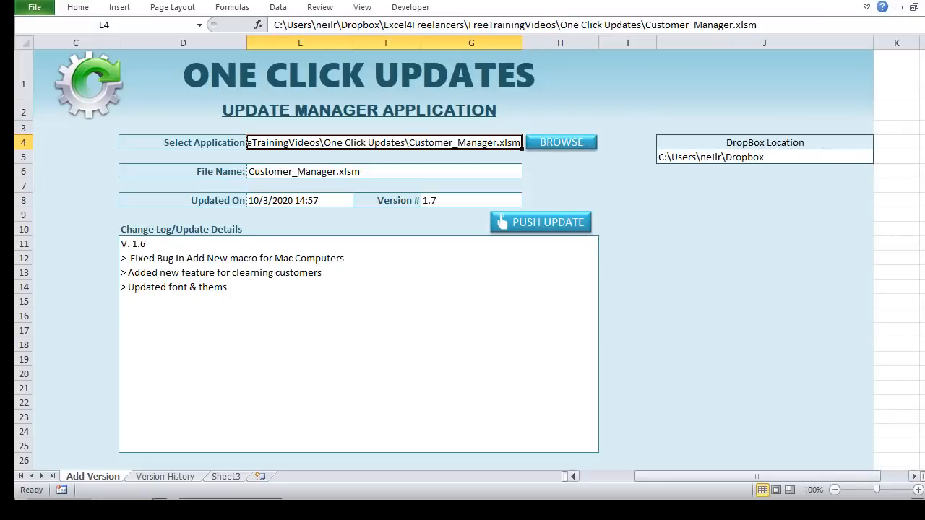
key("alt+F11")
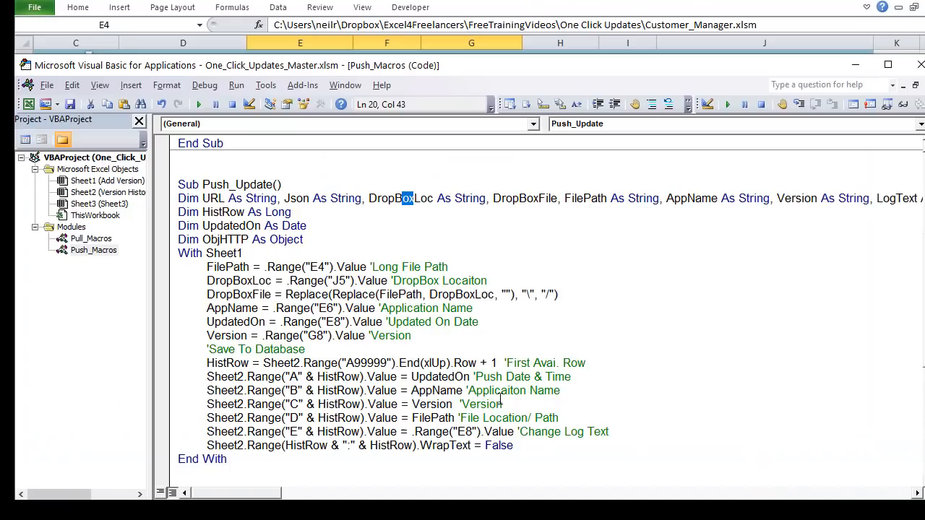
left_click_drag(570, 202, 720, 199)
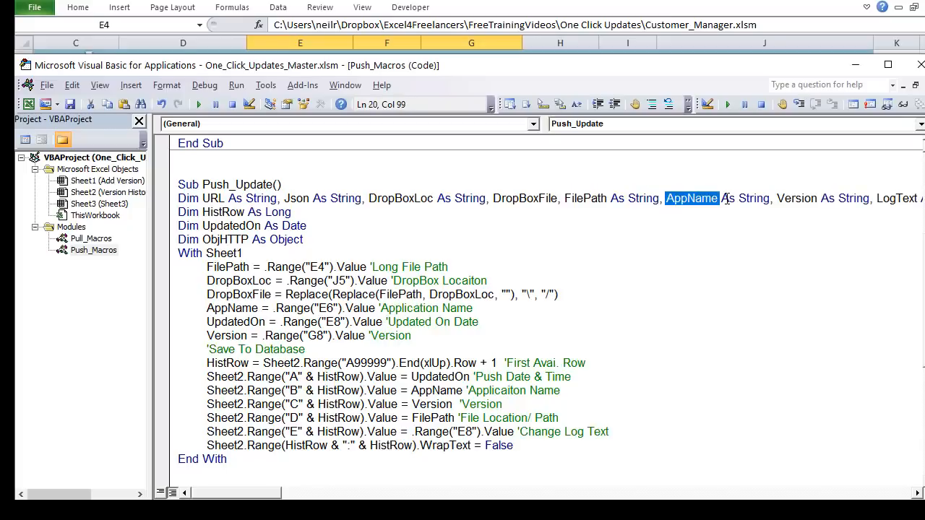
left_click_drag(258, 496, 239, 481)
left_click(727, 199)
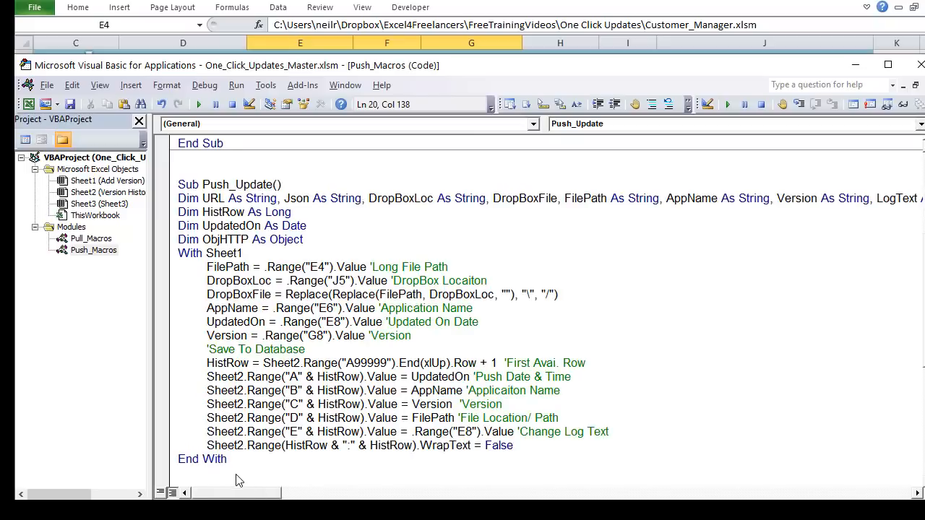
left_click(304, 212)
left_click_drag(303, 212, 190, 211)
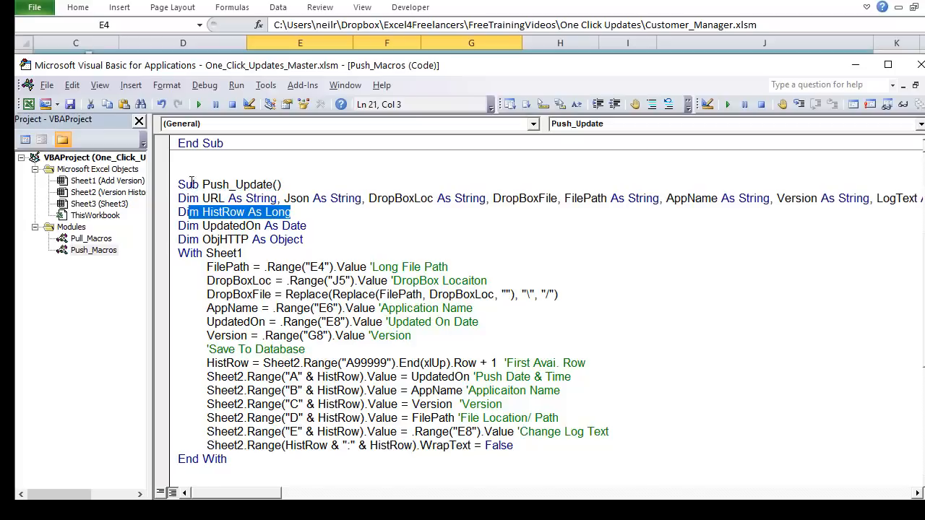
Step: Check the Version History sheet, highlight the ObjHTTP declaration and With Sheet1, then select E4
key("alt+F11")
left_click(184, 479)
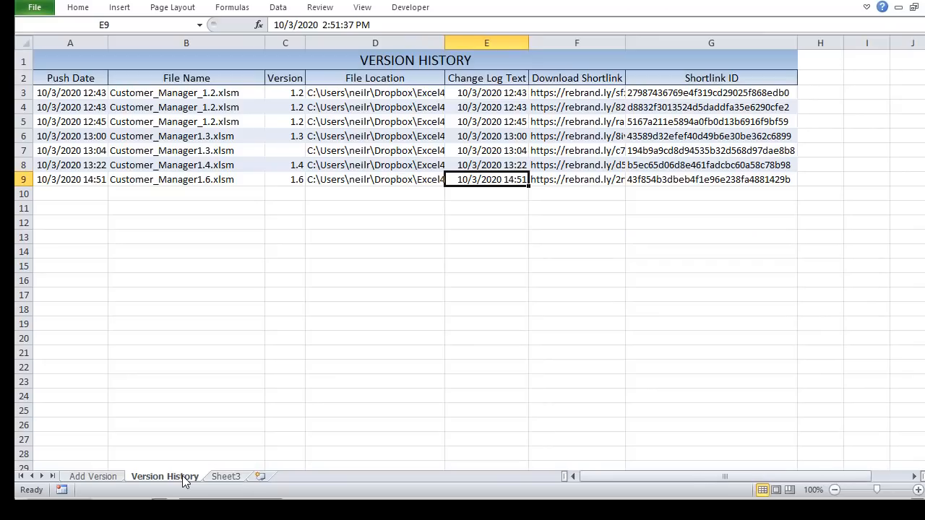
left_click(118, 475)
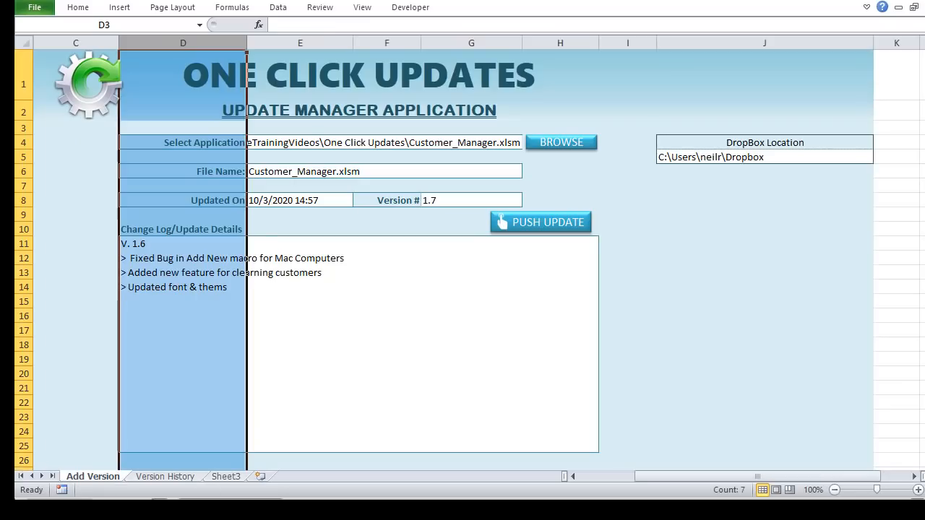
key("alt+F11")
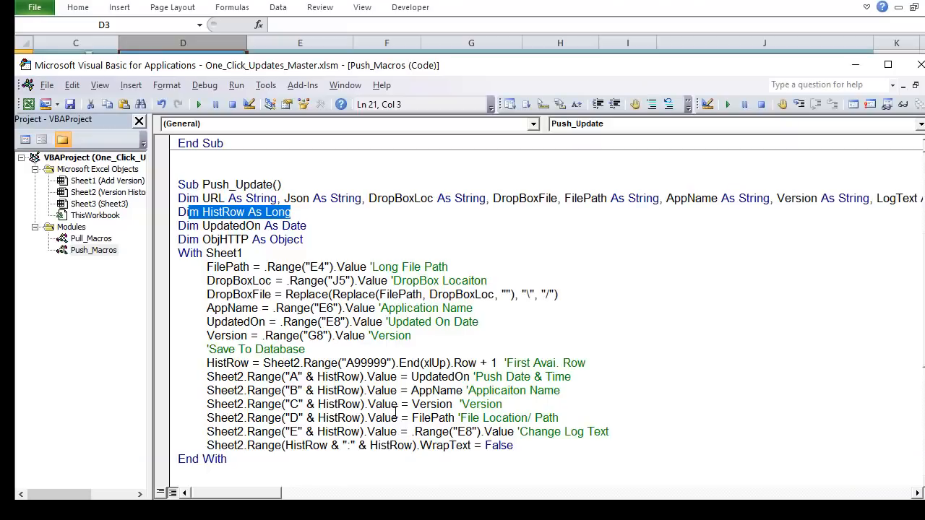
left_click_drag(304, 239, 178, 239)
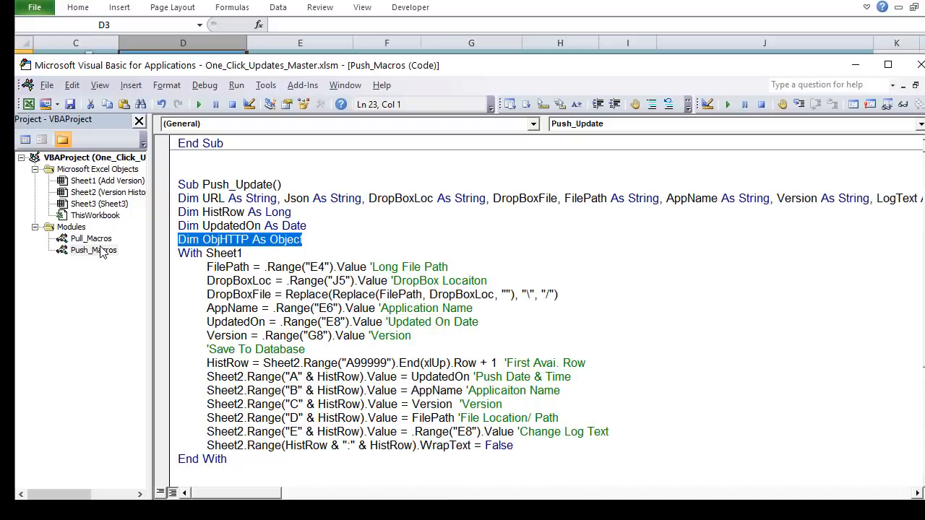
left_click(194, 294)
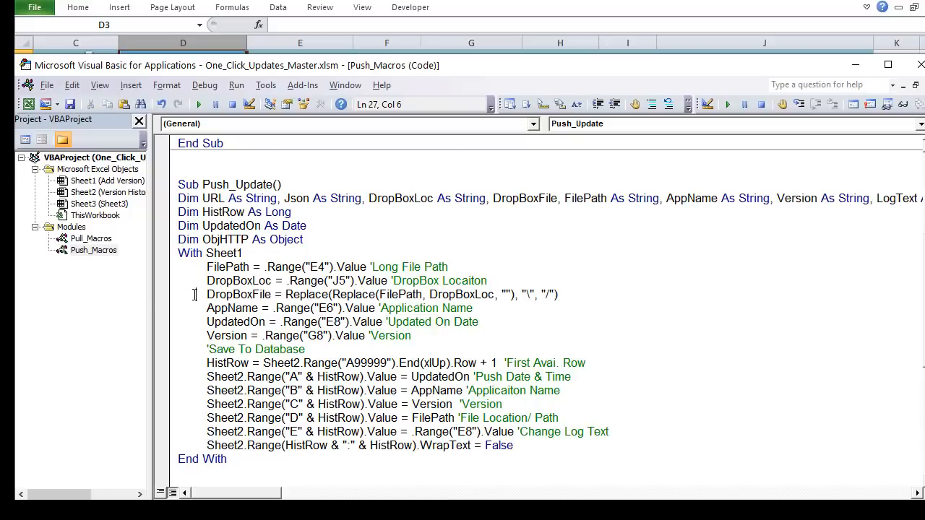
left_click_drag(264, 249, 201, 245)
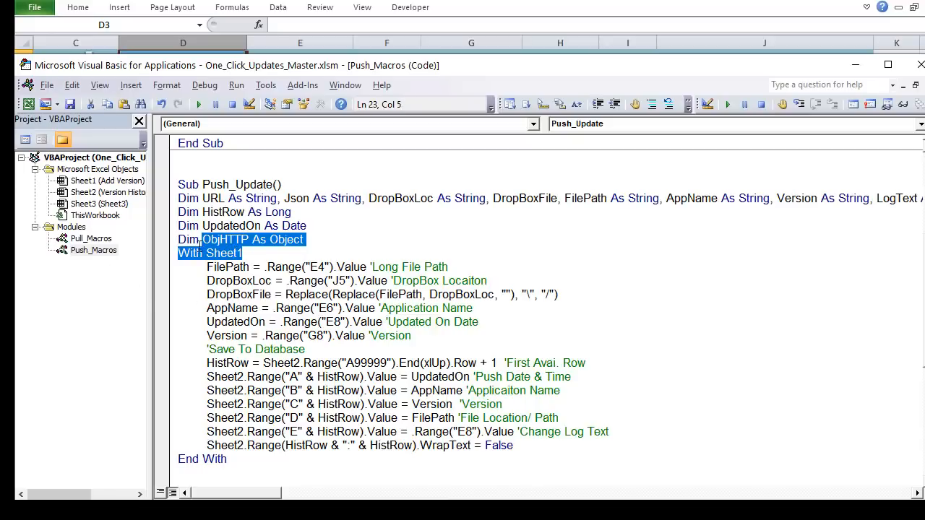
left_click(195, 269)
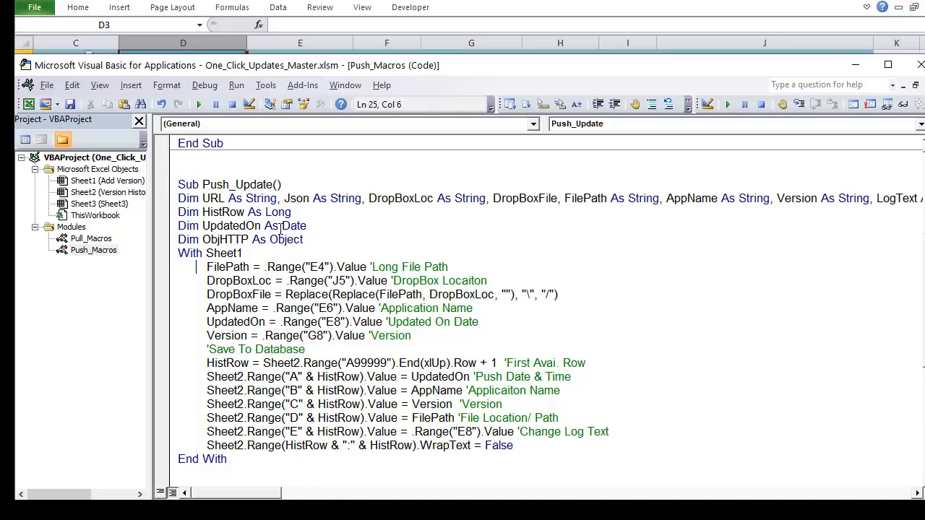
left_click(470, 17)
left_click(317, 139)
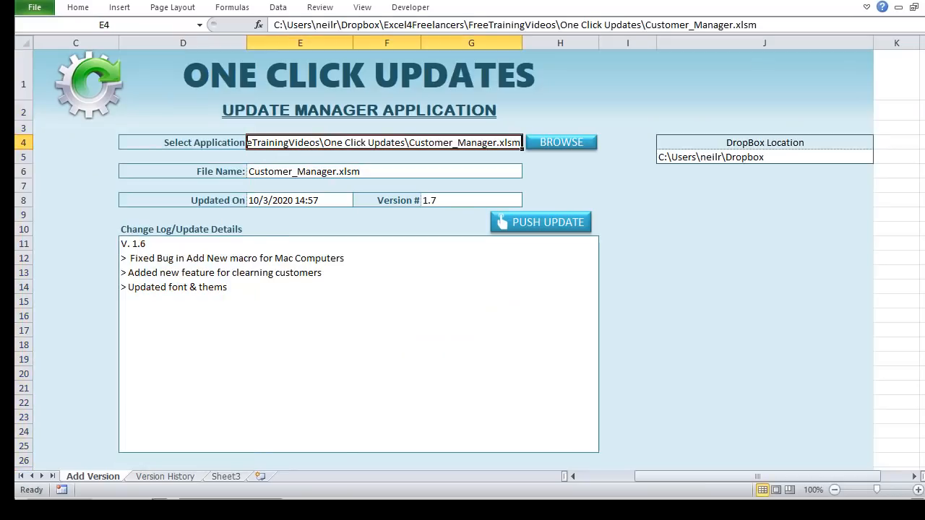
Step: Compare the DropBoxLoc assignment line with the Dropbox location in cell J5
key("alt+F11")
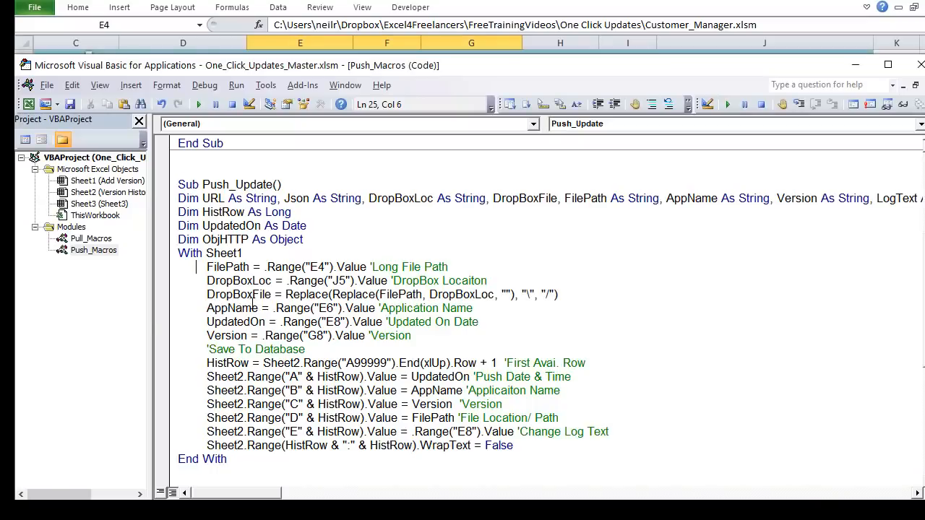
left_click_drag(268, 281, 182, 280)
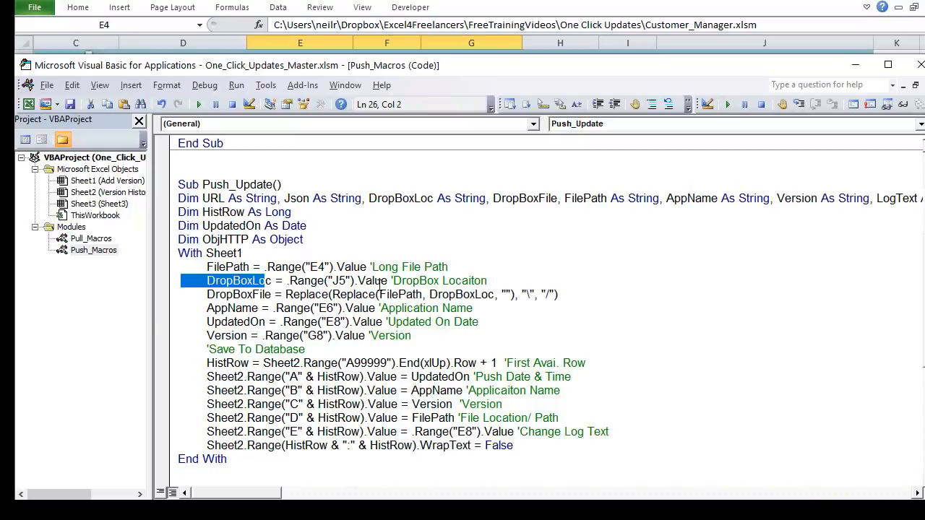
left_click_drag(378, 281, 369, 262)
key("alt+F11")
left_click(791, 159)
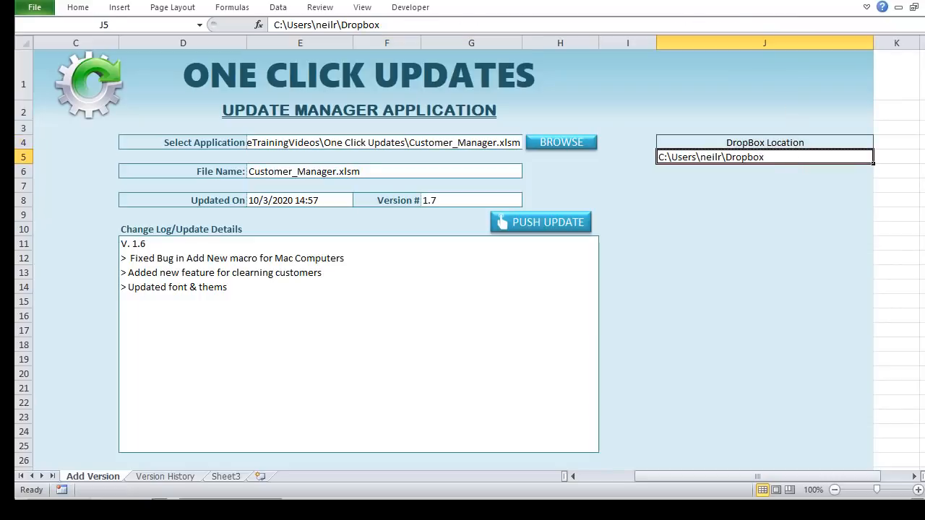
key("alt+F11")
Step: Compare the DropBoxFile variable with the part of the E4 path after Dropbox
left_click_drag(271, 295, 208, 293)
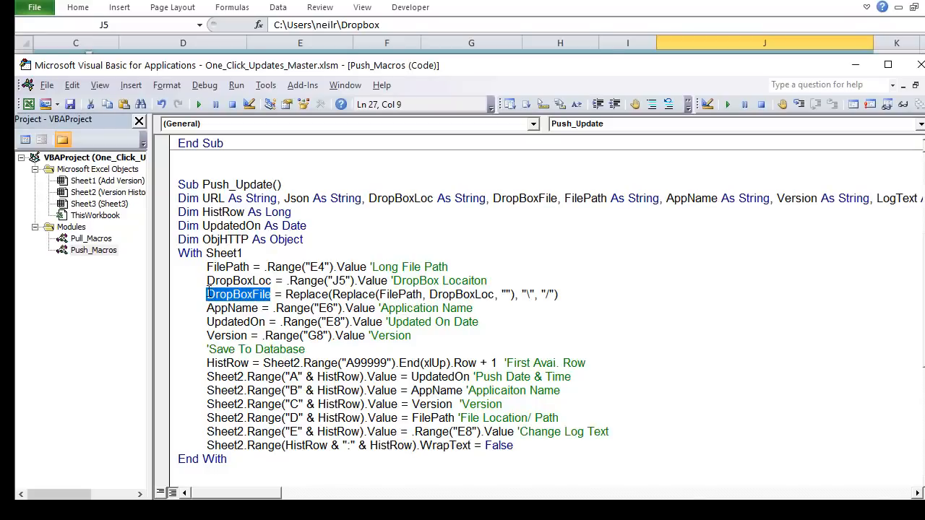
left_click(627, 5)
left_click(334, 146)
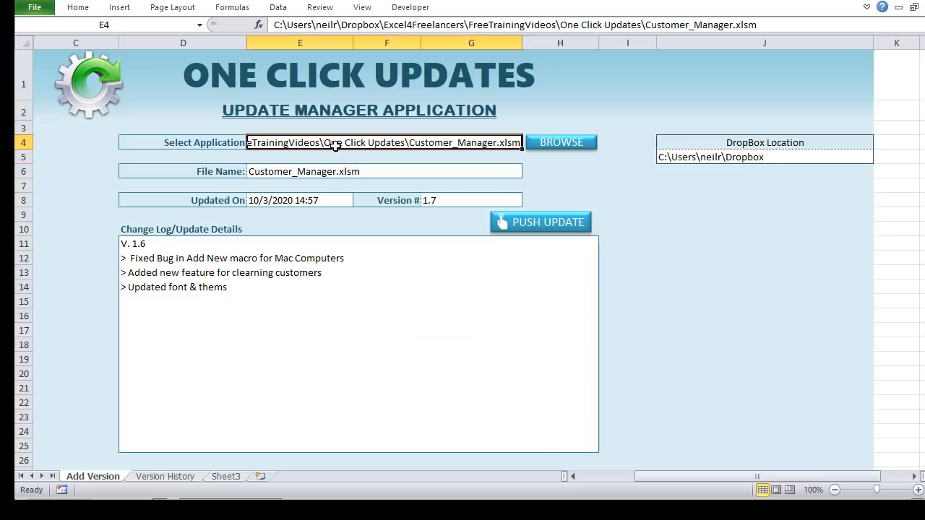
left_click_drag(380, 24, 759, 31)
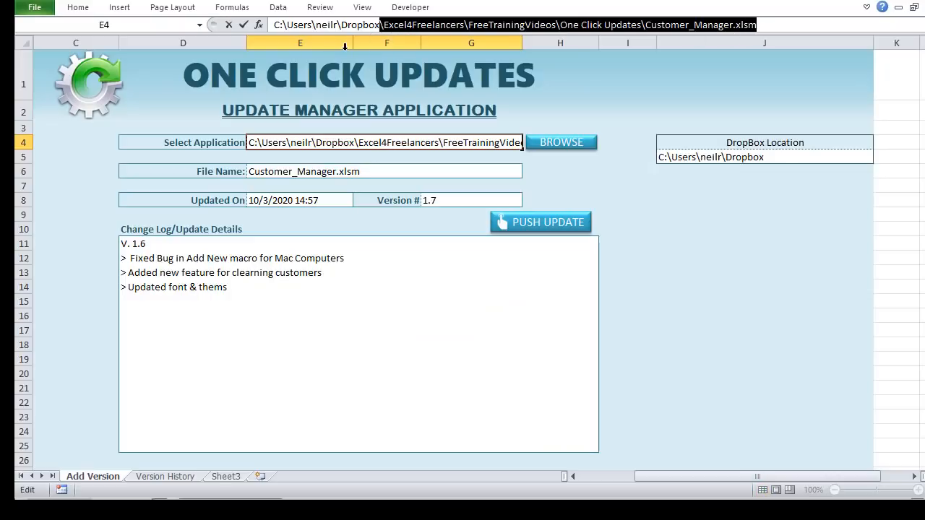
key("Return")
scroll(344, 46, "down", 1)
Step: Highlight the E6 and E8 references and the assignment lines from DropBoxLoc through Version
key("alt+F11")
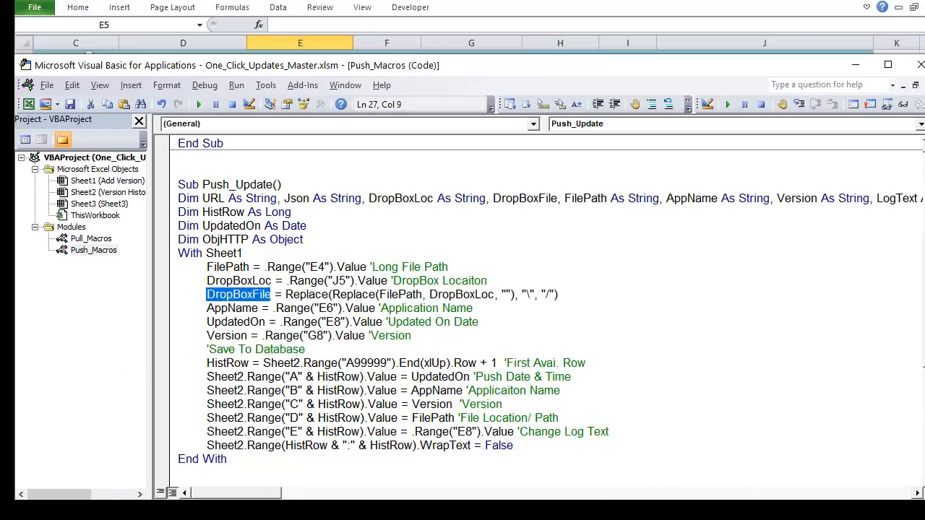
left_click(352, 336)
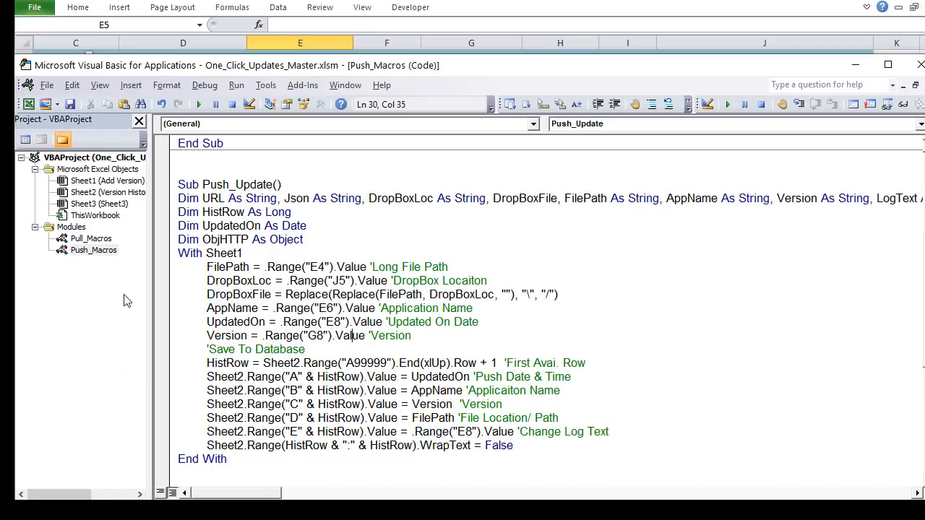
left_click(203, 308)
left_click_drag(318, 308, 328, 308)
left_click(334, 321)
left_click_drag(410, 335, 170, 283)
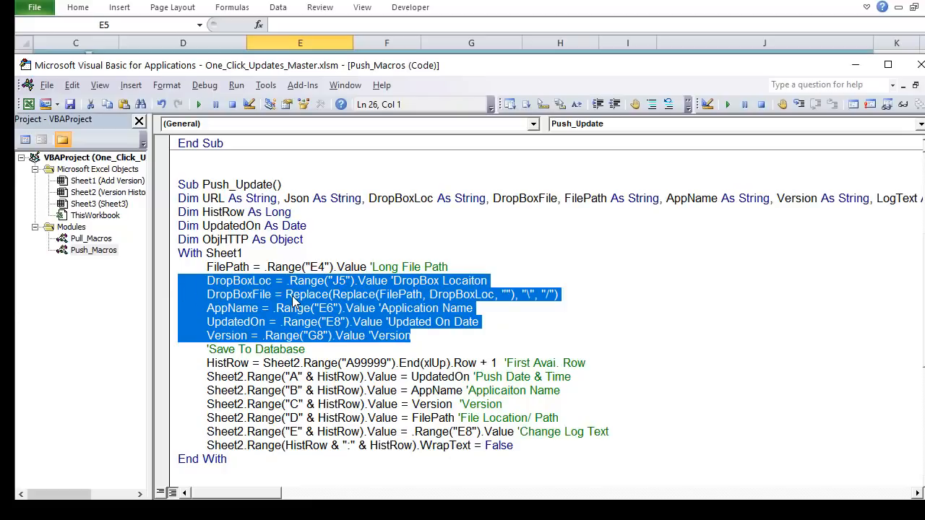
scroll(293, 302, "down", 1)
left_click(340, 269)
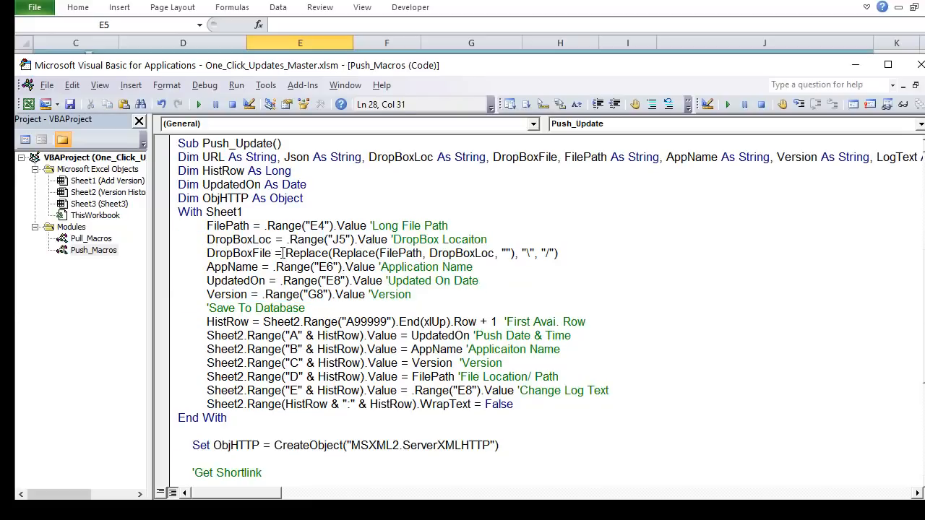
Step: Trace DropBoxFile's nested Replace removing DropBoxLoc and the backslash from FilePath, then return to the workbook
left_click_drag(272, 253, 207, 255)
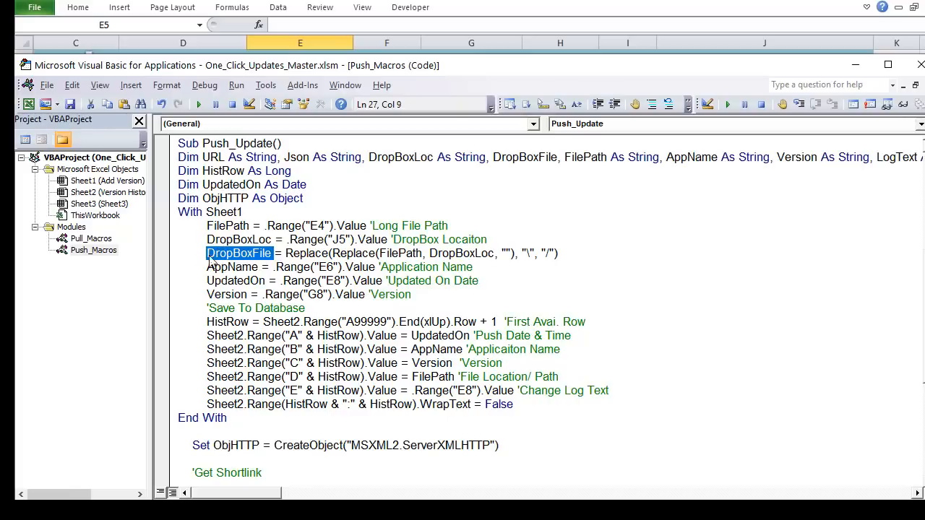
left_click(285, 254)
left_click_drag(385, 253, 326, 247)
left_click_drag(408, 252, 496, 253)
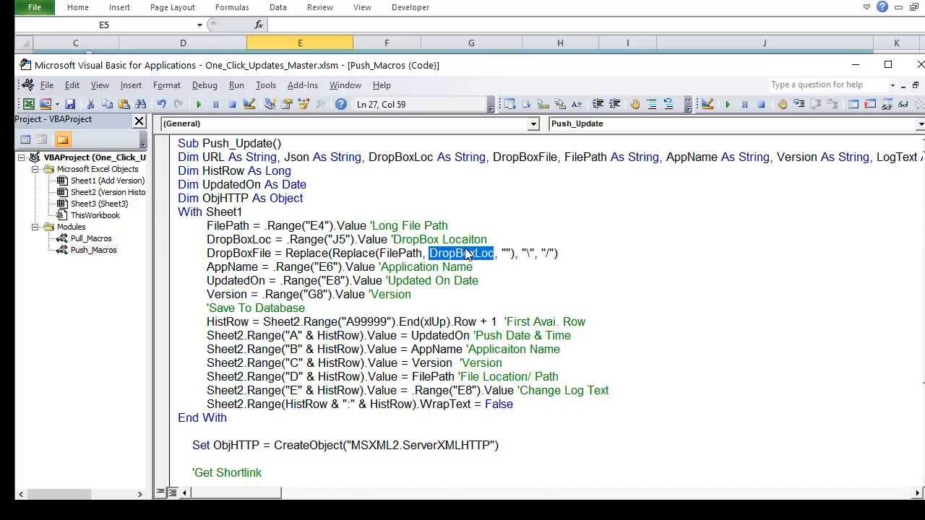
left_click_drag(501, 253, 510, 253)
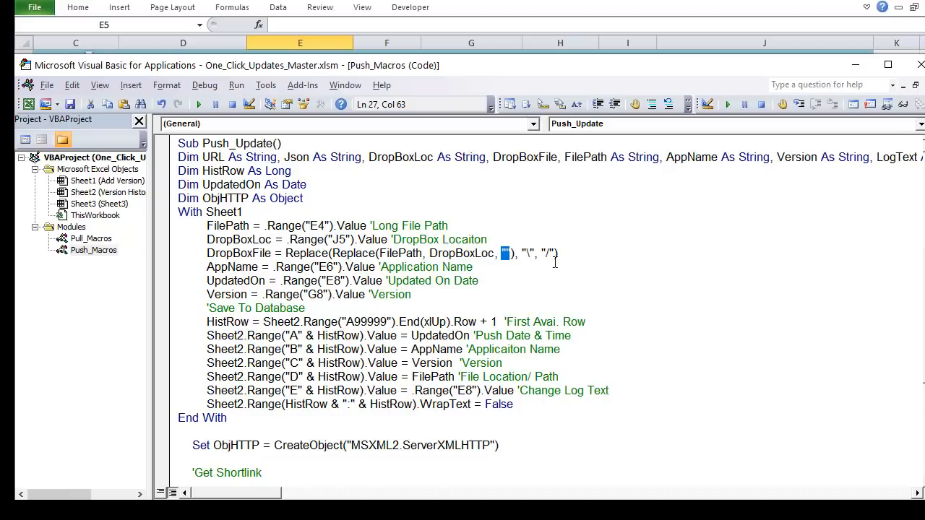
mouse_move(533, 253)
left_mouse_down()
mouse_move(520, 253)
mouse_move(549, 254)
left_mouse_up()
left_click(520, 12)
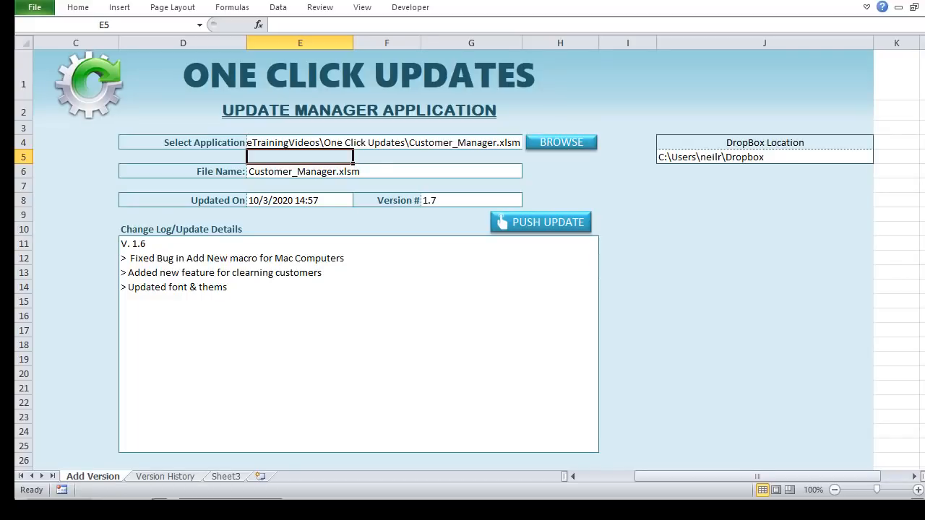
Step: Open the Integromat scenario in Chrome and the Dropbox module's settings
key("alt+Tab")
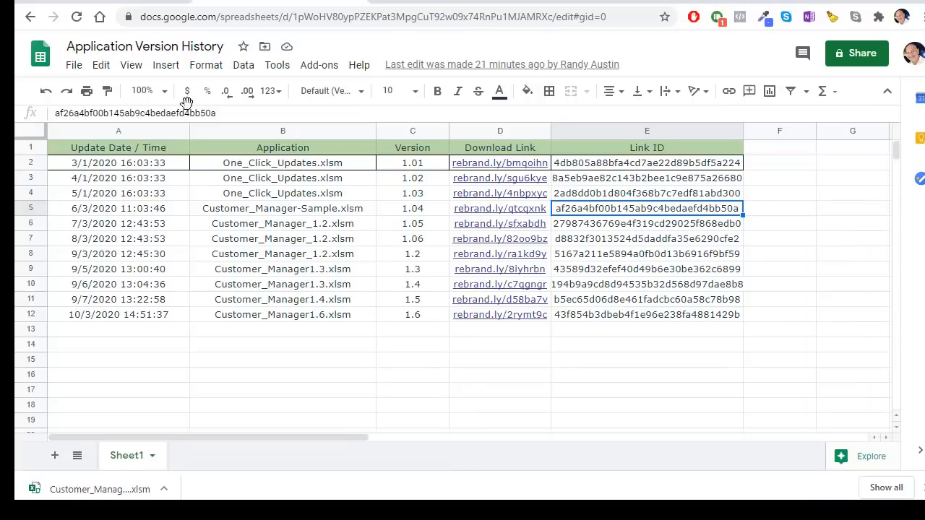
left_click(472, 2)
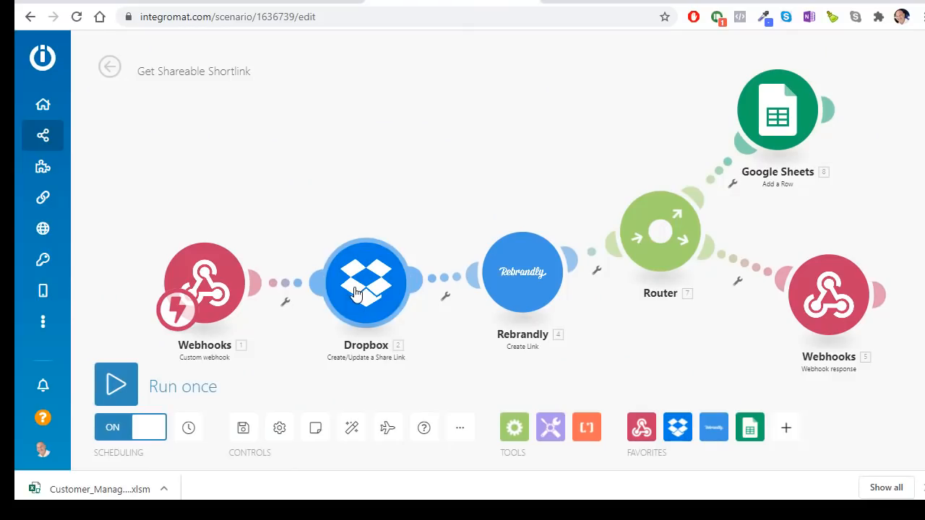
scroll(356, 292, "up", 3)
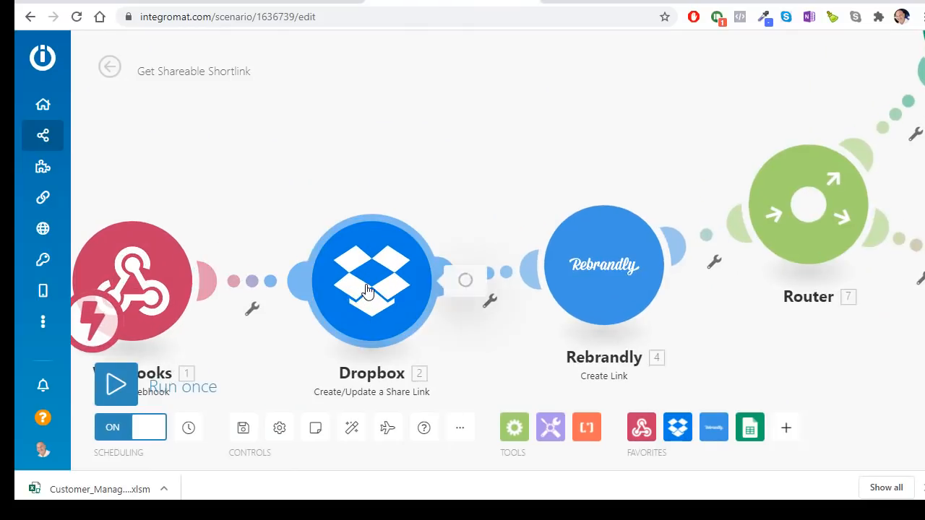
left_click(365, 290)
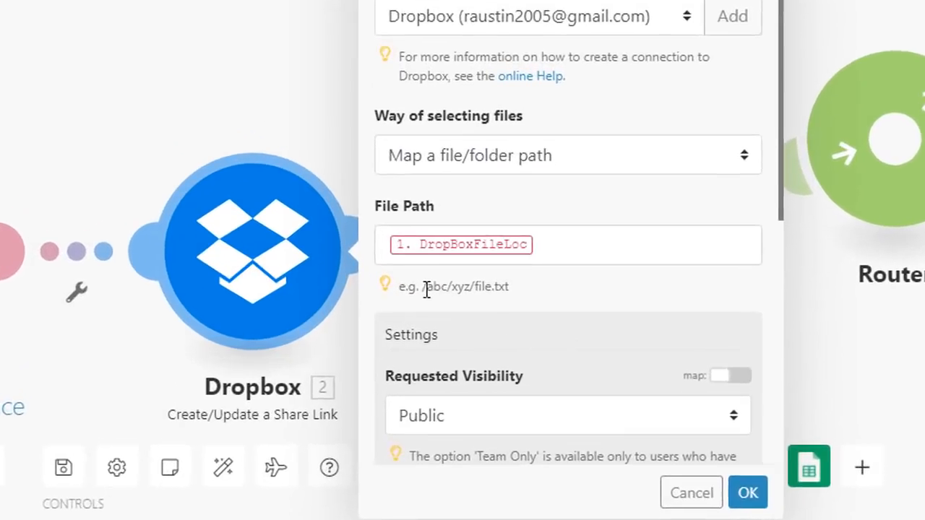
Step: Review the File Path hint example /abc/xyz/file.txt, cancel the module, and return to the code
mouse_move(425, 289)
left_mouse_down()
mouse_move(476, 289)
mouse_move(418, 289)
left_mouse_up()
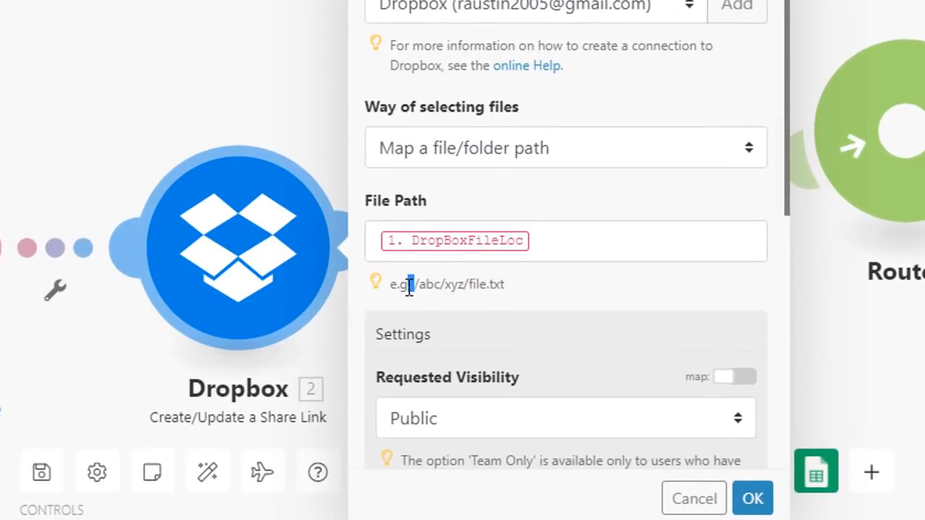
left_click(466, 296)
left_click_drag(502, 286, 423, 287)
left_click(518, 289)
left_click_drag(504, 287, 422, 284)
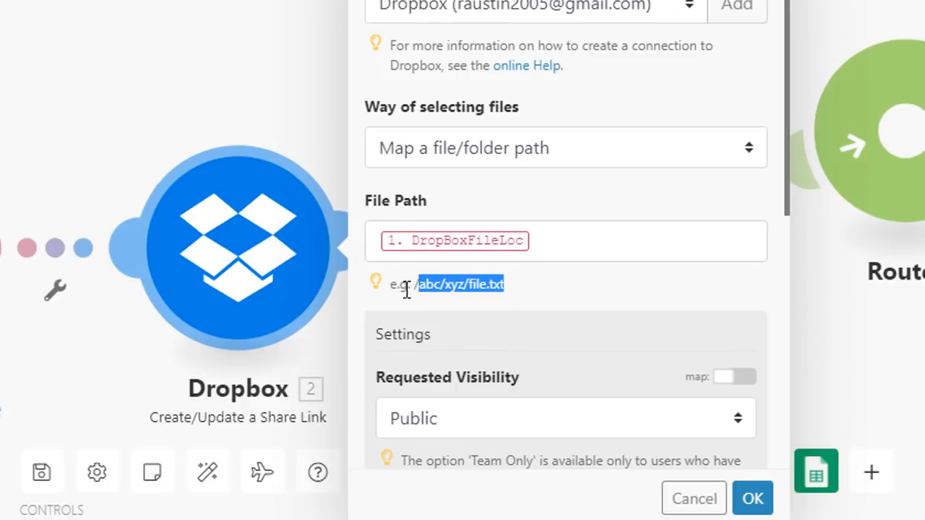
double_click(397, 284)
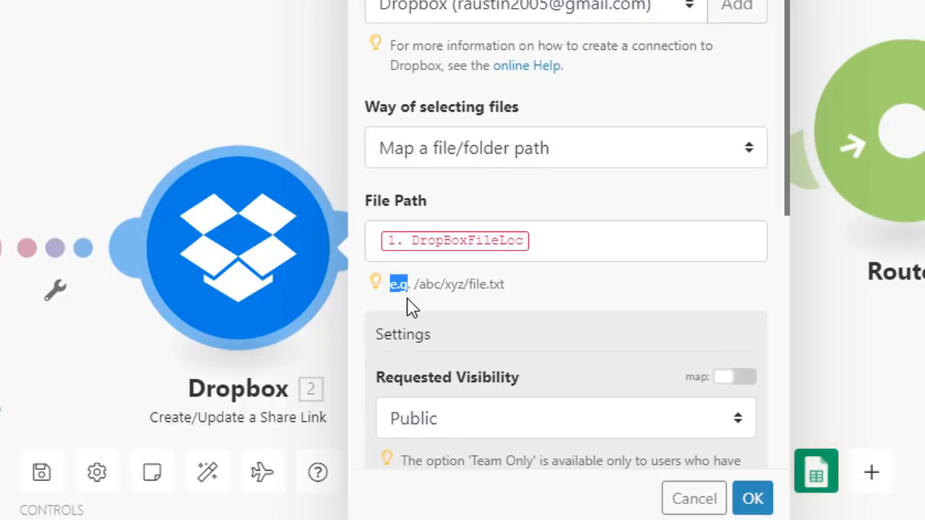
left_click(415, 286)
double_click(422, 286)
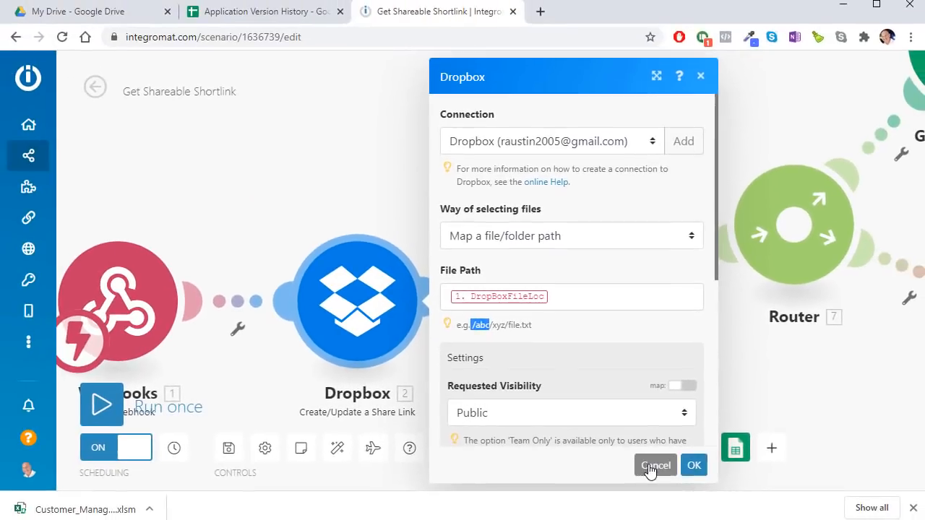
left_click(675, 482)
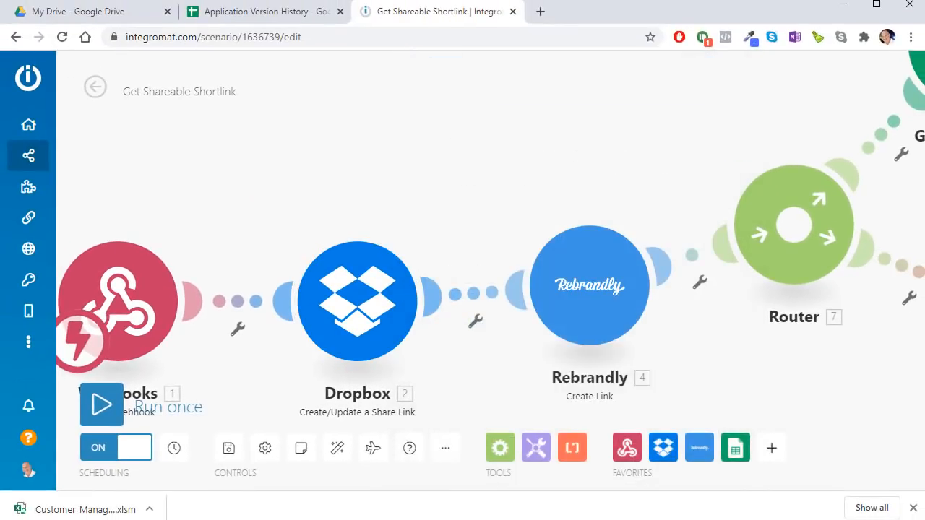
key("alt+Tab")
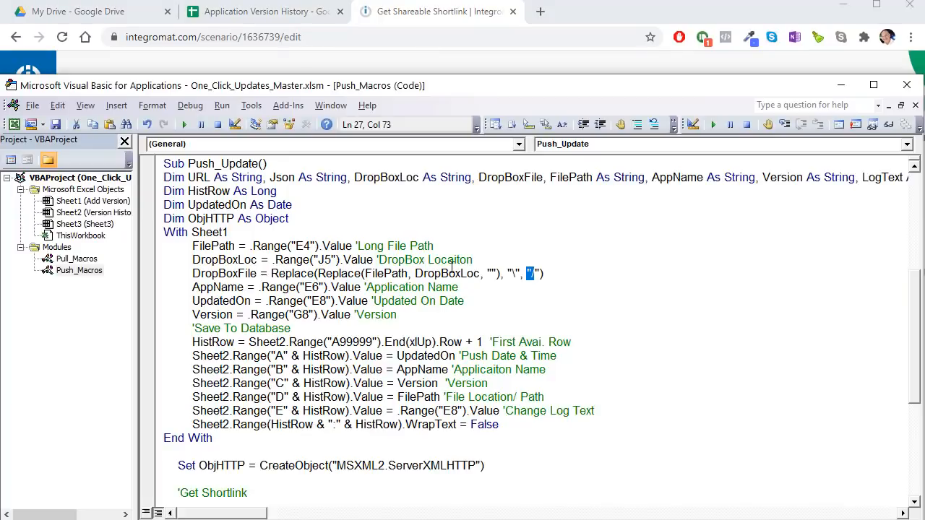
Step: Review the DropBoxFile Replace expression and the UpdatedOn and File Location lines
left_click_drag(453, 273, 435, 260)
left_click_drag(547, 273, 190, 275)
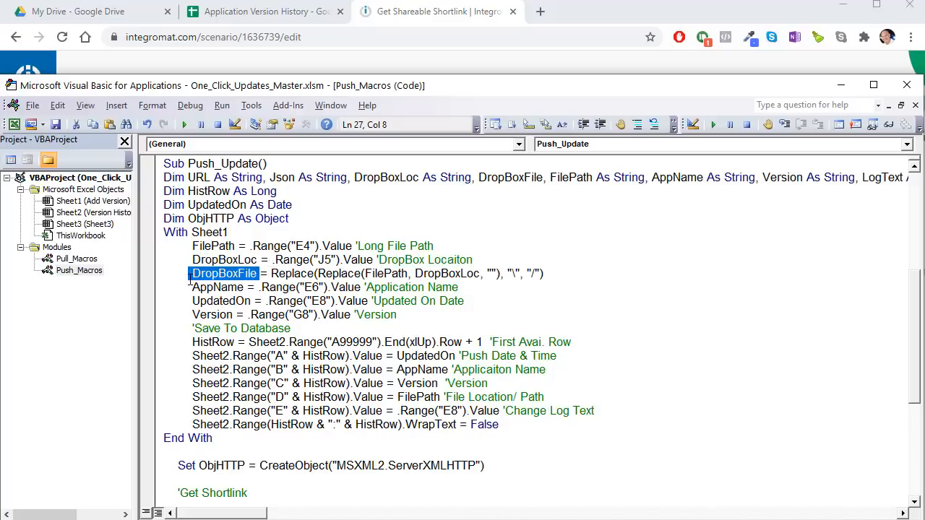
left_click(189, 276)
left_click(206, 299)
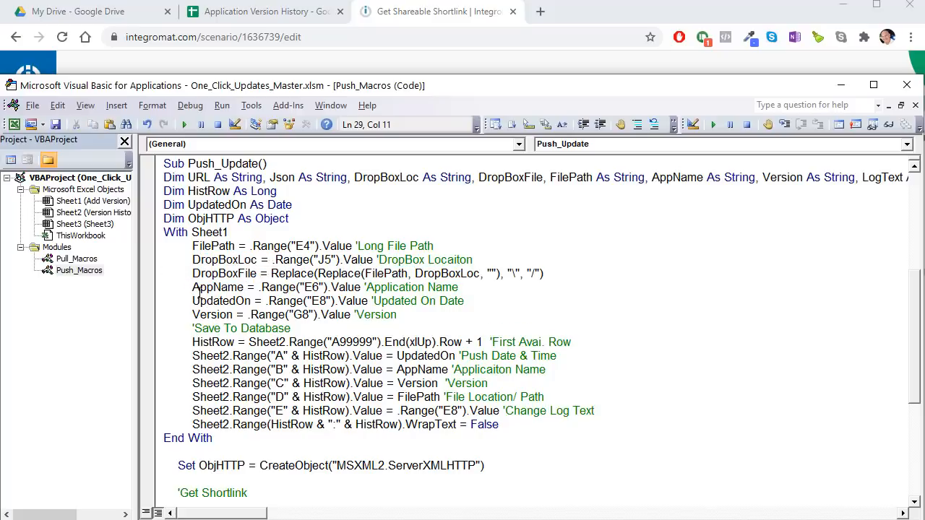
scroll(197, 293, "down", 1)
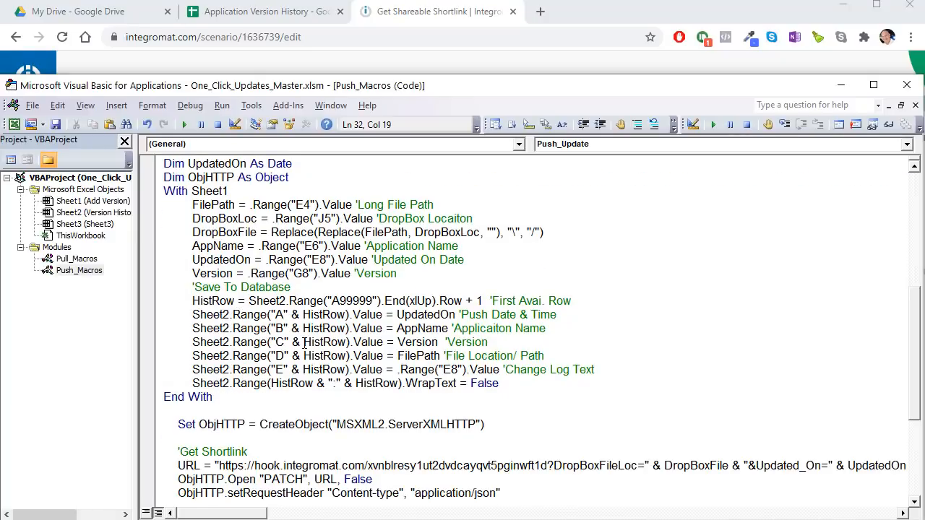
left_click(443, 354)
Step: After checking cell D11, change the Change Log Text line's .Range("E8") to .Range("D11")
key("alt+F11")
left_click(76, 233)
left_click(208, 376)
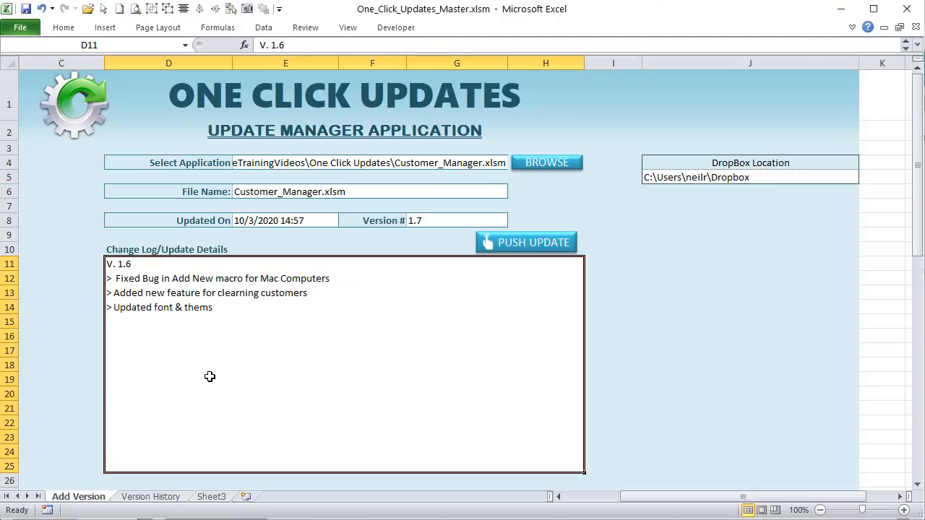
key("alt+F11")
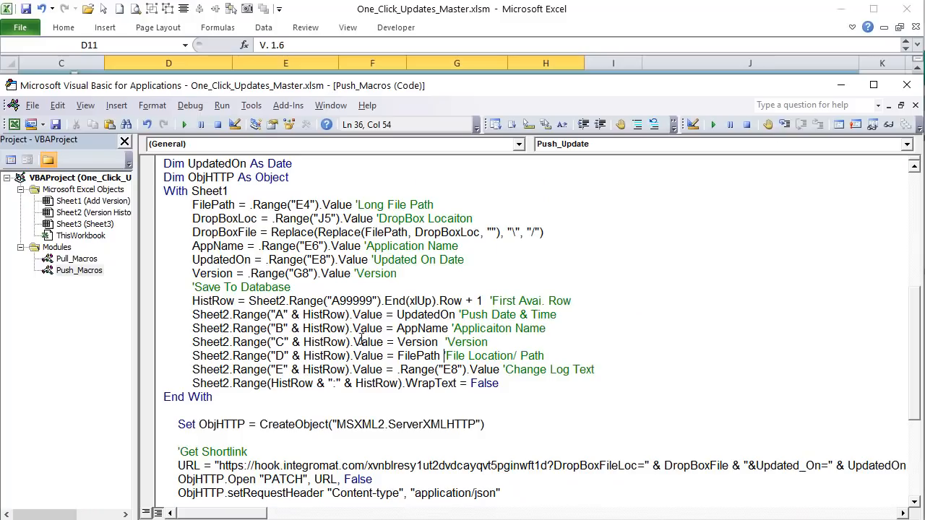
double_click(451, 369)
type("D11")
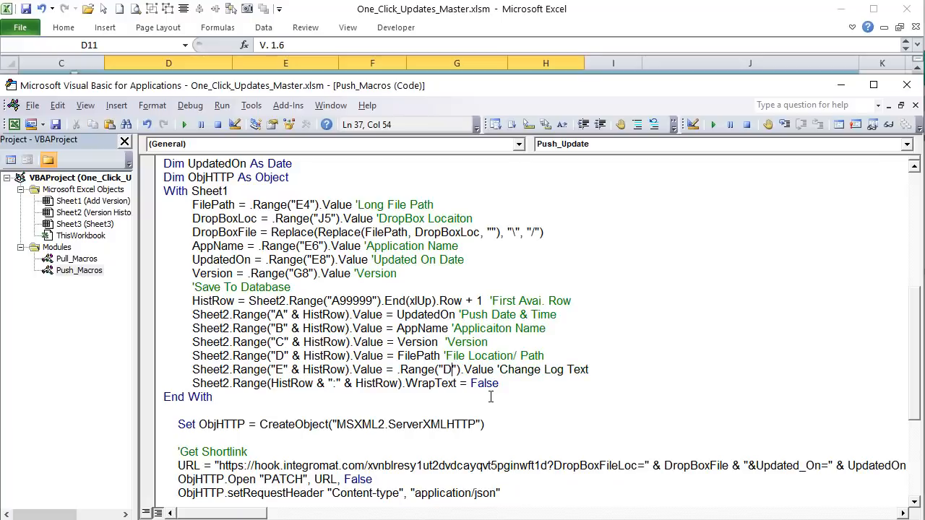
left_click(519, 387)
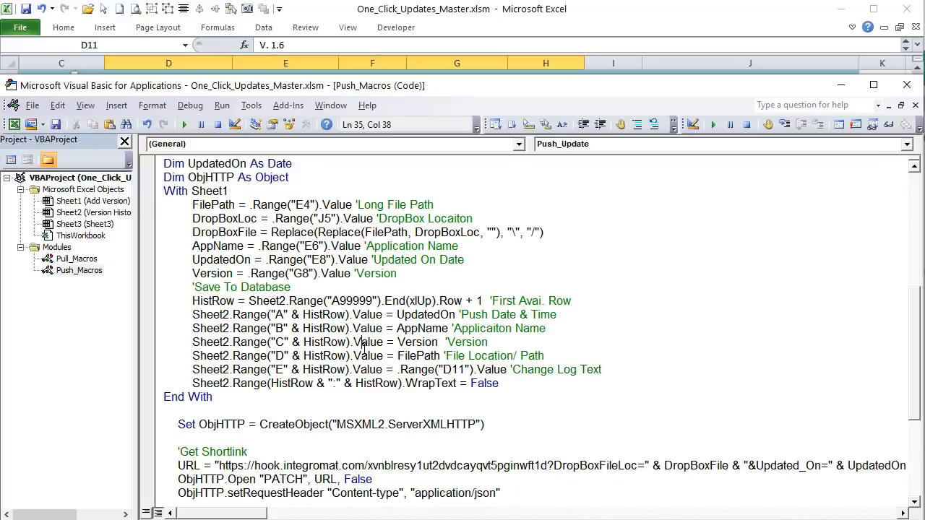
left_click_drag(323, 314, 284, 311)
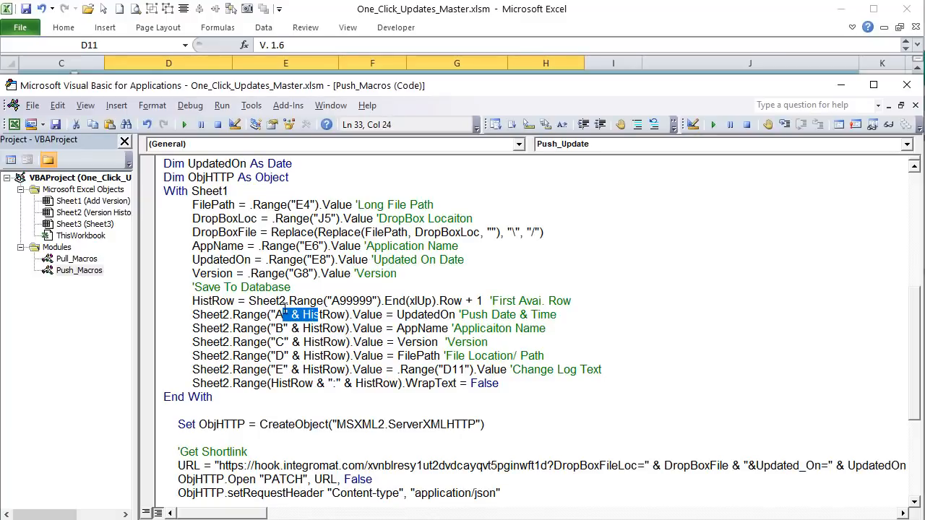
left_click(390, 29)
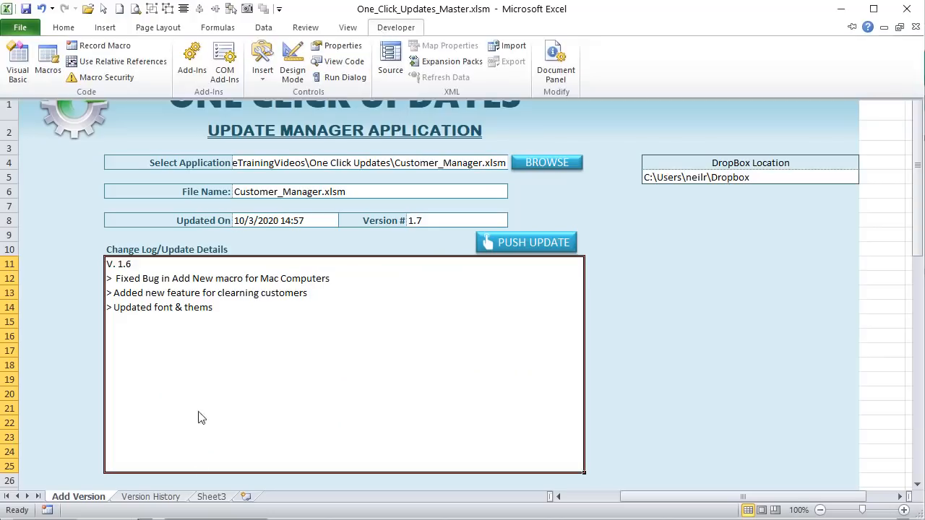
Step: Check Version History entries, then review the Version, Change Log Text and WrapText code lines
left_click(162, 497)
left_click(62, 151)
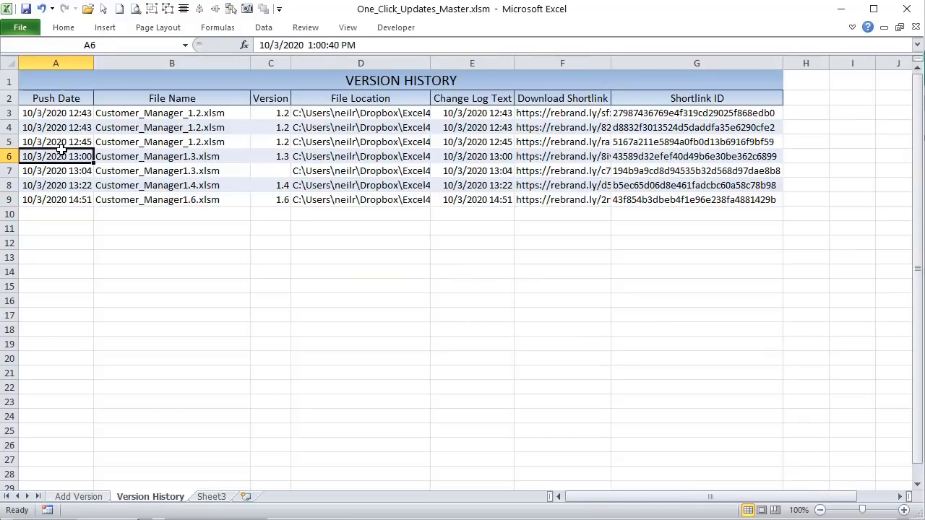
left_click(128, 150)
left_click(282, 143)
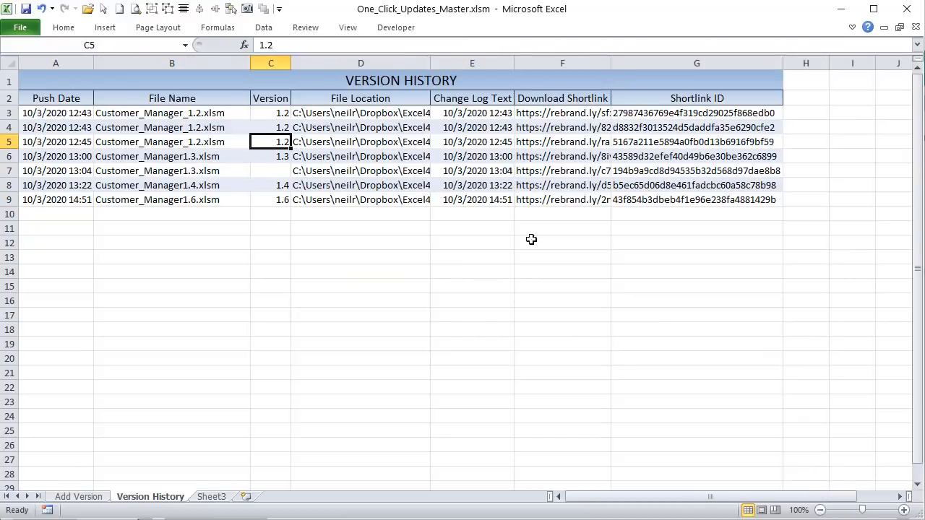
key("alt+F11")
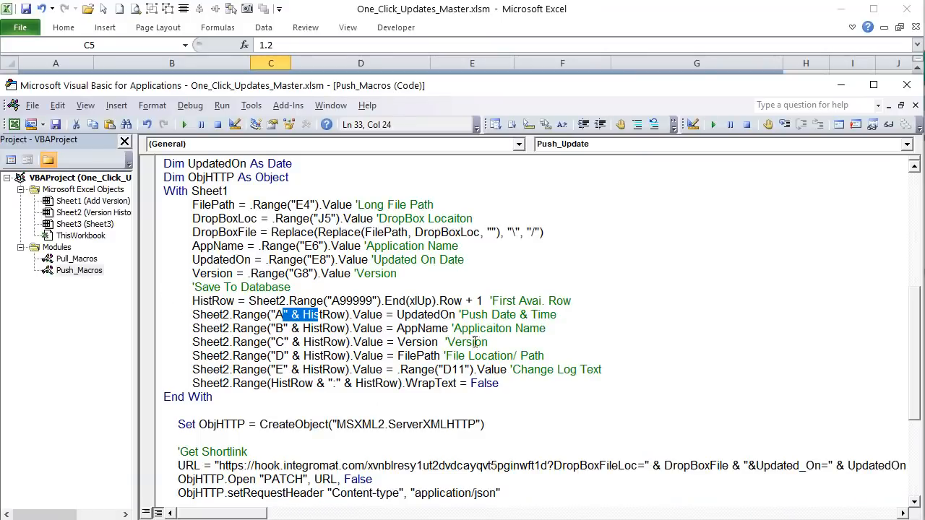
left_click(501, 345)
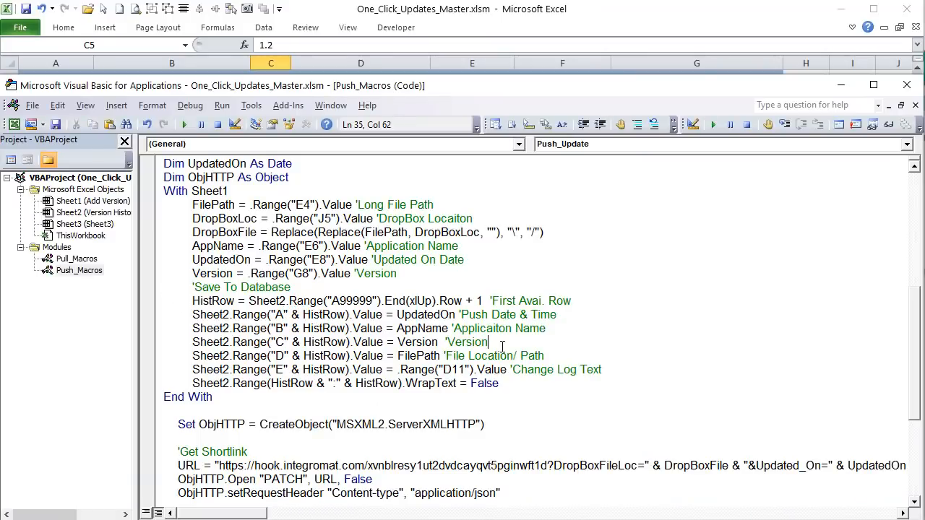
left_click(576, 370)
left_click(525, 383)
left_click(376, 384)
left_click_drag(536, 387, 189, 384)
Step: Replace the date in Version History E9 with the change-log text from Add Version D11
left_click(470, 10)
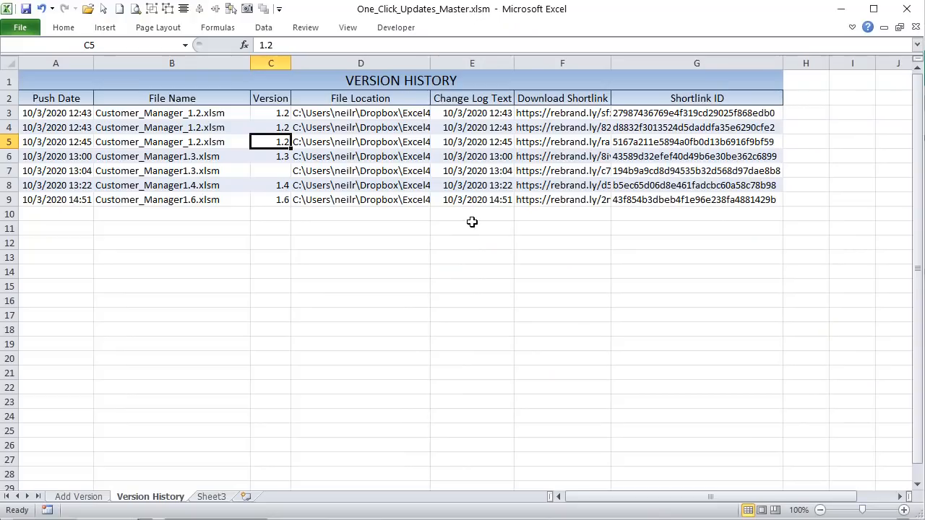
left_click(499, 199)
left_click(78, 496)
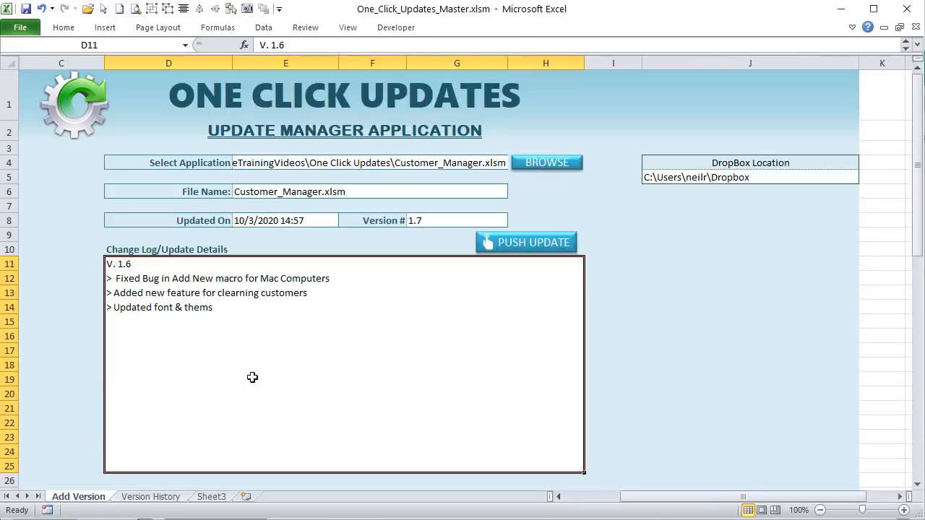
double_click(251, 328)
left_click_drag(252, 328, 45, 267)
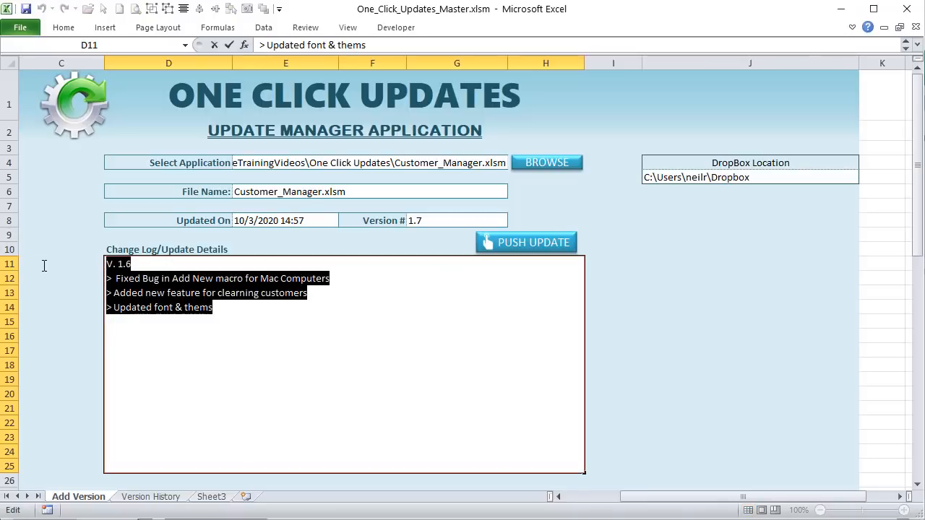
left_click(90, 325)
left_click(159, 498)
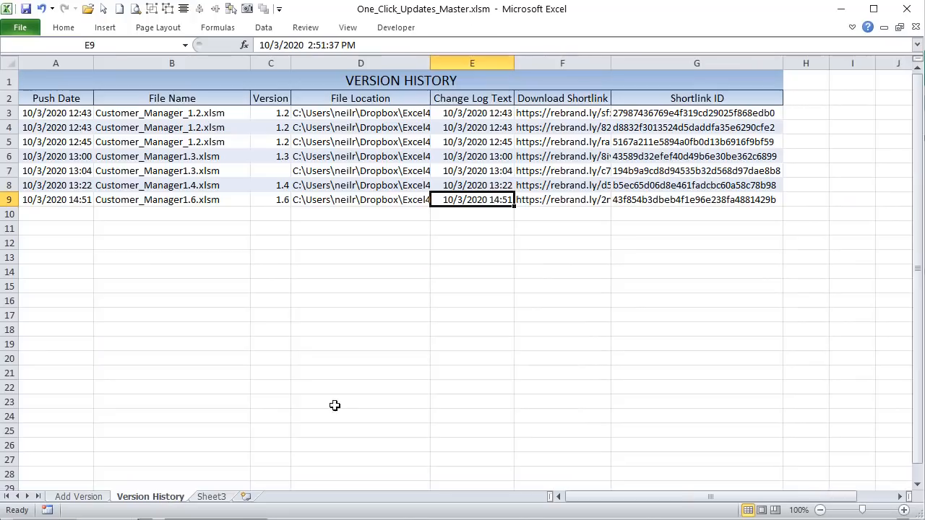
triple_click(376, 45)
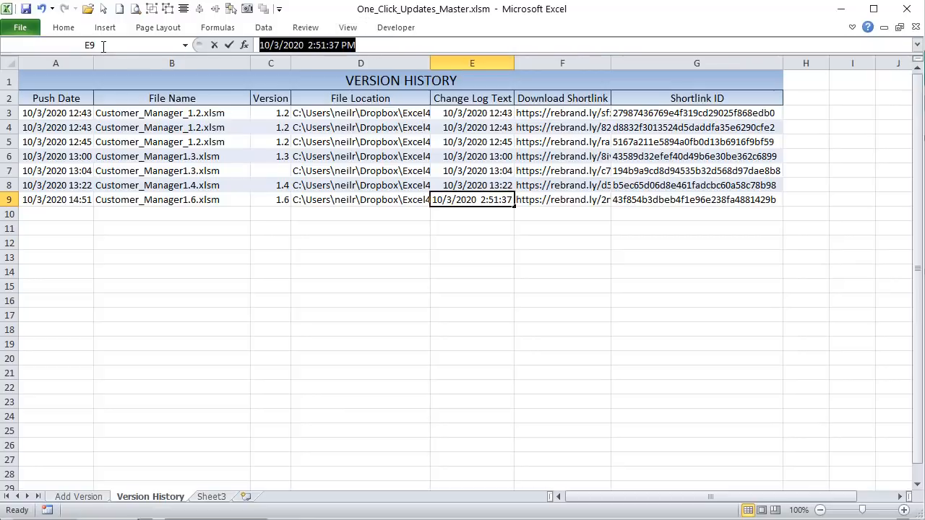
type("> Updated font & thems")
key("Return")
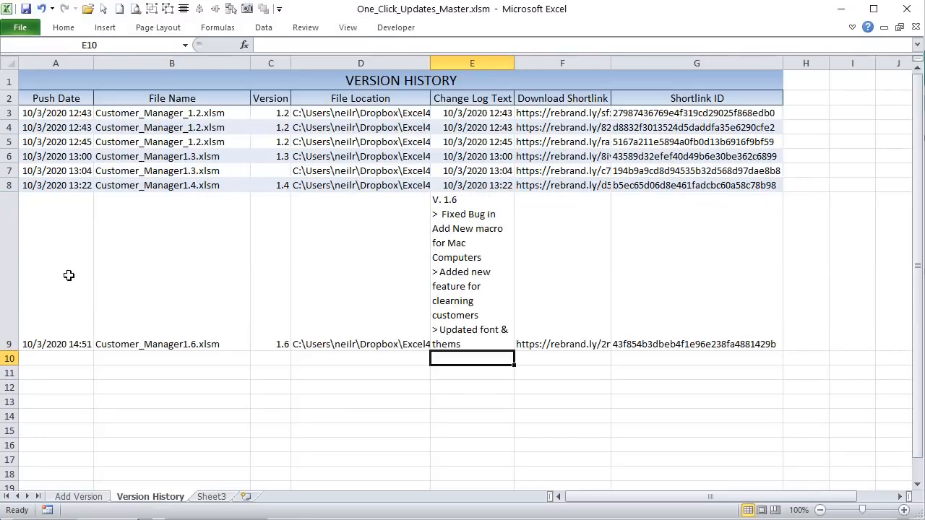
Step: Toggle Wrap Text on and back off for row 9 so it stays single-line
left_click(5, 255)
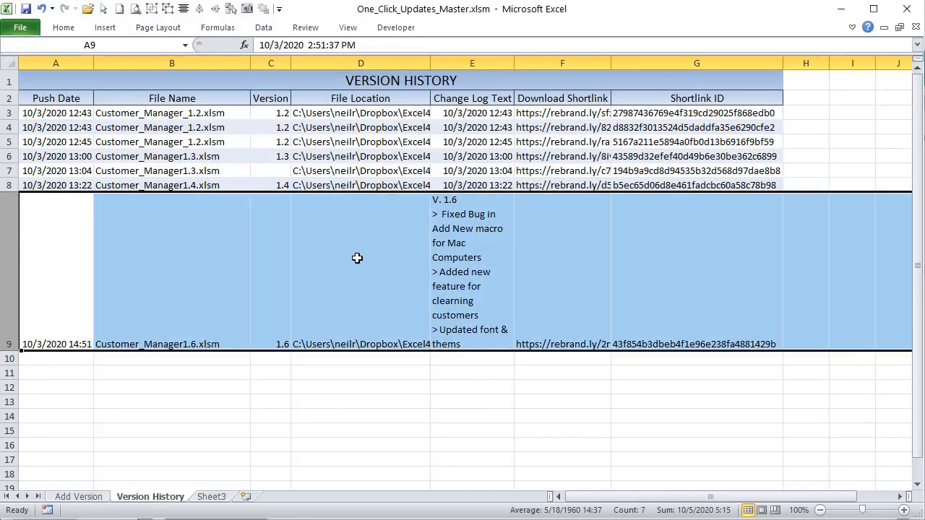
left_click(63, 27)
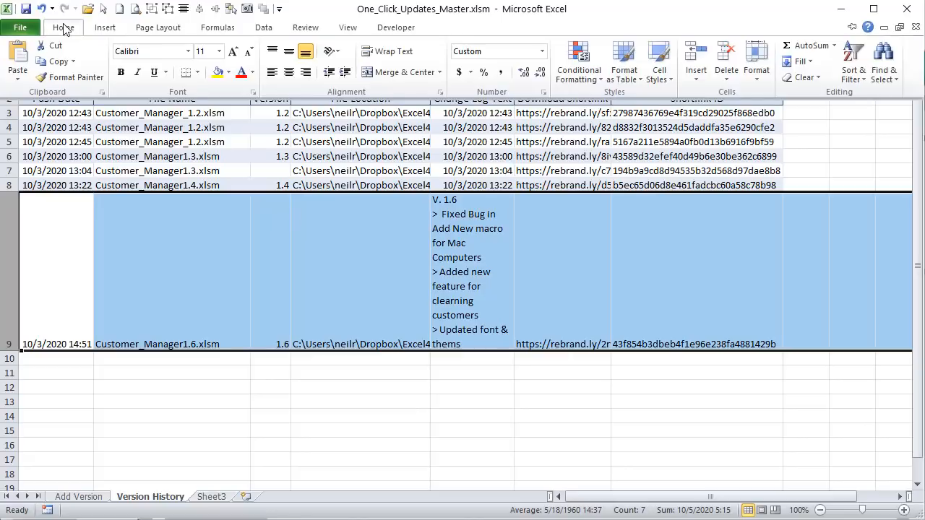
left_click(405, 52)
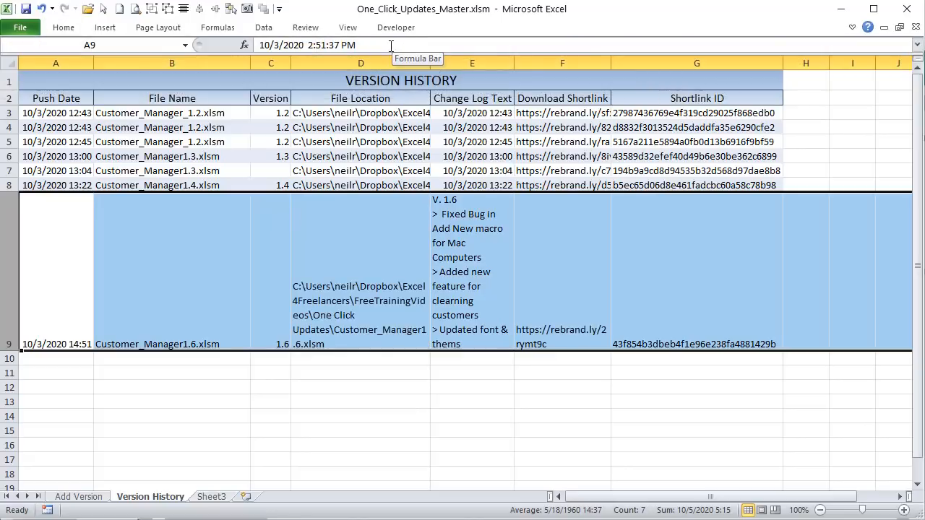
left_click(63, 26)
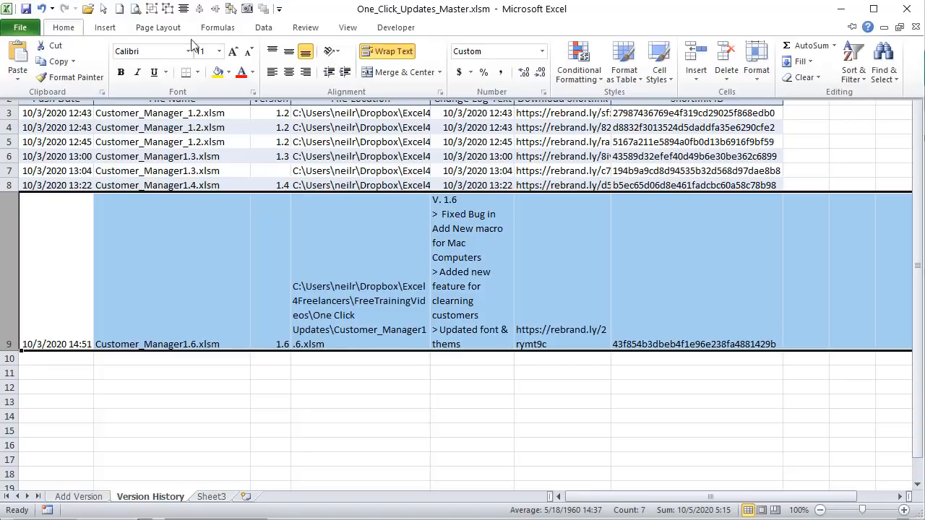
left_click(387, 50)
left_click(499, 242)
key("Up")
key("Up")
key("Up")
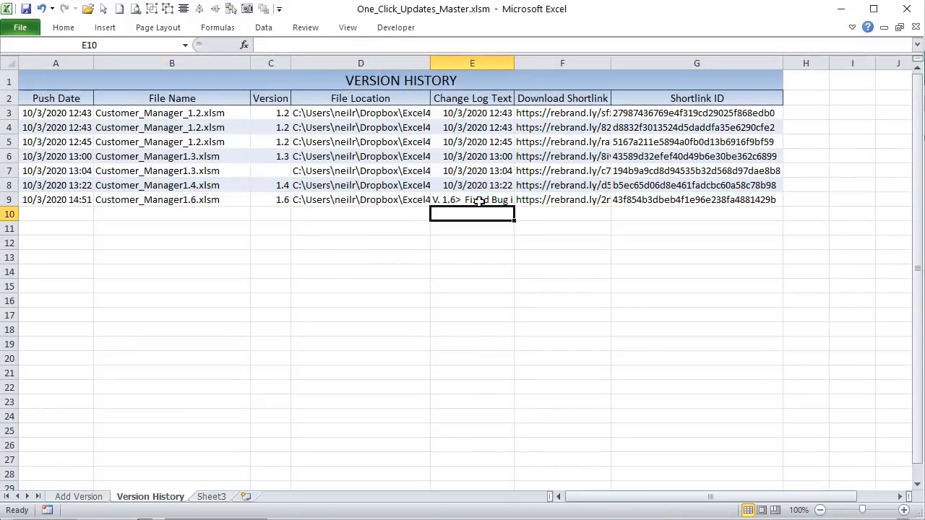
Step: Copy E9's change log text and paste it as values into E3:E8
right_click(478, 198)
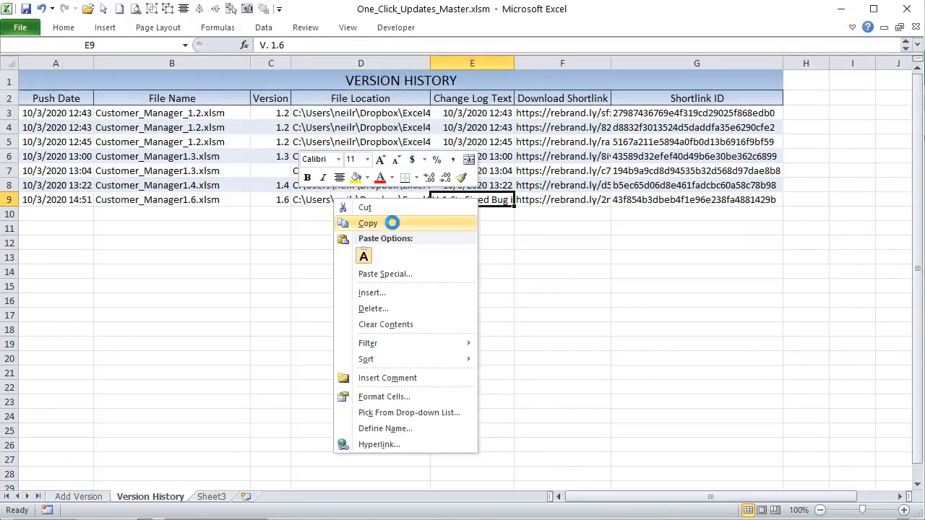
left_click(392, 223)
left_click_drag(472, 121, 466, 186)
right_click(467, 186)
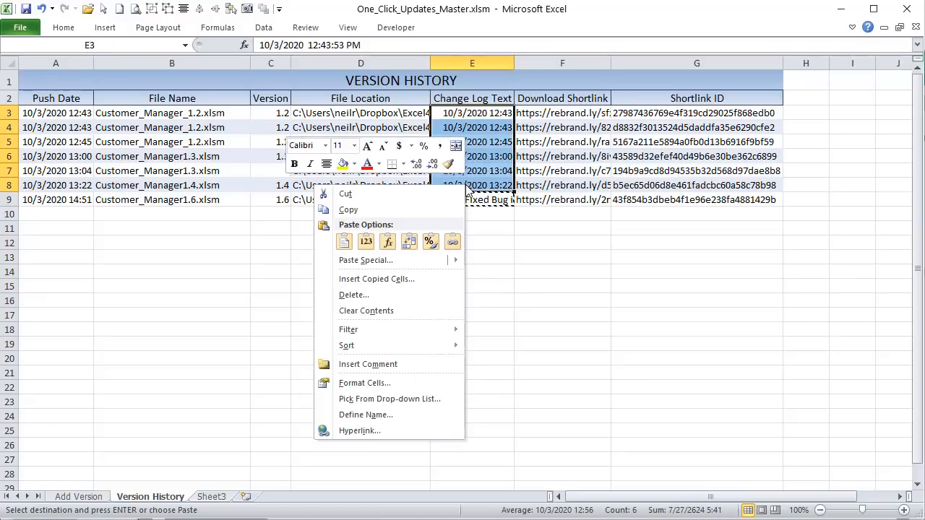
left_click(365, 242)
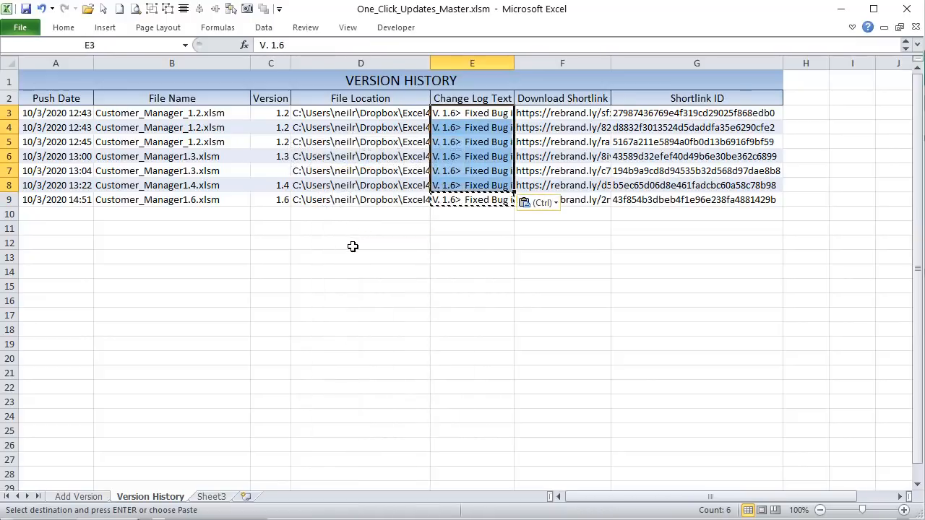
left_click(352, 246)
Step: Review E9's full change log in the expanded formula bar, select row 9, and return to the VBA editor
left_click(457, 199)
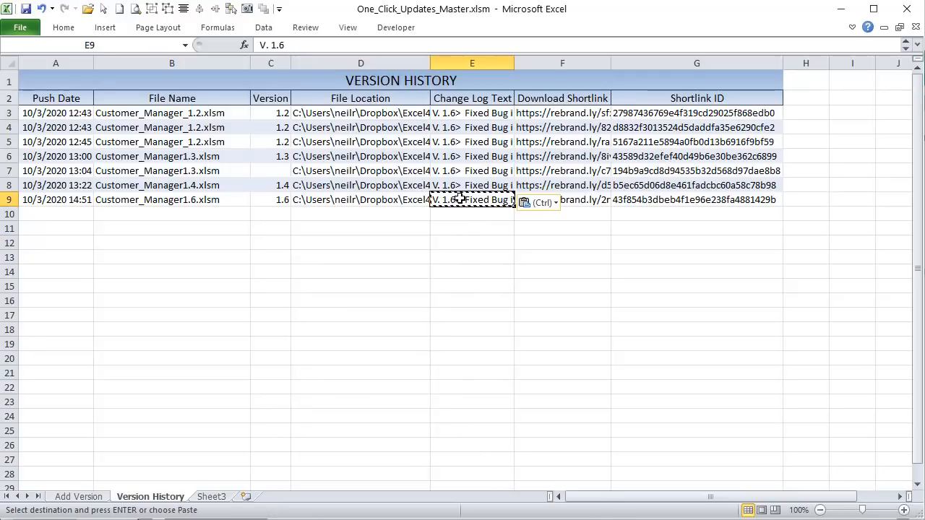
left_click(446, 225)
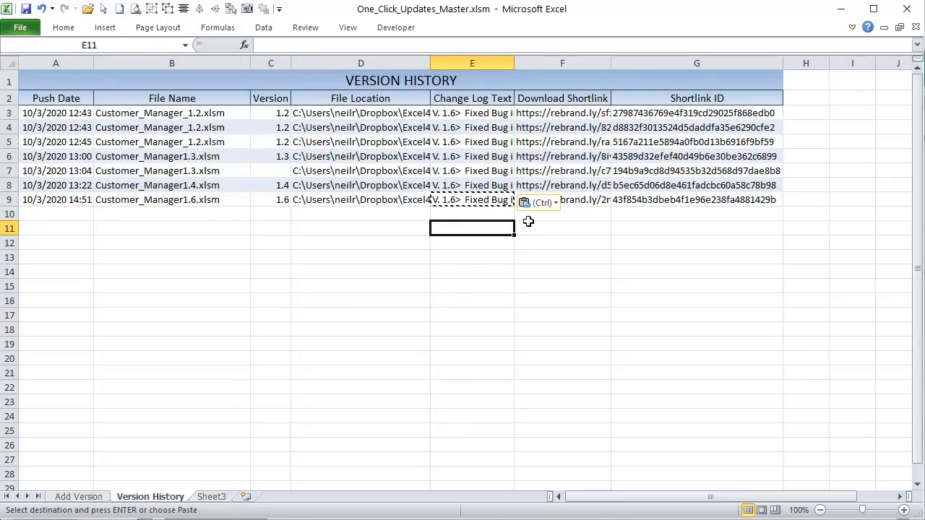
left_click(497, 201)
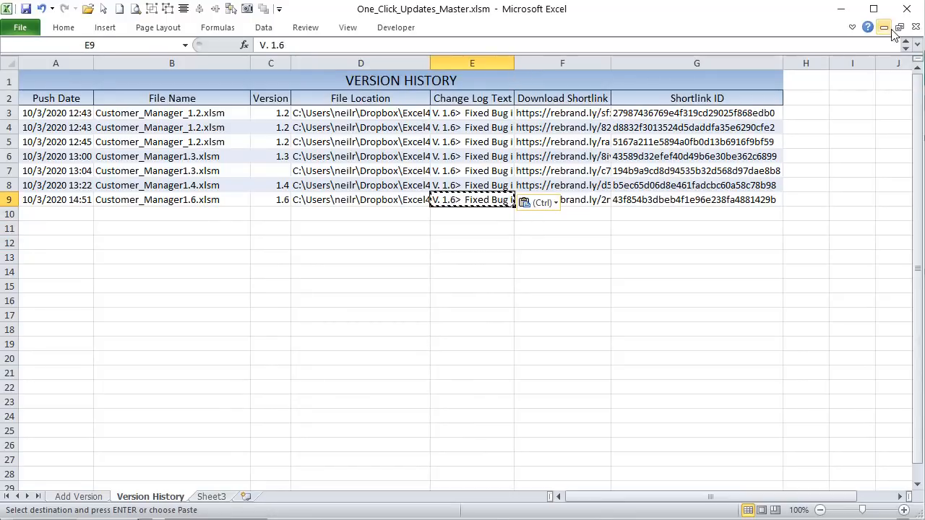
left_click(918, 45)
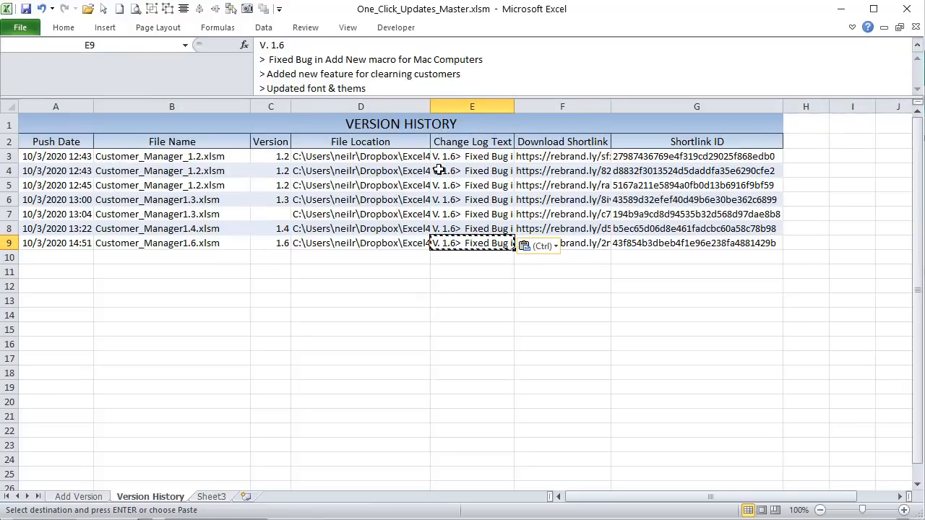
left_click(917, 45)
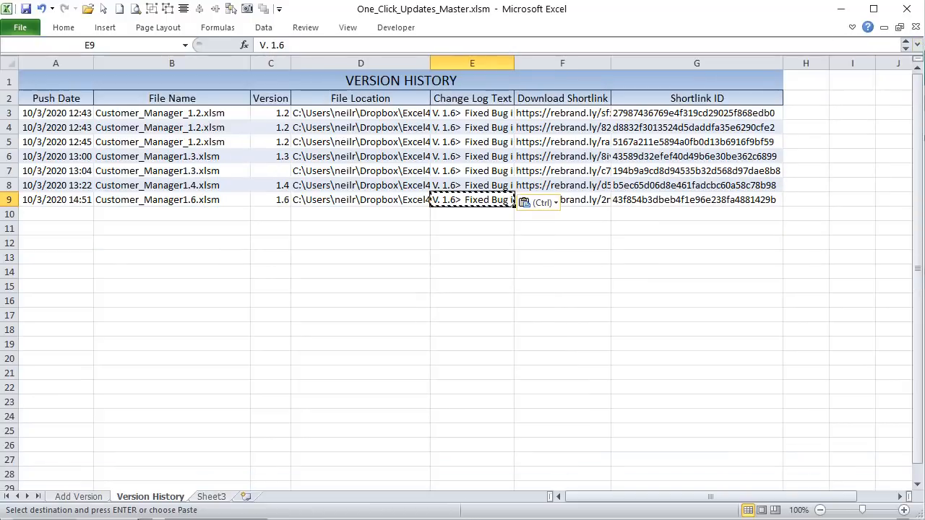
left_click(7, 200)
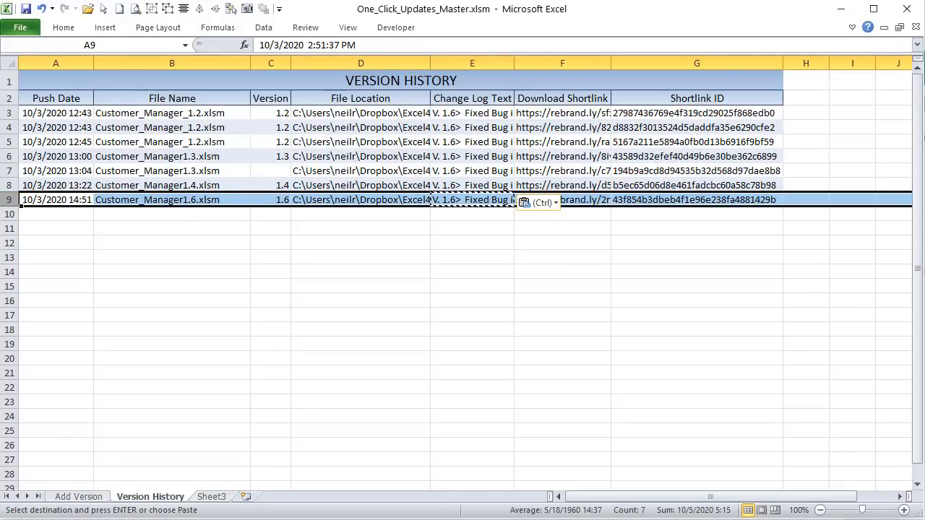
key("alt+F11")
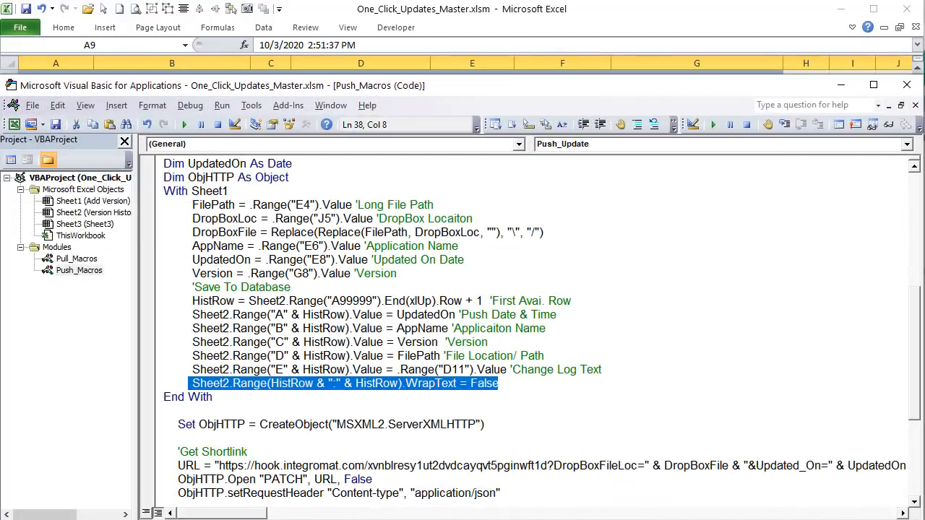
Step: Review Push_Update's ObjHTTP and webhook URL lines, dragging the Project Explorer splitter left to widen the code pane
left_click(283, 367)
scroll(296, 387, "down", 4)
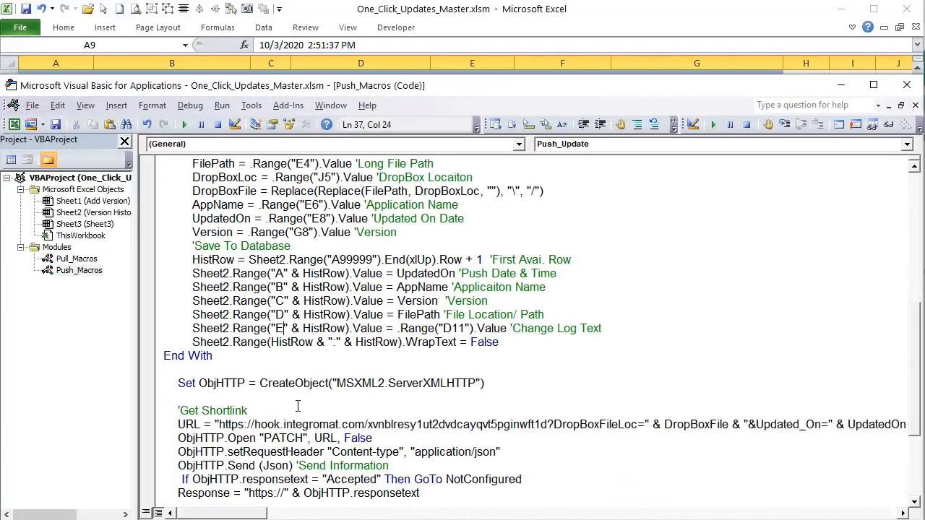
left_click(536, 333)
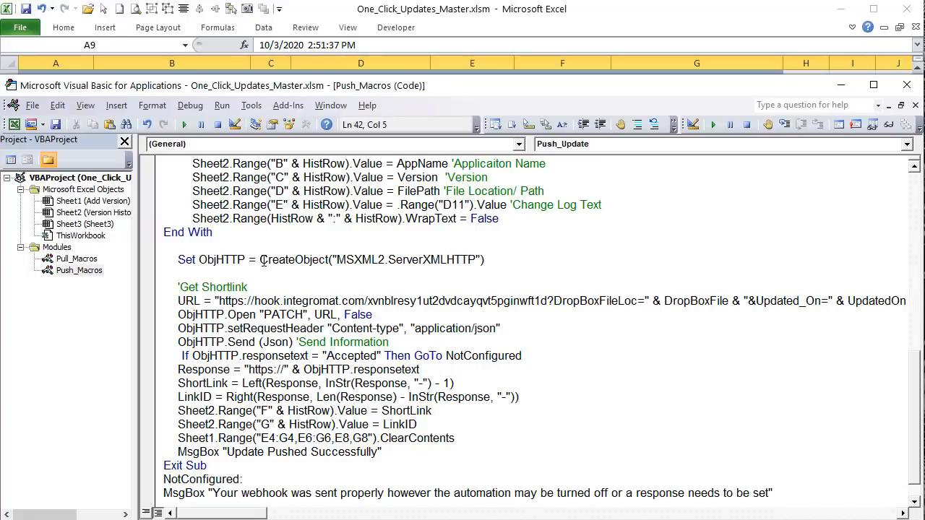
left_click_drag(260, 260, 330, 261)
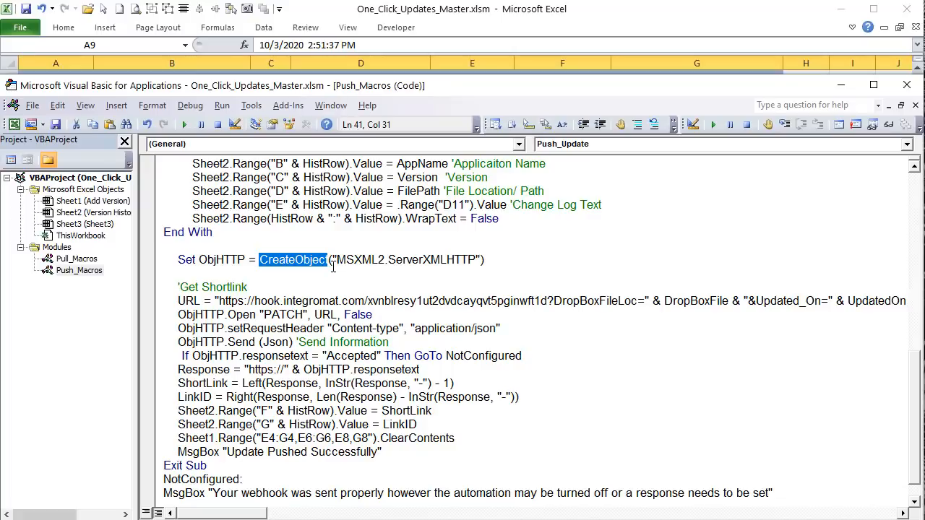
left_click_drag(518, 256, 177, 260)
left_click(196, 301)
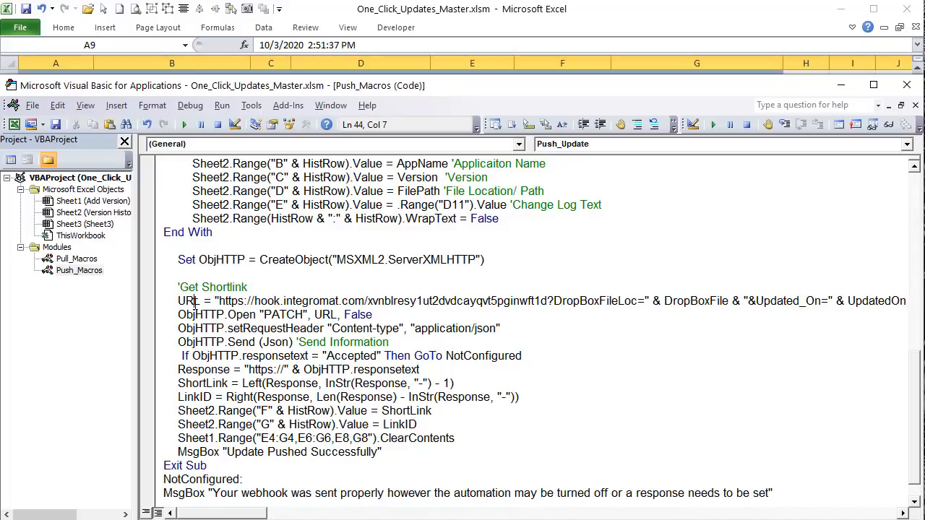
left_click_drag(139, 301, 104, 301)
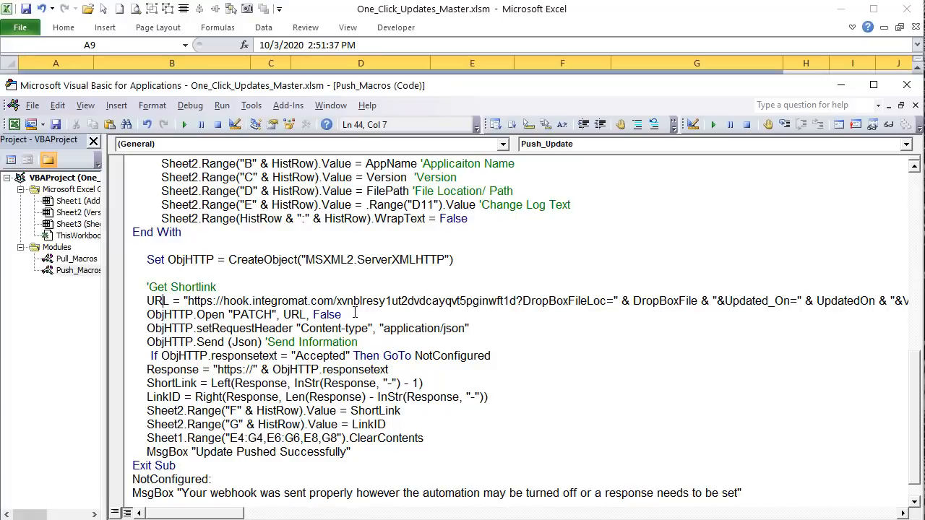
left_click(361, 288)
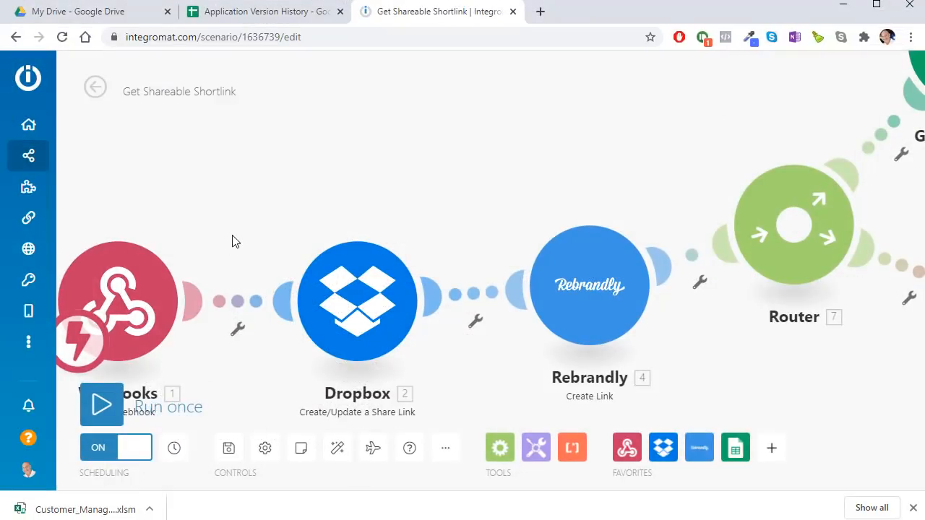
Step: Check the Webhooks module's hook URL in Integromat, then highlight the matching hook.integromat.com address in the VBA URL line
left_click_drag(231, 241, 526, 210)
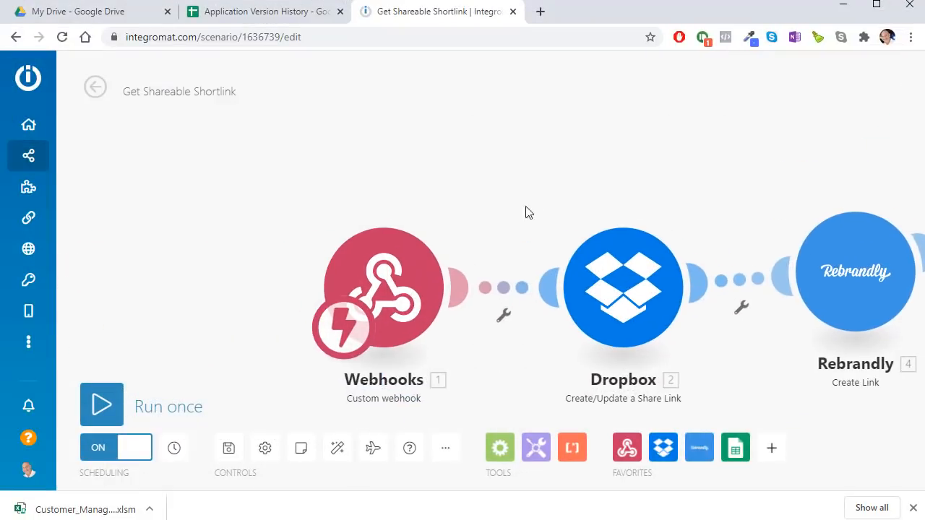
left_click(418, 261)
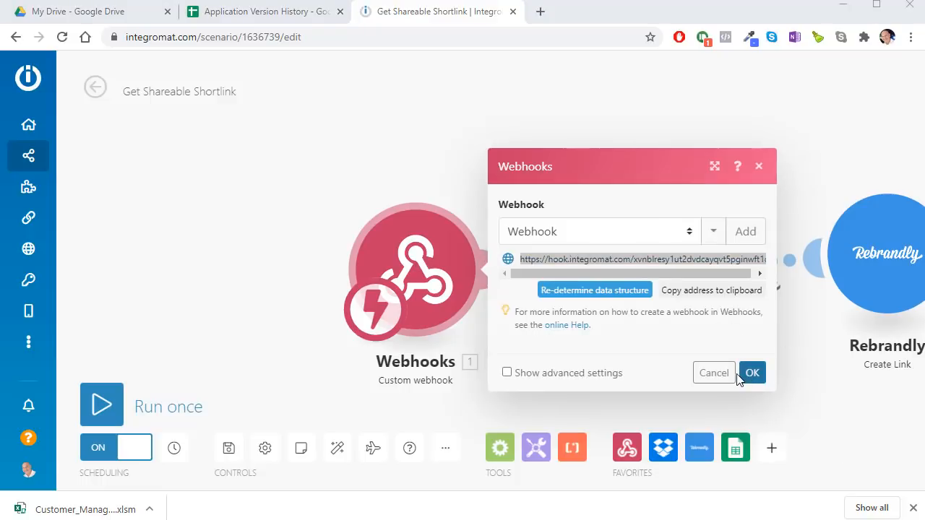
left_click(726, 377)
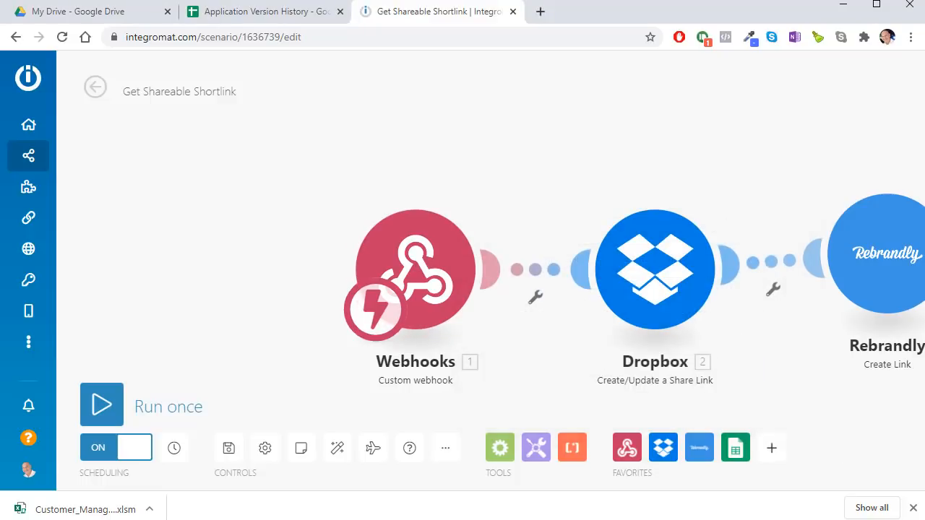
key("alt+Tab")
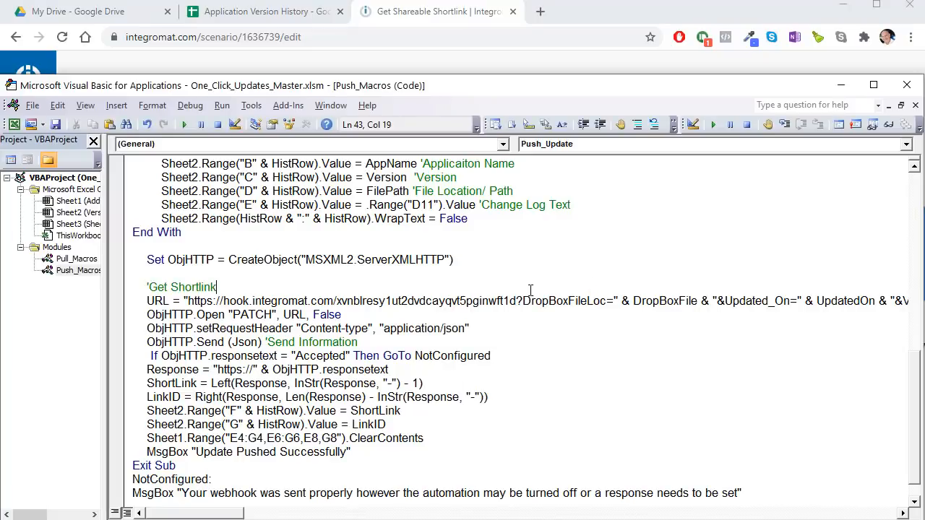
left_click_drag(517, 300, 188, 302)
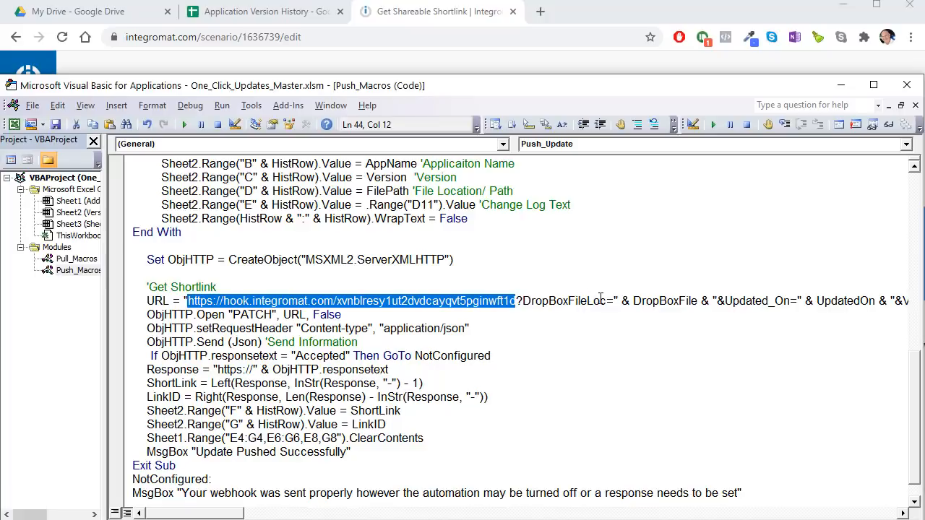
Step: Highlight the DropBoxFileLoc parameter, DropBoxFile variable and Updated_On parameter in the webhook URL line
left_click_drag(599, 301, 515, 292)
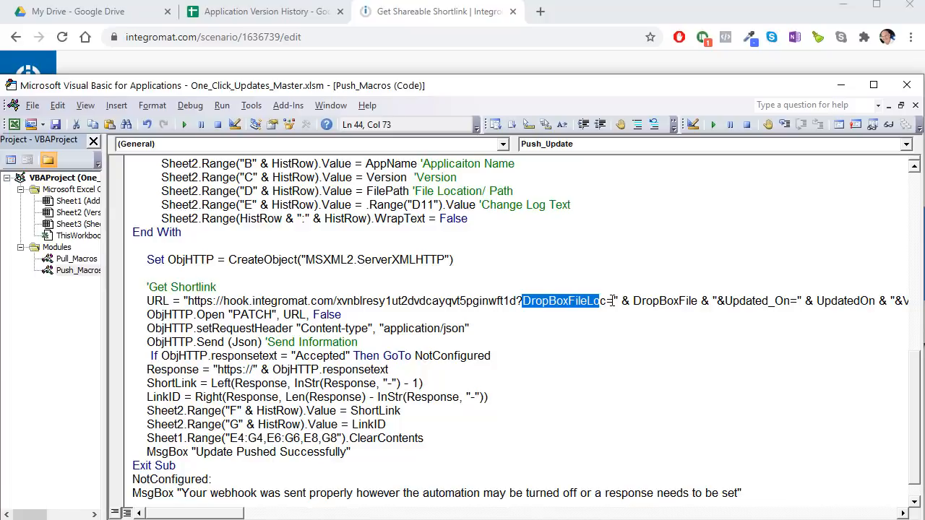
left_click_drag(606, 301, 521, 299)
left_click_drag(220, 514, 237, 515)
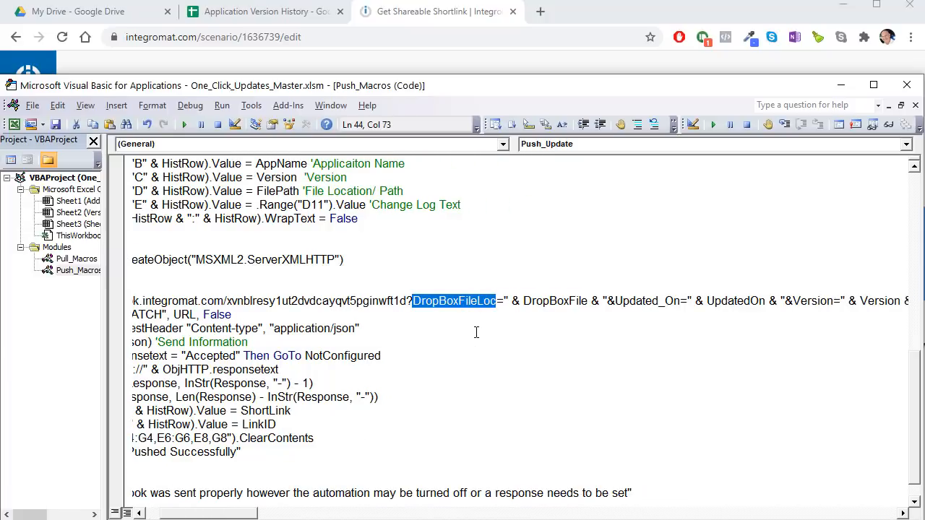
left_click(551, 302)
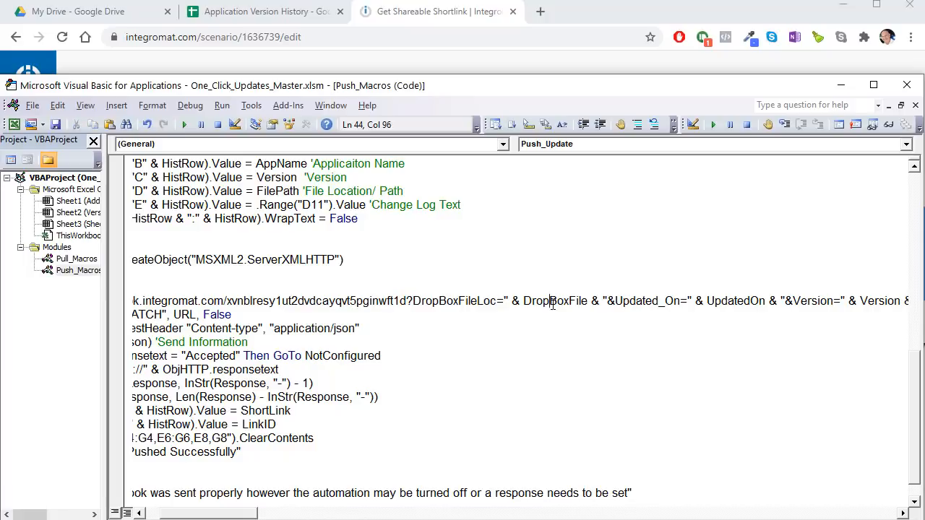
left_click_drag(587, 302, 527, 300)
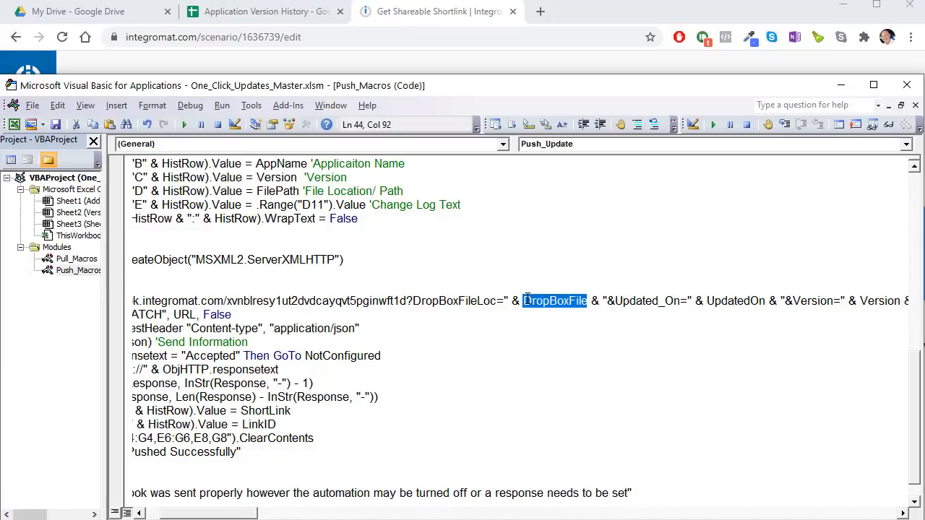
double_click(610, 301)
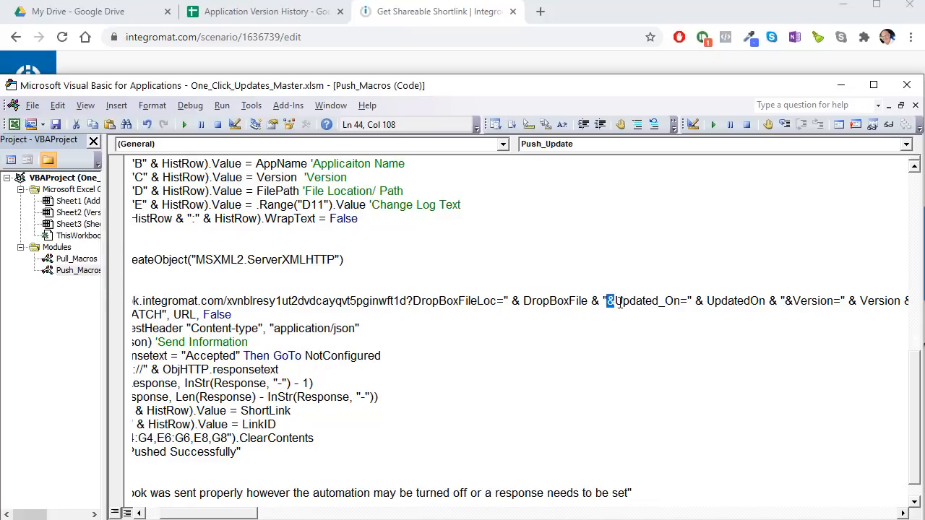
left_click_drag(614, 300, 681, 304)
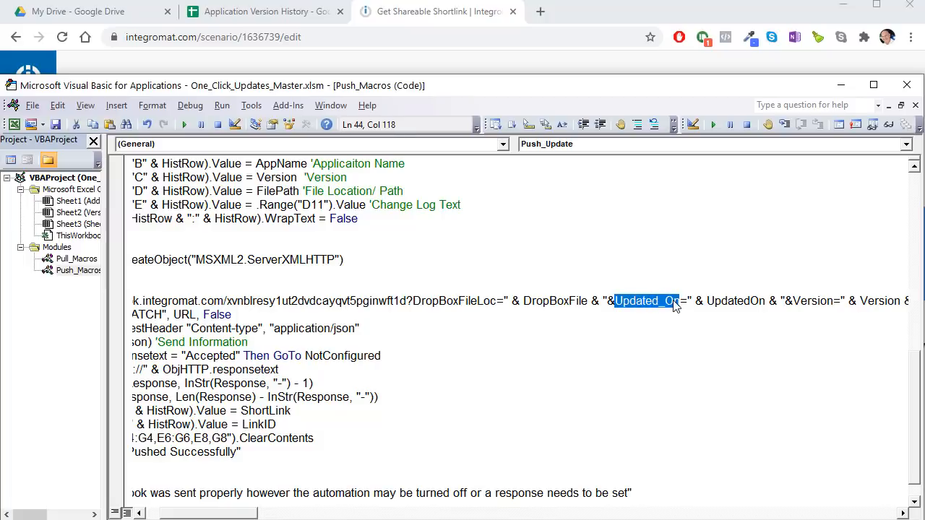
left_click(672, 302)
left_click(665, 302)
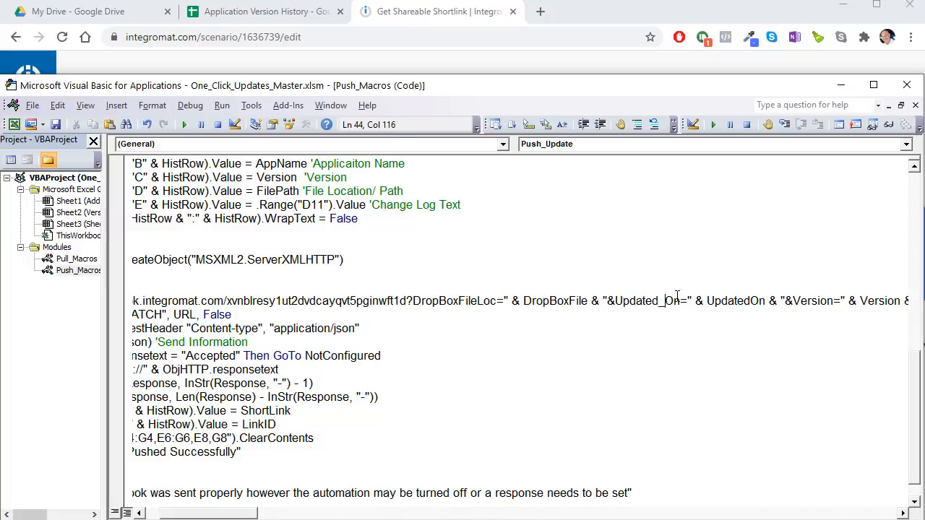
Step: Highlight the UpdatedOn variable, then the Version and AppName parameters in the URL
left_click(707, 301)
left_click_drag(707, 302, 763, 304)
left_click_drag(242, 515, 284, 517)
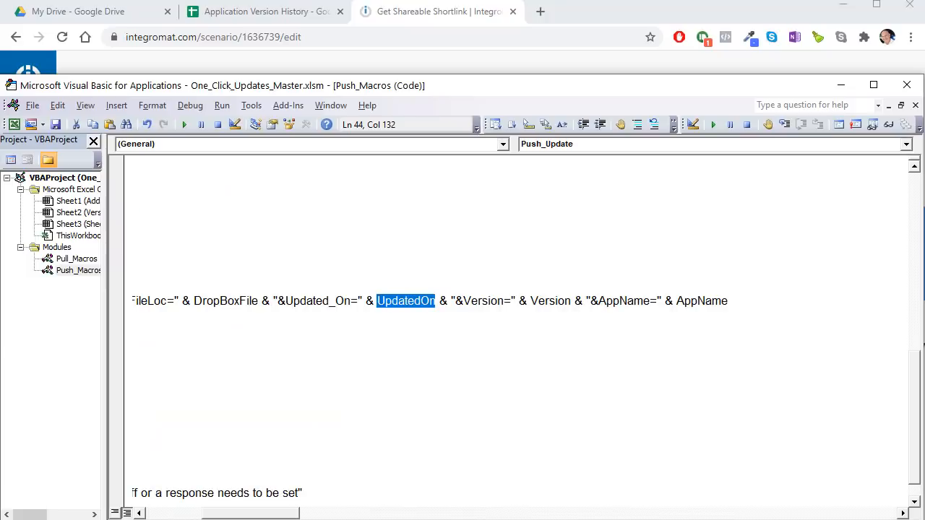
left_click(499, 301)
left_click(553, 302)
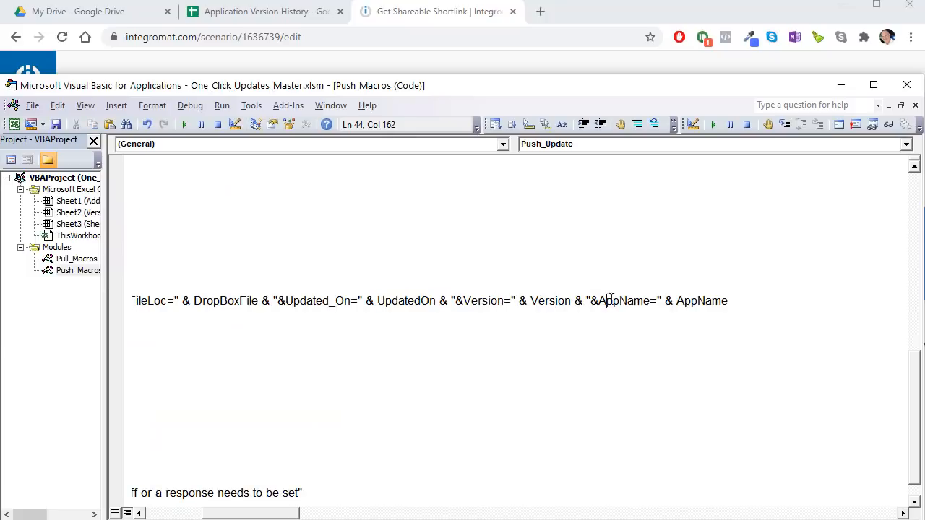
left_click_drag(690, 300, 697, 301)
scroll(148, 312, "left", 10)
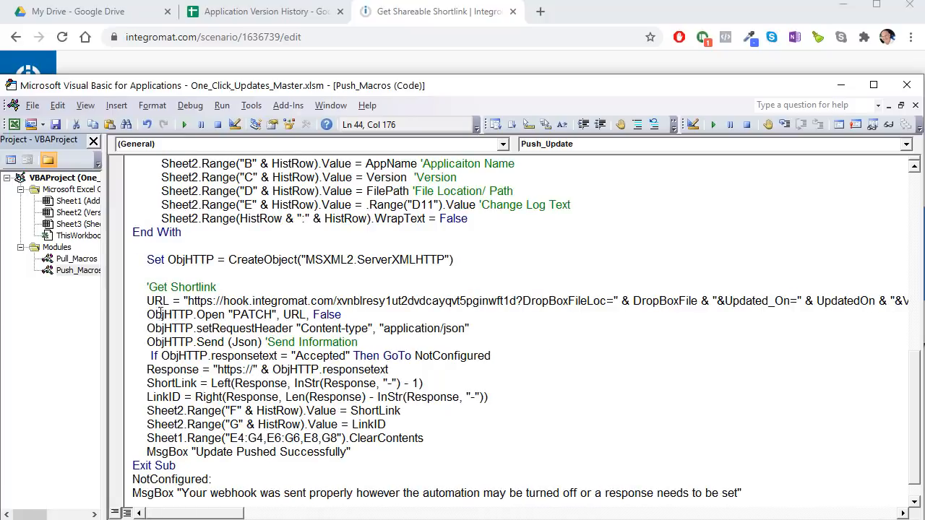
Step: Select the ObjHTTP Open, setRequestHeader and Send lines and highlight the "Accepted" response check
left_click_drag(363, 316, 138, 316)
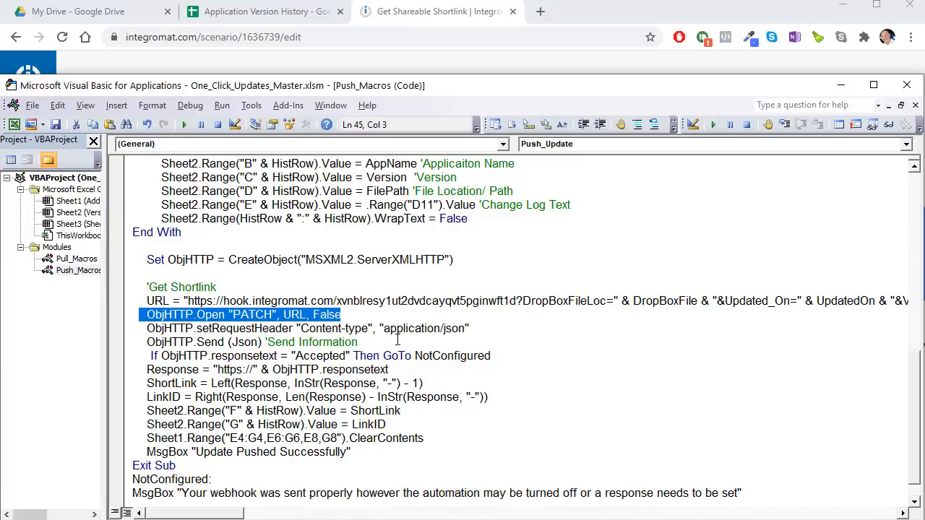
left_click_drag(397, 339, 147, 315)
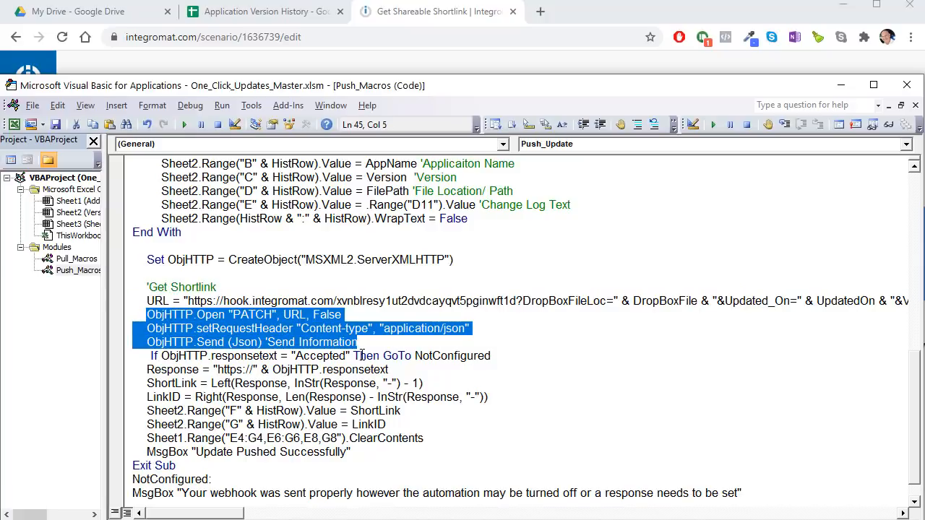
left_click(365, 344)
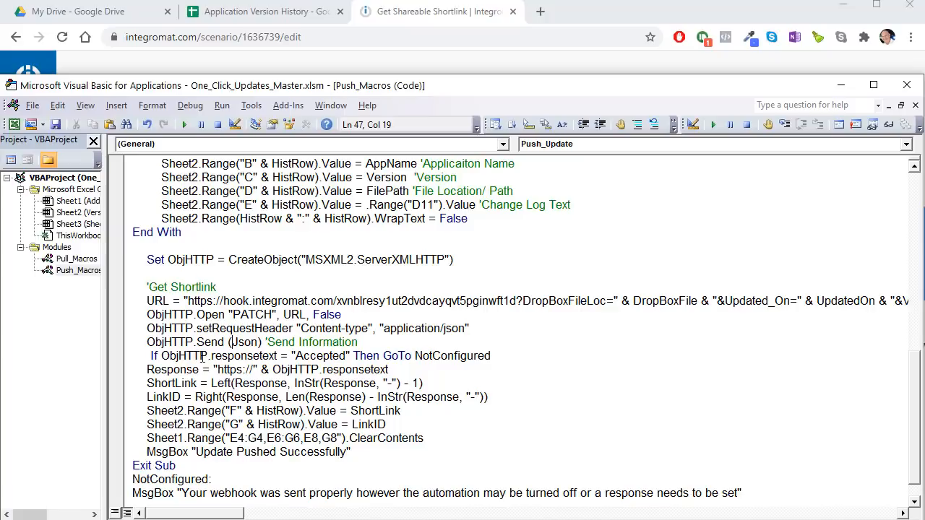
left_click(260, 357)
left_click_drag(295, 357, 340, 356)
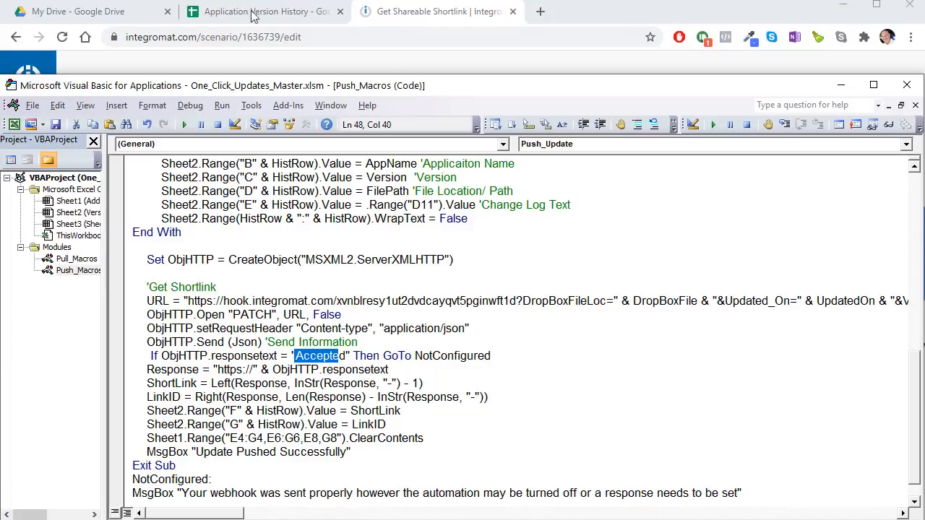
left_click(453, 9)
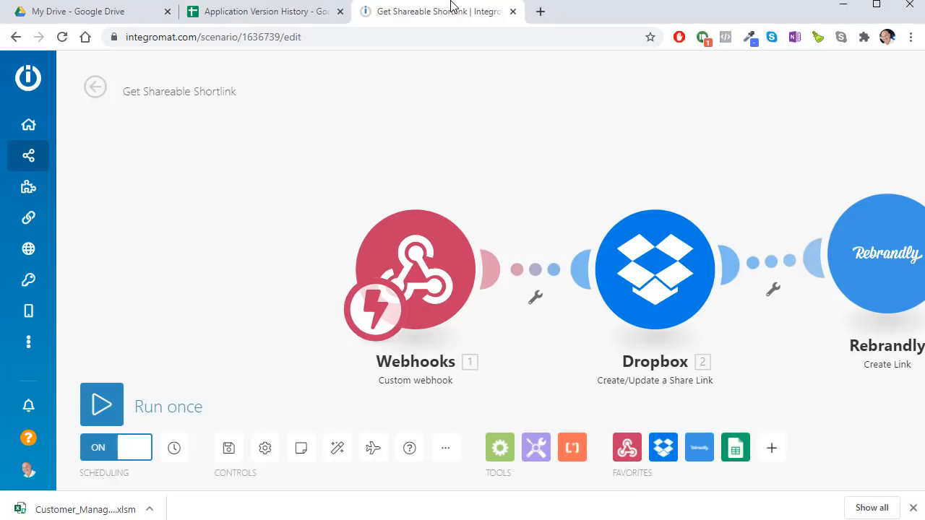
Step: Switch the scenario's scheduling off and back on, then return to the Push_Update code
left_click(143, 454)
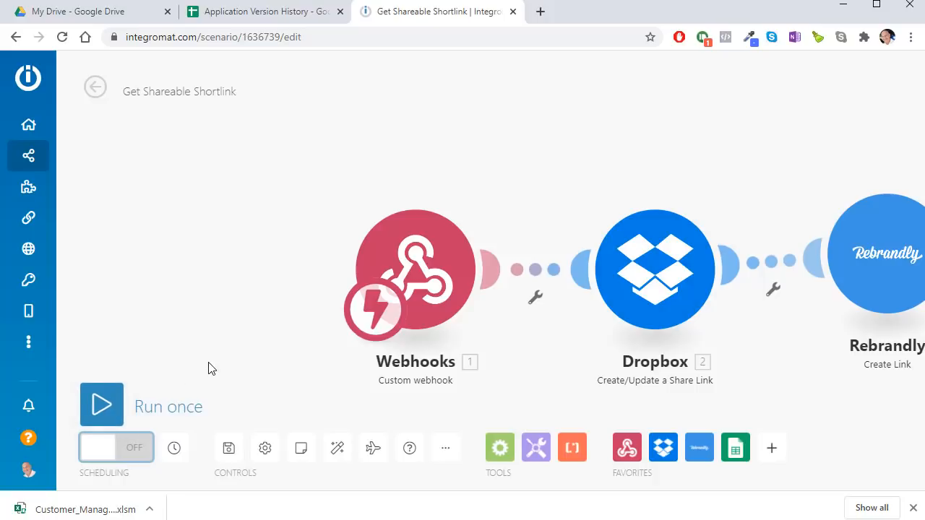
left_click(144, 454)
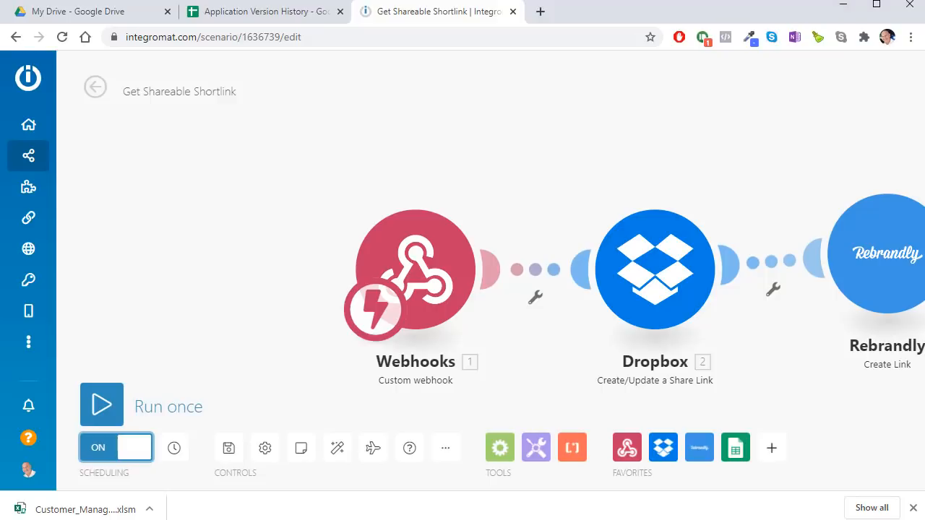
key("alt+Tab")
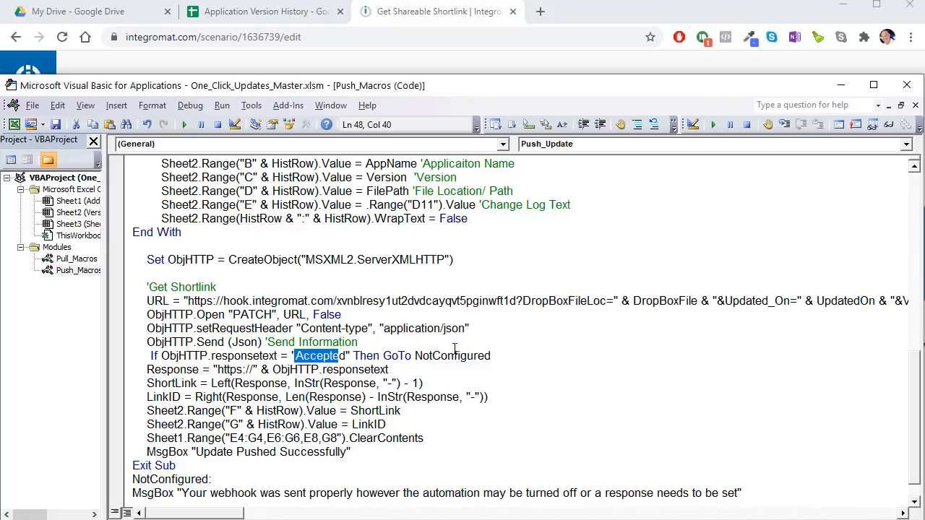
Step: Highlight the NotConfigured jump target, its label line and the webhook warning MsgBox line
left_click_drag(514, 355, 414, 356)
scroll(414, 355, "down", 1)
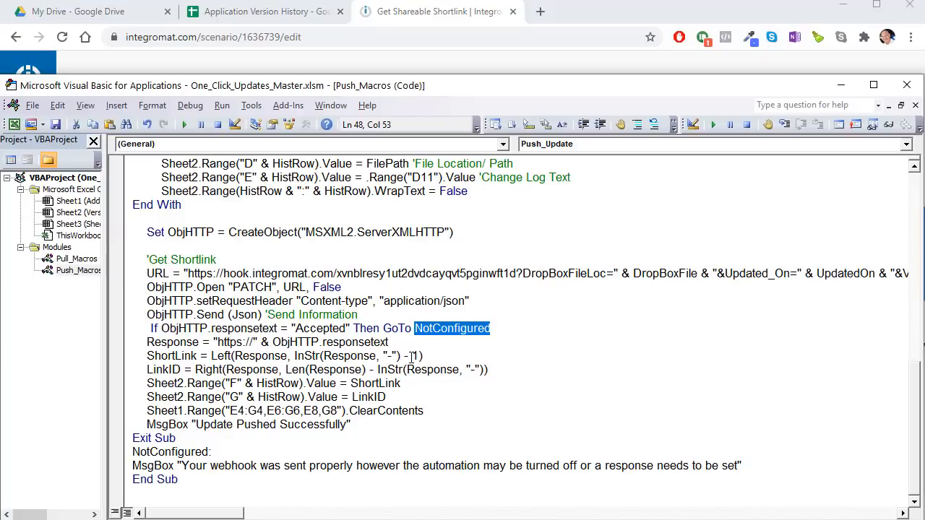
left_click(226, 452)
left_click_drag(212, 451, 103, 453)
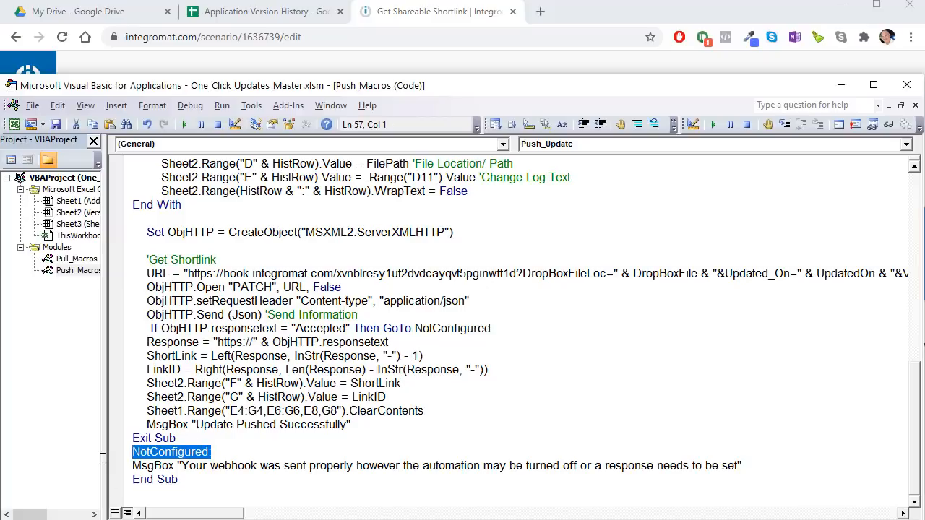
left_click_drag(754, 465, 202, 469)
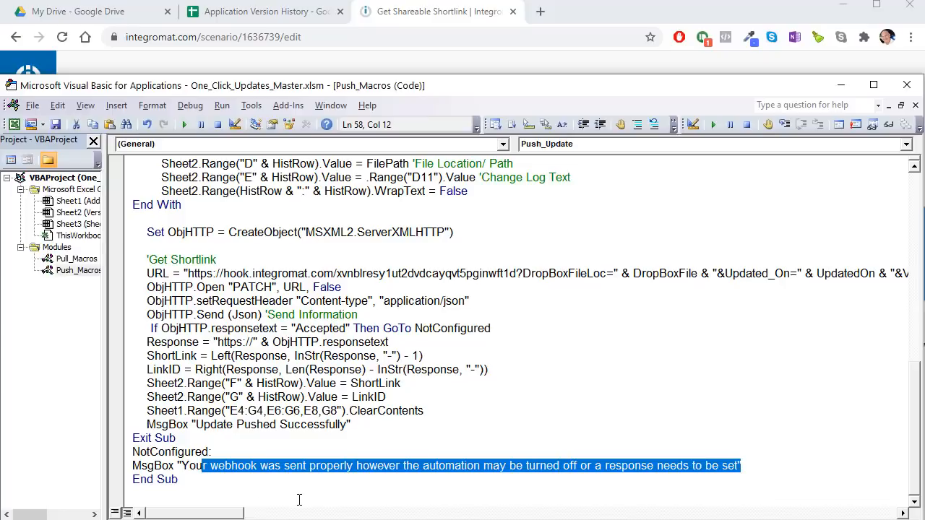
left_click(672, 481)
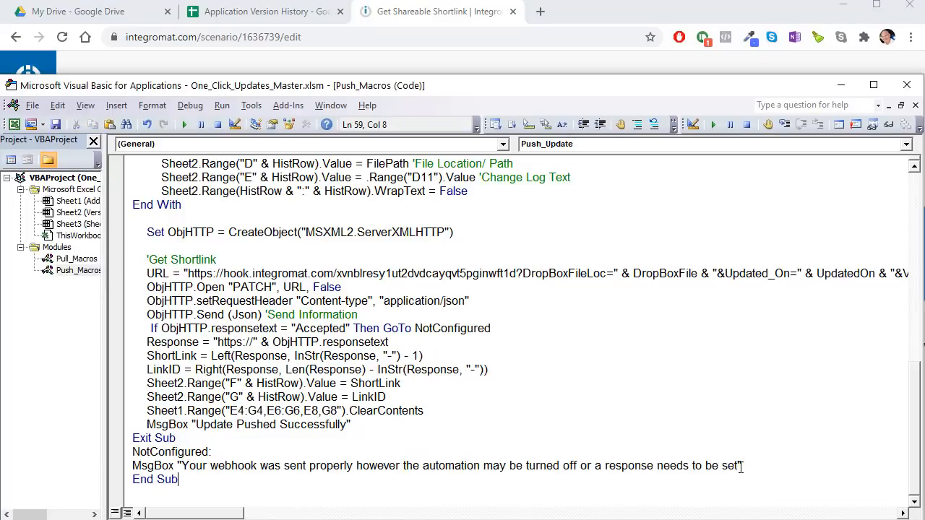
left_click_drag(741, 465, 132, 467)
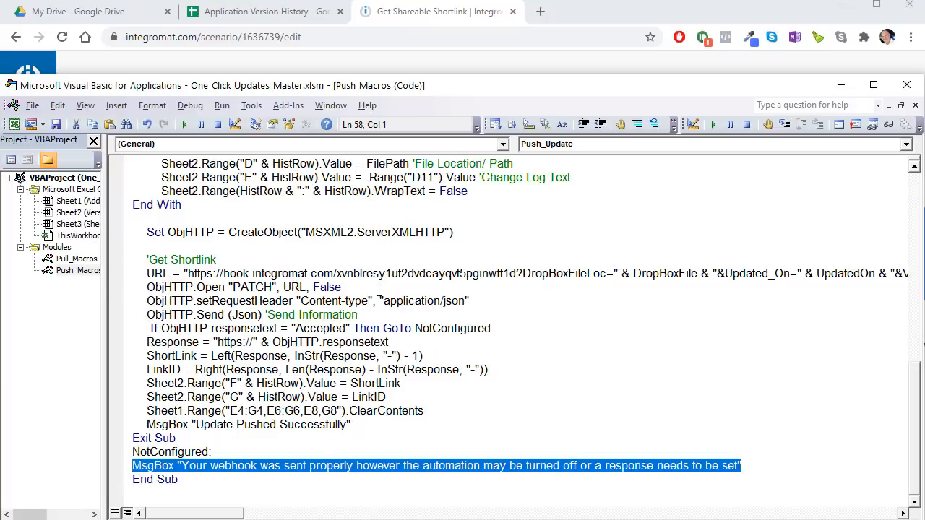
left_click_drag(368, 328, 331, 328)
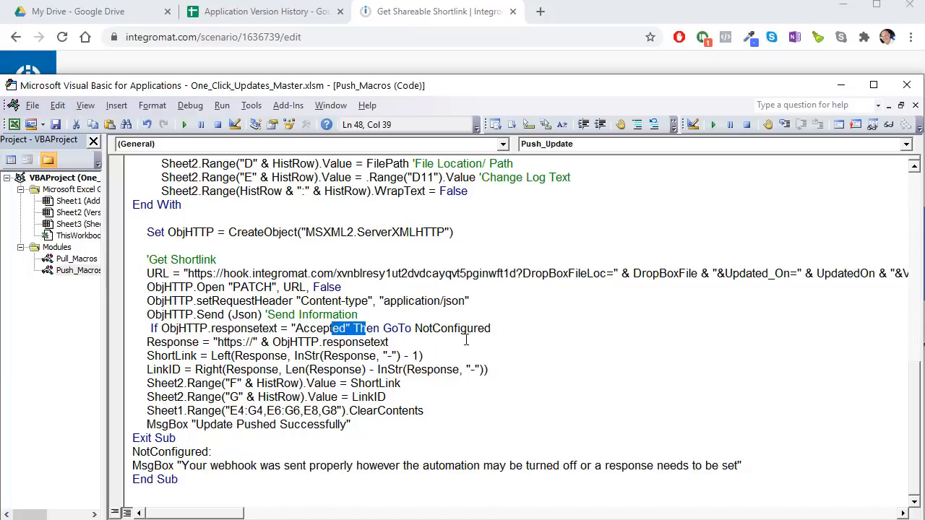
left_click_drag(145, 345, 193, 340)
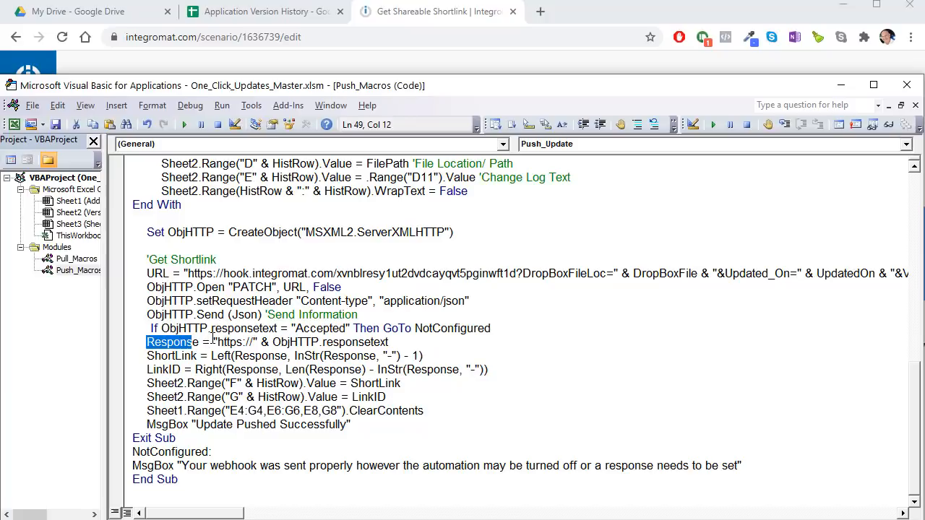
left_click_drag(214, 341, 252, 344)
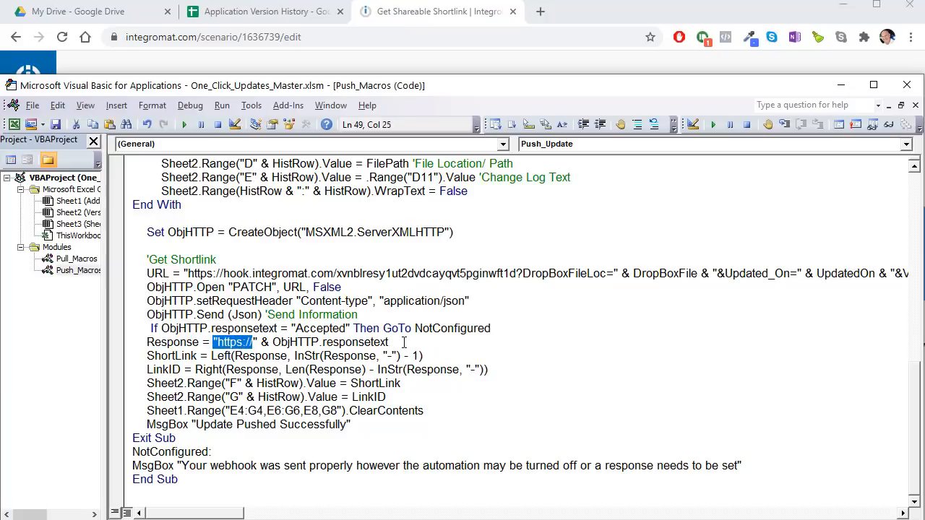
left_click_drag(404, 342, 261, 341)
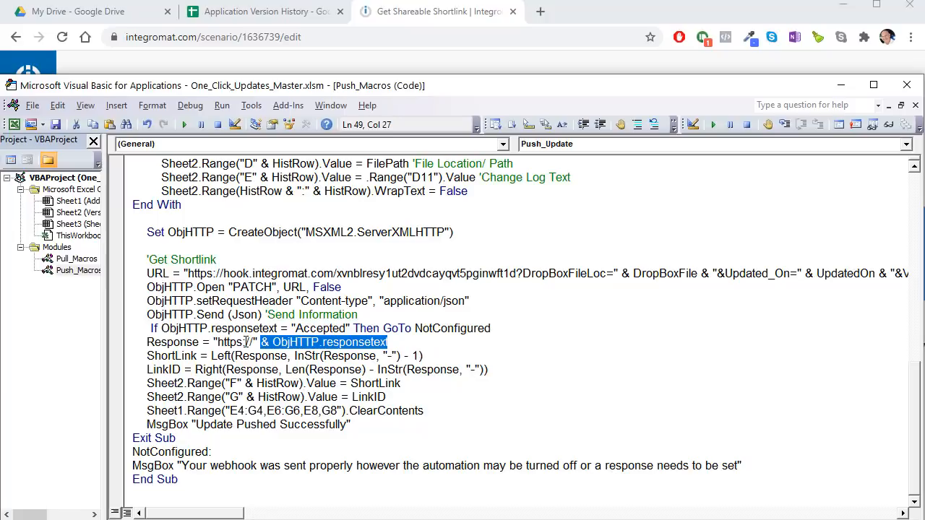
left_click(284, 13)
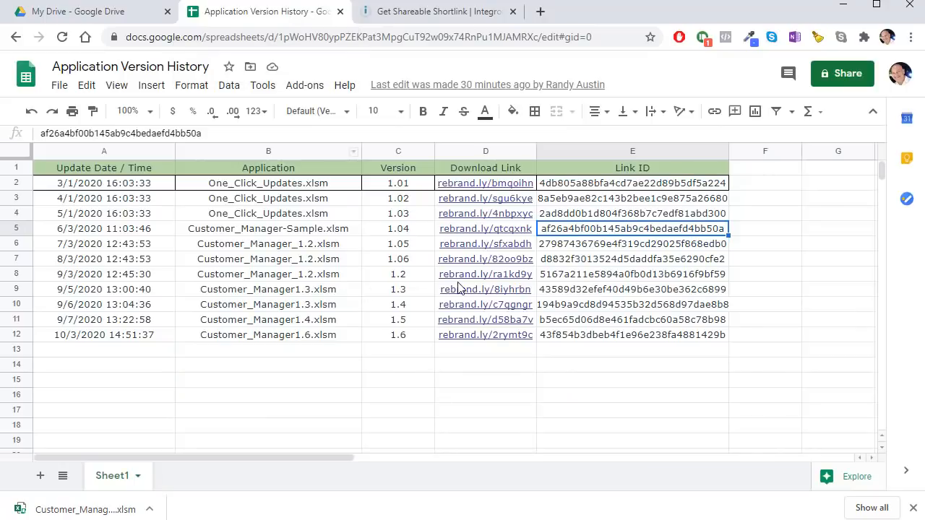
left_click(492, 366)
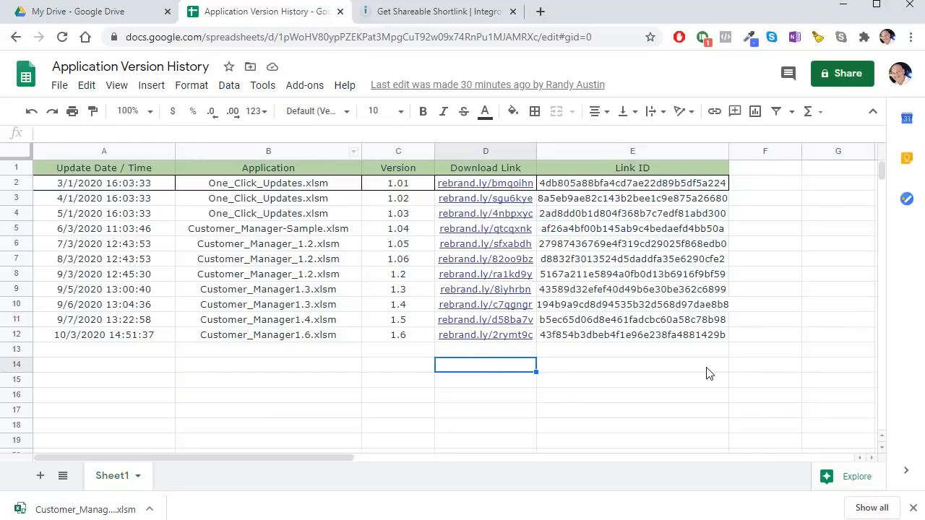
key("Up")
key("Up")
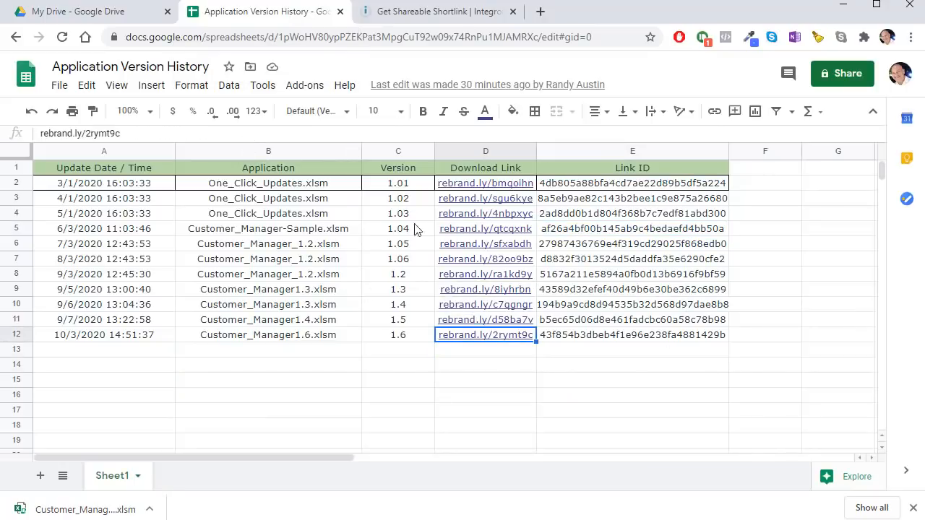
triple_click(133, 131)
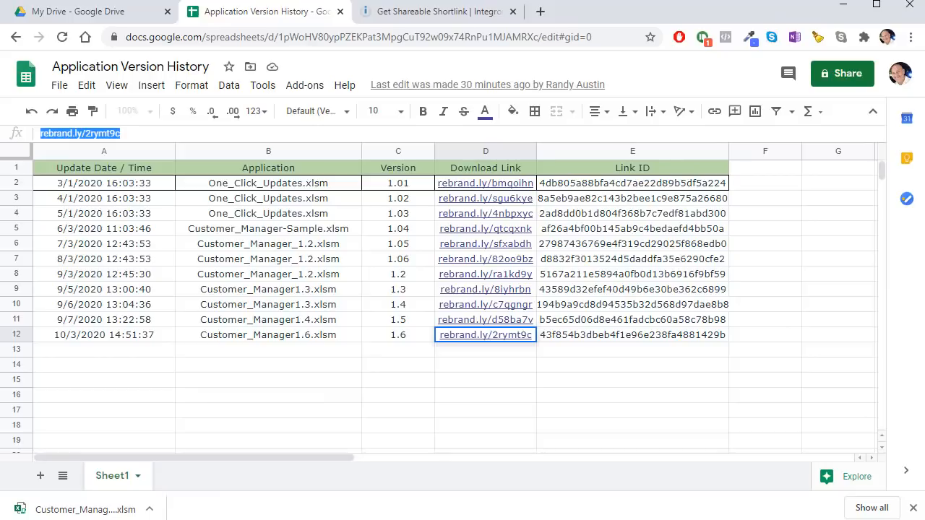
key("Return")
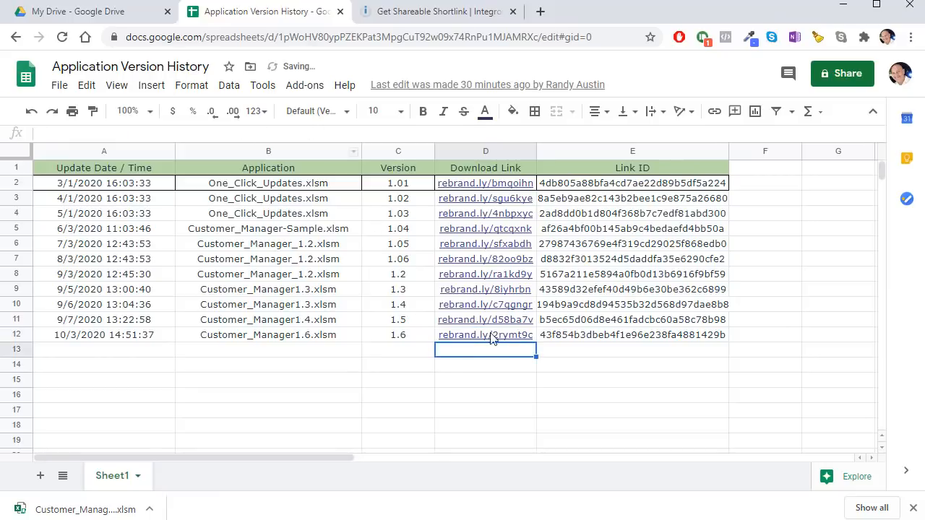
mouse_move(476, 340)
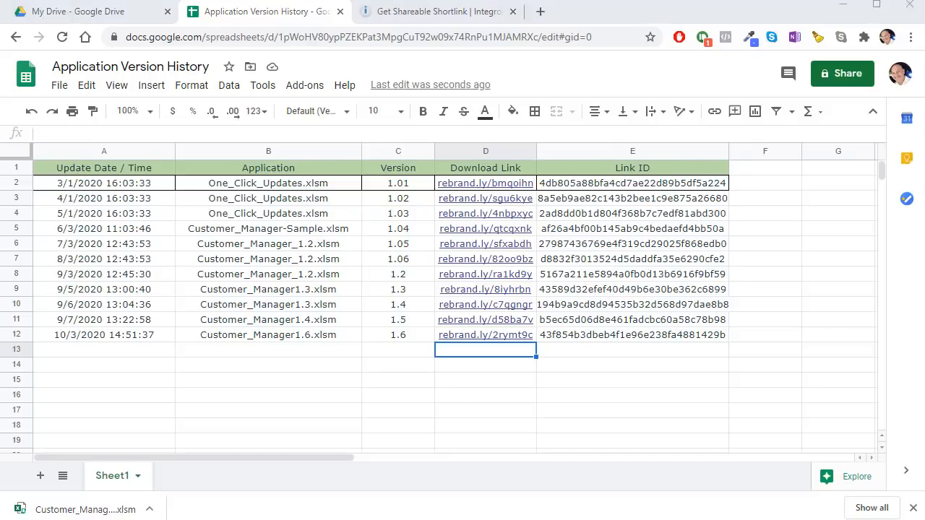
key("alt+Tab")
left_click(429, 219)
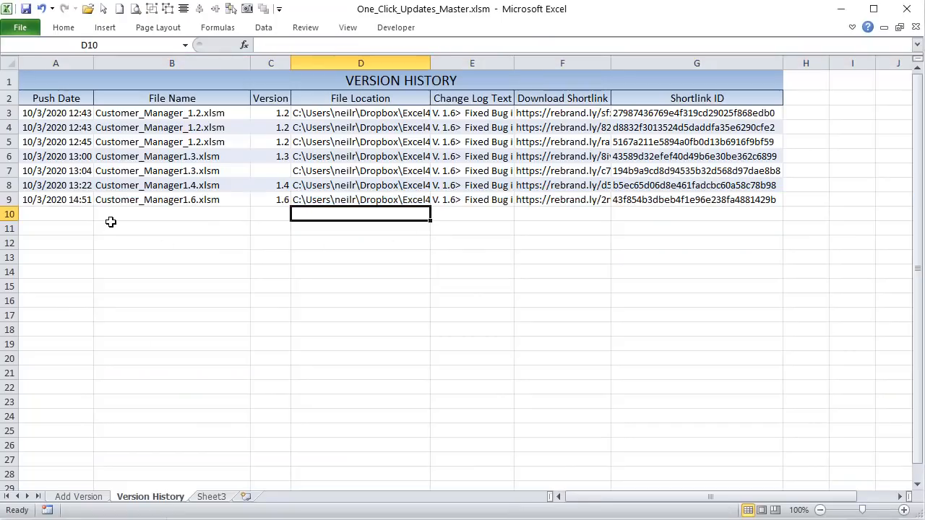
left_click(536, 110)
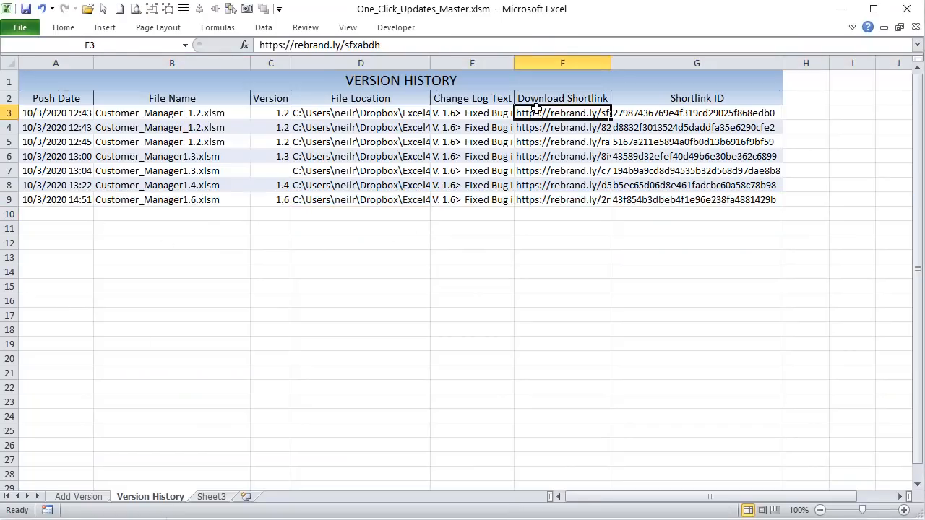
left_click_drag(295, 45, 388, 44)
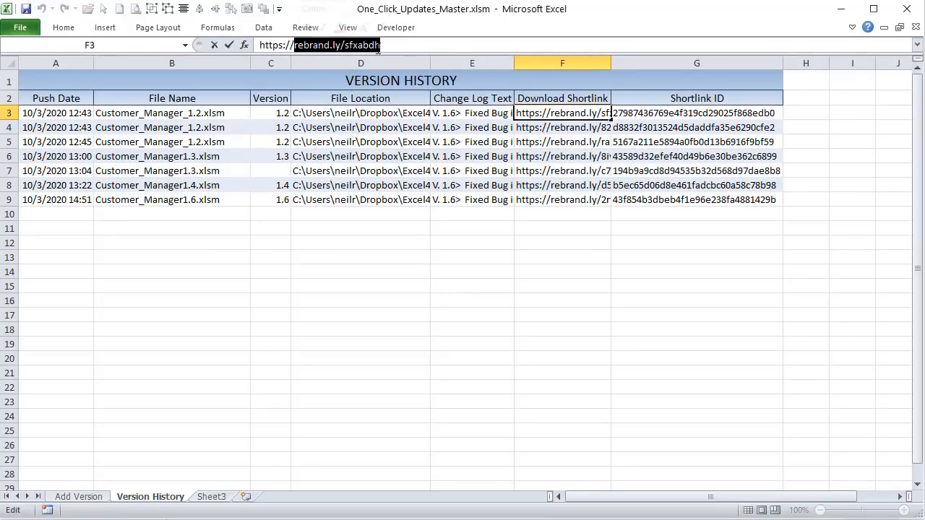
left_click_drag(291, 45, 242, 44)
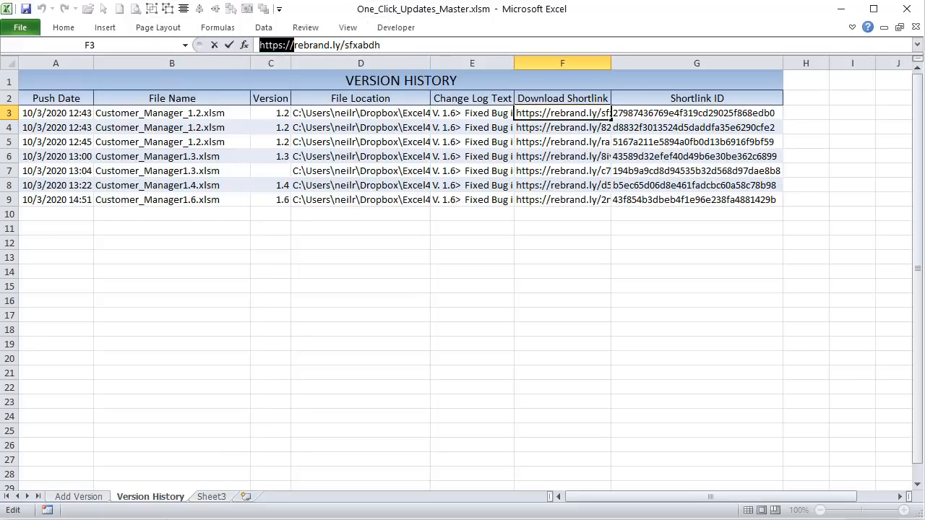
key("alt+F11")
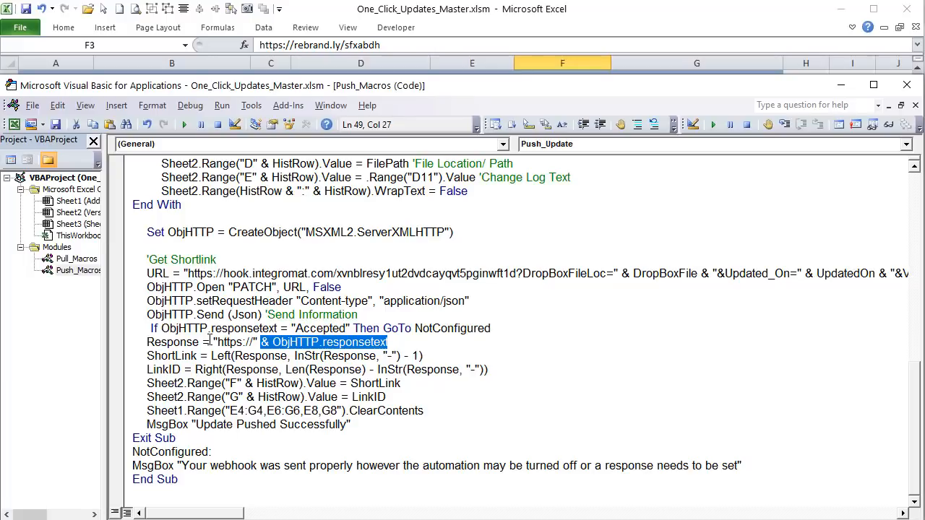
Step: Compare row 3's shortlink in F3 with its Shortlink ID in G3
left_click(353, 27)
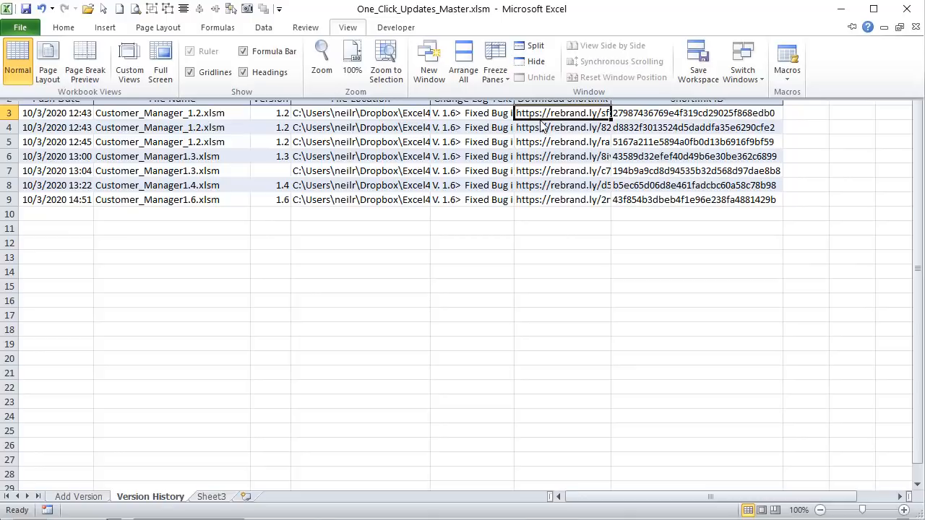
left_click(568, 143)
left_click(674, 126)
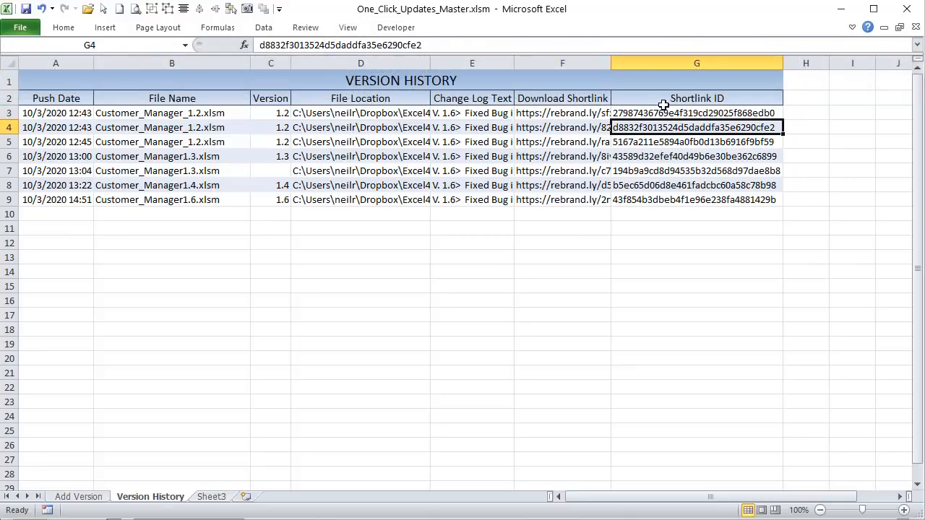
left_click(659, 111)
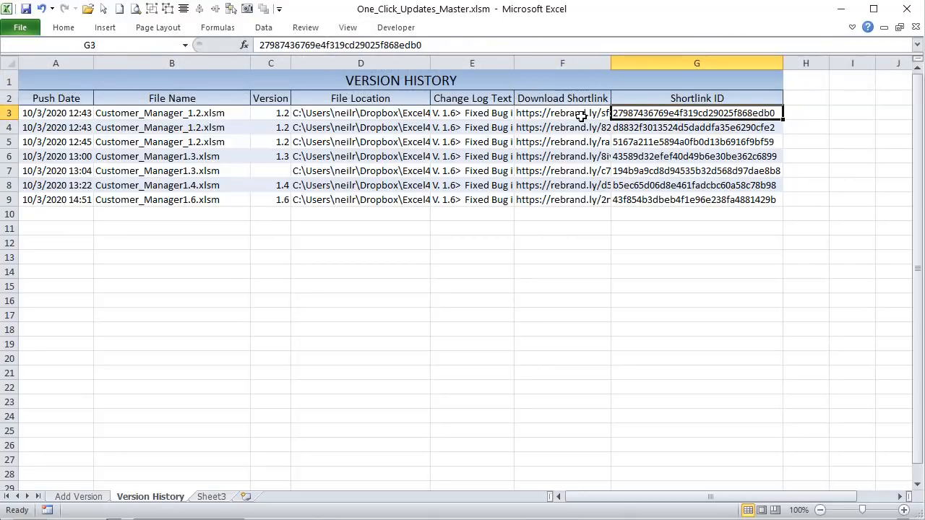
left_click_drag(569, 110, 626, 113)
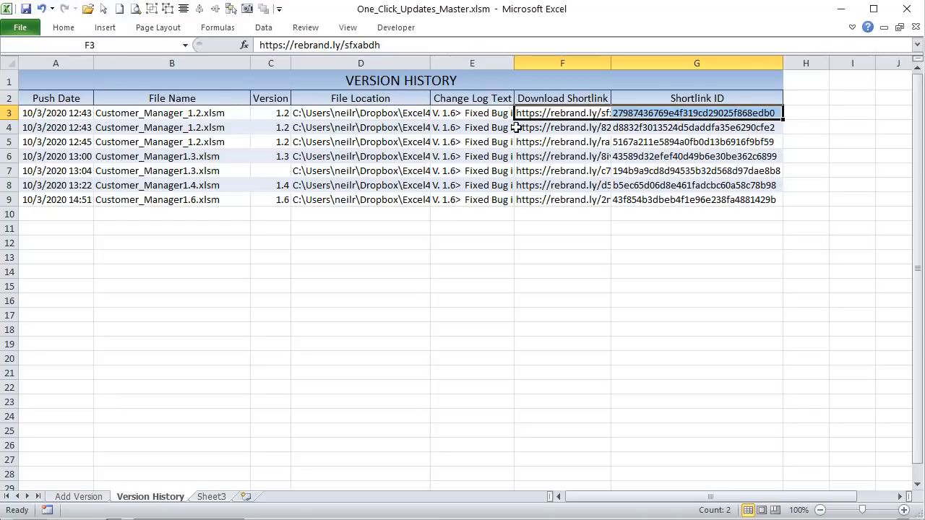
left_click(551, 113)
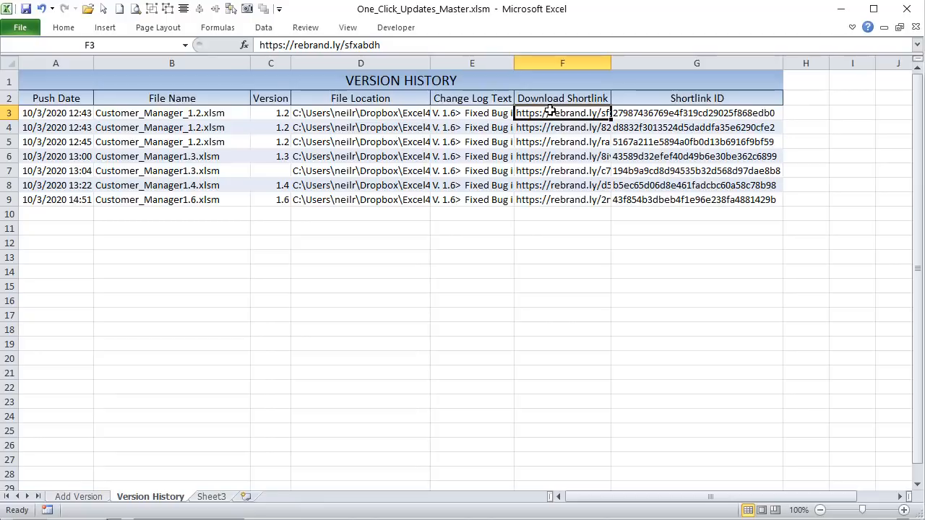
left_click(669, 117)
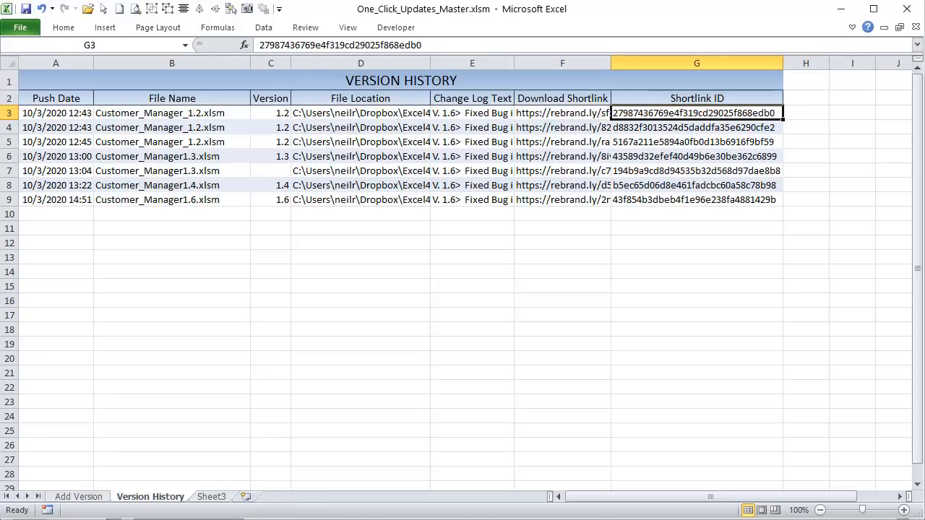
Step: Highlight the Response and LinkID variables, the dash delimiter and the Left function
key("alt+F11")
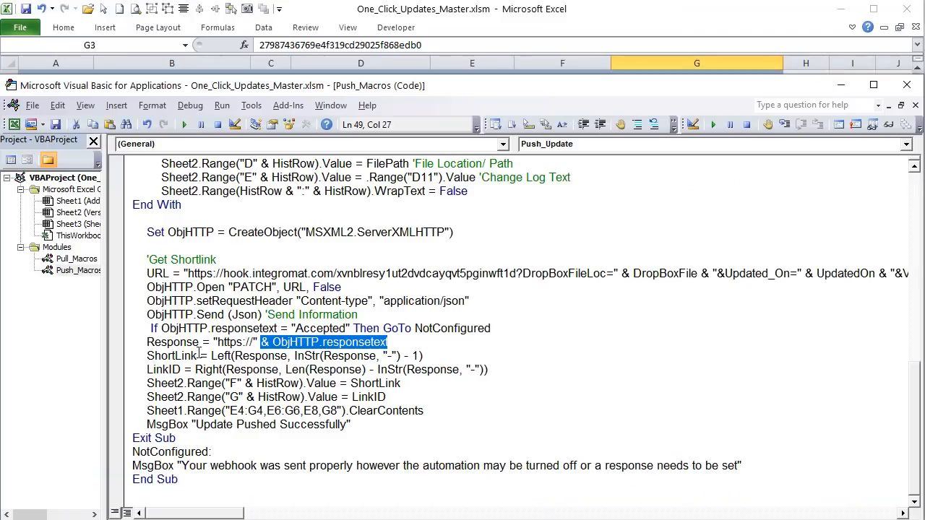
left_click(381, 341)
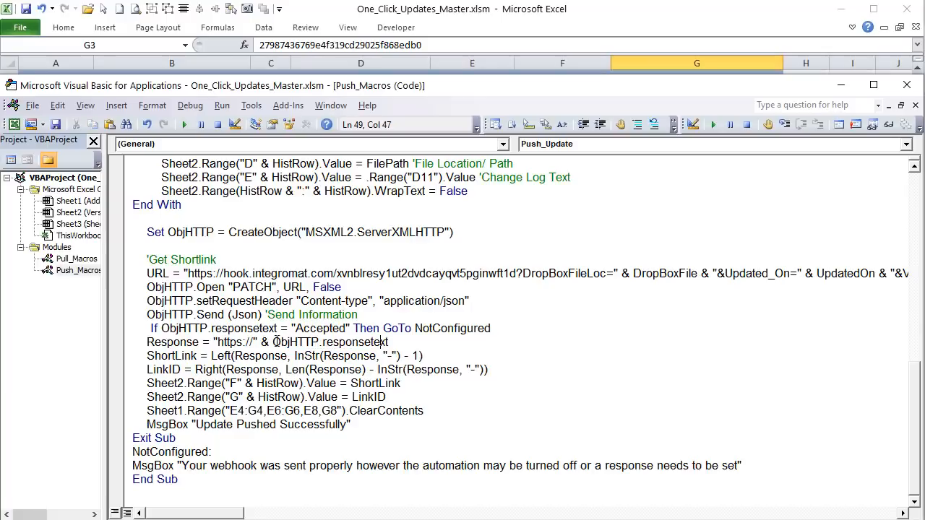
double_click(389, 343)
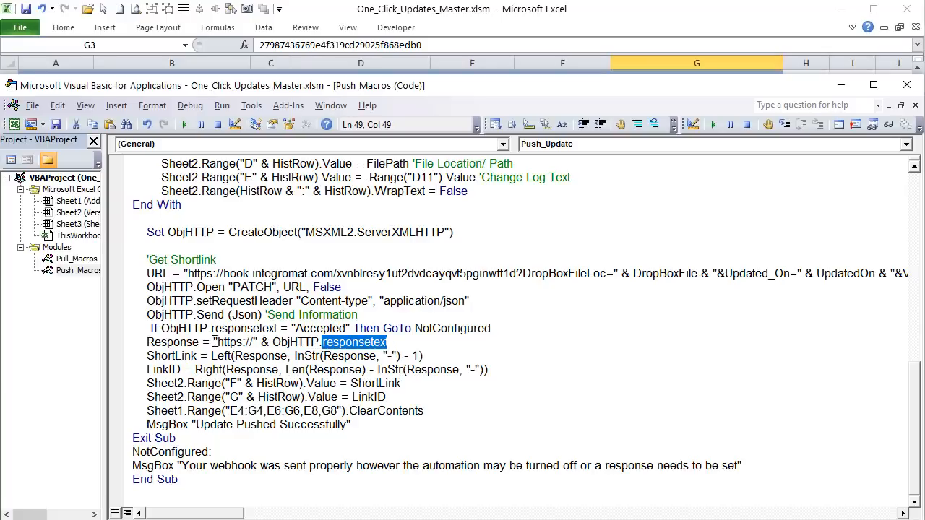
left_click_drag(199, 342, 147, 342)
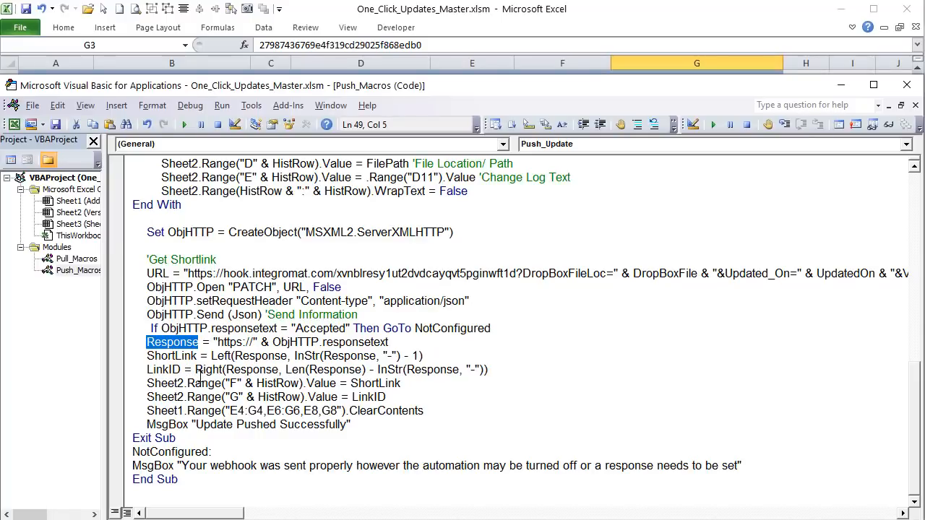
left_click_drag(198, 356, 146, 369)
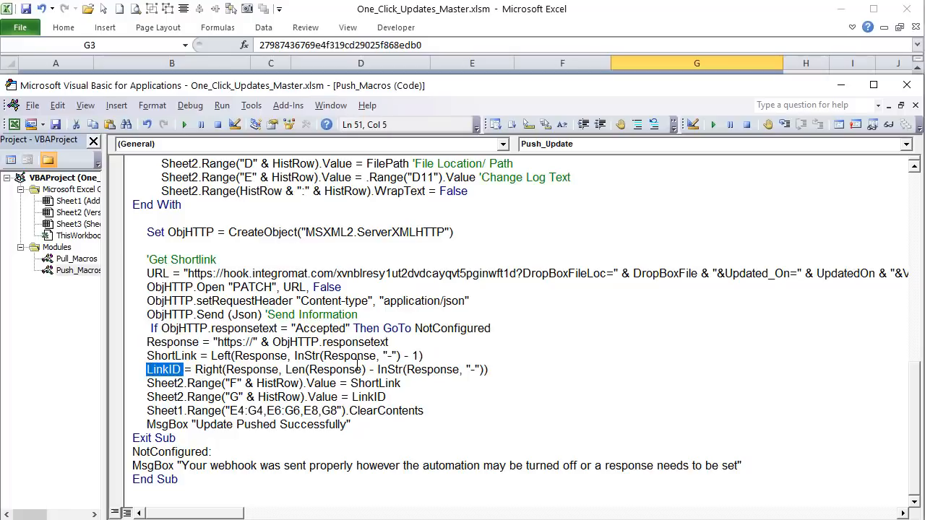
left_click_drag(385, 356, 394, 357)
left_click_drag(236, 356, 211, 356)
left_click(267, 357)
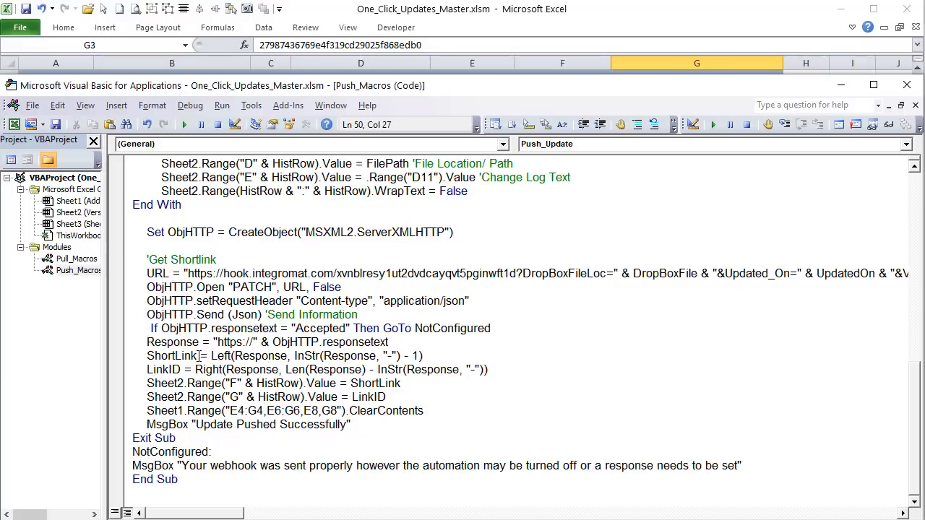
left_click_drag(198, 355, 147, 355)
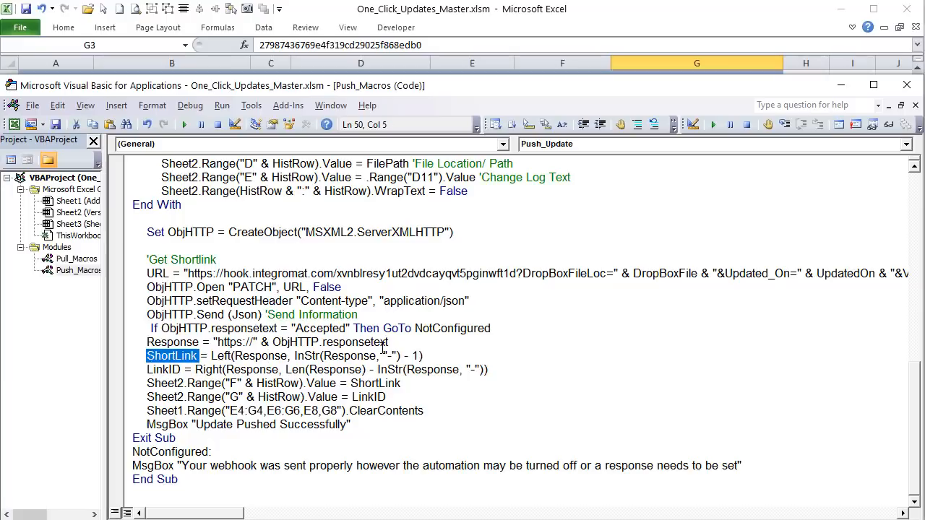
left_click_drag(394, 355, 387, 356)
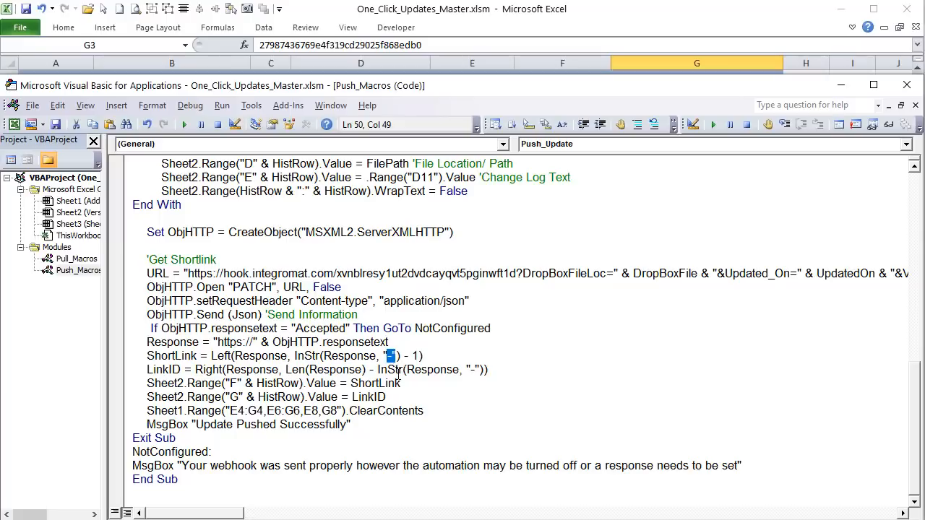
left_click_drag(198, 355, 147, 356)
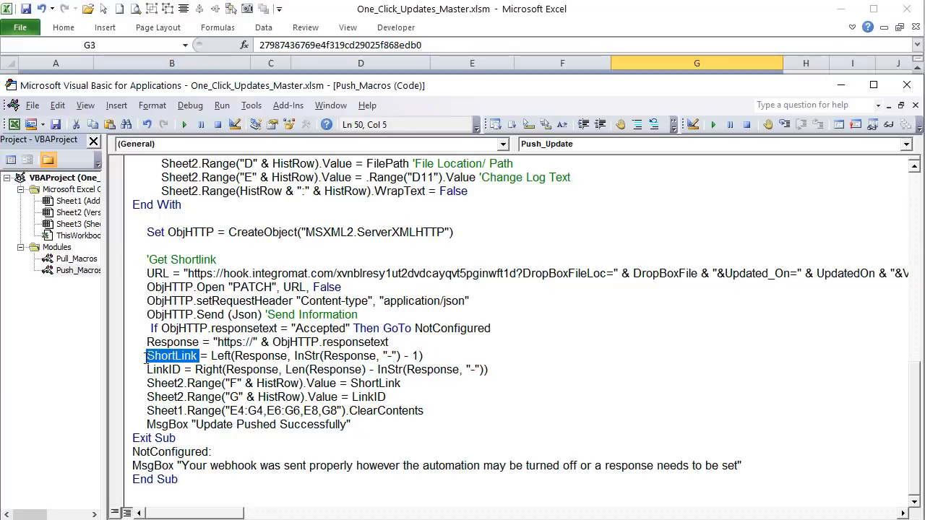
left_click_drag(217, 342, 252, 342)
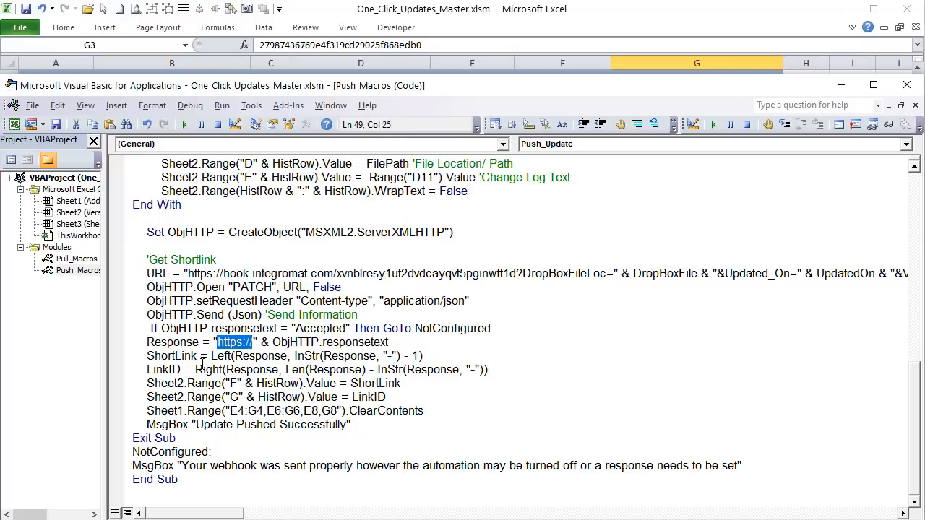
left_click_drag(198, 356, 147, 369)
left_click(182, 370)
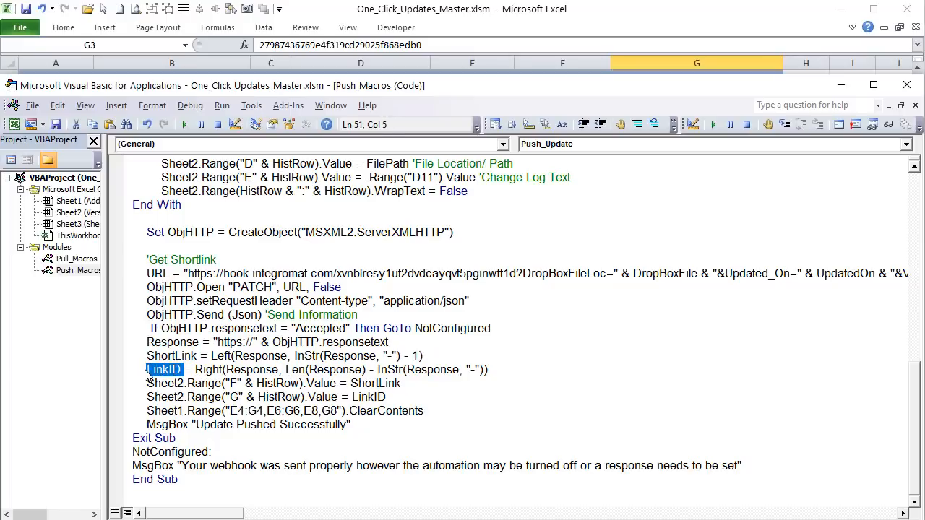
Step: Highlight the LinkID line's Right function, dash delimiter and InStr expression
left_click_drag(206, 370, 218, 370)
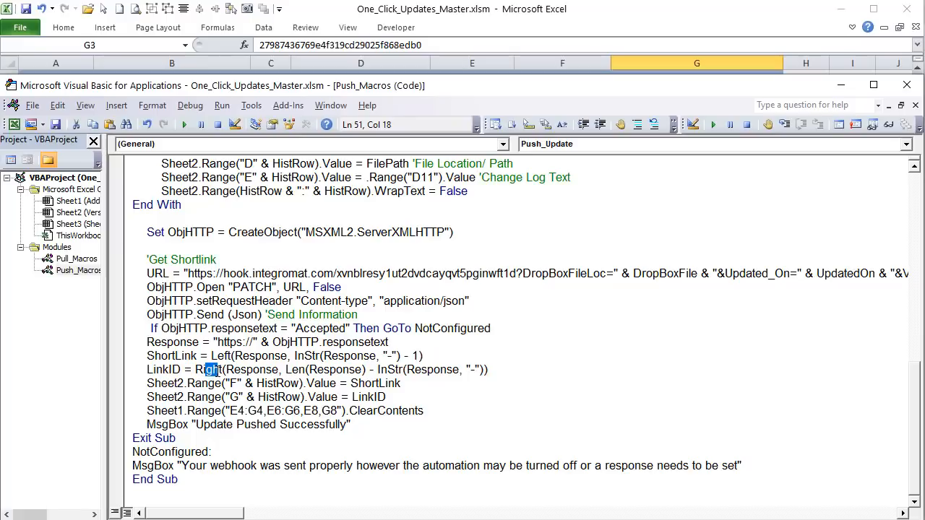
left_click_drag(474, 370, 468, 369)
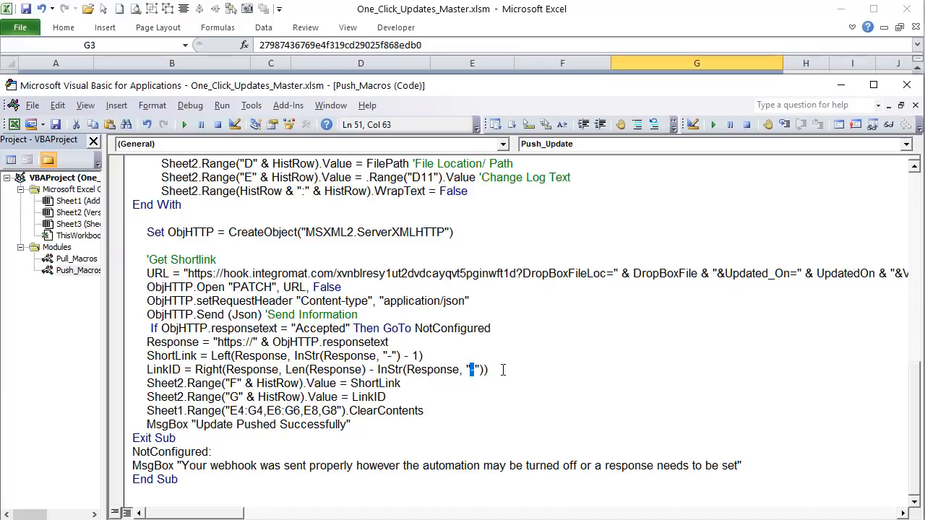
left_click_drag(503, 370, 388, 372)
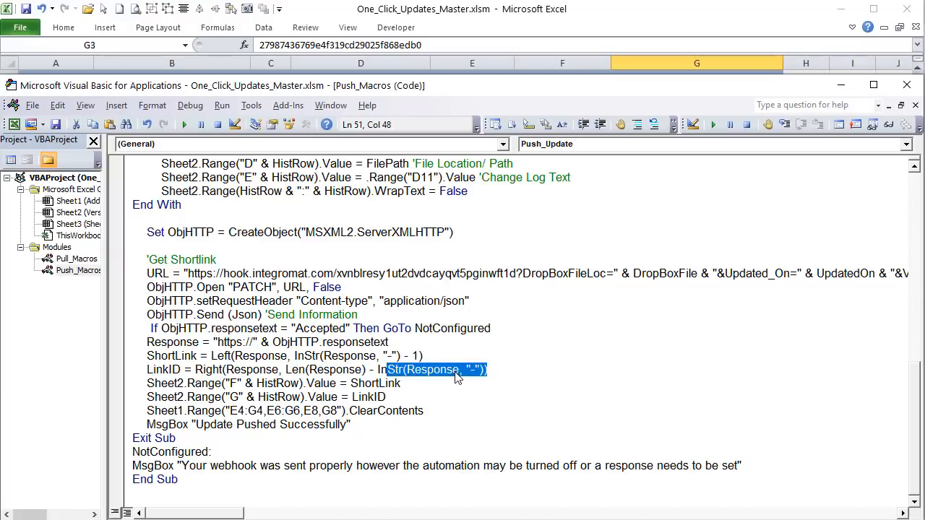
left_click_drag(185, 370, 146, 369)
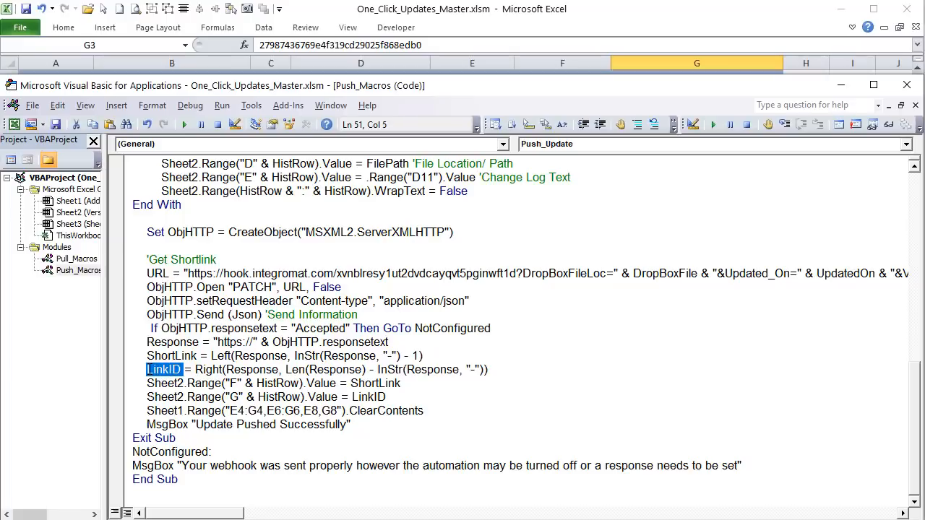
left_click_drag(197, 356, 148, 356)
left_click(186, 370)
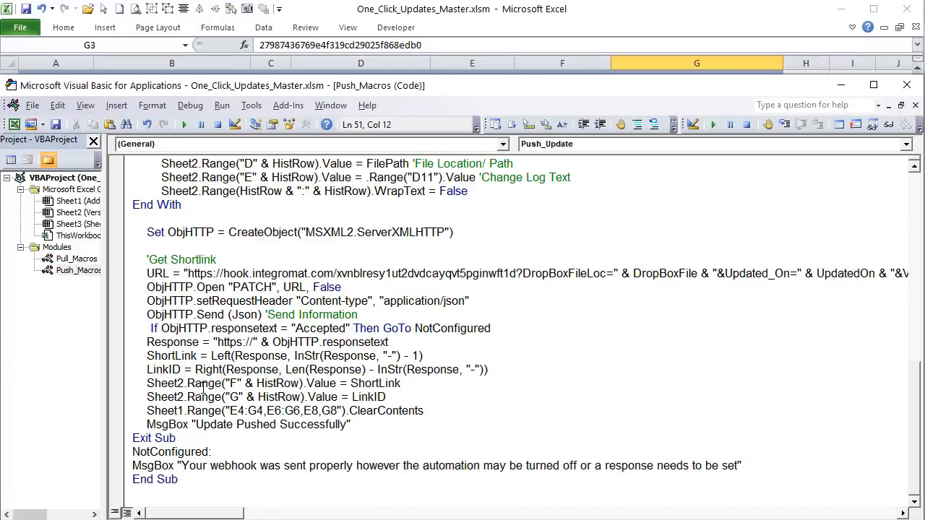
left_click(449, 49)
Step: Select the row 7 and row 8 shortlinks and the G7 Shortlink ID on Version History
left_click(581, 166)
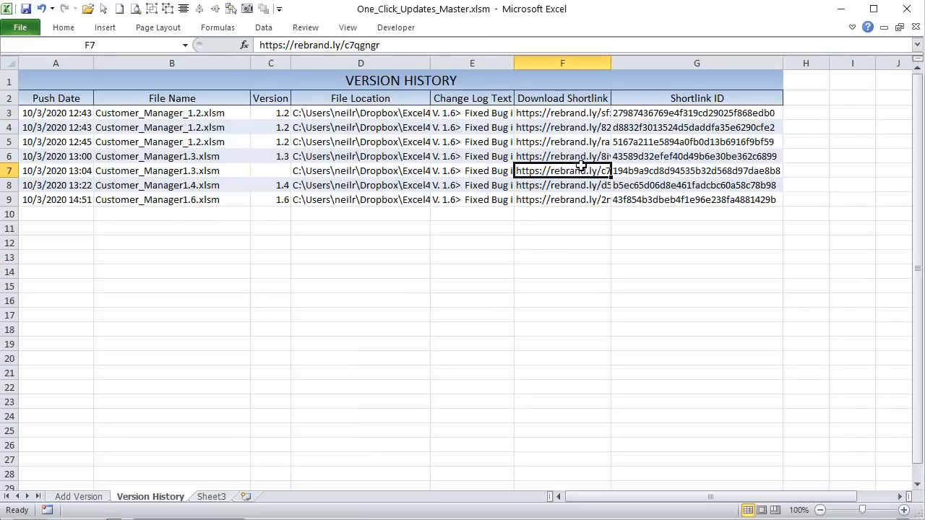
left_click(665, 170)
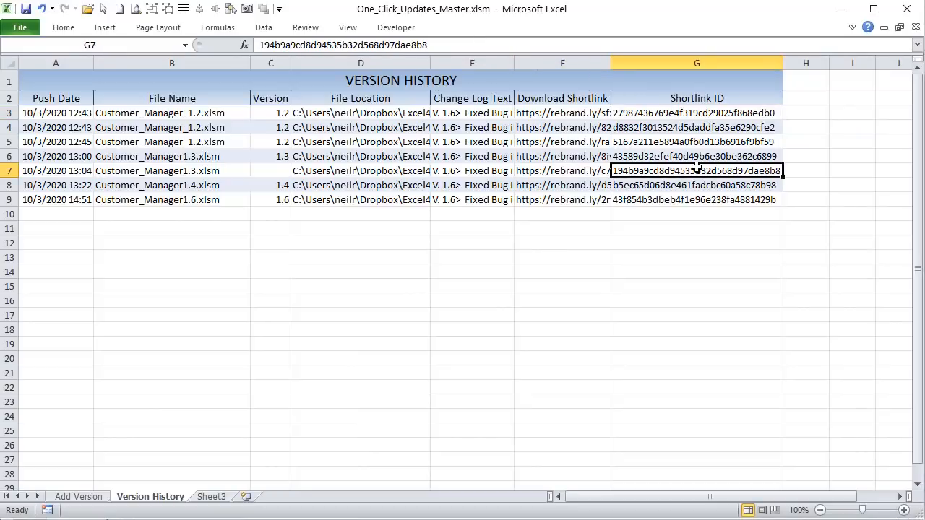
left_click(568, 185)
left_click(72, 213)
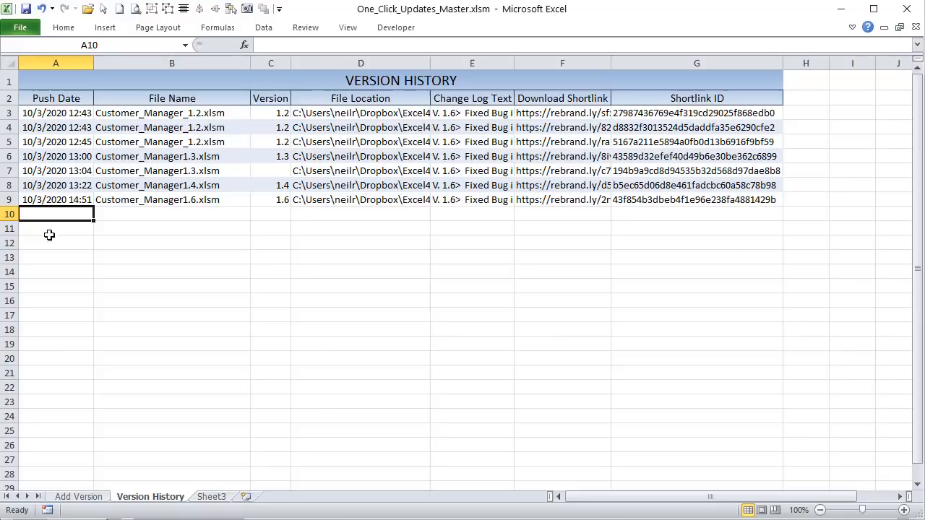
left_click(546, 173)
left_click(637, 172)
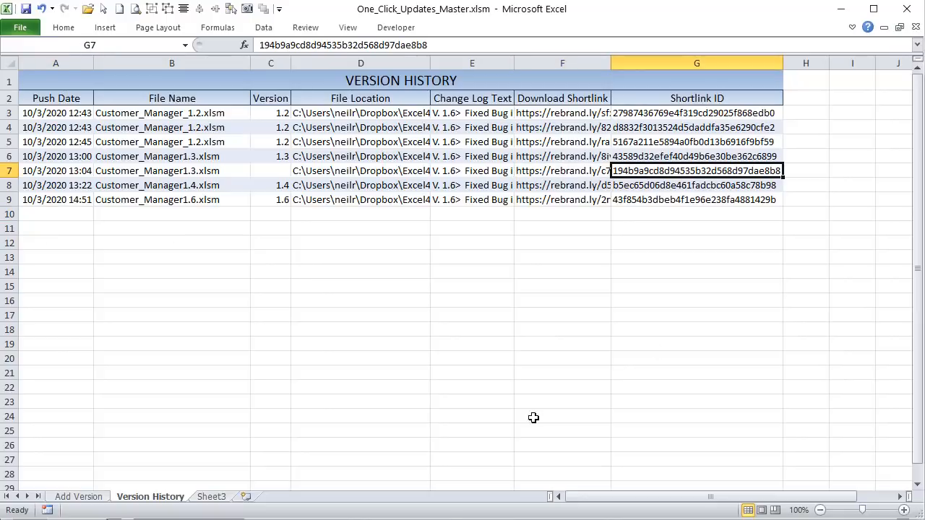
Step: Review the Sheet2.Range G and Sheet1.Range ClearContents lines, then open the Add Version sheet
key("alt+F11")
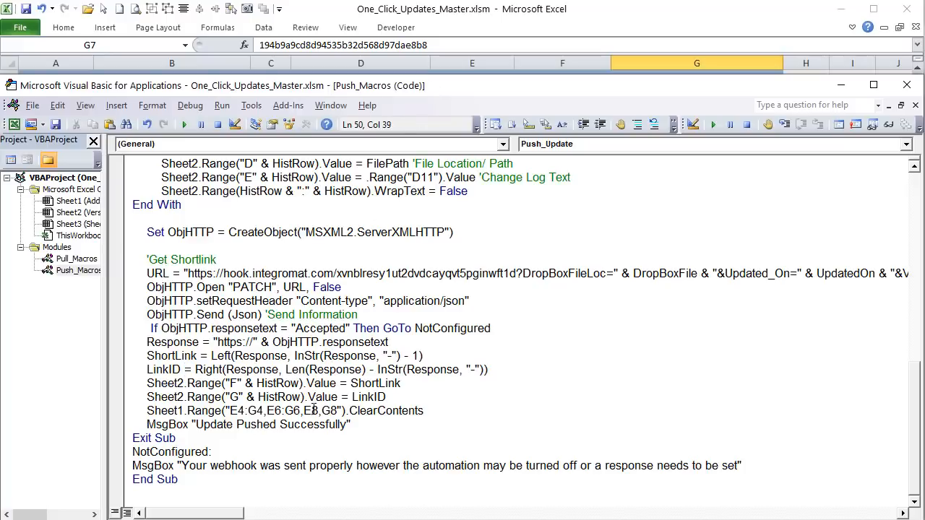
left_click_drag(448, 414, 167, 410)
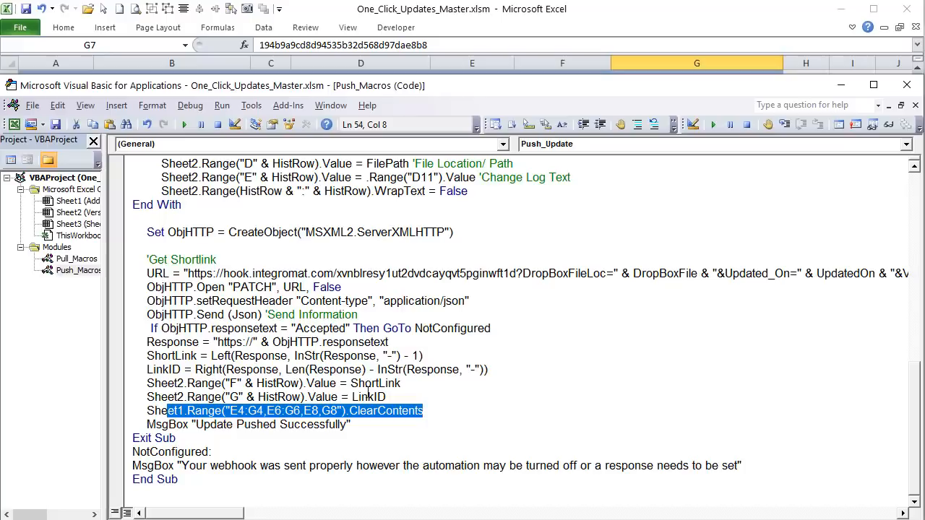
left_click_drag(418, 398, 161, 400)
left_click_drag(457, 410, 57, 412)
left_click(306, 13)
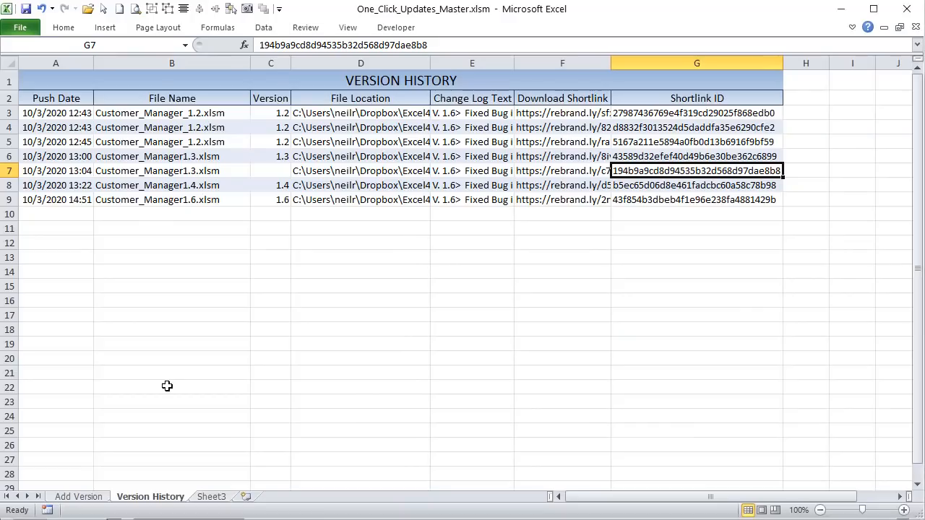
left_click(103, 497)
Step: Check the form's application path, file name, version number and change log cells
left_click(282, 161)
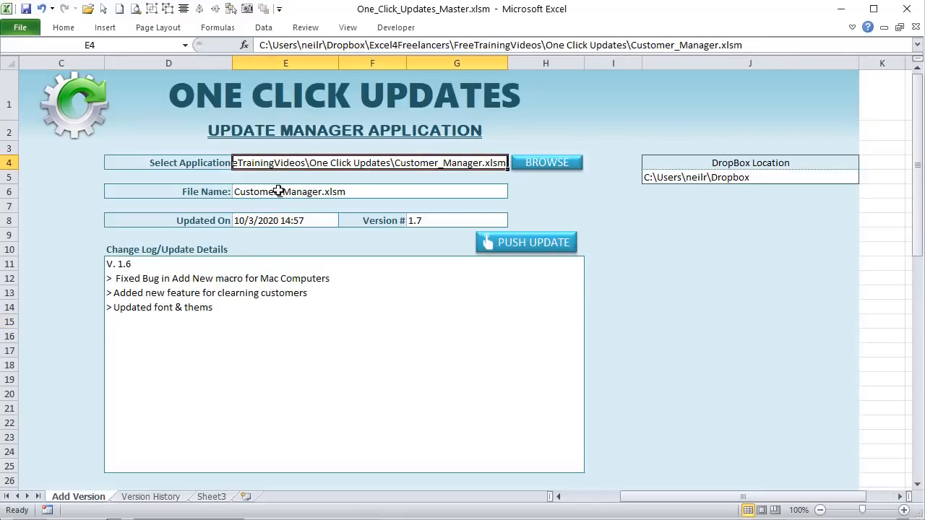
left_click(283, 190)
left_click(271, 228)
left_click(438, 222)
left_click(185, 298)
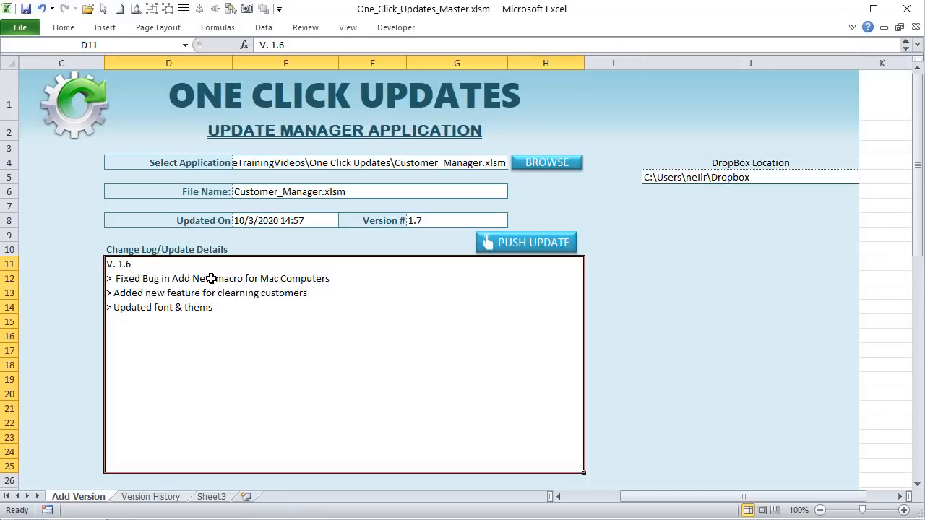
Step: Highlight the 'Update Pushed Successfully' MsgBox line in the push macro
key("alt+F11")
left_click(256, 433)
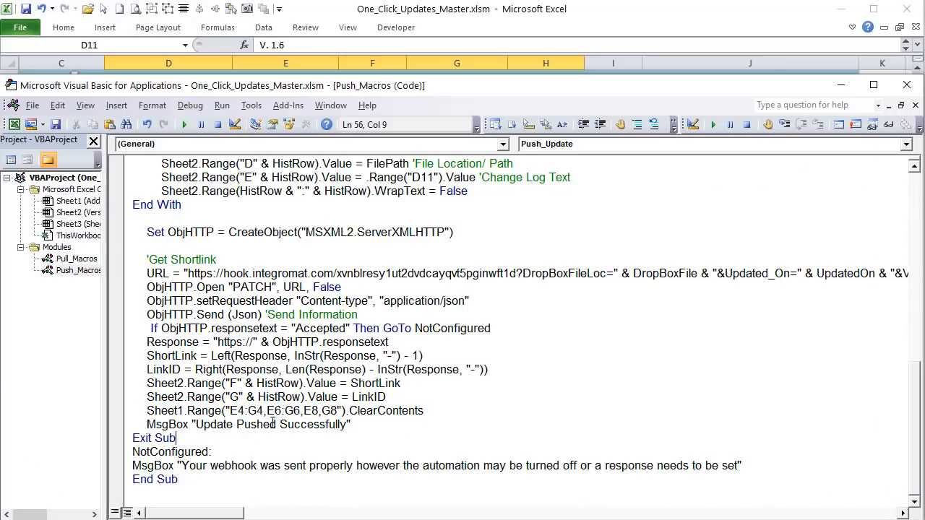
left_click(318, 412)
left_click_drag(384, 423, 106, 430)
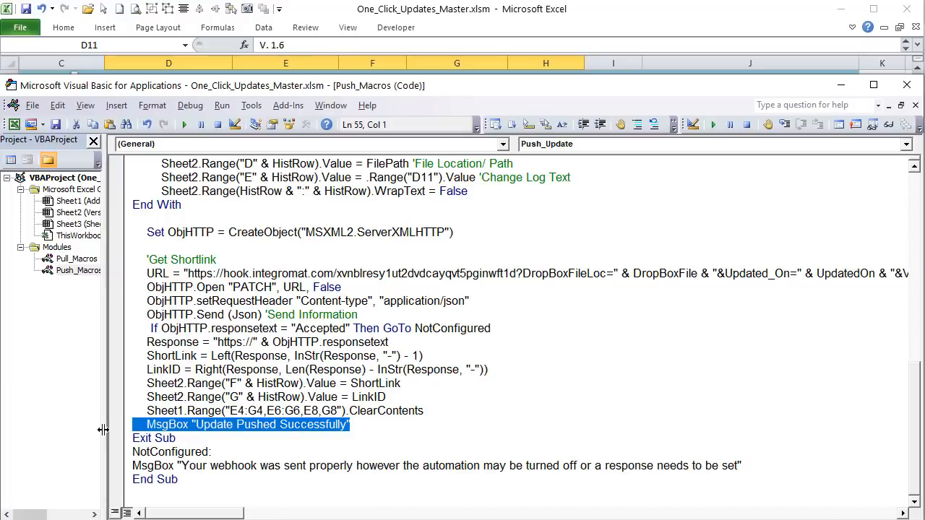
scroll(249, 352, "up", 8)
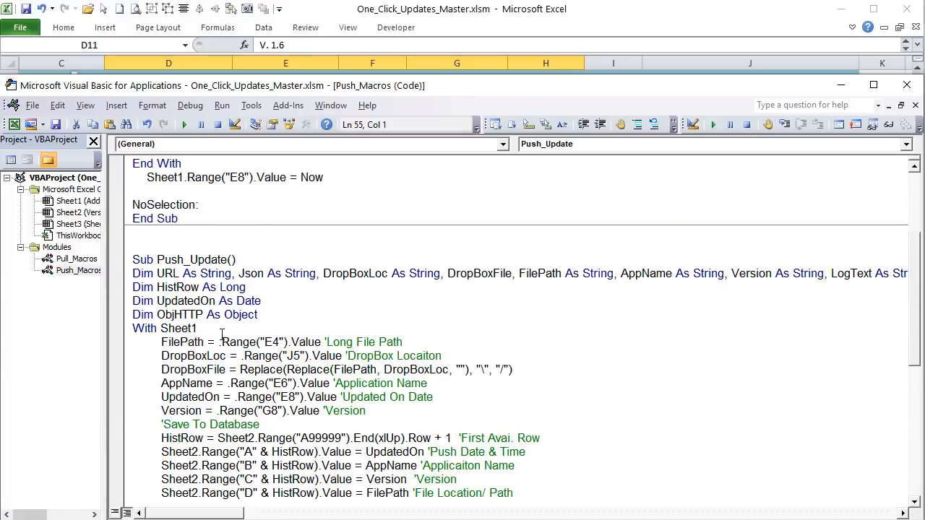
left_click(427, 18)
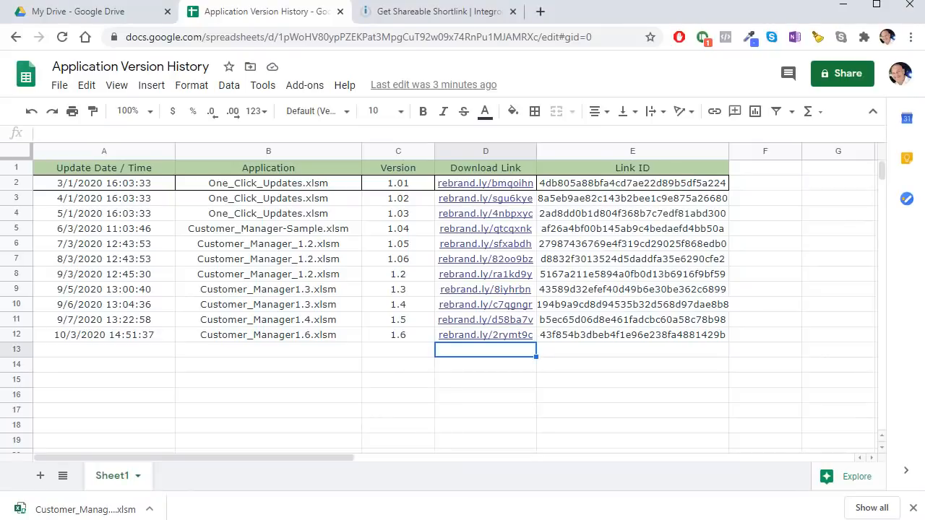
Step: Run the Get Shareable Shortlink scenario once so it awaits data, then return to Excel
left_click(410, 14)
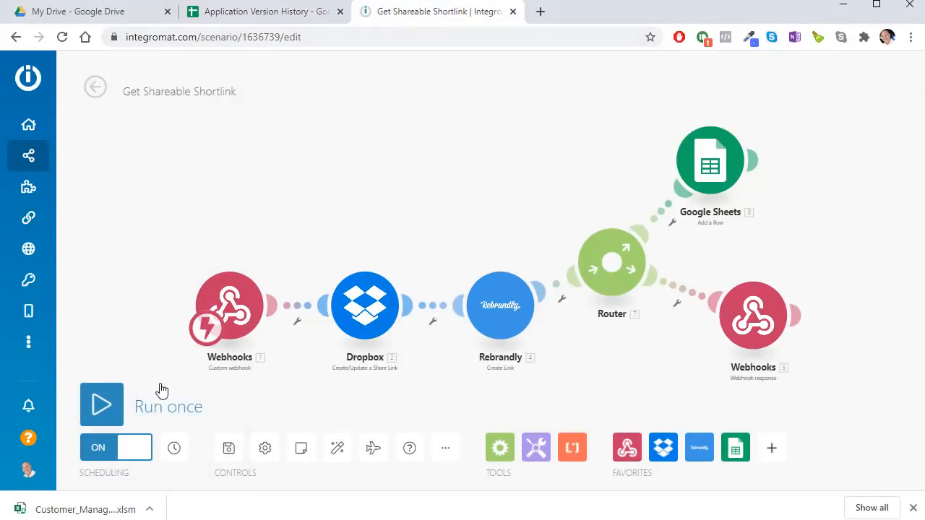
left_click(119, 409)
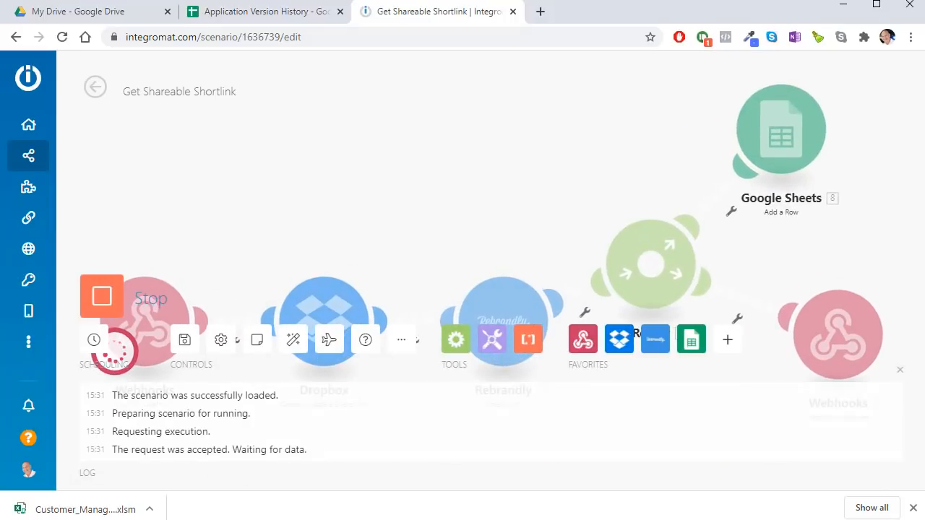
left_click(626, 519)
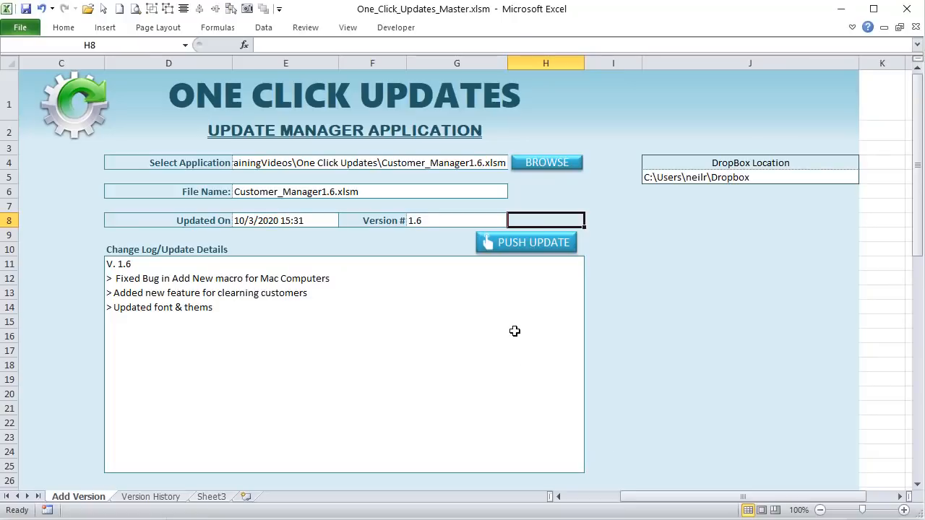
Step: Press PUSH UPDATE to send Customer_Manager1.6.xlsm as version 1.6
left_click(535, 243)
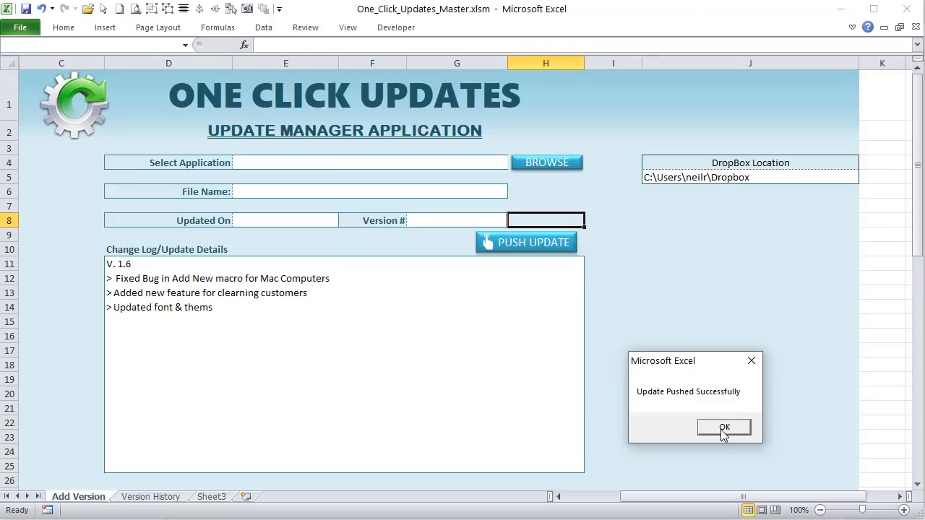
Step: Dismiss Excel's update-pushed message and close the scenario execution log
left_click(722, 428)
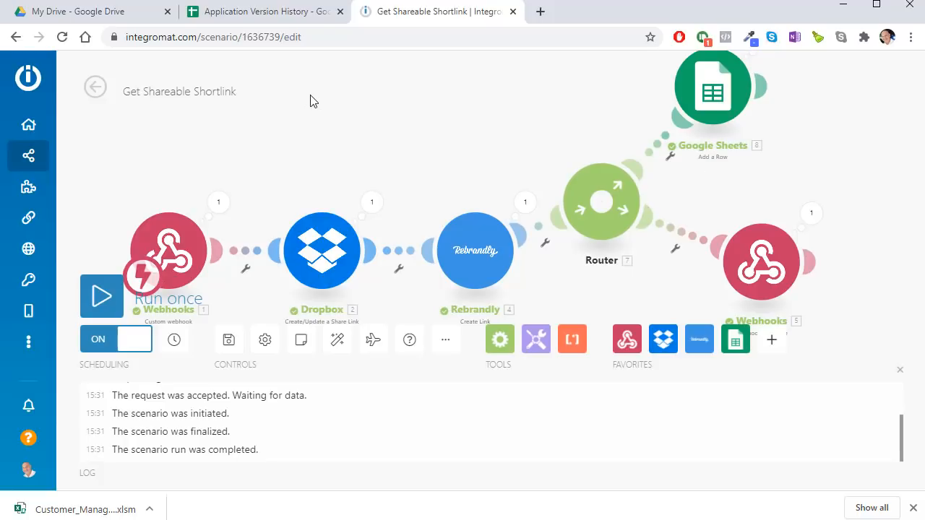
scroll(366, 169, "up", 1)
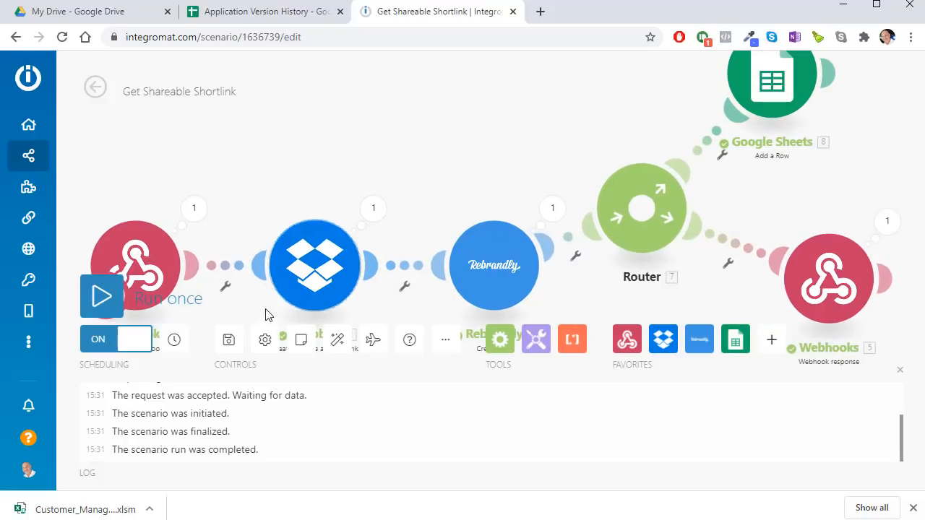
left_click(898, 372)
left_click_drag(311, 139, 414, 149)
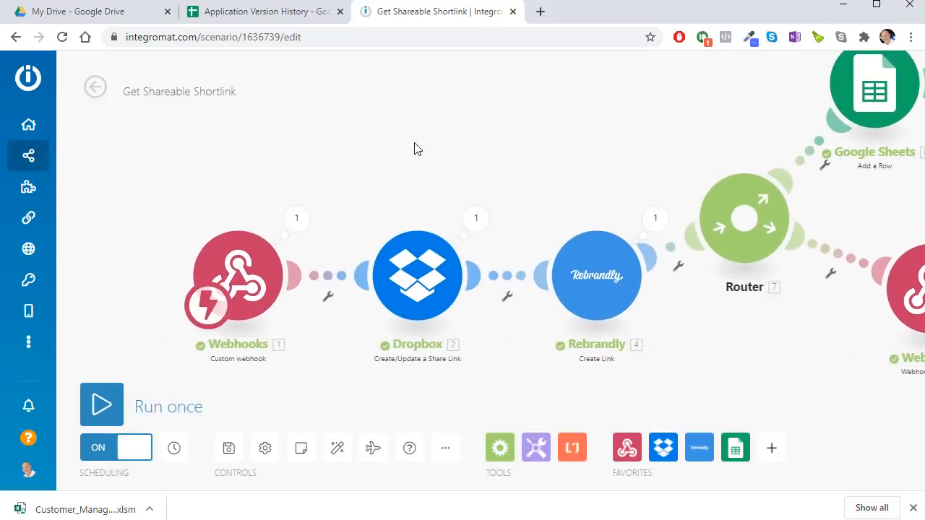
Step: Check the Webhooks and Dropbox settings, then show the Dropbox run output for Customer_Manager1.6.xlsm
left_click(284, 266)
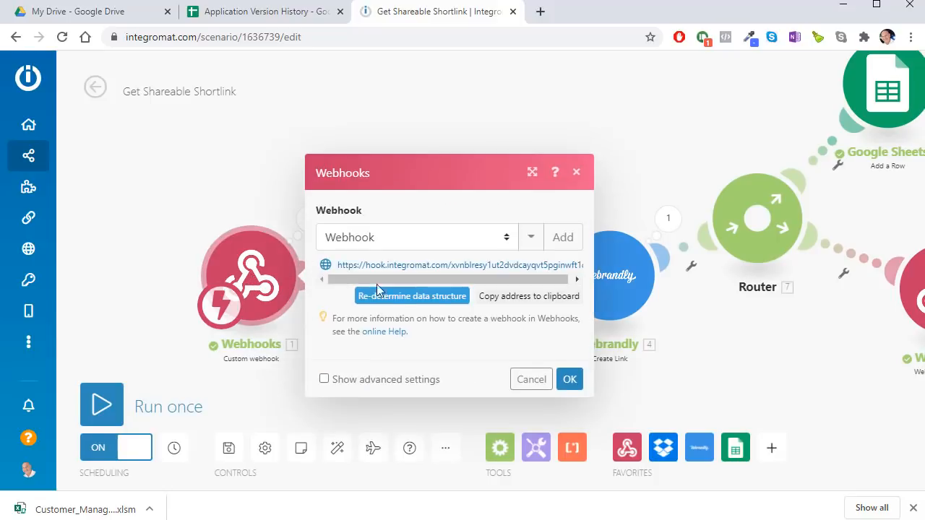
left_click(568, 380)
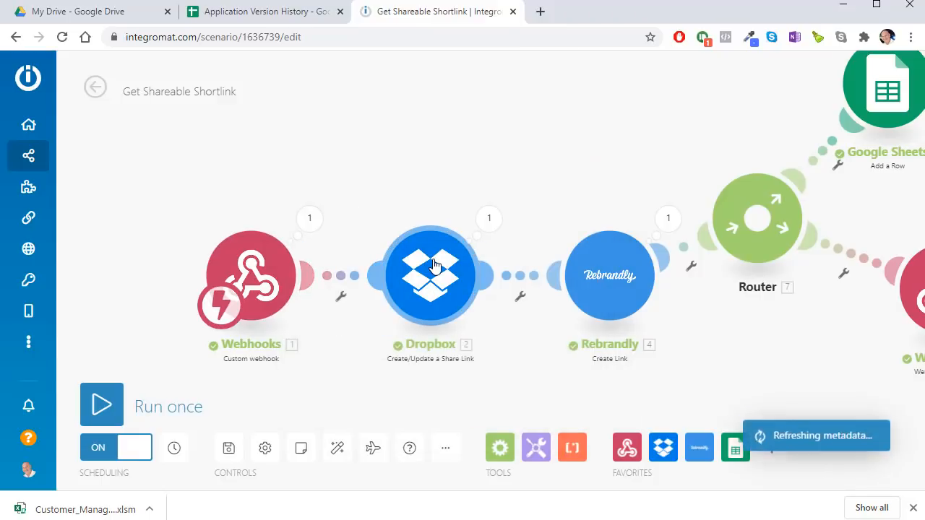
left_click(433, 266)
left_click(427, 185)
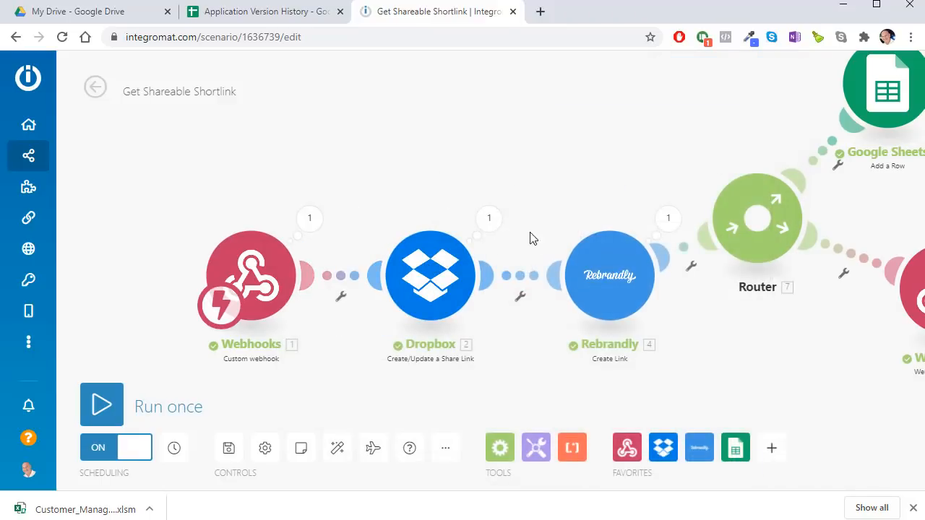
left_click(488, 218)
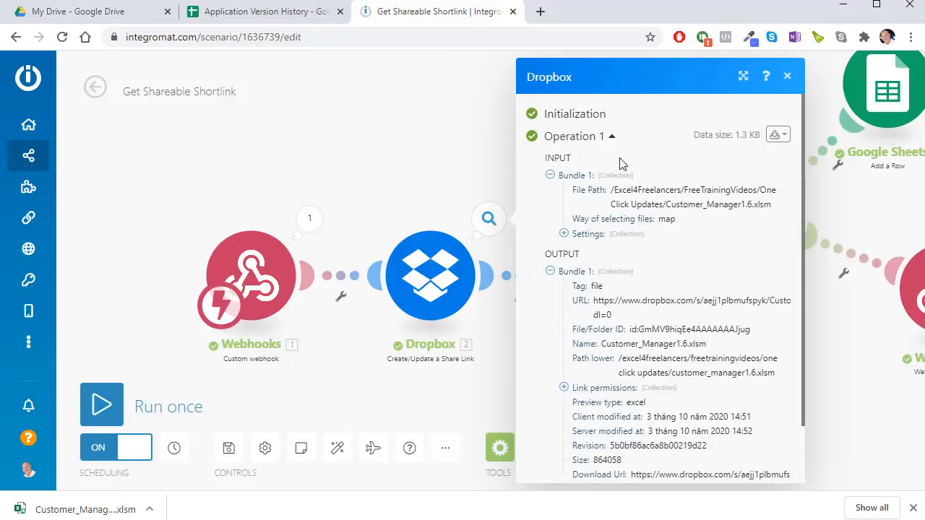
Step: Reopen the Dropbox module to show File Path mapped from DropBoxFileLoc, then go back to the VBA editor
left_click(611, 140)
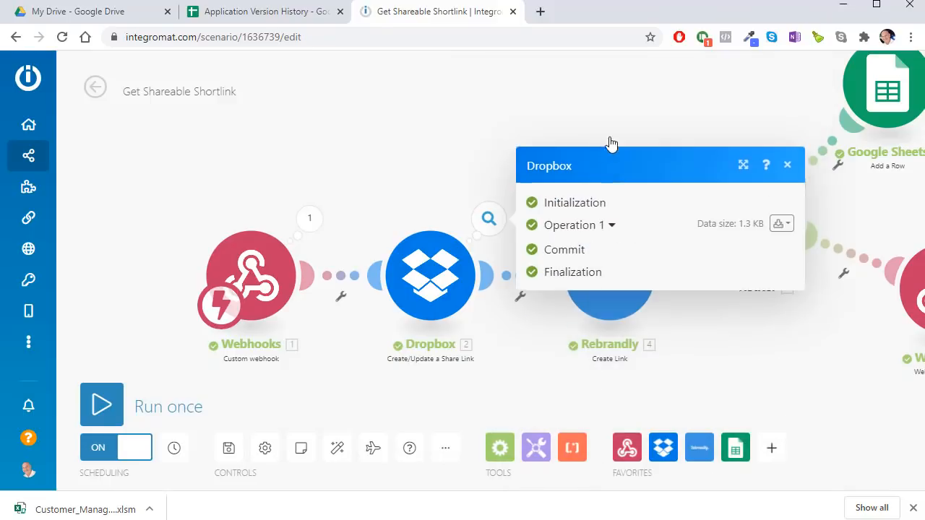
left_click(415, 264)
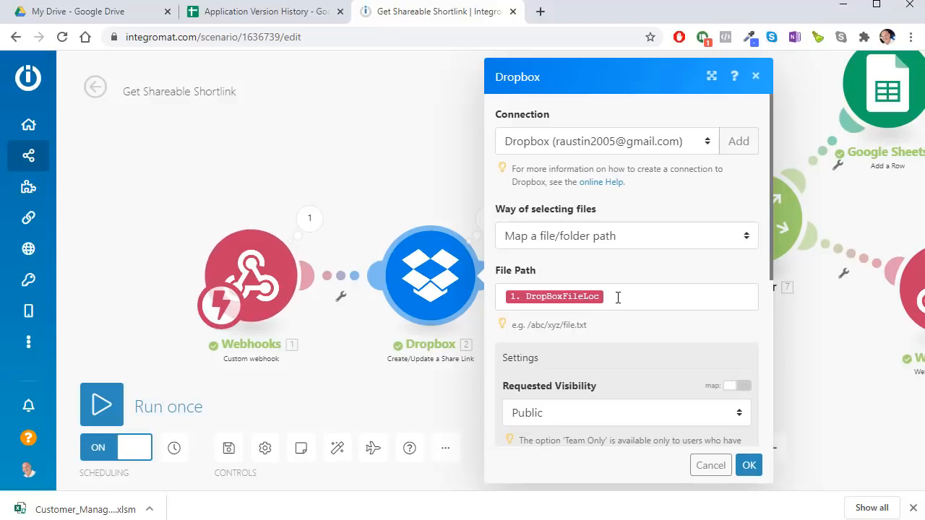
left_click(615, 296)
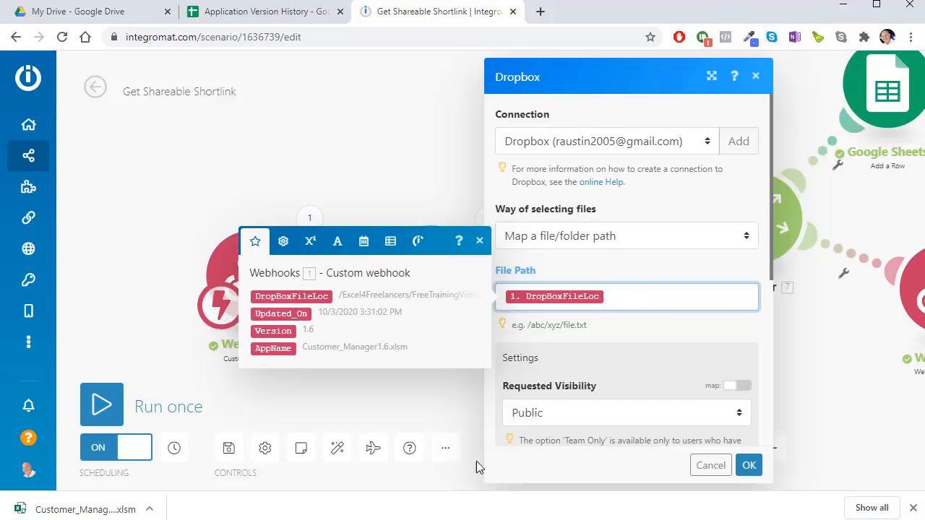
key("alt+Tab")
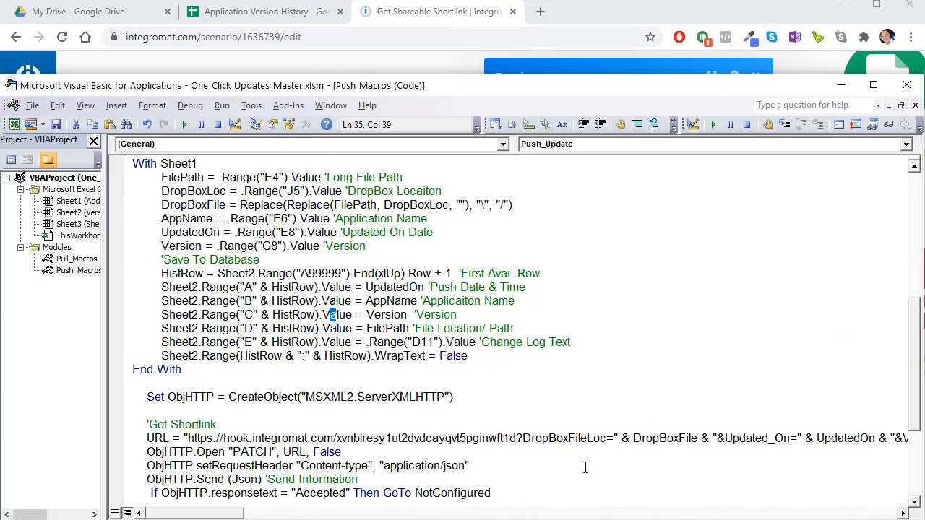
Step: Read how DropBoxFile is passed in the webhook URL line, then go back to Integromat in Chrome
left_click_drag(690, 436, 666, 436)
left_click_drag(184, 513, 223, 514)
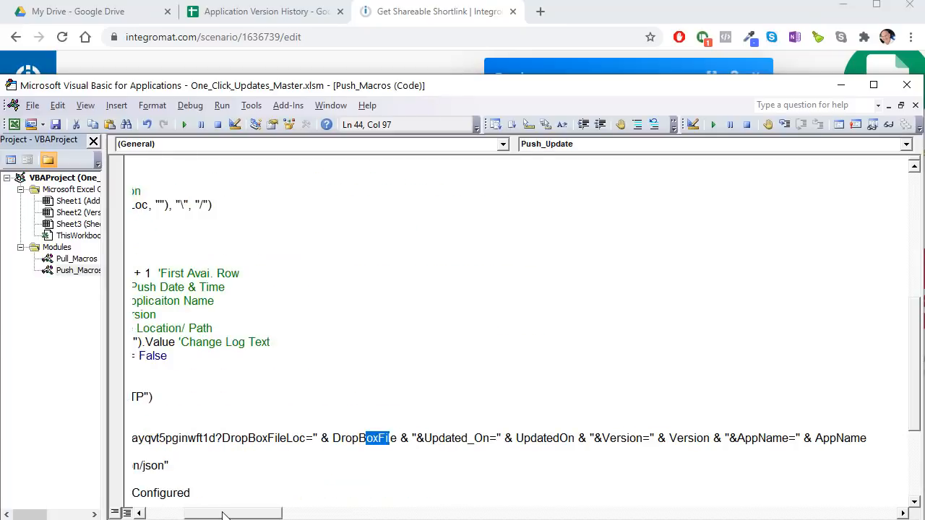
left_click(502, 452)
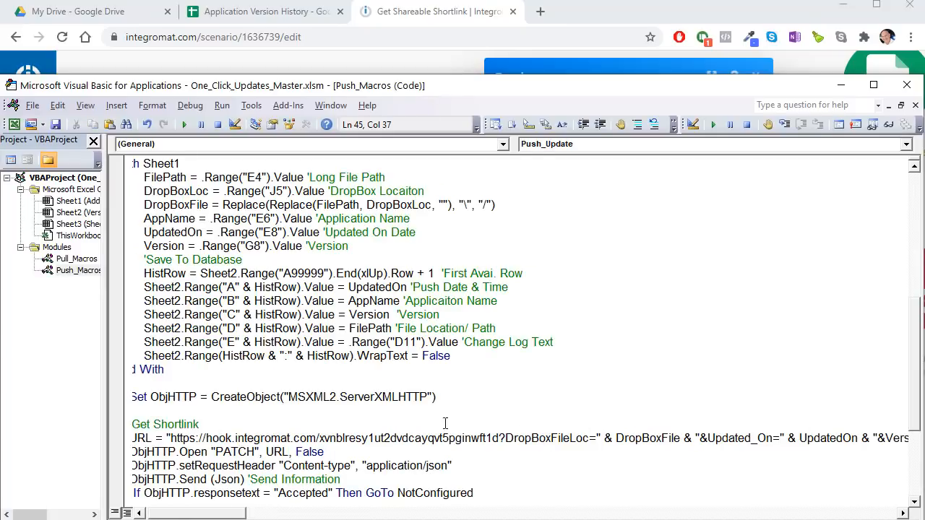
left_click(482, 37)
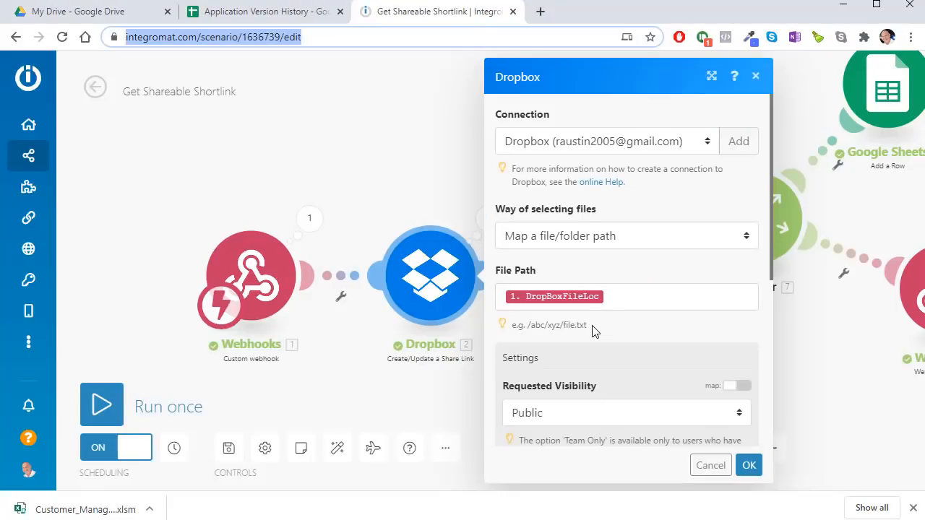
left_click_drag(526, 324, 595, 332)
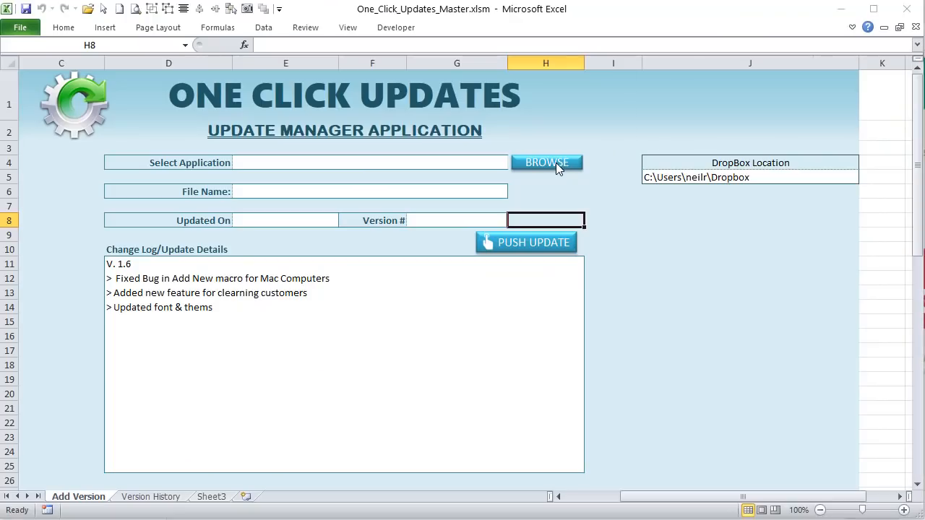
Step: Choose Customer_Manager1.6.xlsm as the application file to update
left_click(555, 163)
left_click(238, 121)
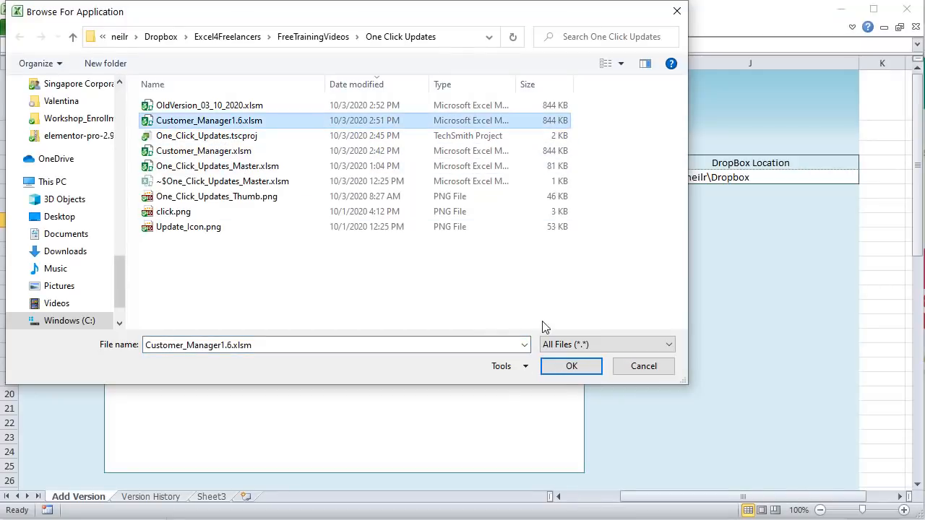
left_click(562, 366)
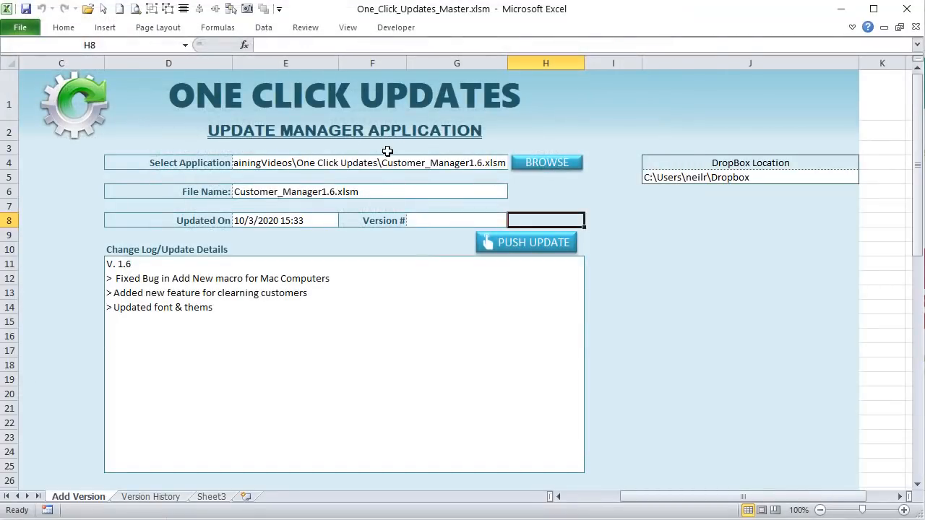
Step: Highlight the part of the E4 path after Dropbox\ and return to Integromat
left_click(368, 45)
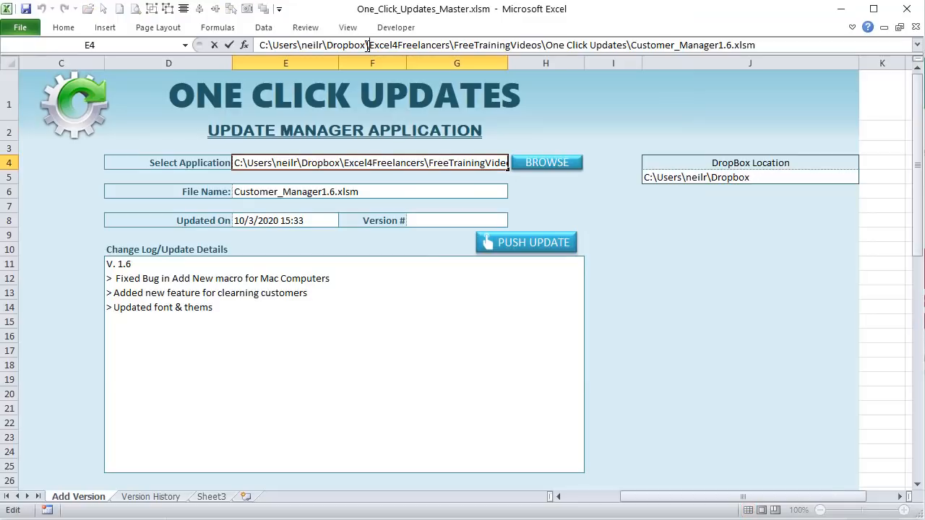
left_click_drag(368, 44, 760, 47)
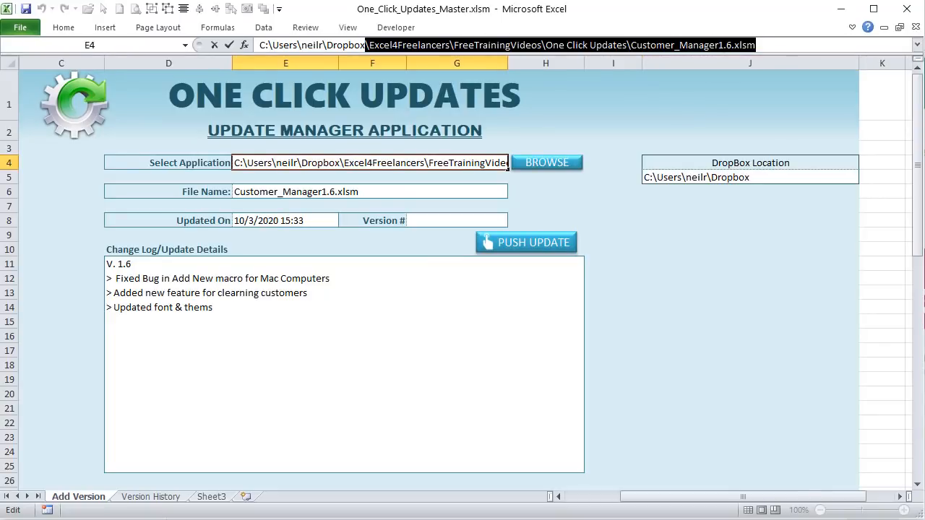
key("alt+Tab")
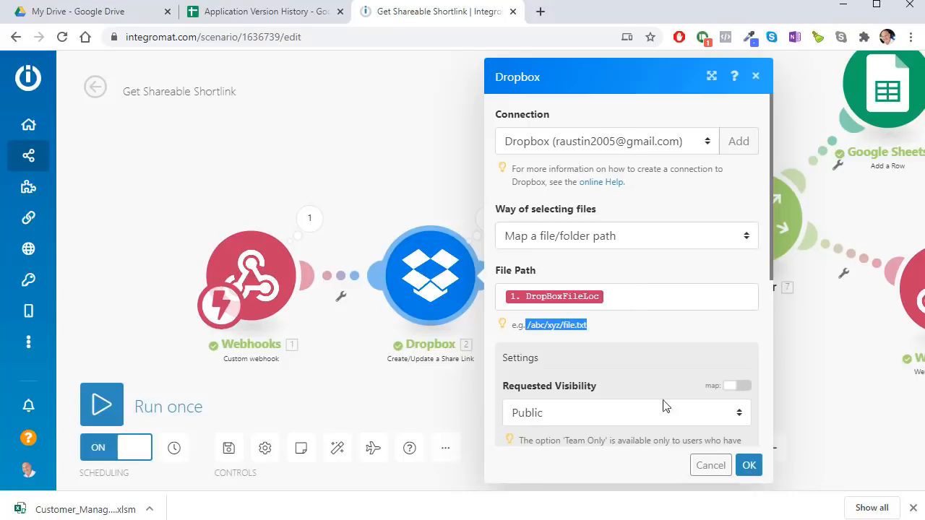
Step: Close the Dropbox and Rebrandly settings and pan toward the final Webhooks module
left_click(716, 467)
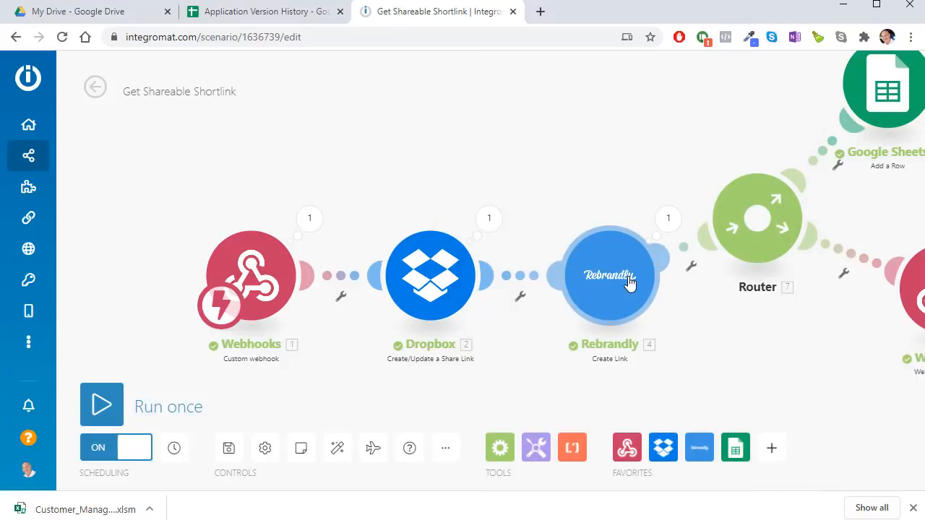
left_click_drag(609, 171, 526, 144)
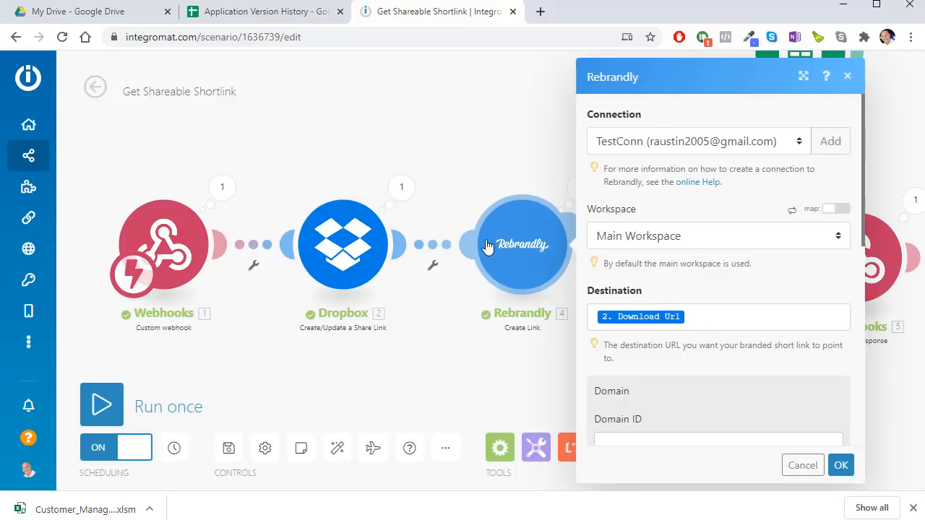
left_click(528, 132)
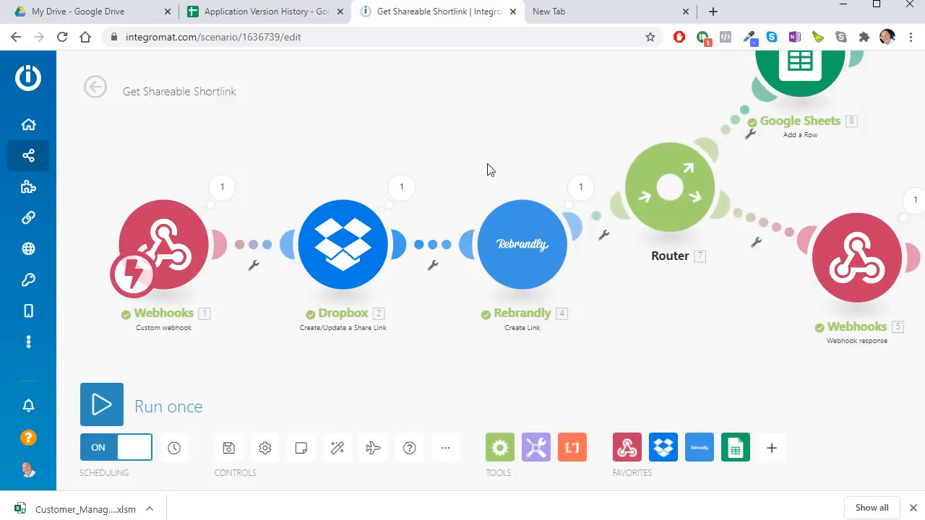
Step: Review the Rebrandly module's connection without adding one, then centre Router, Google Sheets and Webhooks
left_click(542, 252)
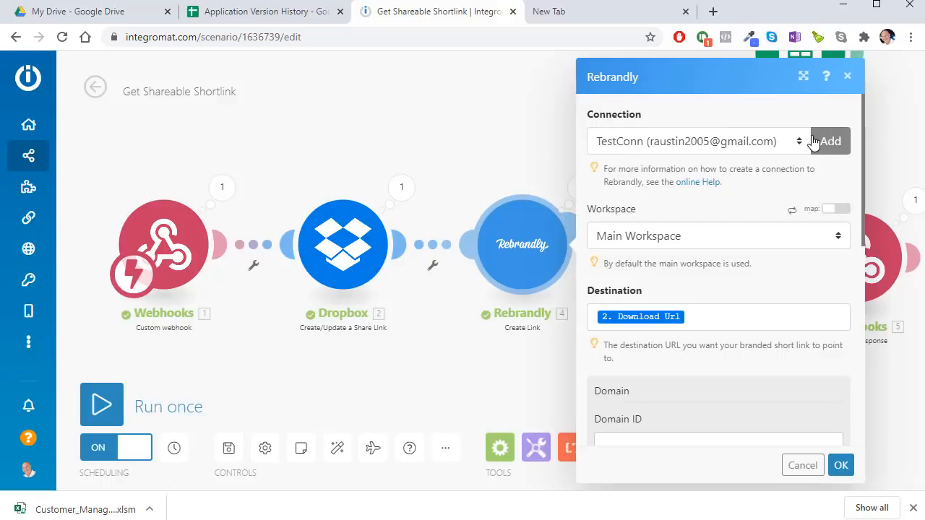
left_click(836, 142)
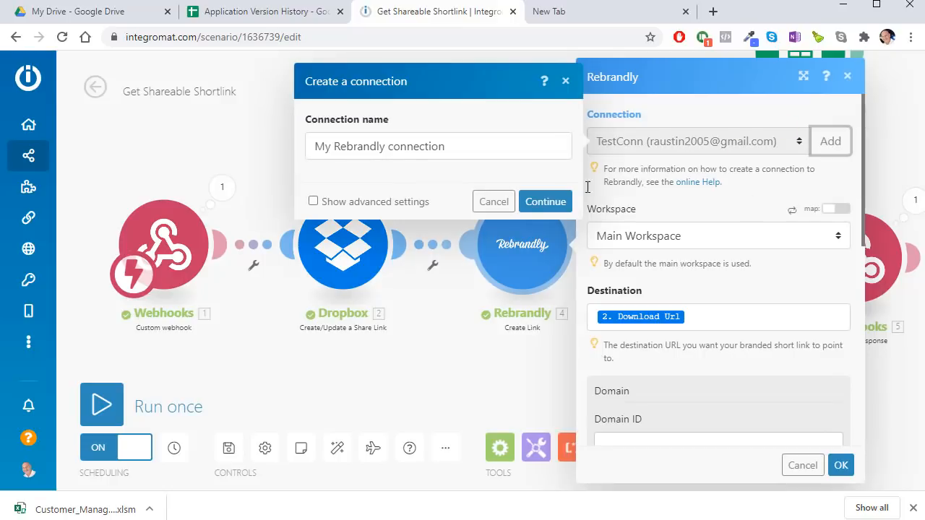
left_click(484, 145)
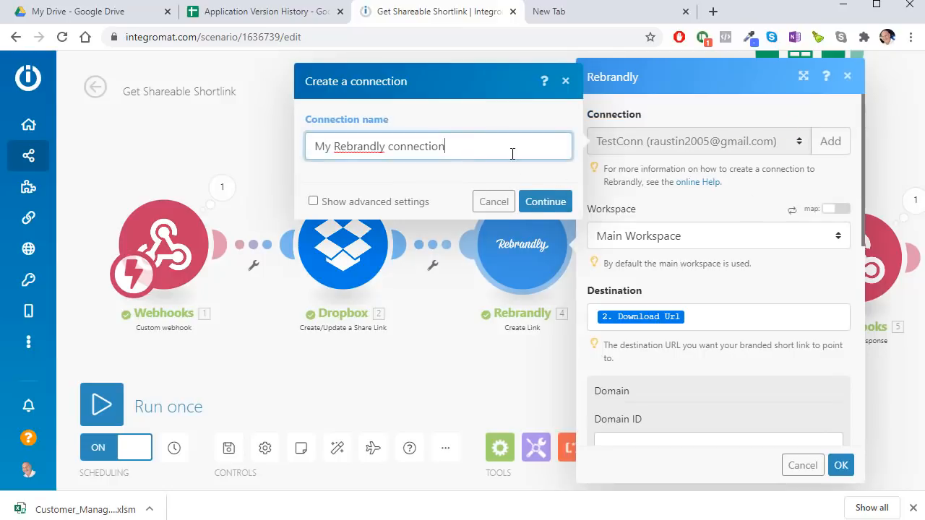
left_click(494, 202)
left_click(436, 149)
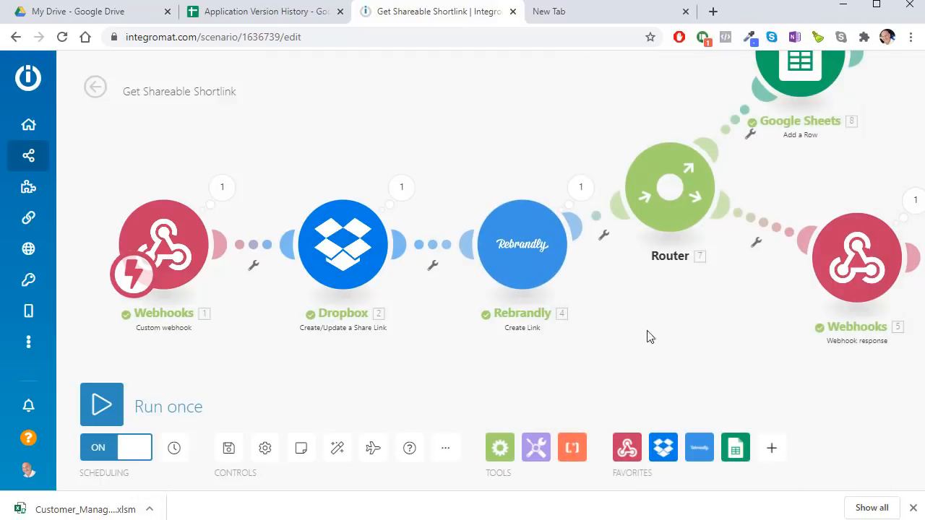
left_click_drag(675, 367, 299, 409)
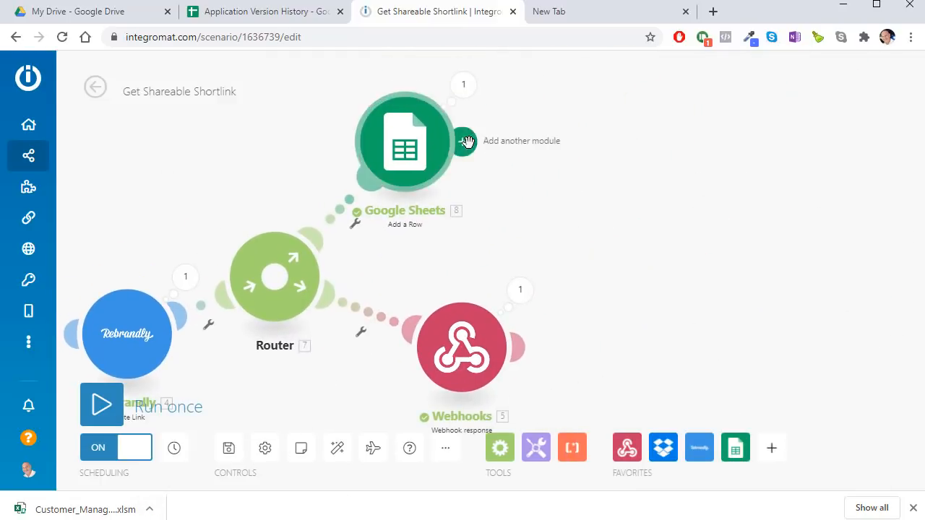
Step: Start adding a Rebrandly module after Google Sheets, drop it, and reframe the canvas around the Router
left_click(479, 140)
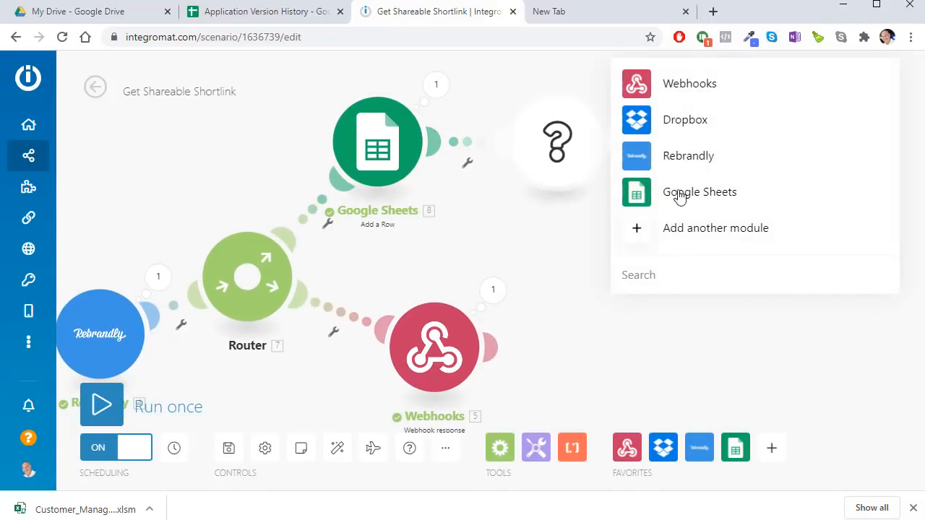
left_click(688, 156)
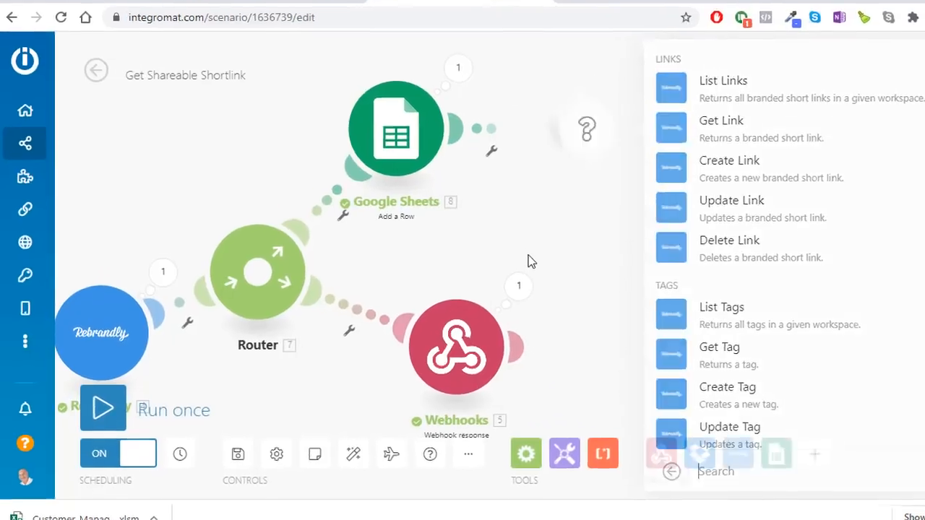
left_click_drag(536, 215, 824, 160)
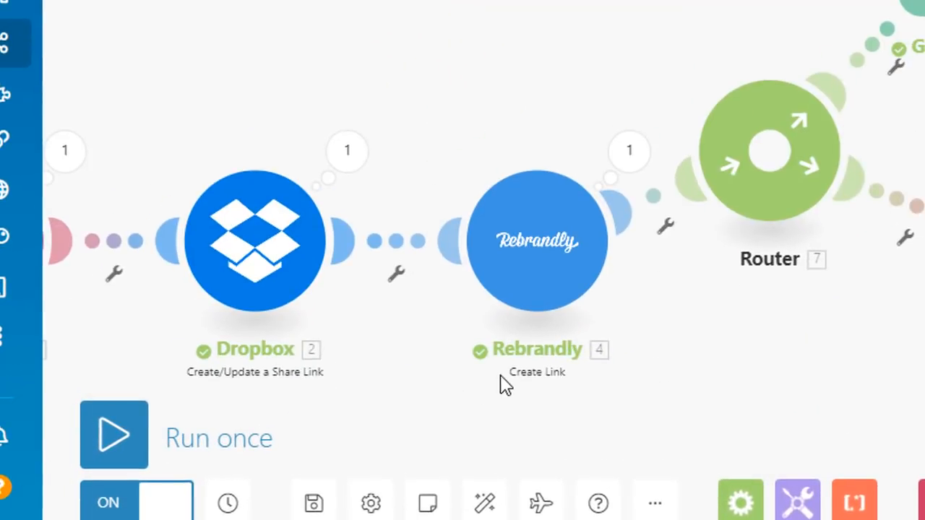
left_click_drag(506, 387, 704, 366)
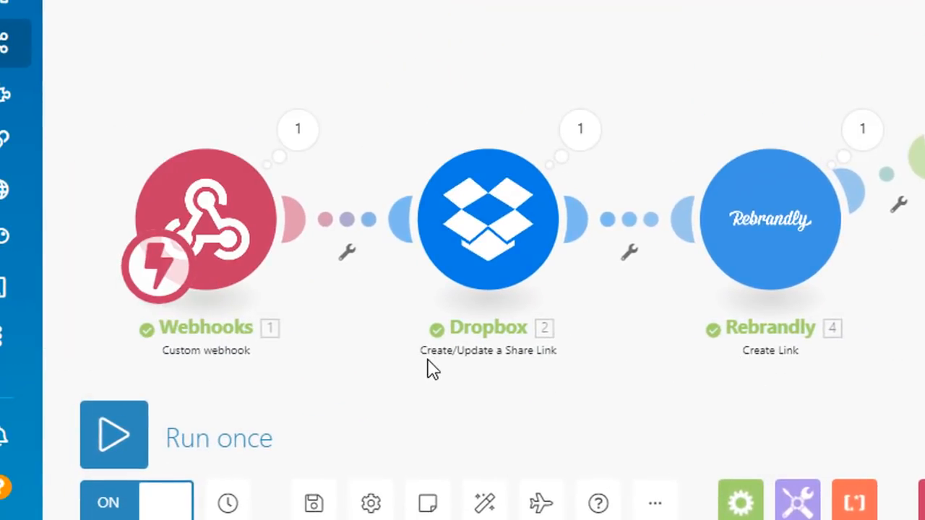
scroll(471, 374, "up", 2)
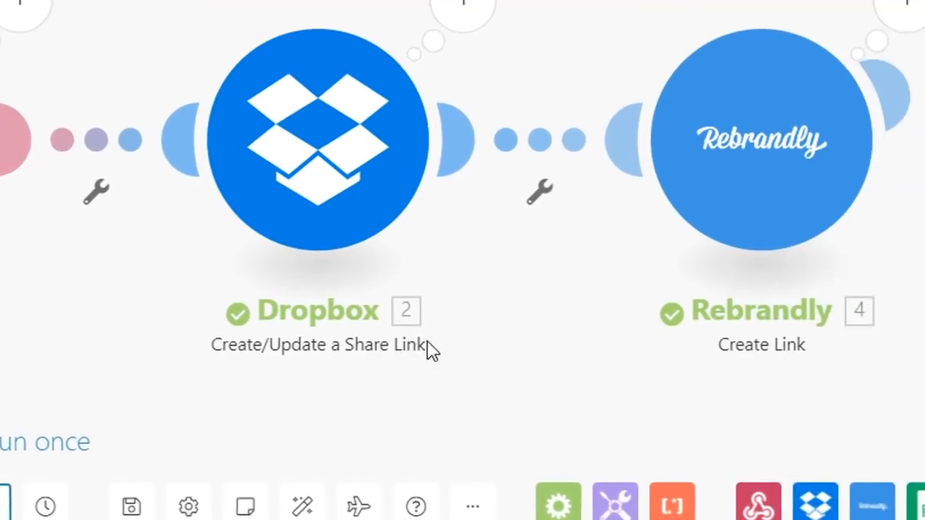
left_click_drag(848, 349, 710, 357)
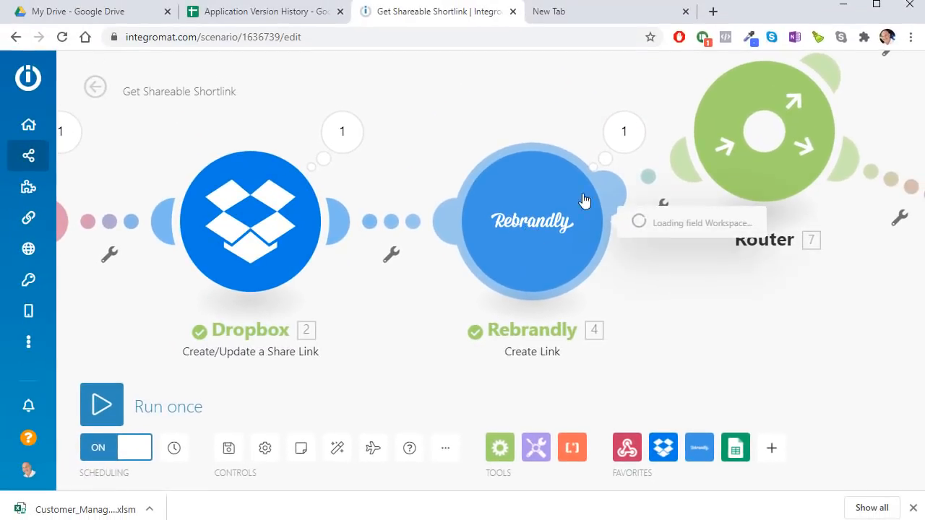
left_click(742, 317)
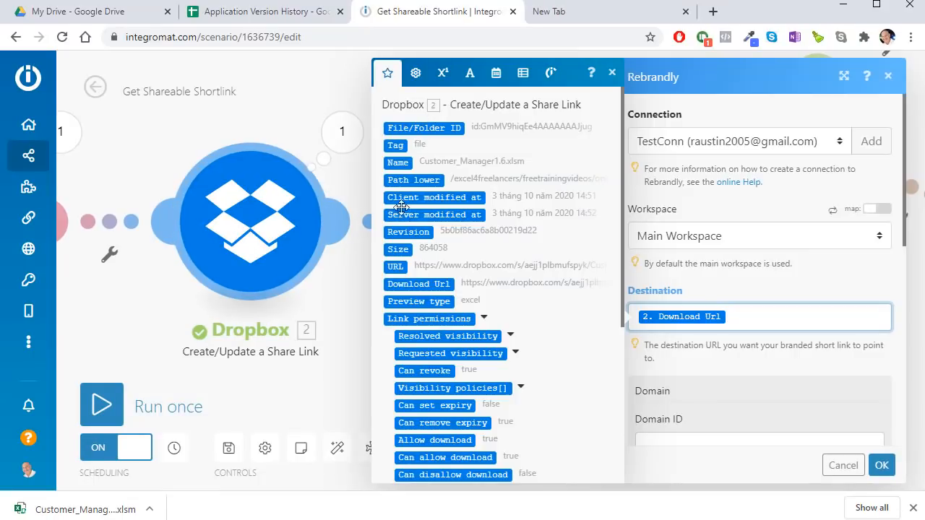
scroll(463, 260, "down", 2)
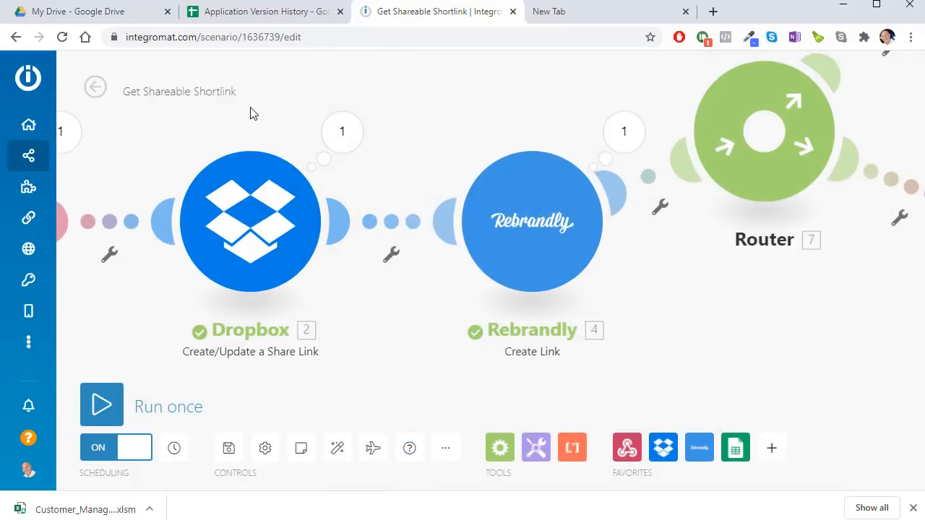
left_click(251, 111)
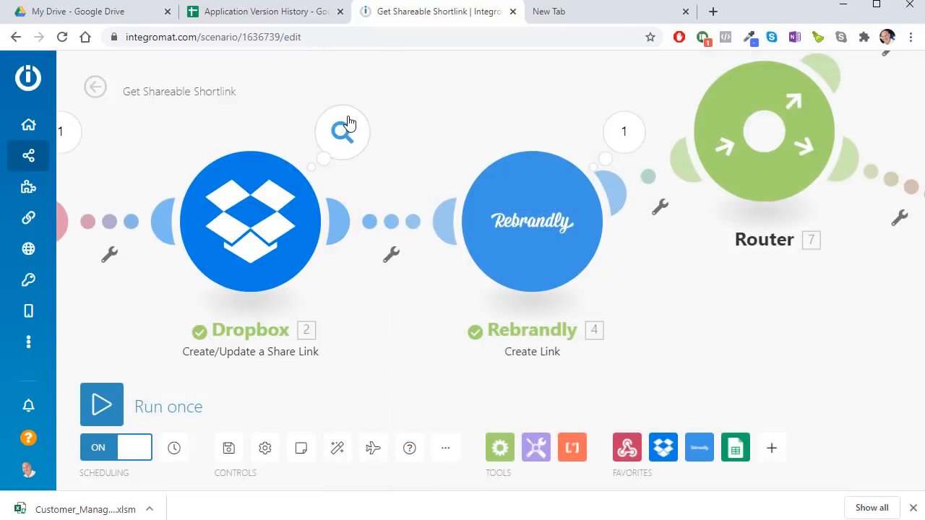
left_click(347, 126)
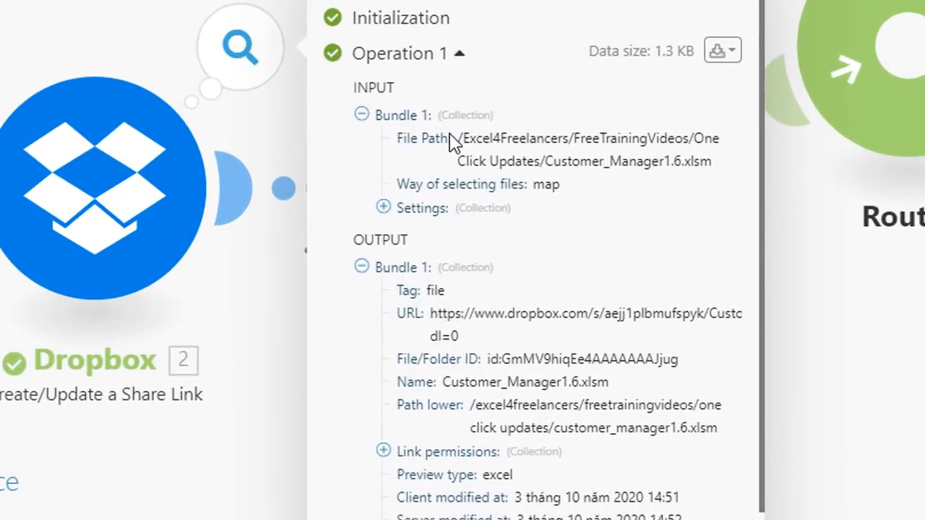
left_click_drag(466, 138, 444, 144)
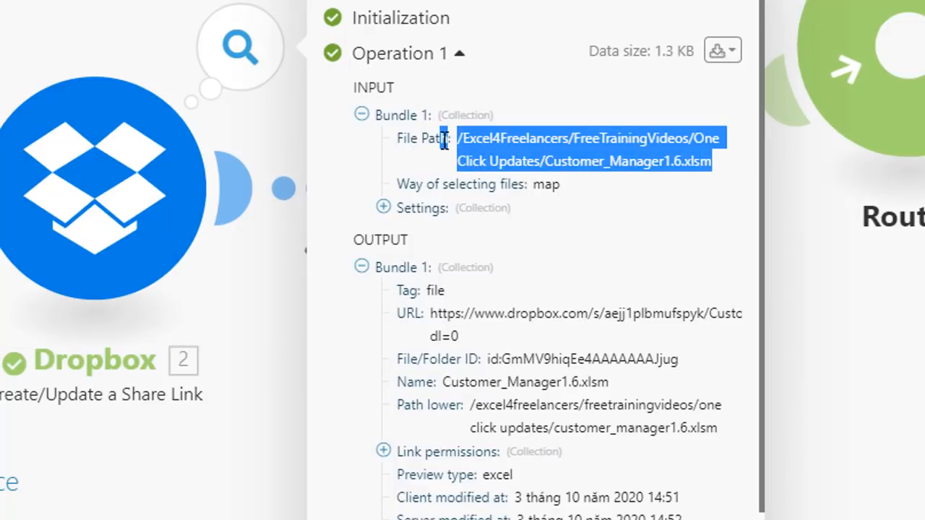
left_click(432, 320)
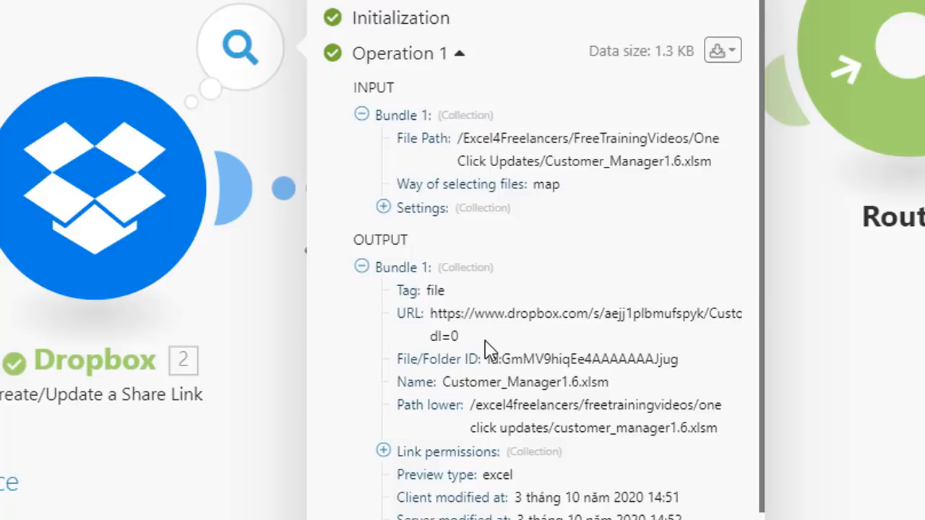
left_click_drag(459, 336, 431, 315)
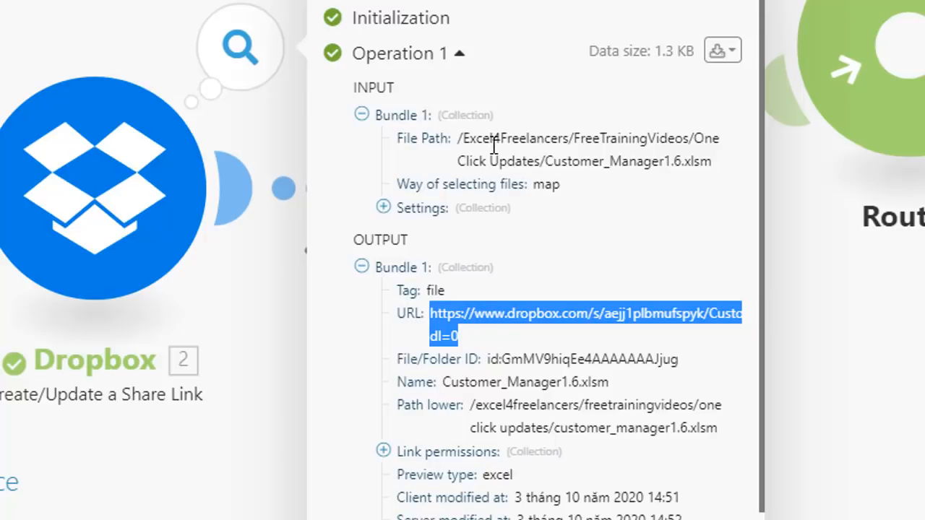
left_click(489, 340)
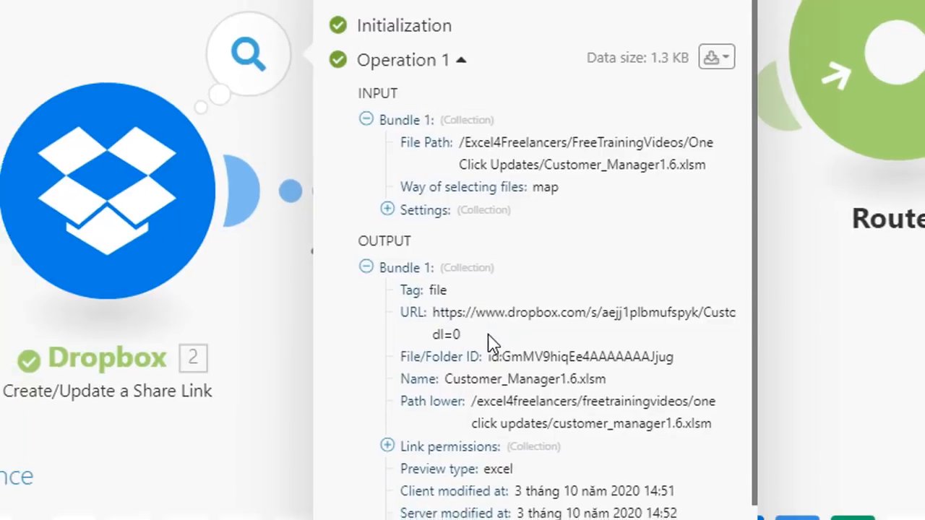
left_click(215, 347)
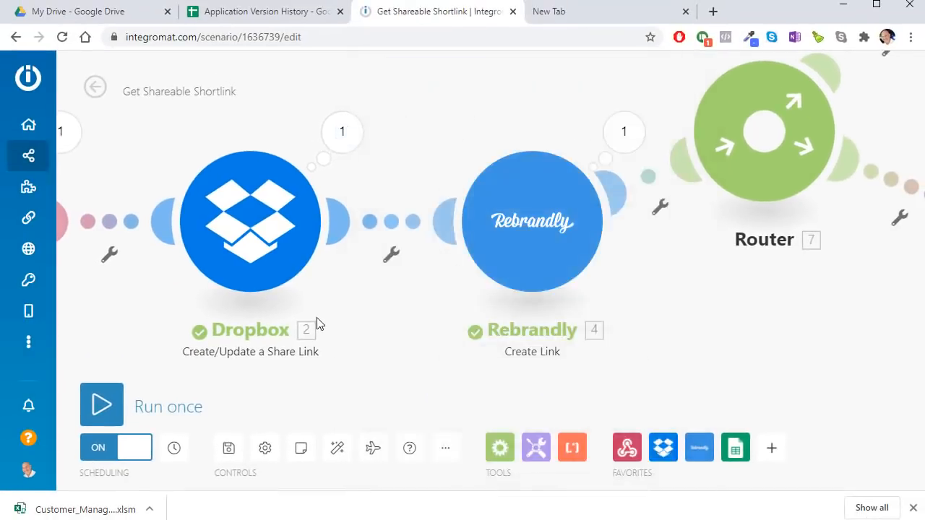
left_click(623, 134)
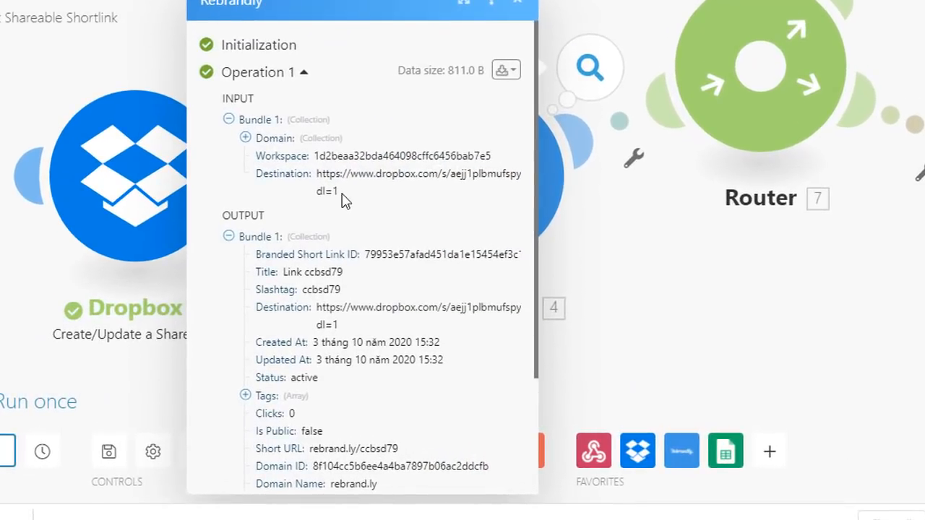
left_click_drag(342, 199, 316, 176)
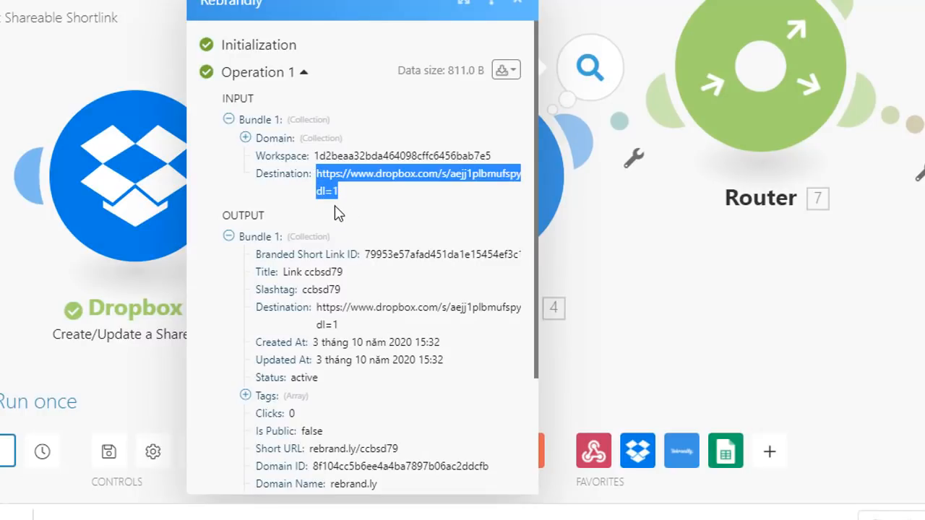
scroll(336, 285, "down", 2)
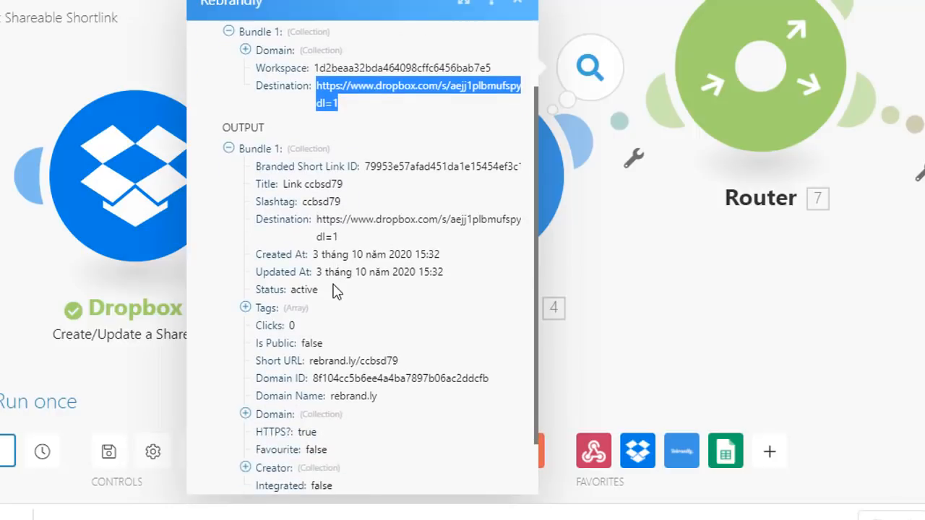
left_click_drag(398, 361, 313, 376)
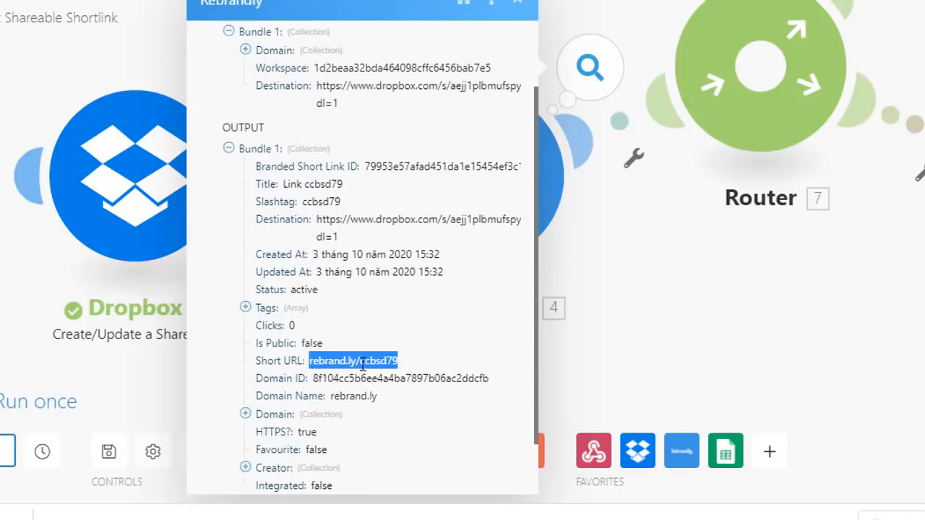
left_click(731, 268)
Step: Pan the canvas to show the Router branches to Google Sheets and Webhooks
scroll(643, 305, "down", 3)
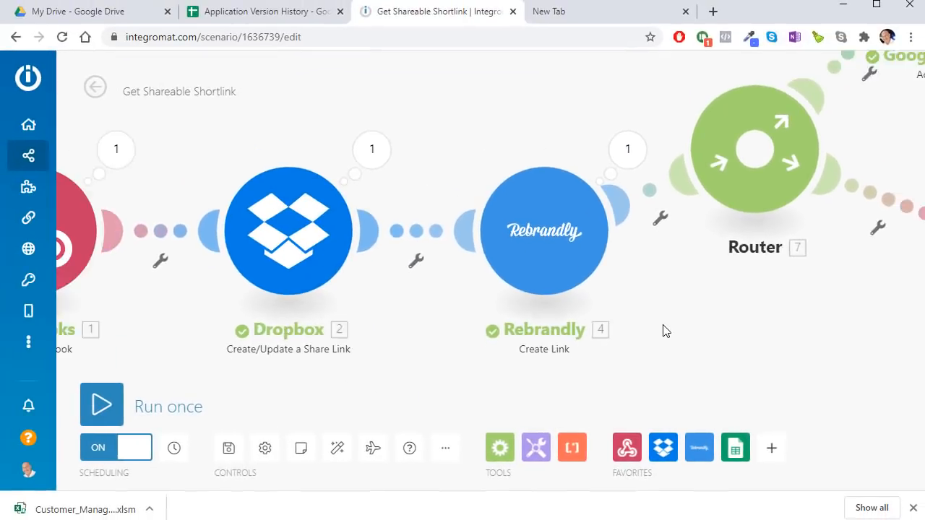
left_click_drag(672, 293, 468, 339)
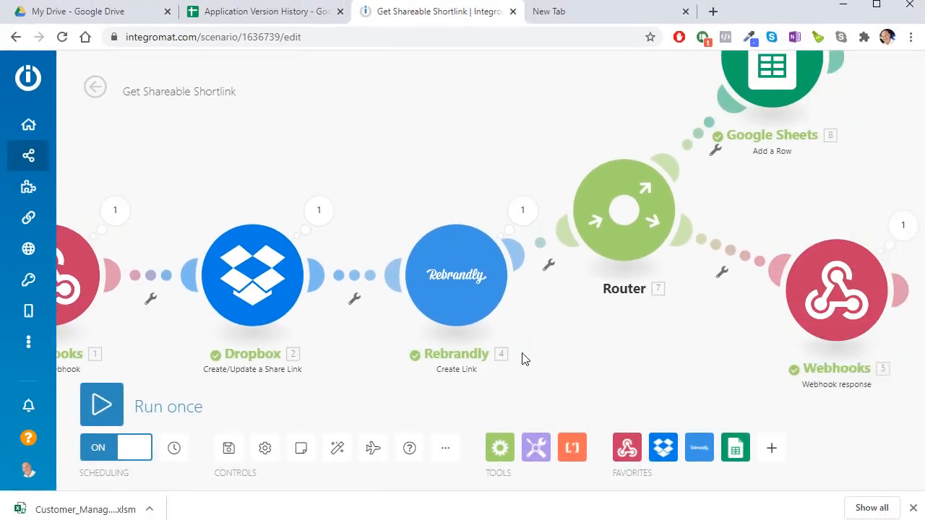
left_click_drag(525, 359, 427, 383)
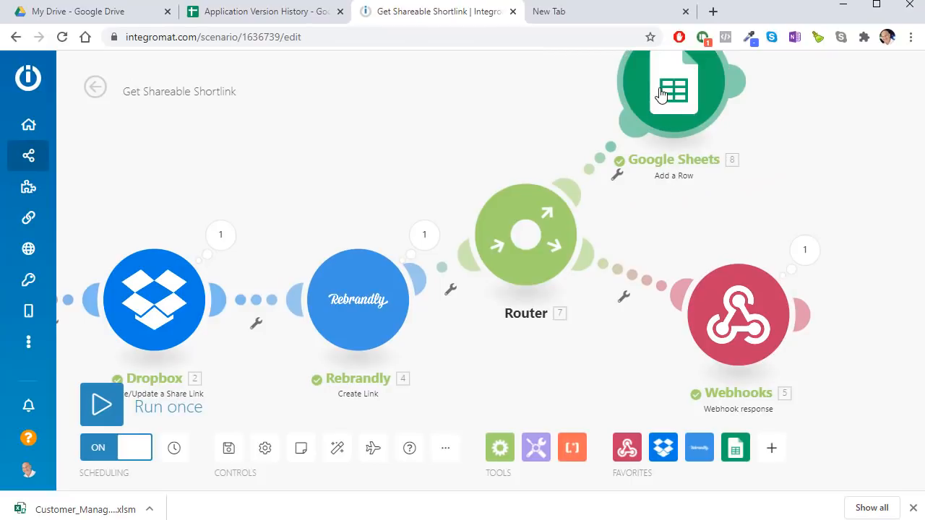
Step: Reframe the canvas around the Google Sheets step, briefly viewing the flow control tools
left_click_drag(677, 196, 619, 292)
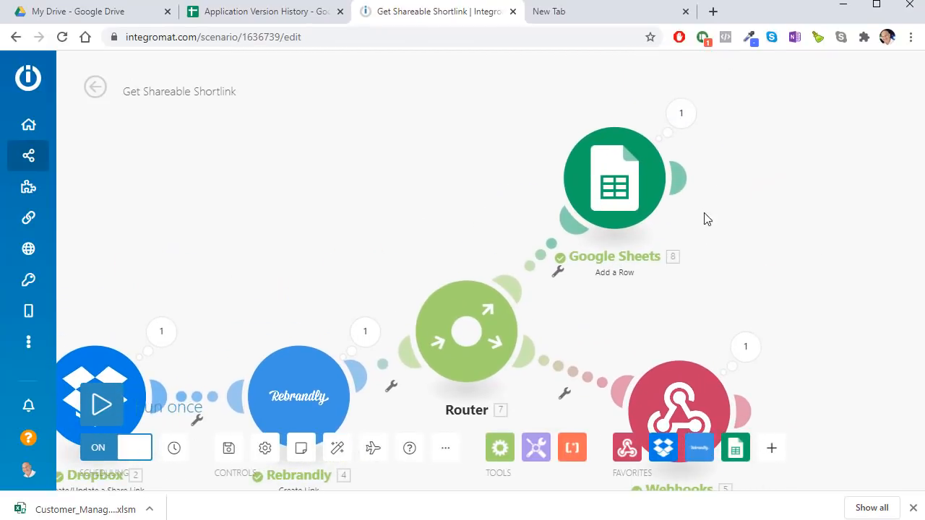
left_click_drag(721, 233, 708, 194)
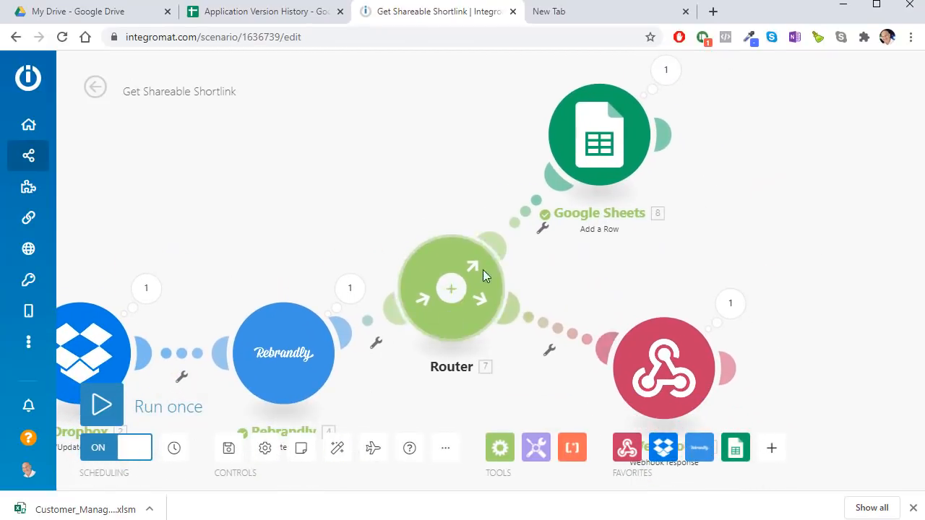
left_click(500, 449)
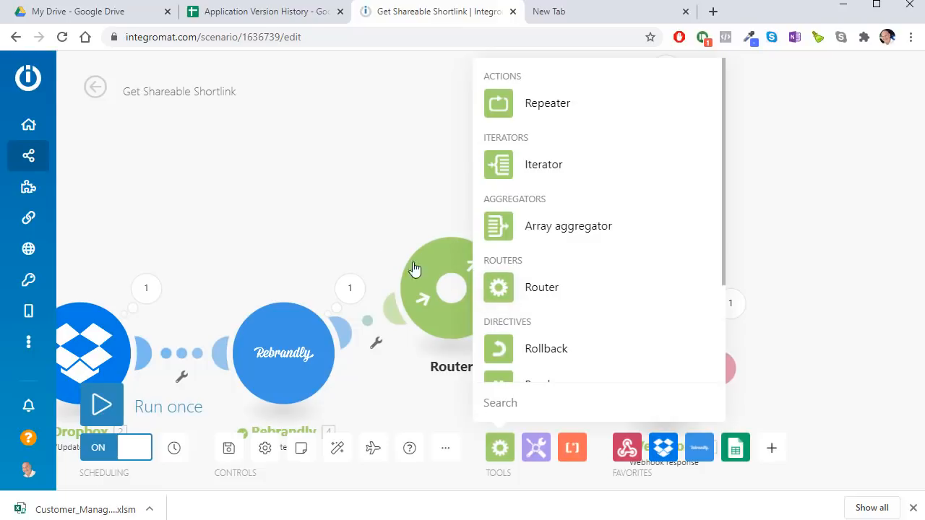
left_click(344, 214)
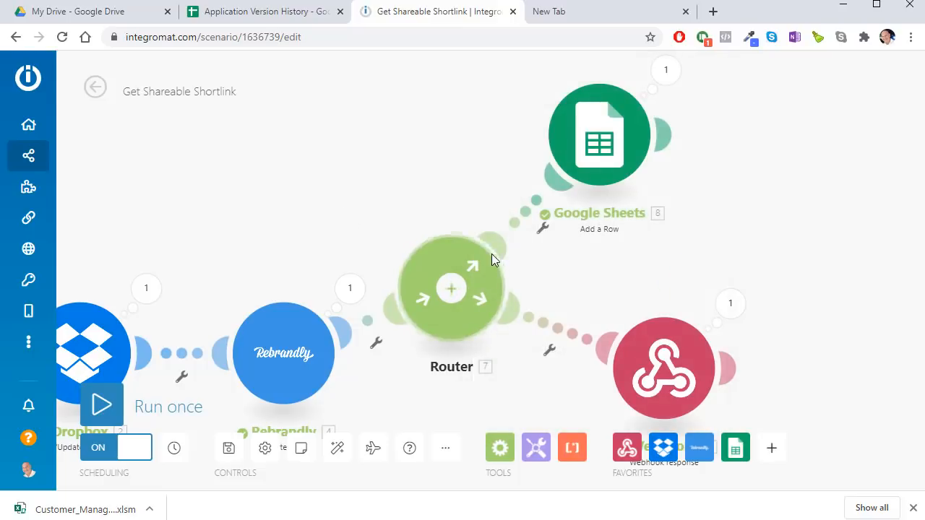
Step: Add a Google Sheets Add a Row module after the existing Google Sheets step
mouse_move(631, 128)
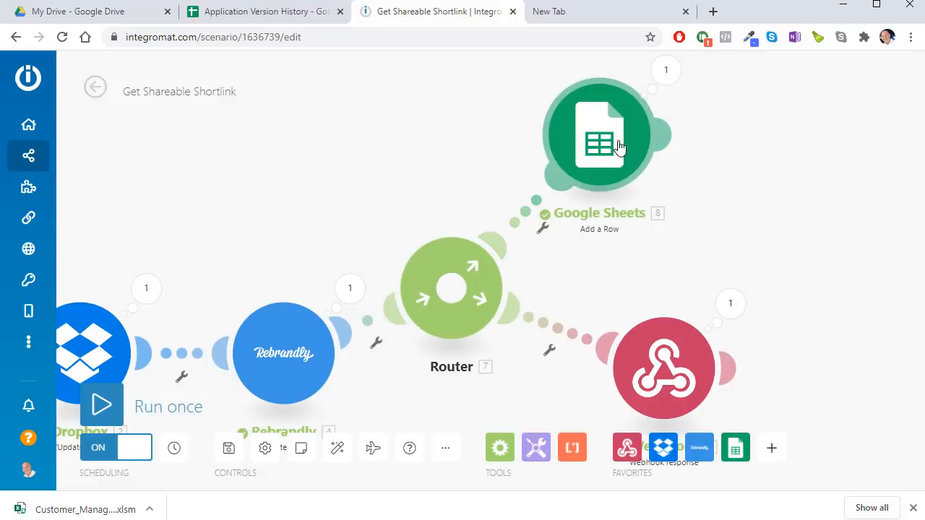
left_click(664, 136)
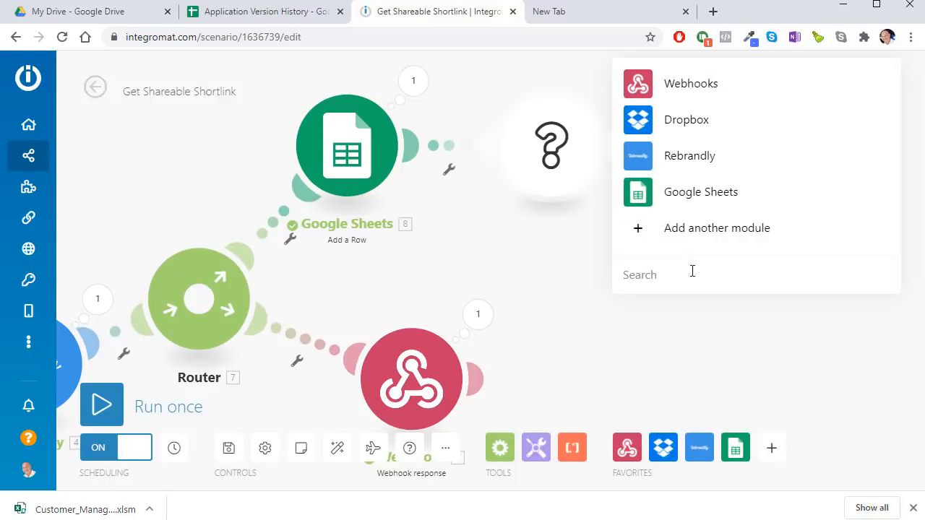
left_click(697, 195)
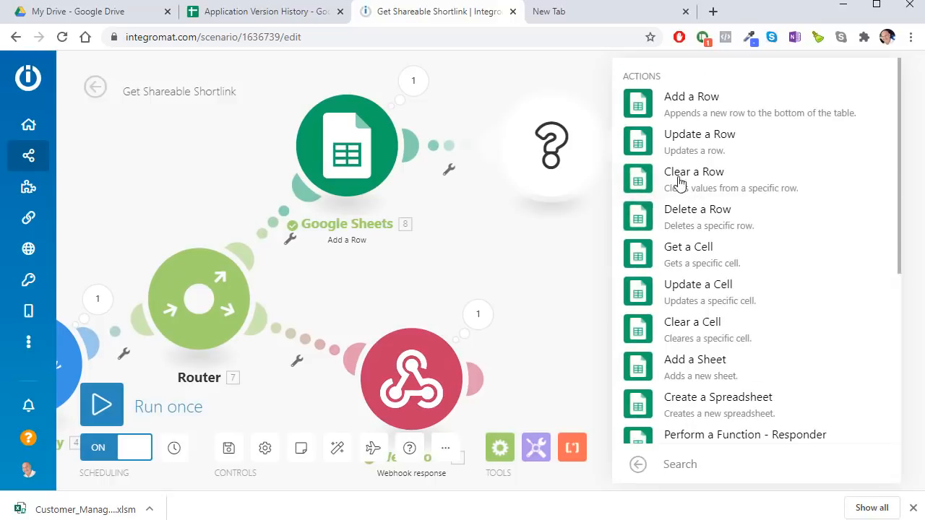
left_click(678, 116)
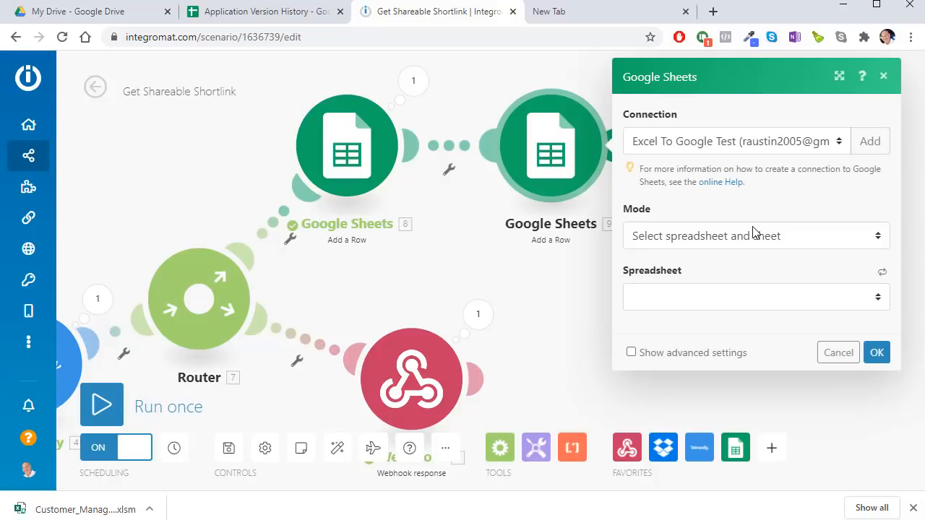
Step: Keep Mode 'Select spreadsheet and sheet' and check the Application Version History sheet's contents
left_click(753, 239)
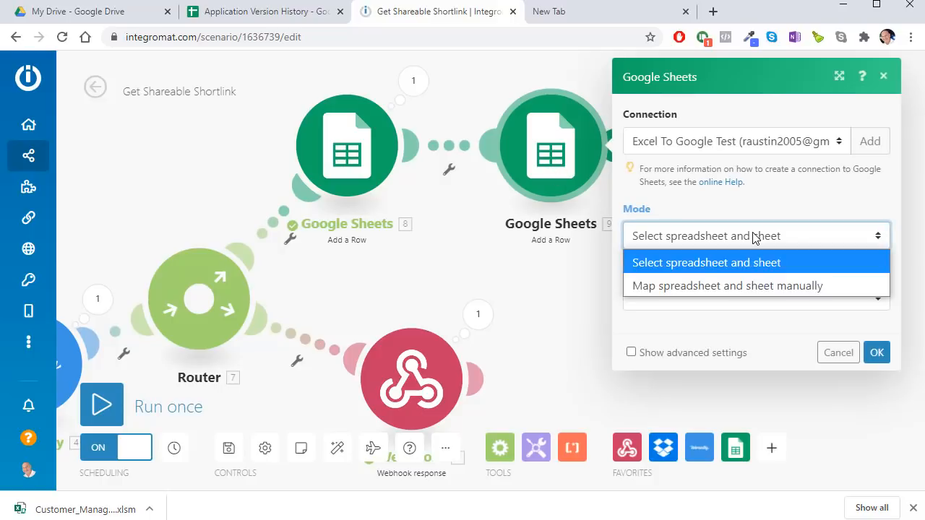
left_click(753, 239)
left_click(723, 296)
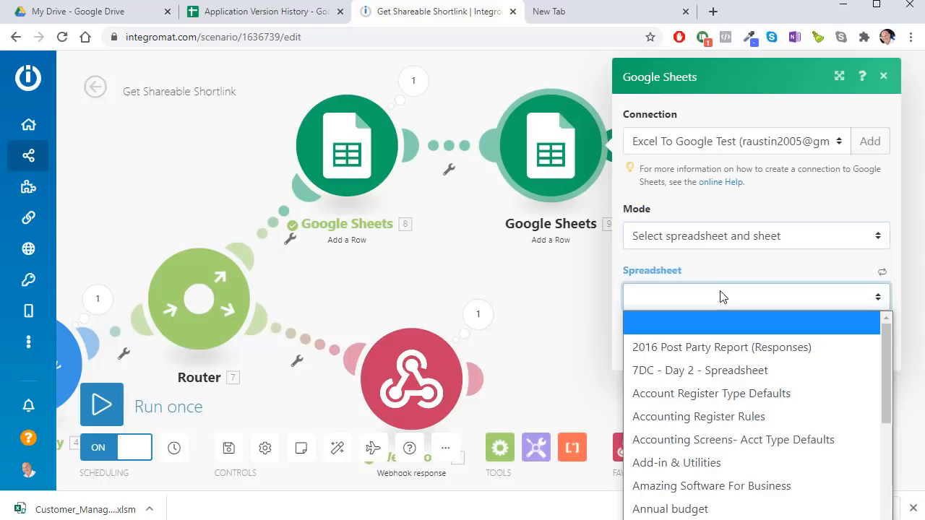
scroll(711, 318, "down", 2)
left_click(239, 8)
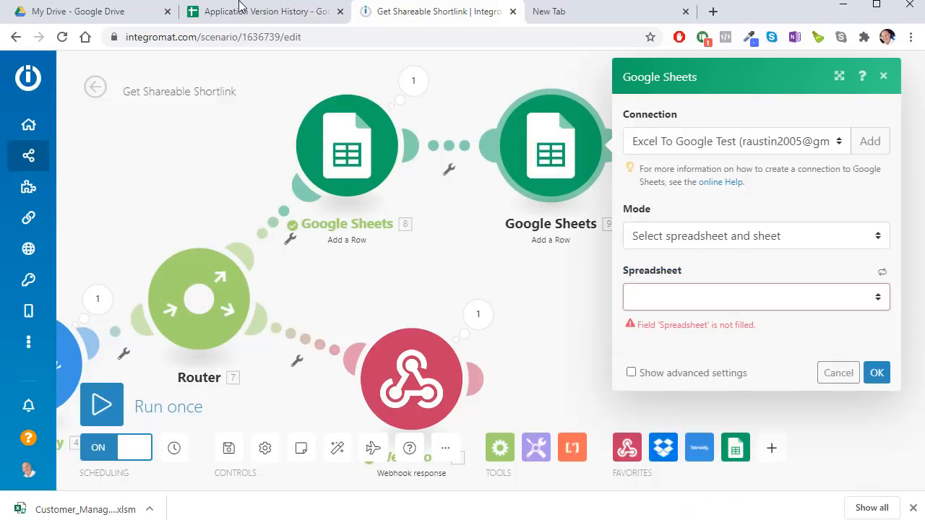
left_click(249, 13)
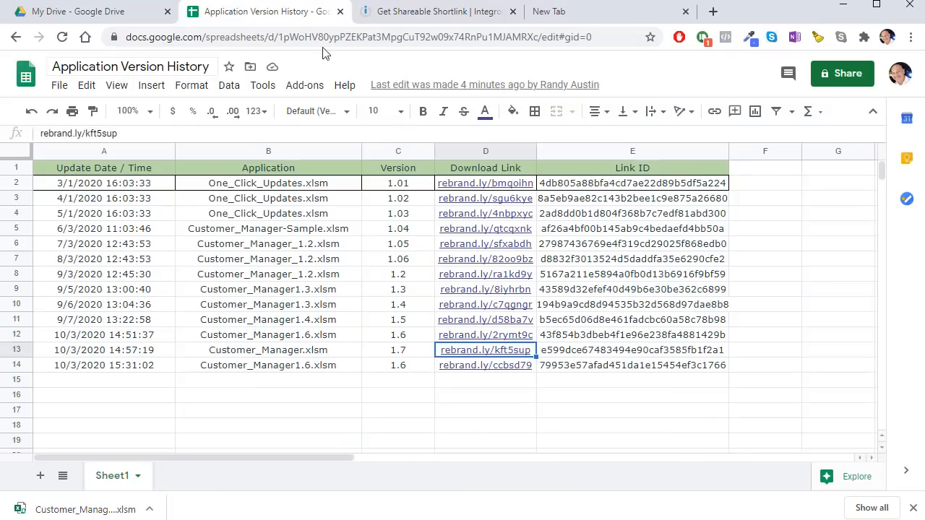
left_click(453, 10)
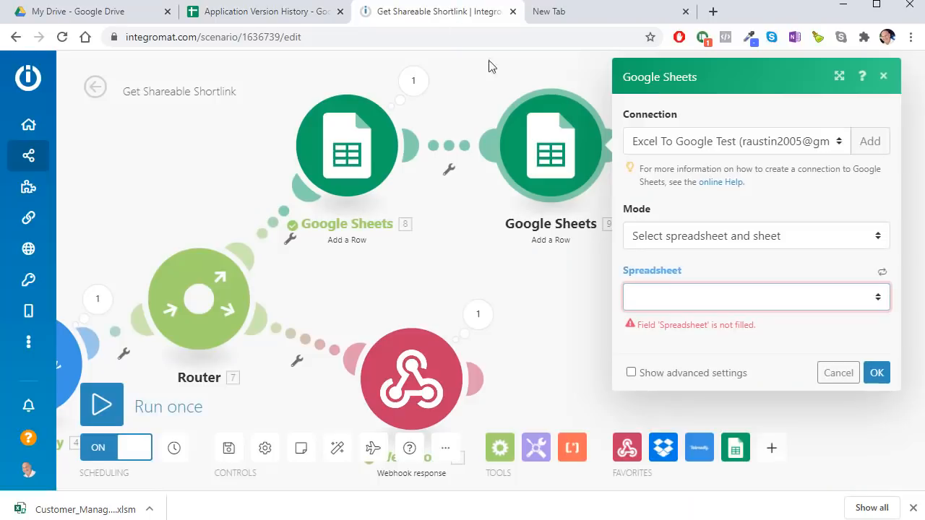
Step: Pick the Application Version History spreadsheet and Sheet1 as the row's target
left_click(698, 293)
left_click(554, 403)
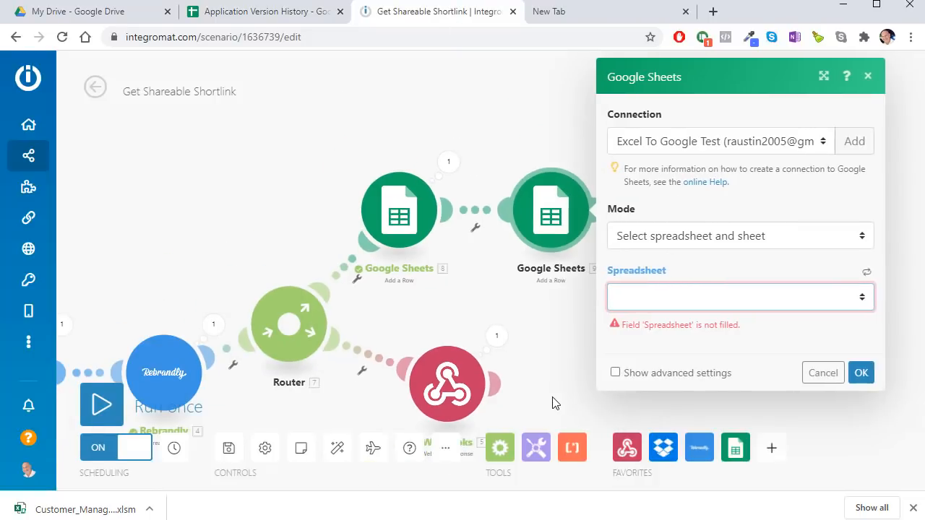
left_click(645, 308)
scroll(639, 361, "down", 3)
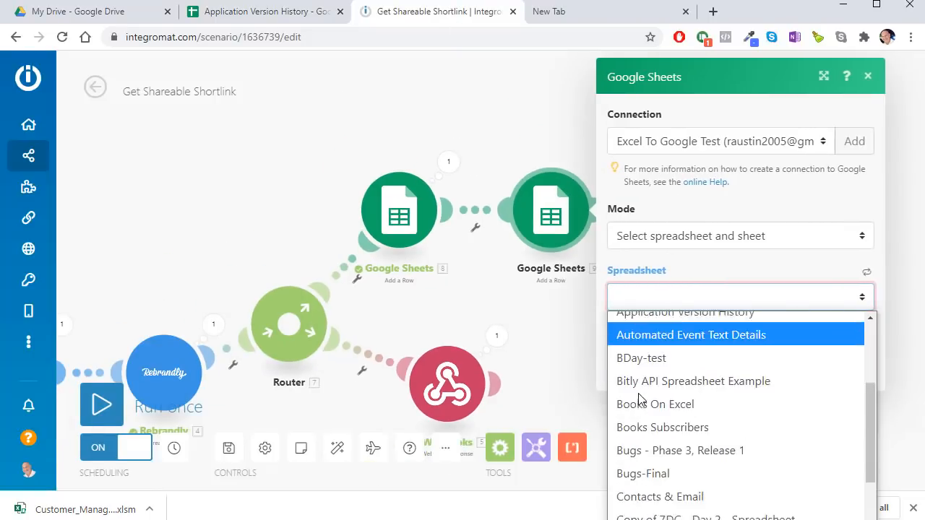
scroll(643, 392, "up", 2)
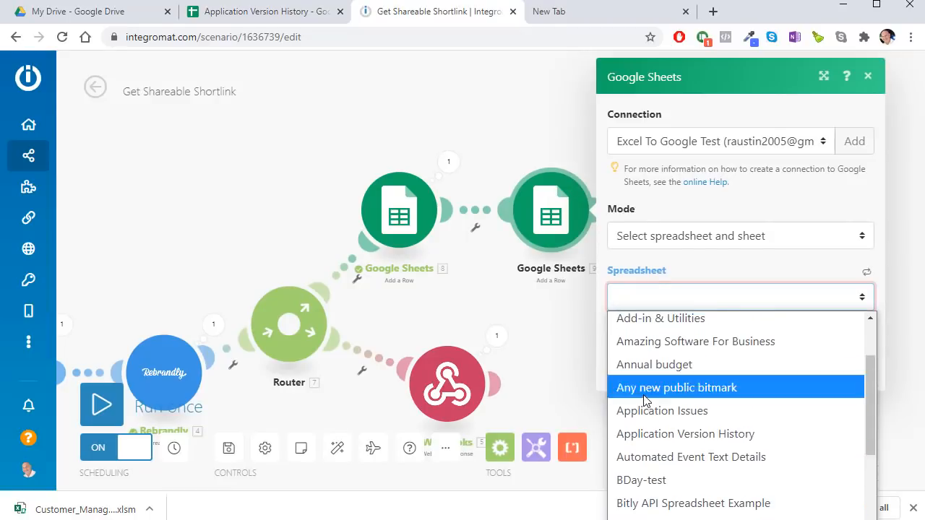
left_click(640, 433)
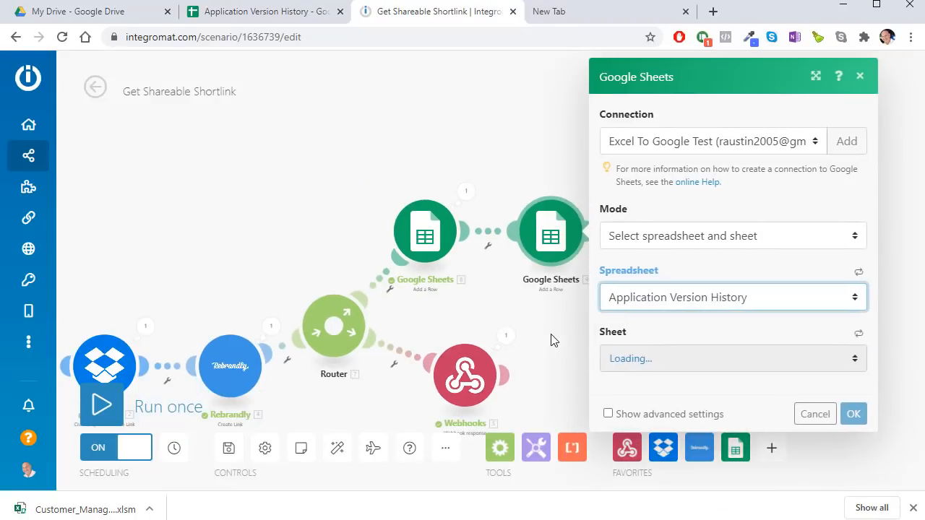
left_click(759, 361)
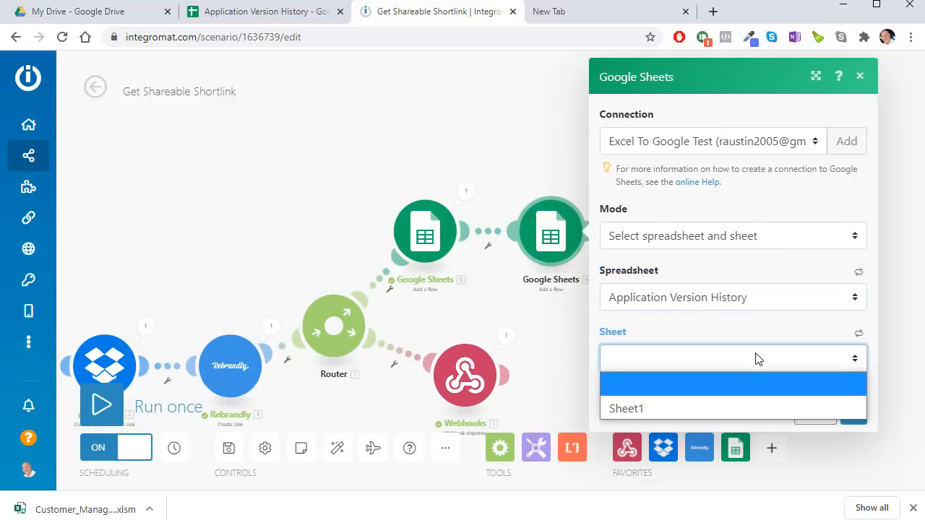
left_click(705, 407)
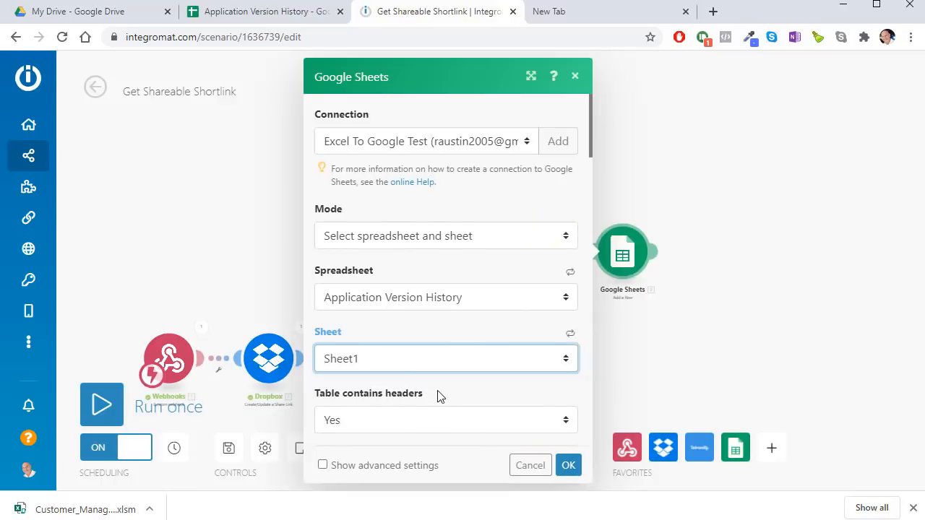
Step: Map the webhook's Updated_On, AppName and Version into columns A, B and C
left_click(422, 420)
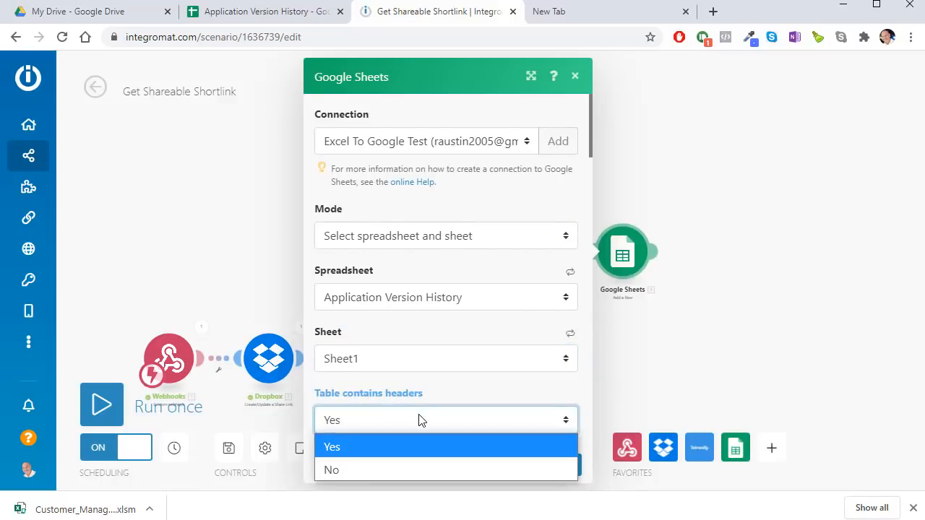
scroll(422, 420, "down", 2)
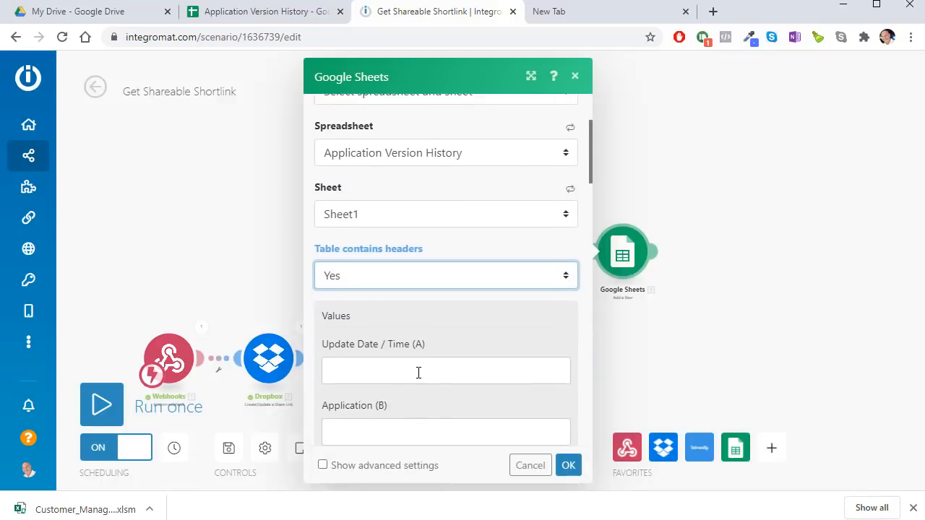
left_click(419, 372)
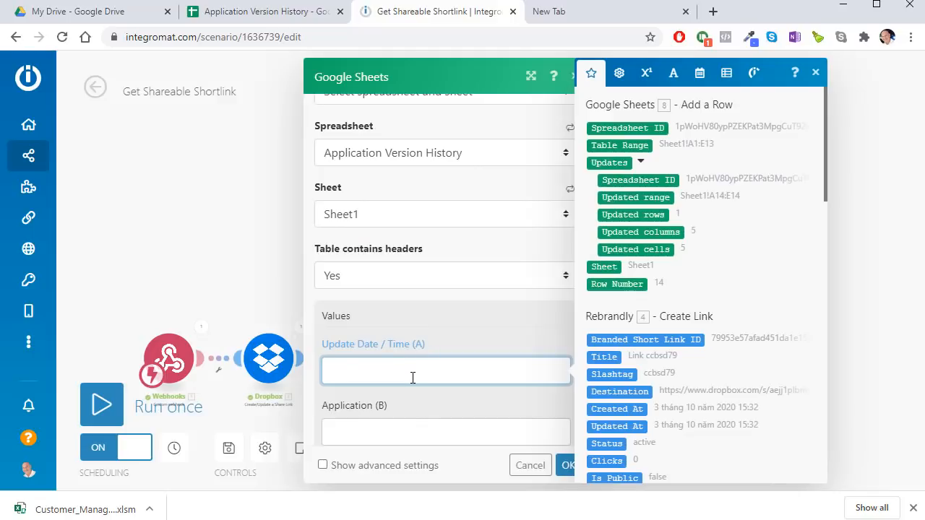
scroll(669, 313, "down", 10)
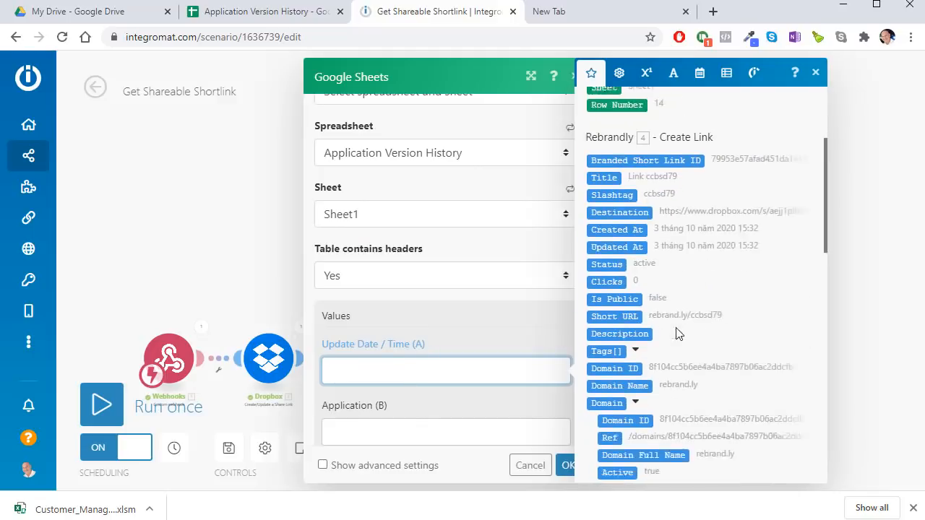
scroll(692, 359, "down", 3)
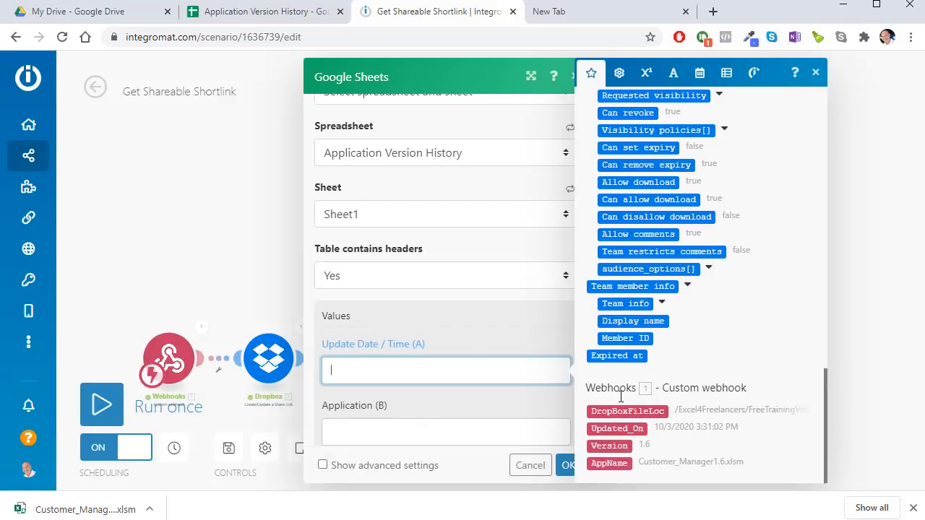
left_click_drag(618, 429, 405, 365)
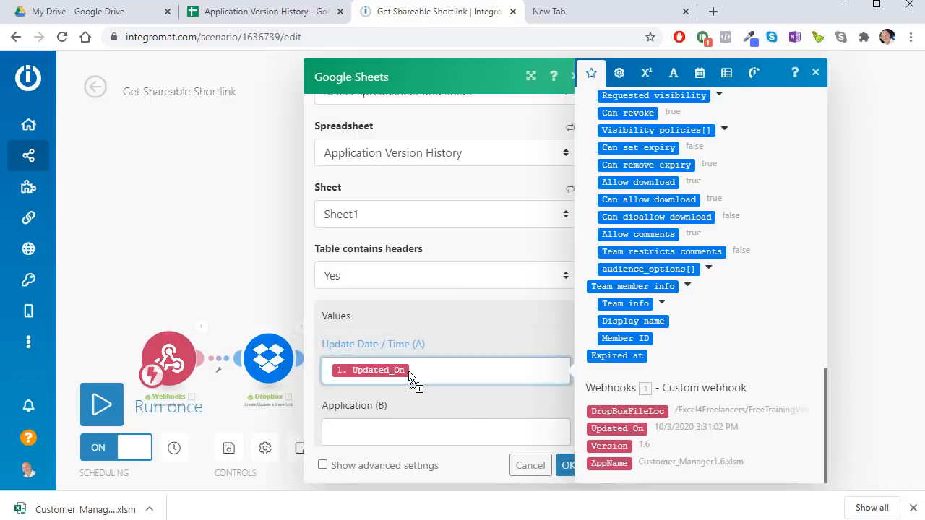
left_click(399, 434)
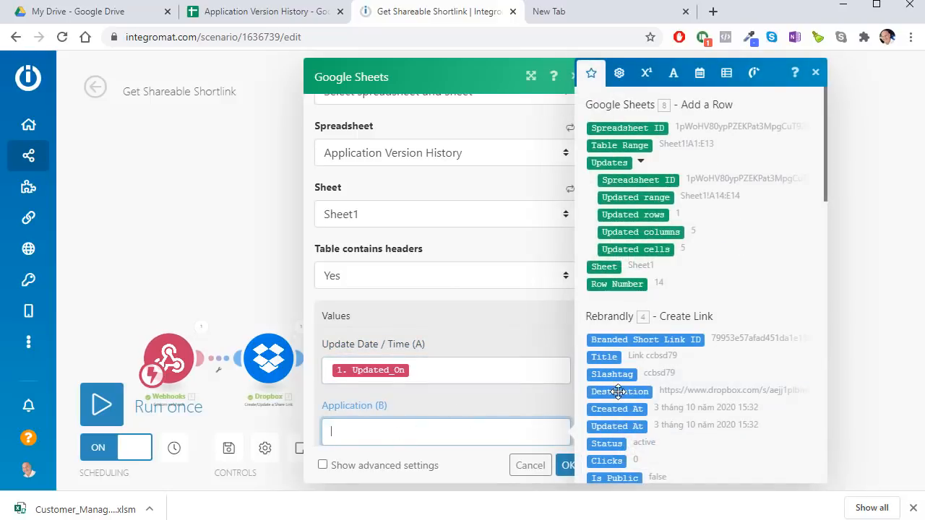
scroll(609, 391, "down", 15)
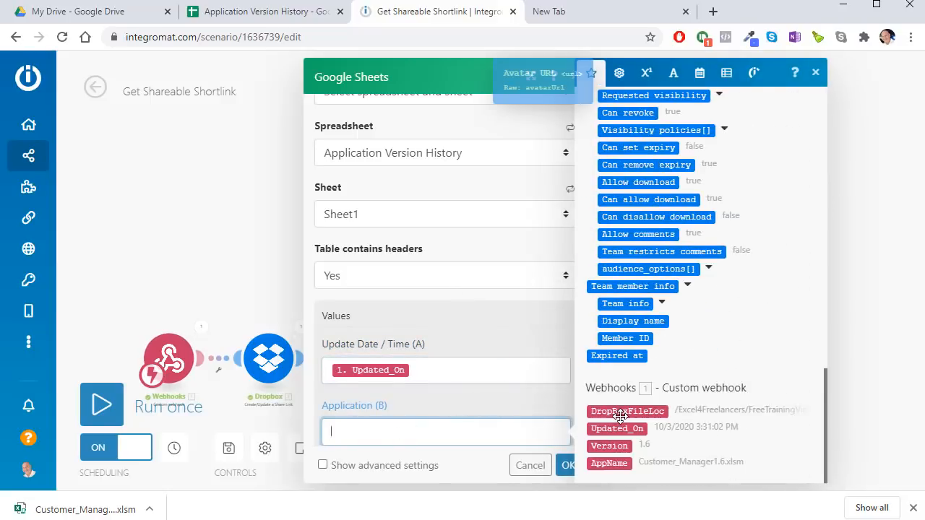
left_click_drag(609, 464, 402, 225)
left_click(419, 292)
scroll(671, 374, "down", 15)
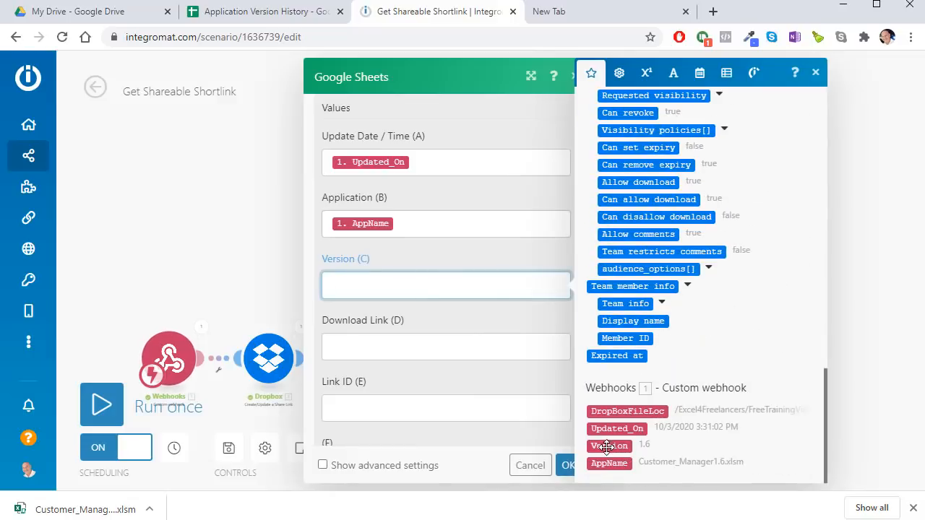
left_click_drag(609, 445, 364, 289)
Step: Map Rebrandly's Short URL and Branded Short Link ID into columns D and E, then confirm
left_click(386, 337)
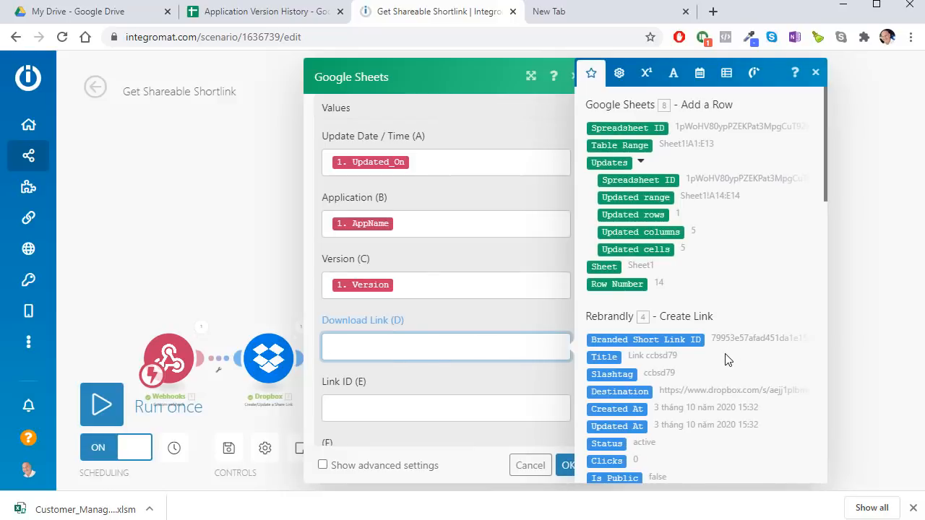
scroll(726, 359, "down", 3)
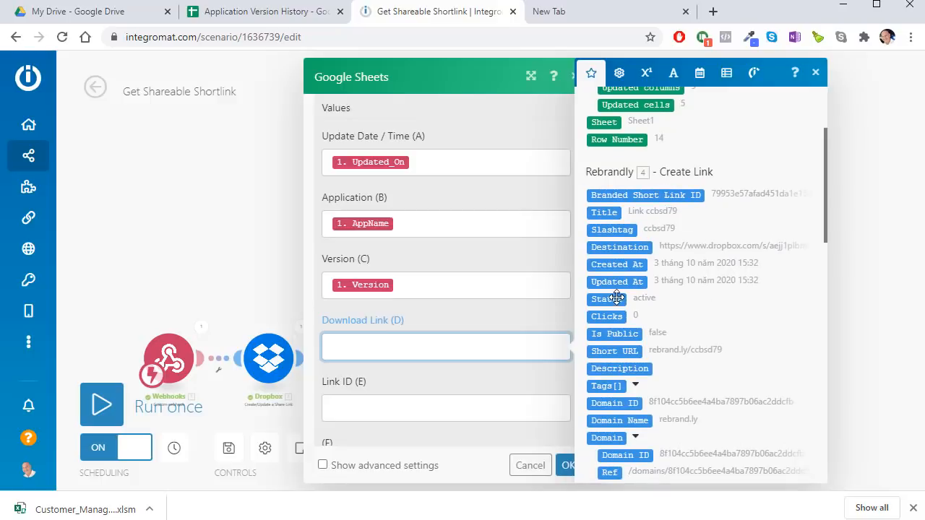
scroll(686, 377, "down", 2)
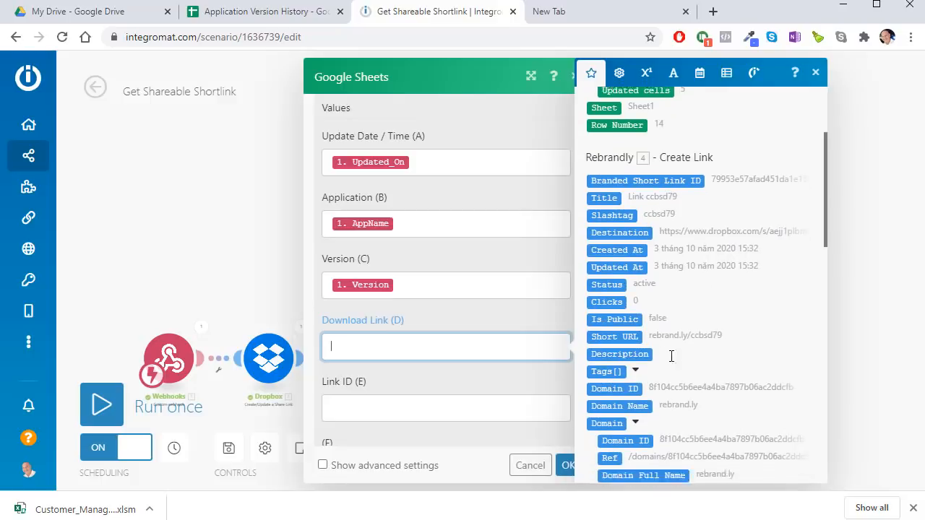
left_click_drag(622, 279, 462, 359)
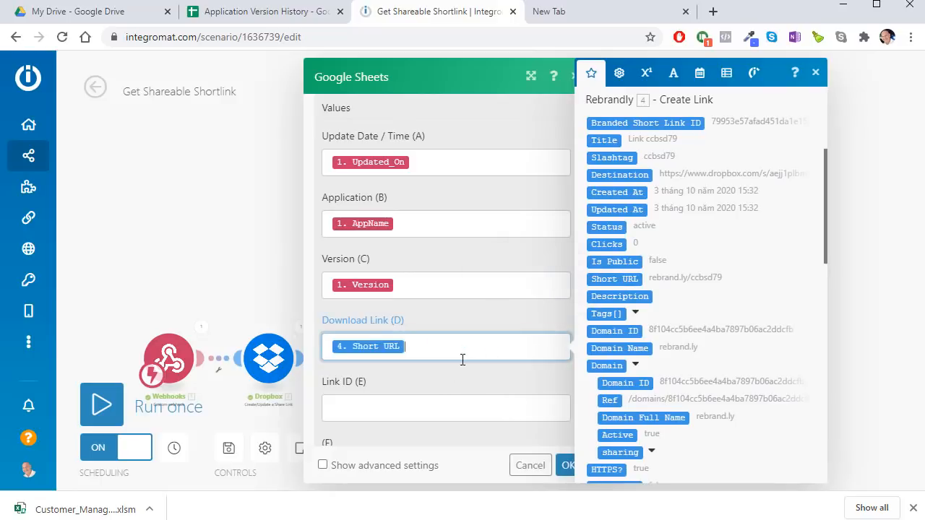
left_click(444, 412)
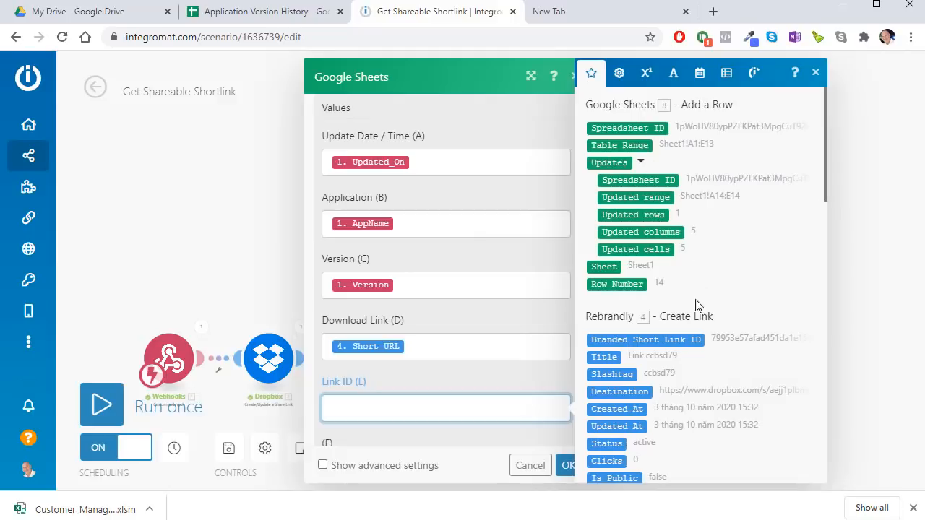
scroll(656, 232, "down", 2)
left_click_drag(655, 195, 429, 409)
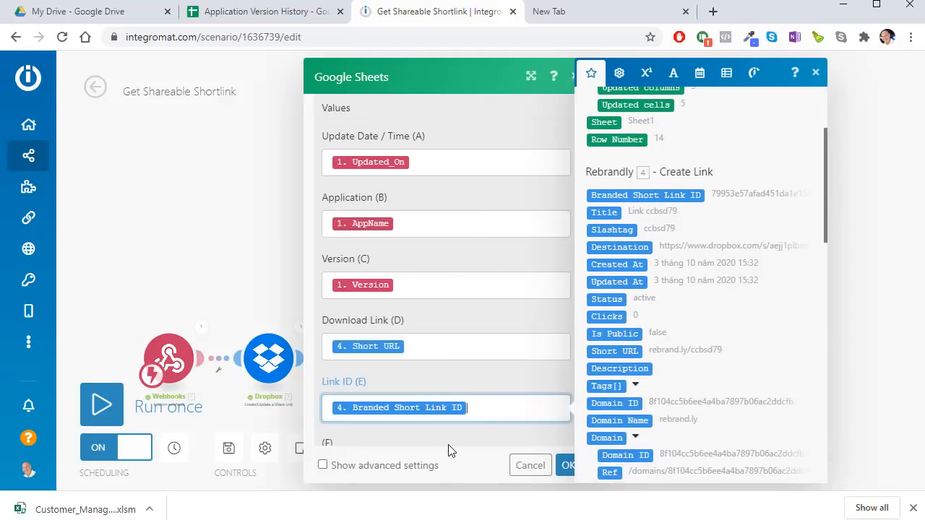
left_click(499, 450)
left_click(570, 466)
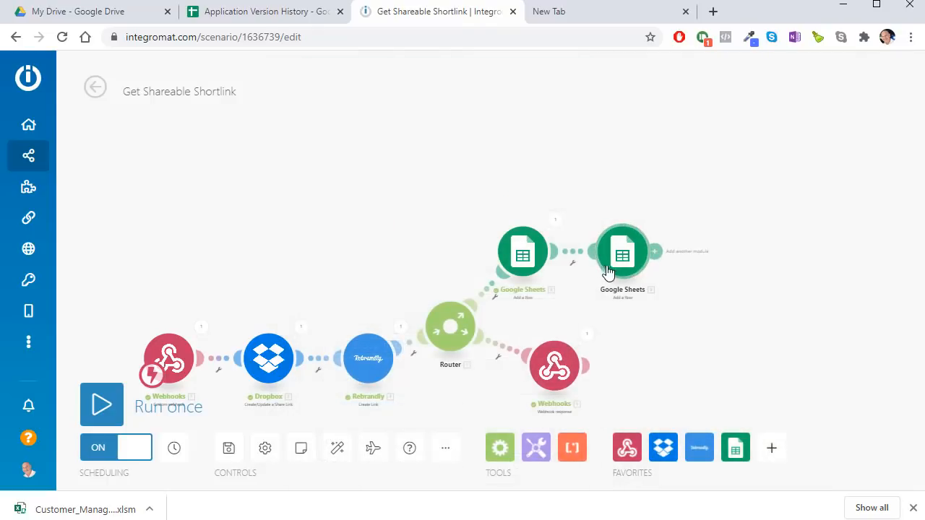
Step: Delete the second Google Sheets Add a Row module from the scenario
scroll(622, 270, "up", 3)
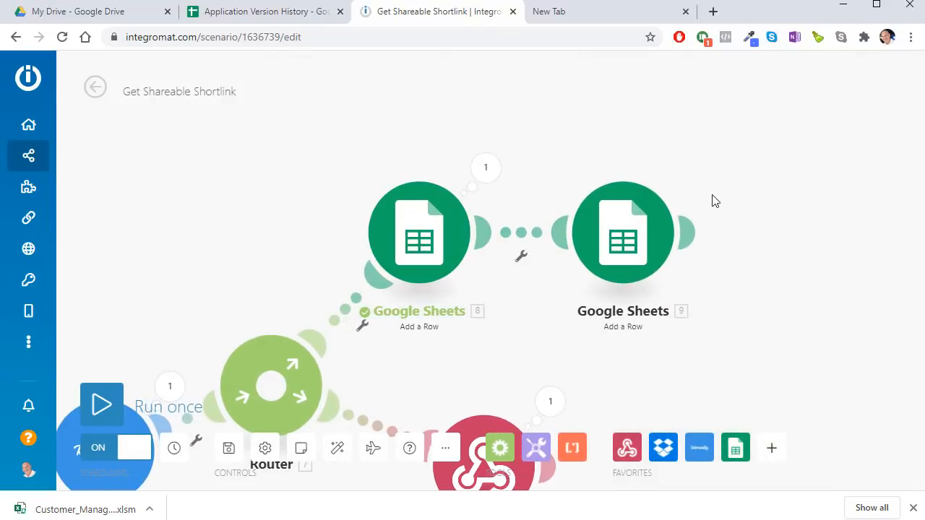
right_click(626, 225)
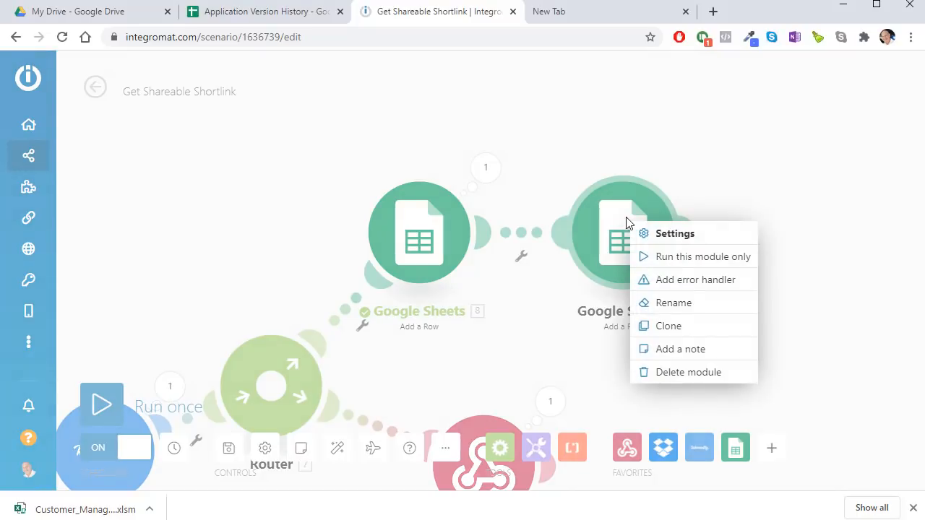
left_click(661, 371)
Step: Review the remaining Add a Row module's mappings for Sheet1 columns A–E
left_click(409, 238)
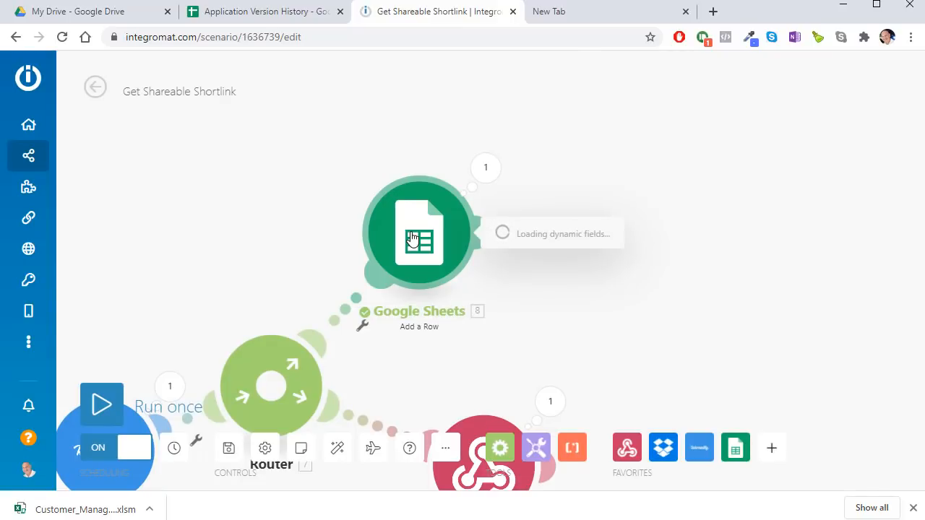
scroll(594, 289, "down", 3)
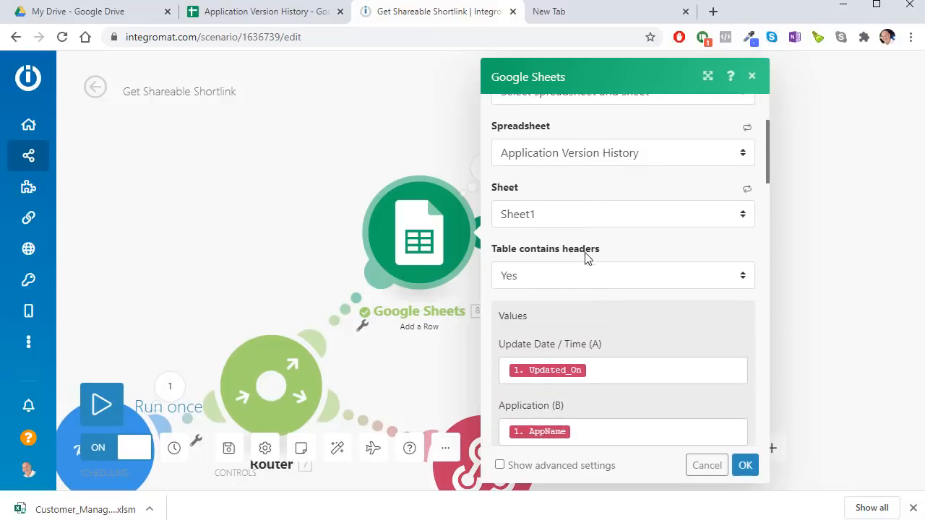
scroll(586, 258, "down", 4)
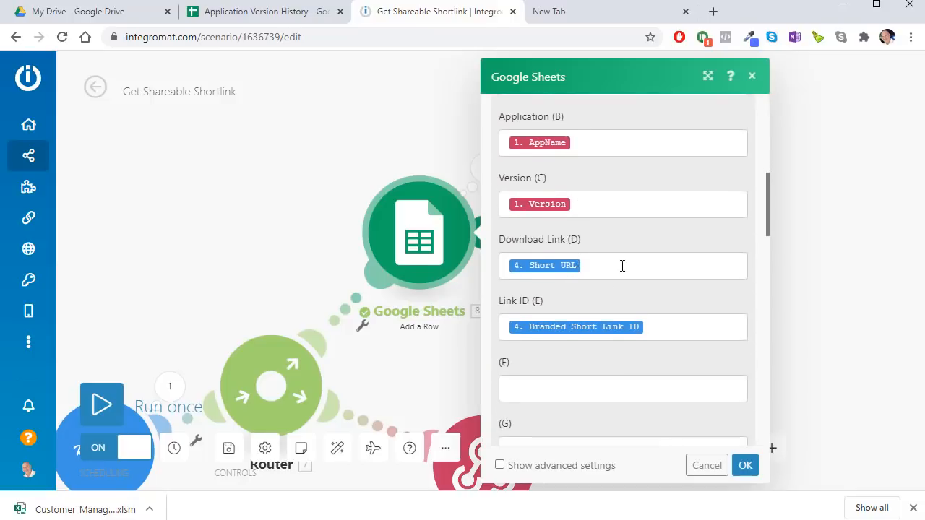
scroll(592, 307, "down", 2)
scroll(587, 271, "down", 5)
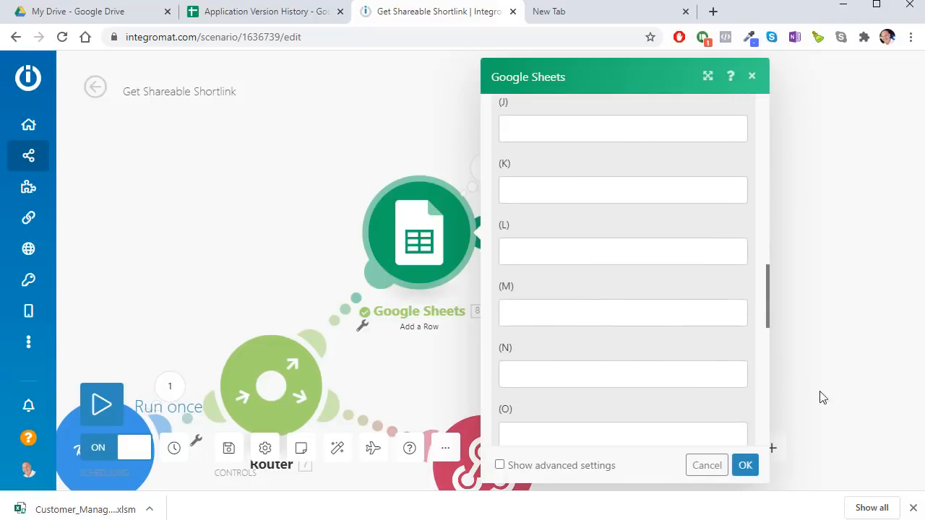
left_click(705, 465)
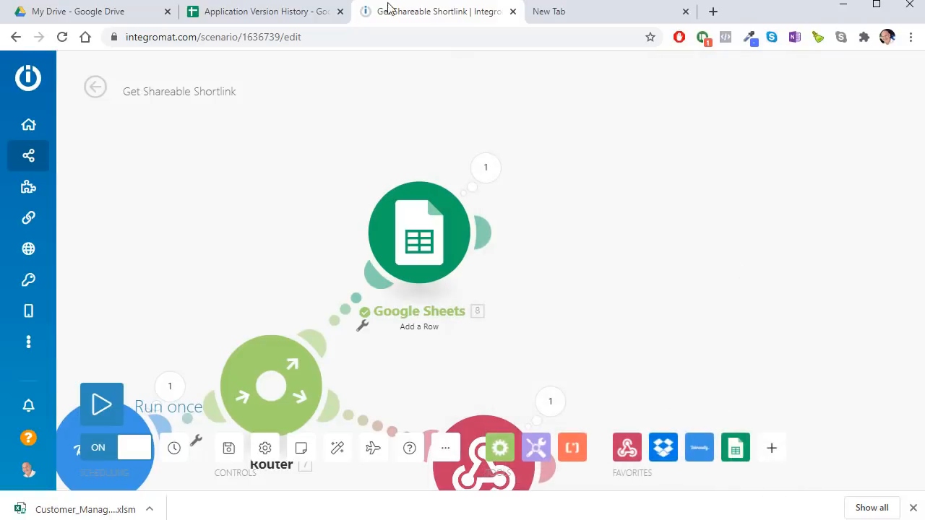
left_click(303, 11)
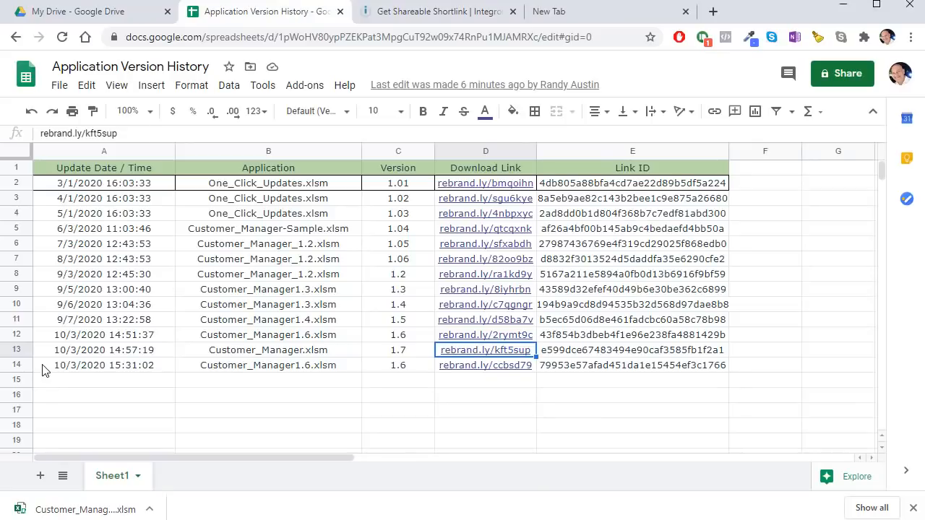
left_click_drag(42, 370, 690, 370)
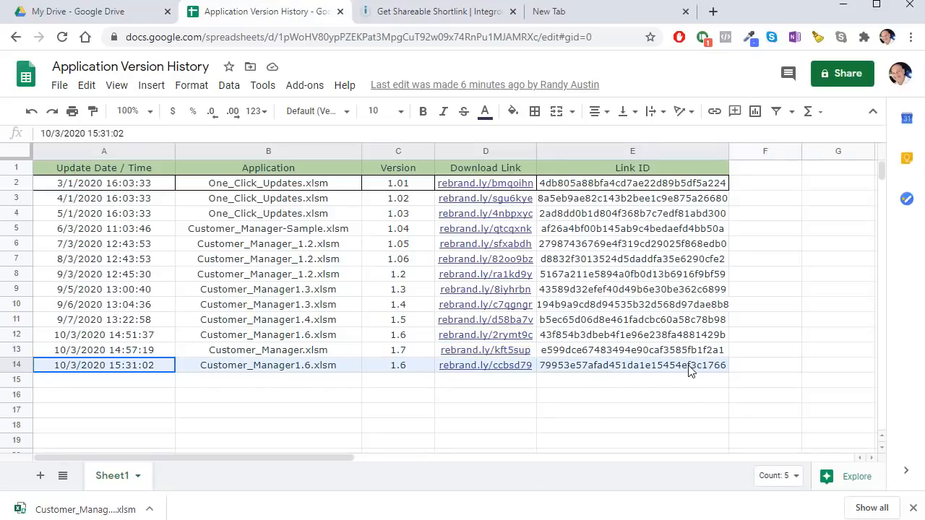
left_click(312, 428)
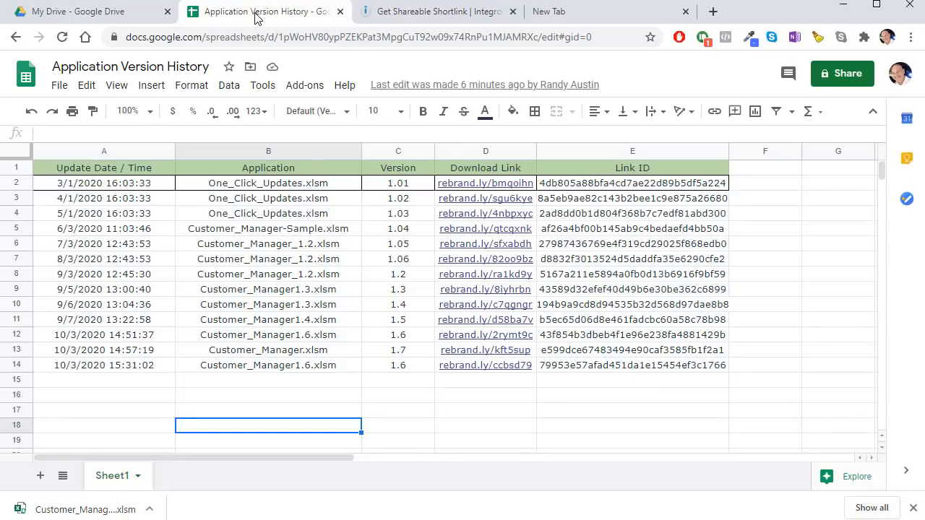
Step: Show the Webhooks response branch on the canvas, then switch to the Push_Update macro in VBA
left_click(419, 14)
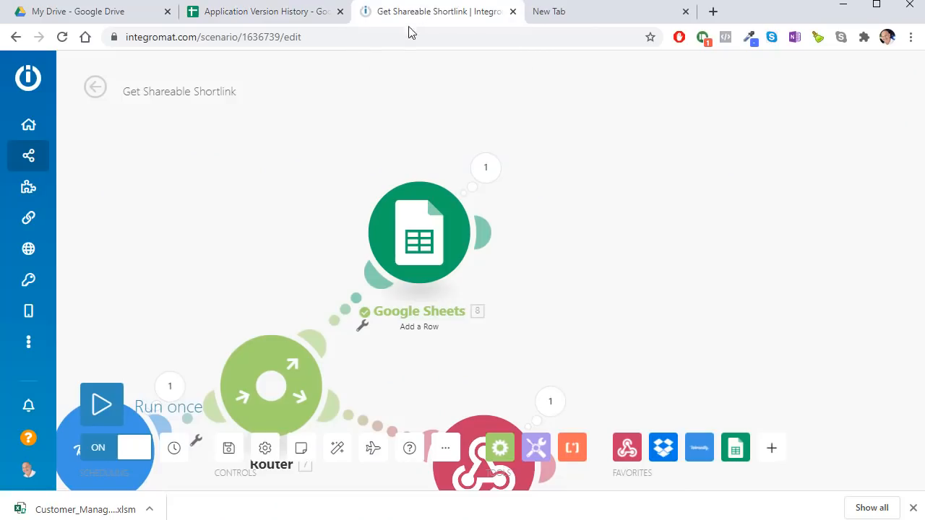
left_click_drag(627, 314, 649, 187)
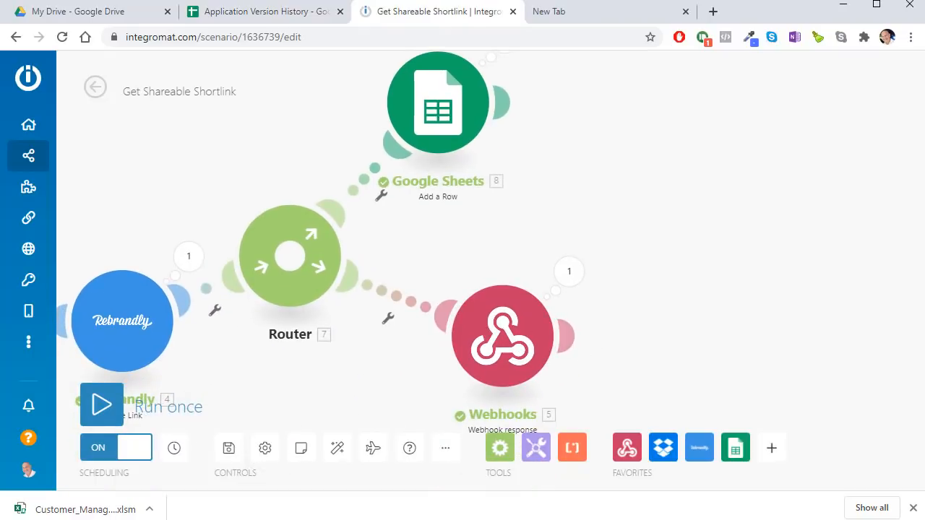
key("alt+Tab")
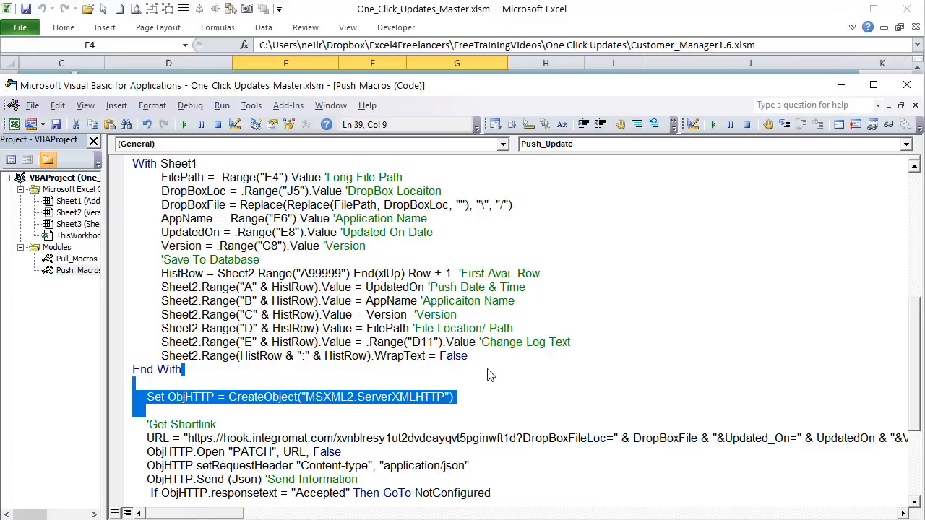
scroll(144, 403, "down", 4)
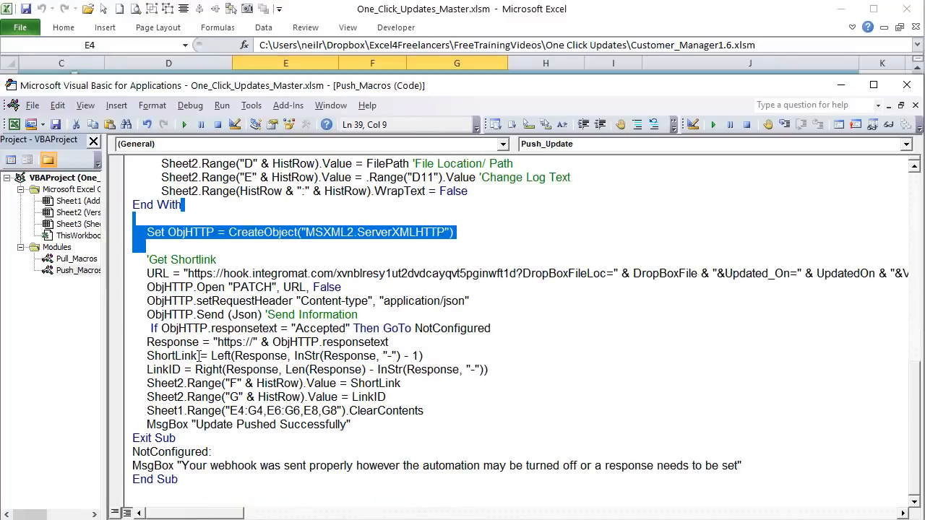
left_click_drag(198, 356, 163, 368)
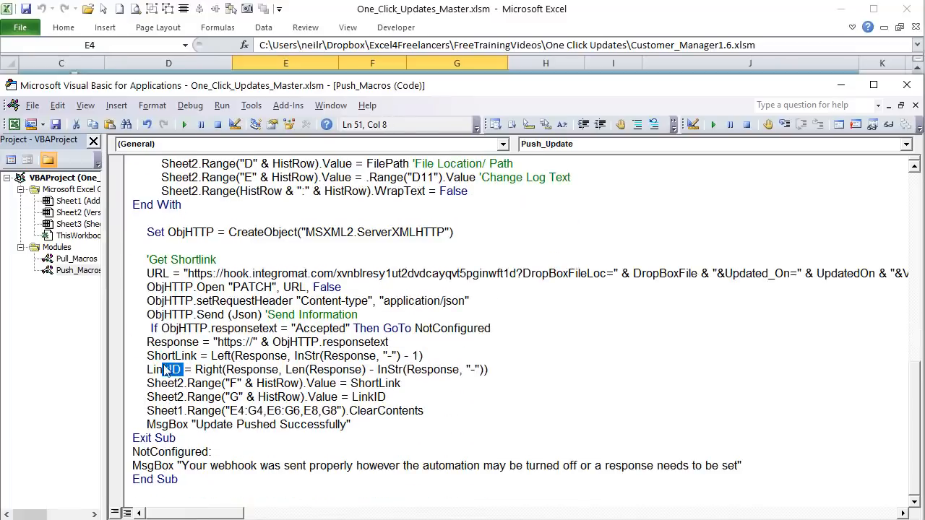
left_click(192, 354)
left_click_drag(253, 343, 217, 342)
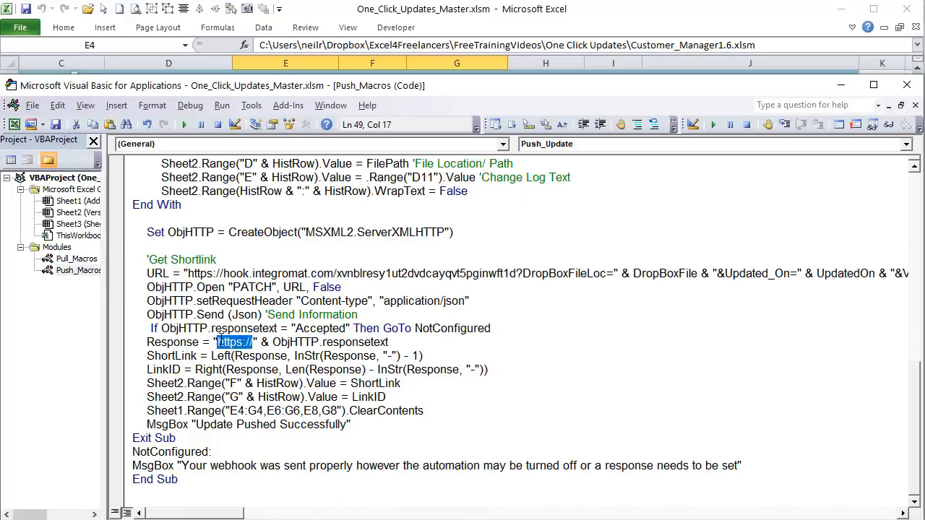
left_click(177, 371)
left_click(642, 13)
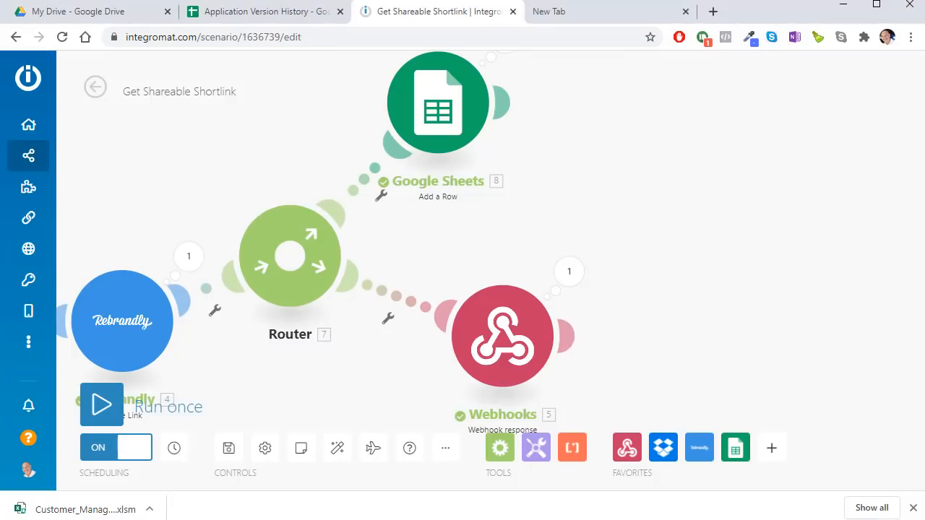
Step: Add a new Webhooks Webhook response module after the existing response
left_click(563, 336)
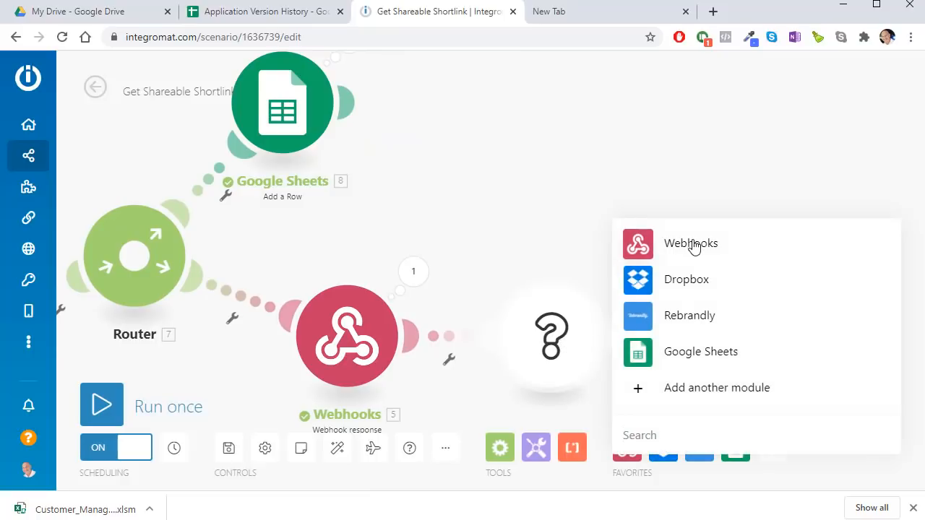
left_click(693, 246)
left_click(710, 330)
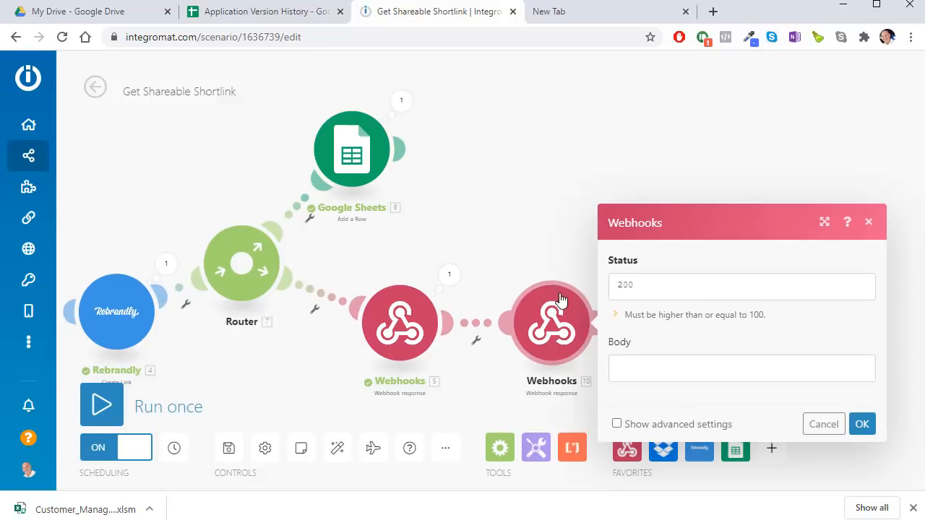
Step: Map the Rebrandly Short URL and Branded Short Link ID into the response body and save
left_click(666, 368)
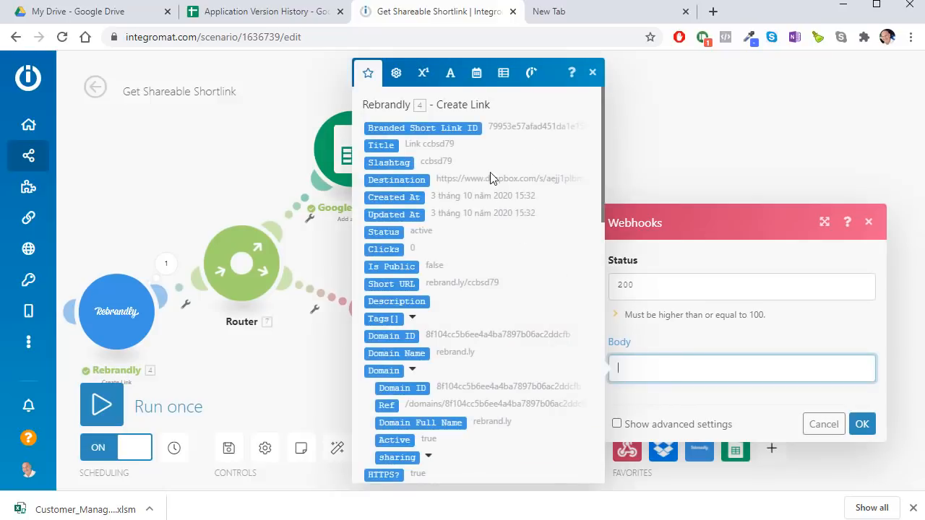
scroll(482, 259, "down", 15)
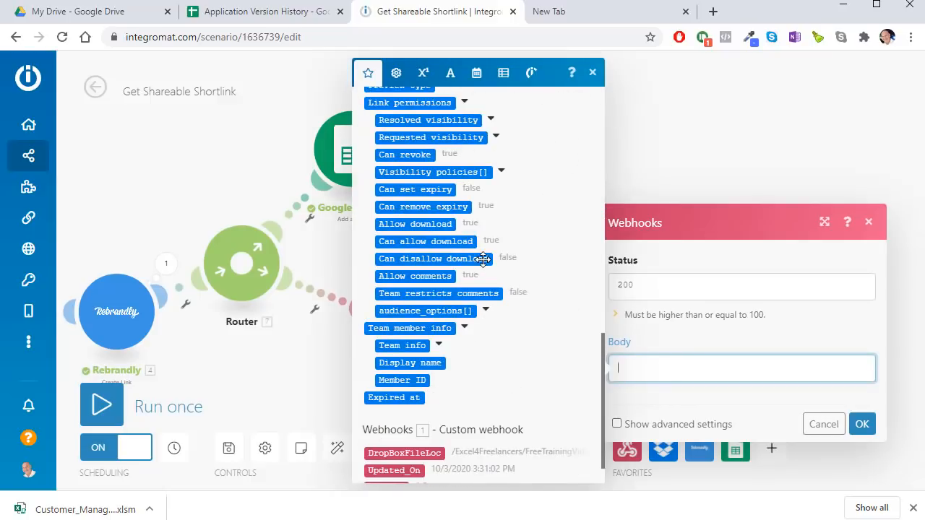
scroll(483, 258, "up", 10)
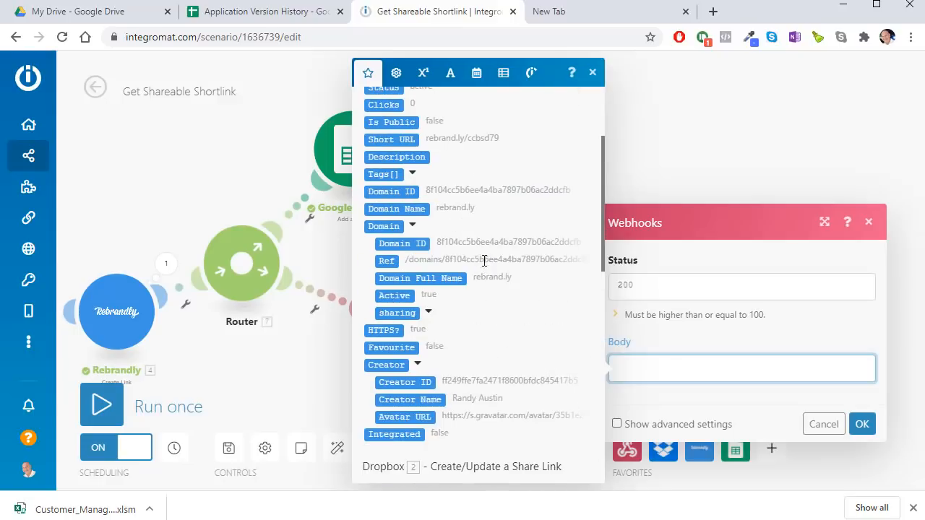
scroll(482, 258, "up", 3)
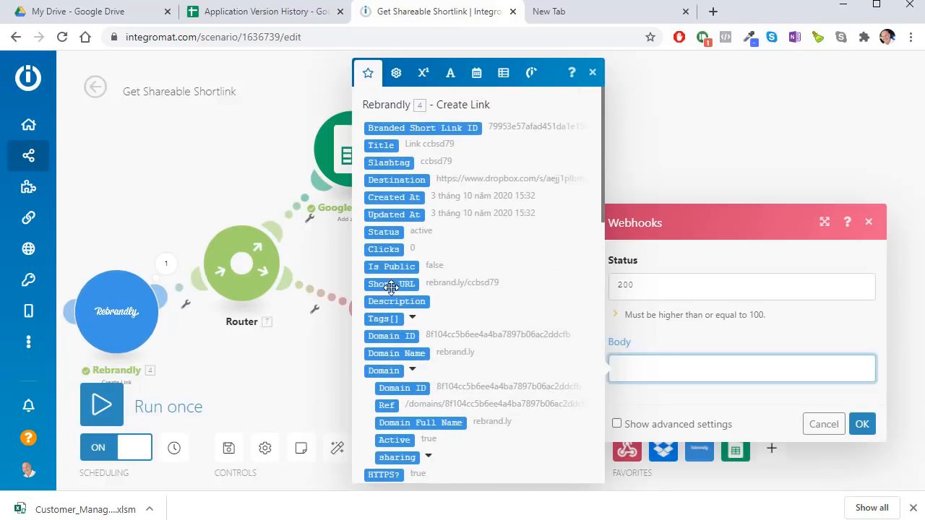
left_click_drag(391, 287, 668, 373)
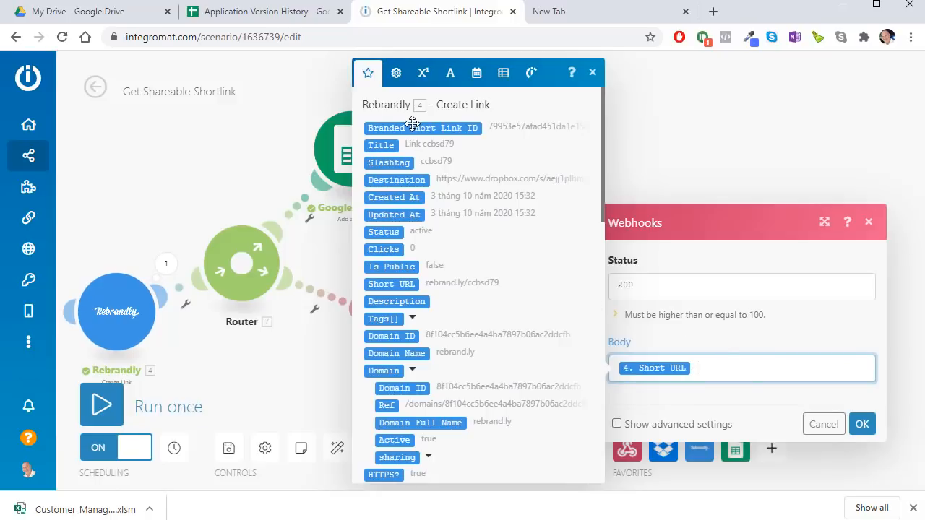
left_click_drag(415, 141, 740, 368)
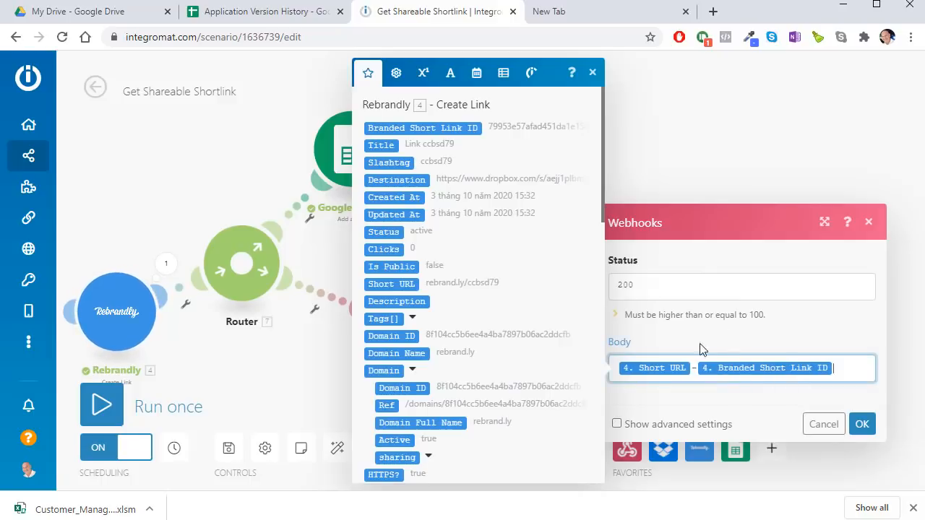
left_click(829, 426)
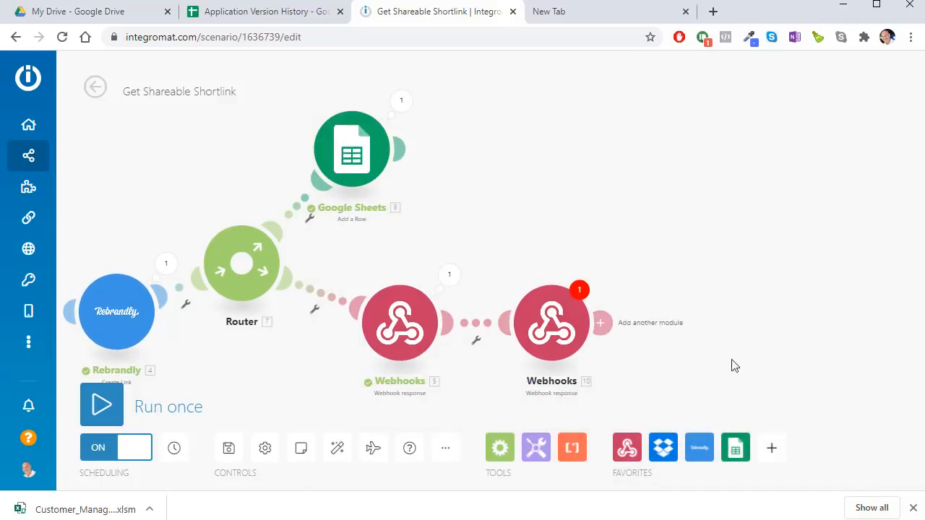
Step: Delete the duplicate Webhooks response module, confirm the remaining one's Body, and switch to the VBA code
right_click(577, 317)
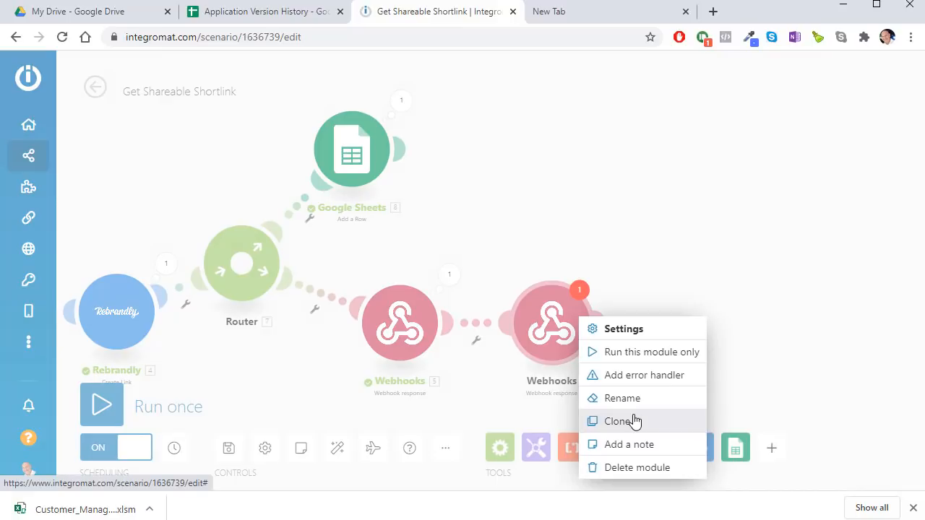
left_click(640, 468)
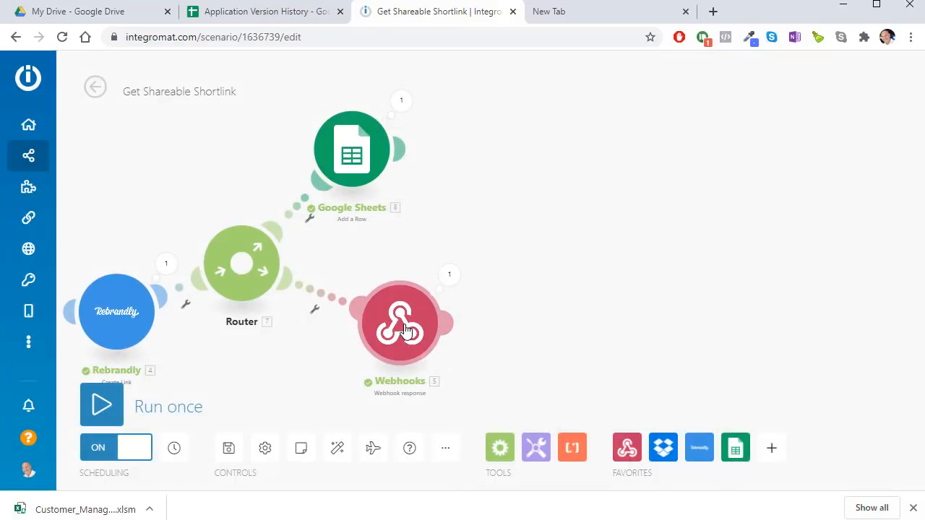
left_click(425, 351)
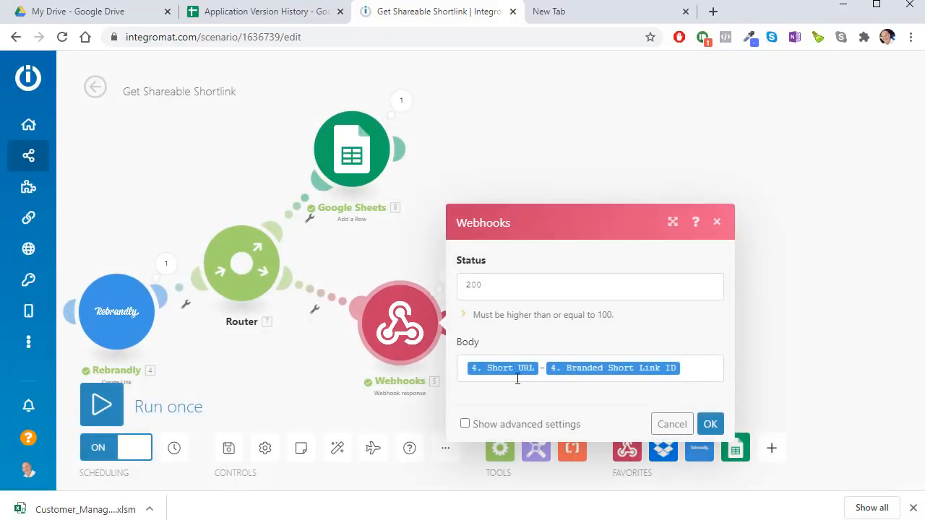
left_click(712, 426)
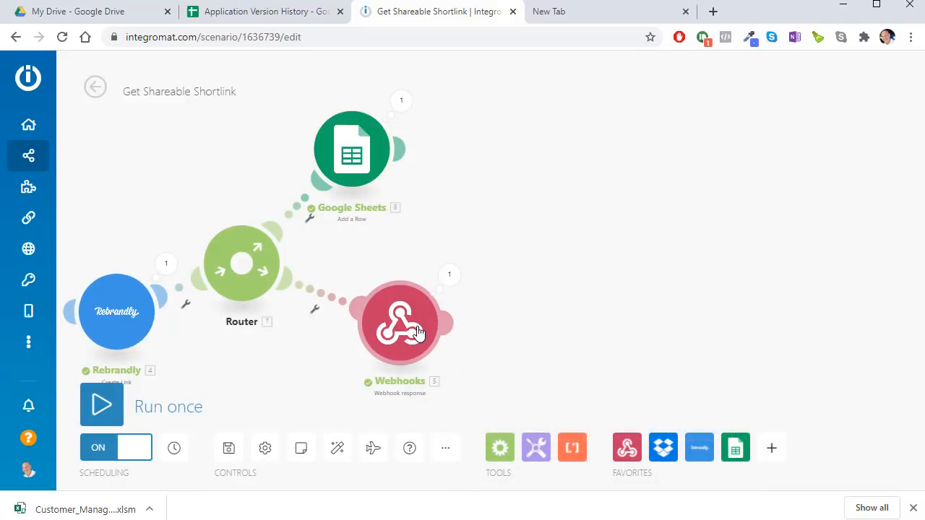
scroll(425, 402, "up", 3)
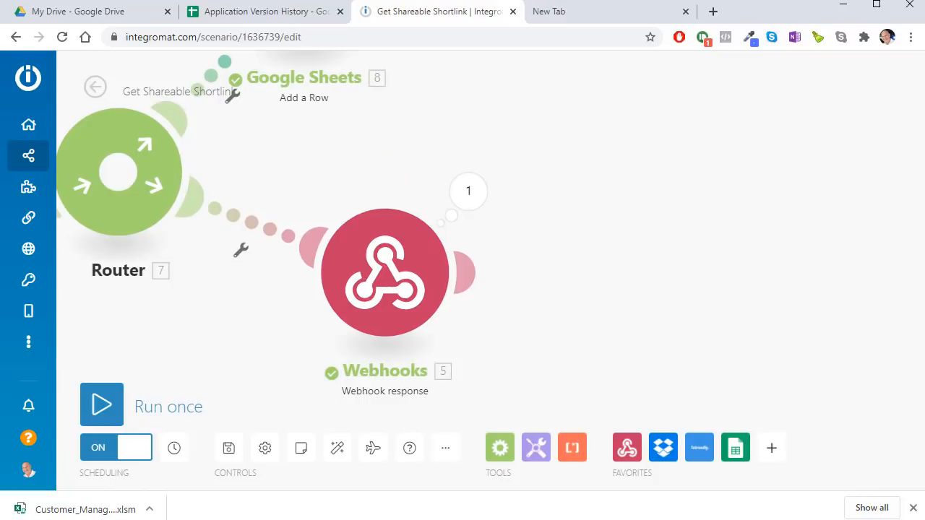
key("alt+Tab")
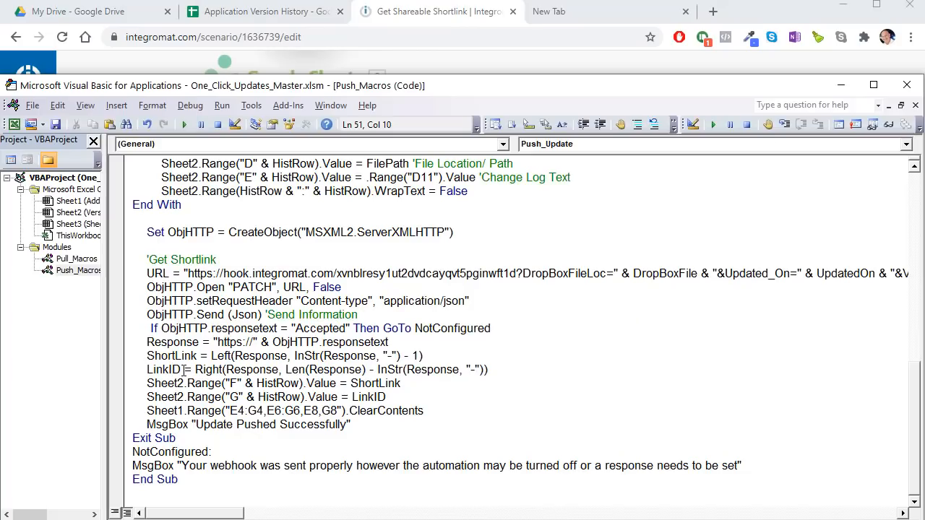
Step: Highlight the Response variable in Push_Update, then zoom and pan Integromat to show all modules
left_click_drag(198, 341, 160, 342)
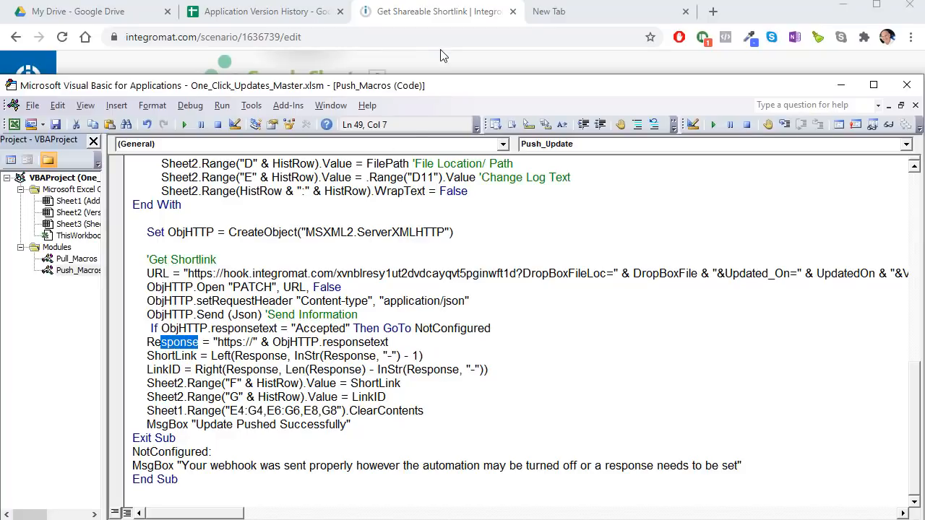
left_click(437, 11)
left_click_drag(498, 229, 842, 216)
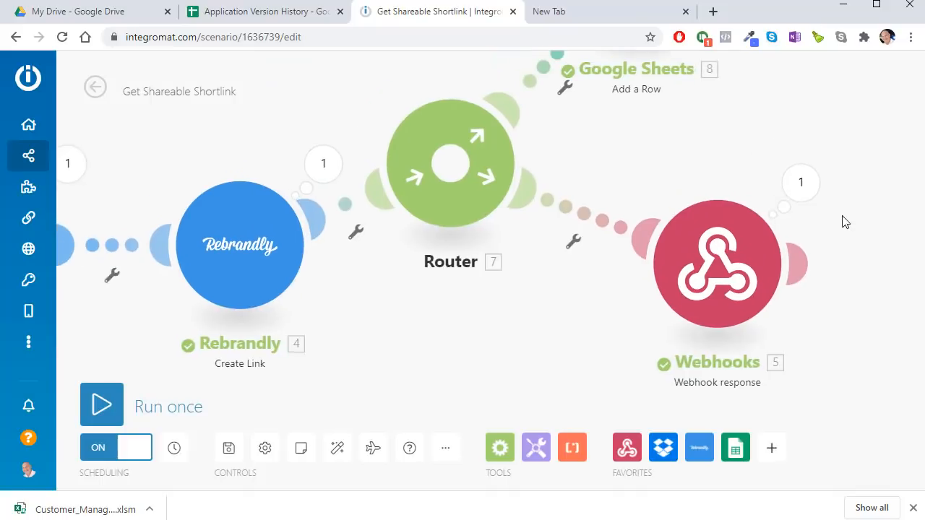
scroll(542, 234, "down", 3)
left_click_drag(281, 146, 403, 181)
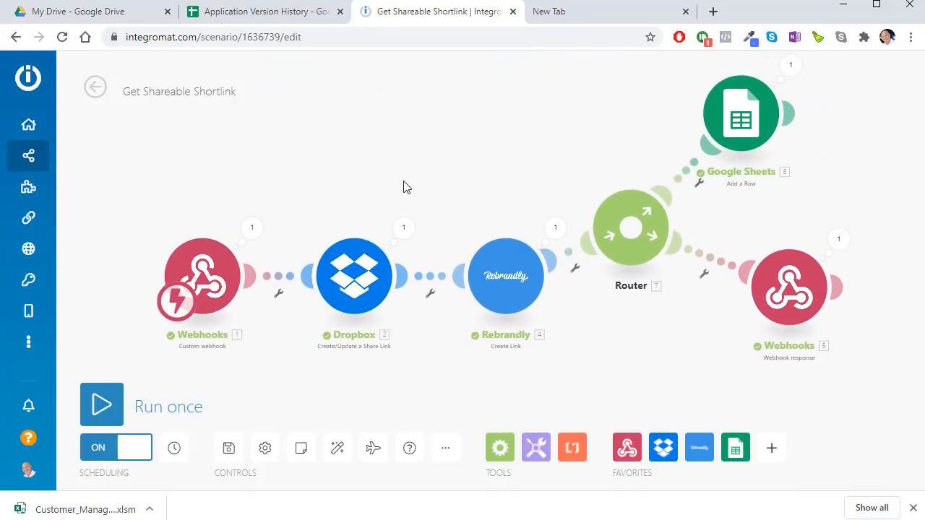
Step: Inspect rows 13 and 14 of the Application Version History log, then switch back to Excel
left_click(280, 16)
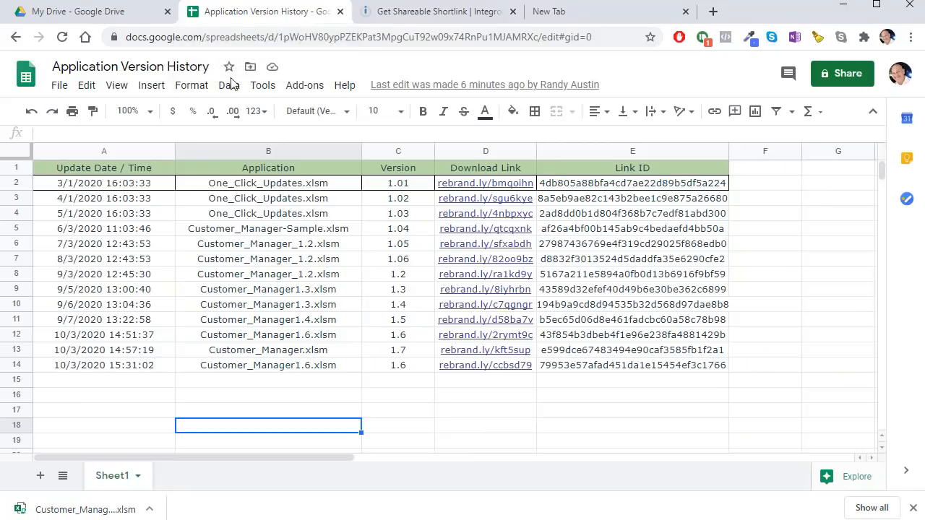
left_click(98, 354)
left_click(100, 368)
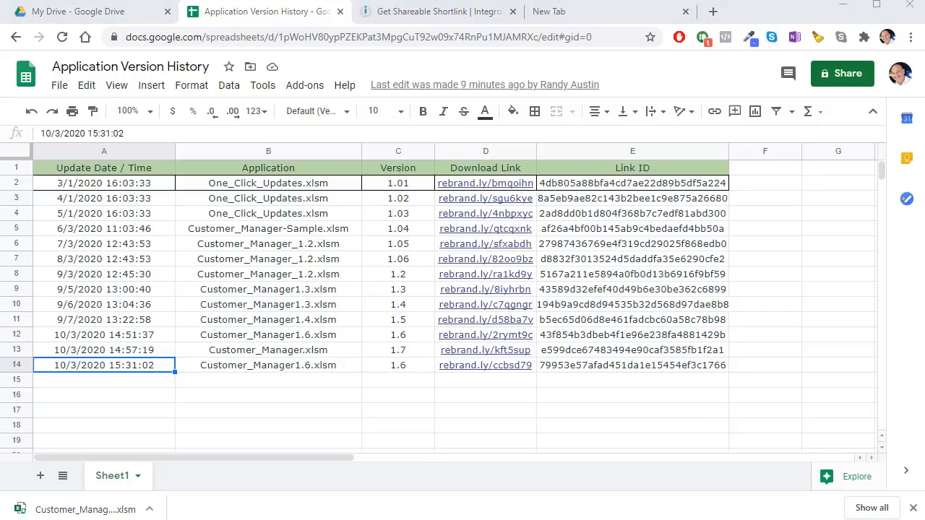
key("alt+Tab")
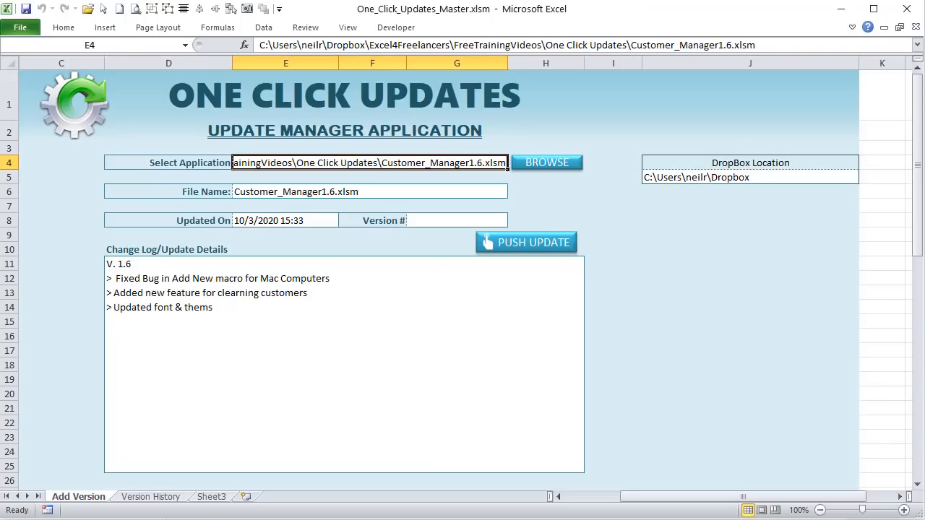
Step: Open Customer_Manager.xlsm from the recent workbooks list
left_click(8, 26)
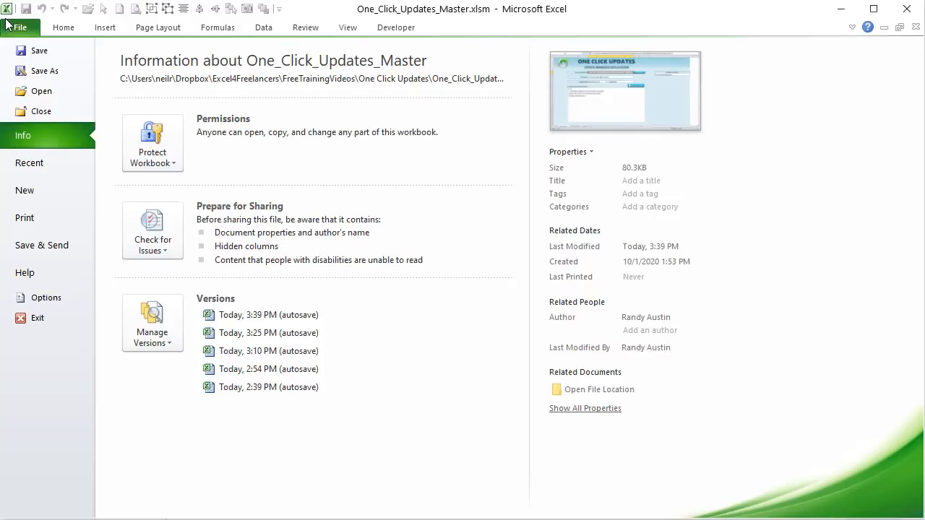
left_click(49, 164)
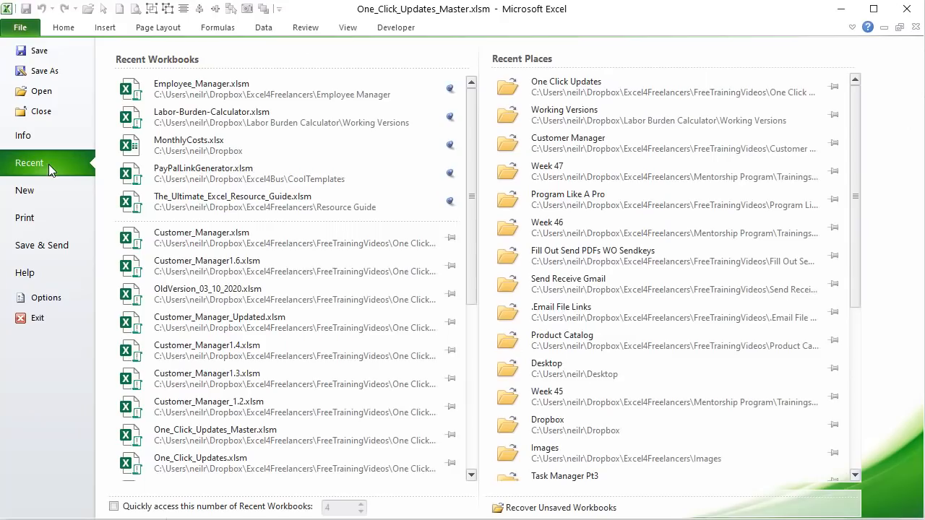
left_click(209, 238)
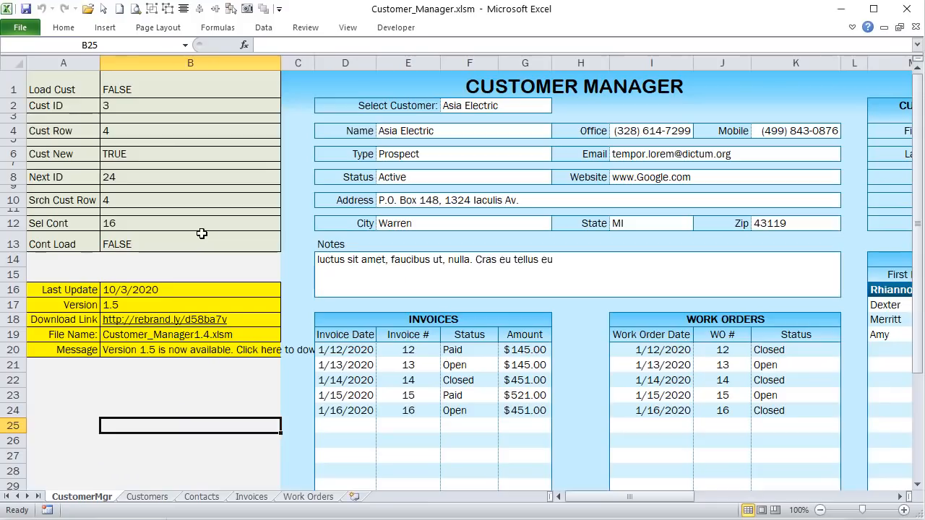
left_click_drag(666, 500, 684, 503)
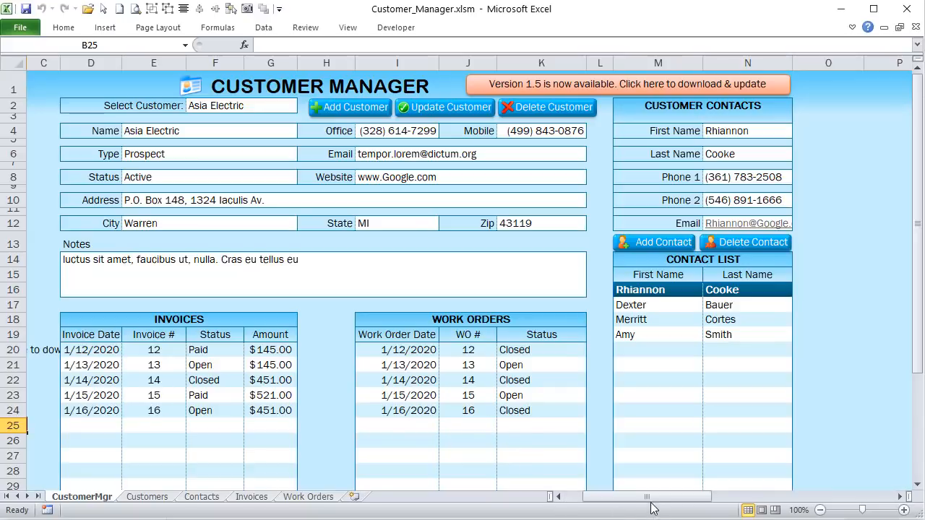
left_click_drag(652, 498, 572, 499)
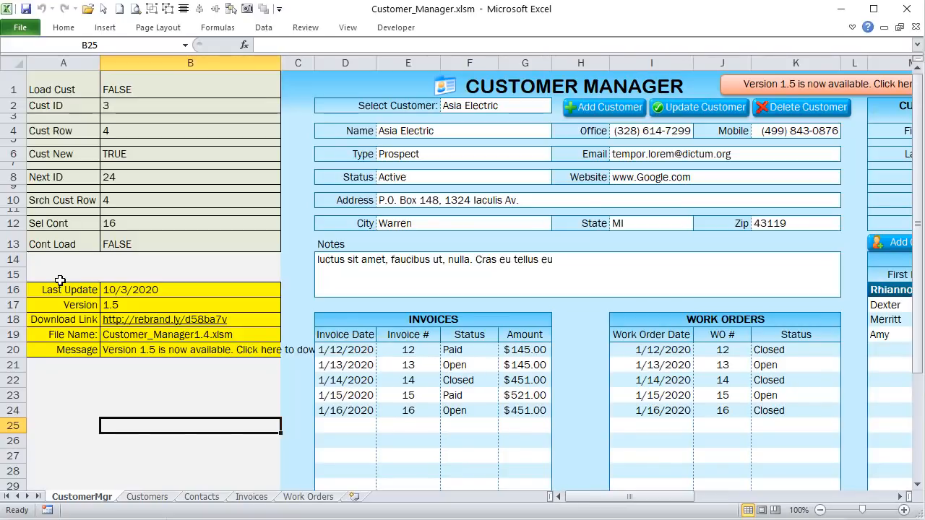
Step: Review the update details in A16:B20: last update date, version 1.5, download link and file name
left_click_drag(62, 285, 141, 350)
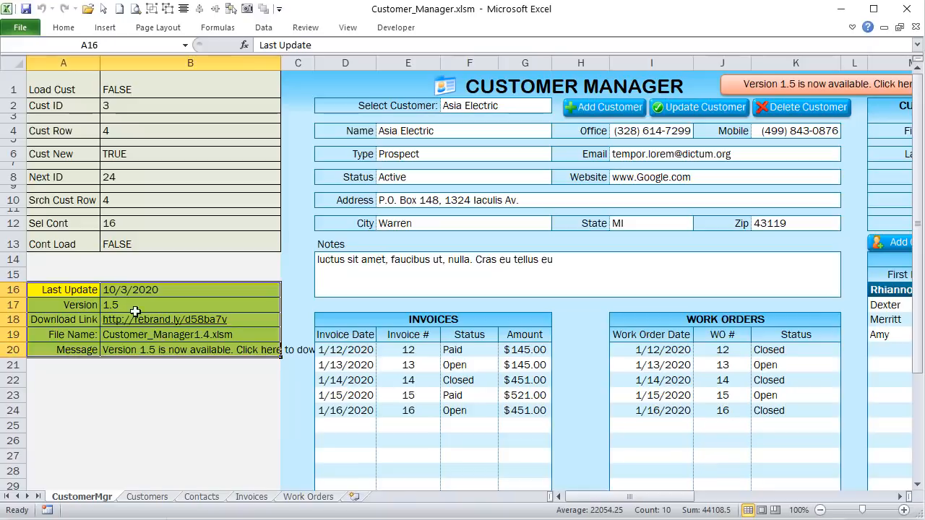
left_click(71, 289)
left_click(113, 292)
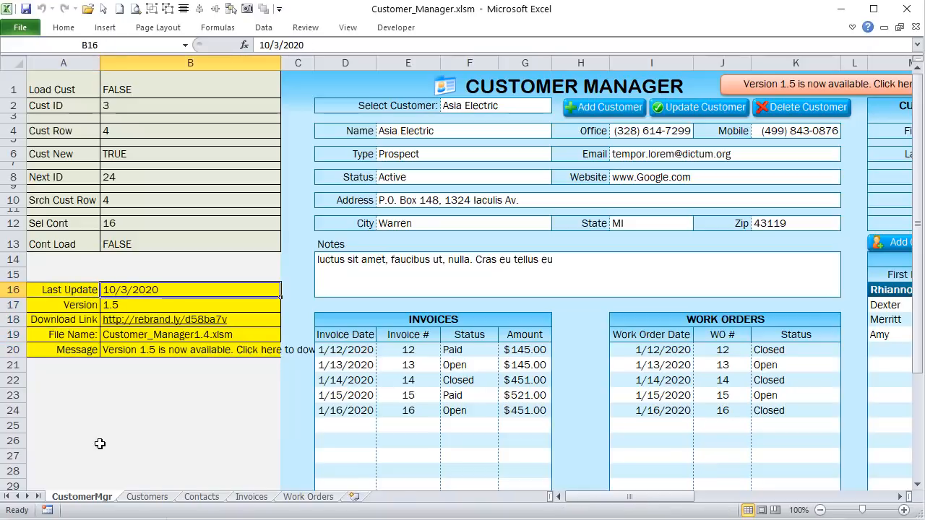
left_click(77, 305)
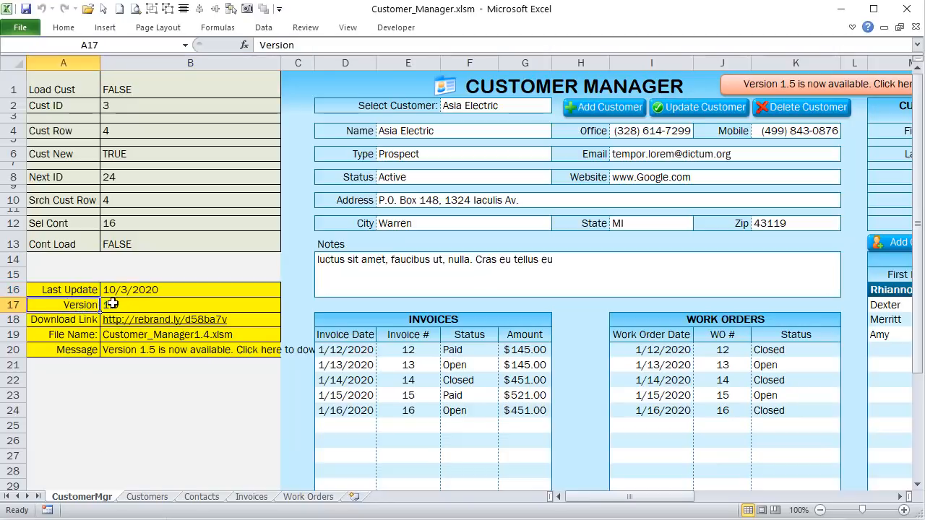
left_click(120, 302)
left_click(75, 320)
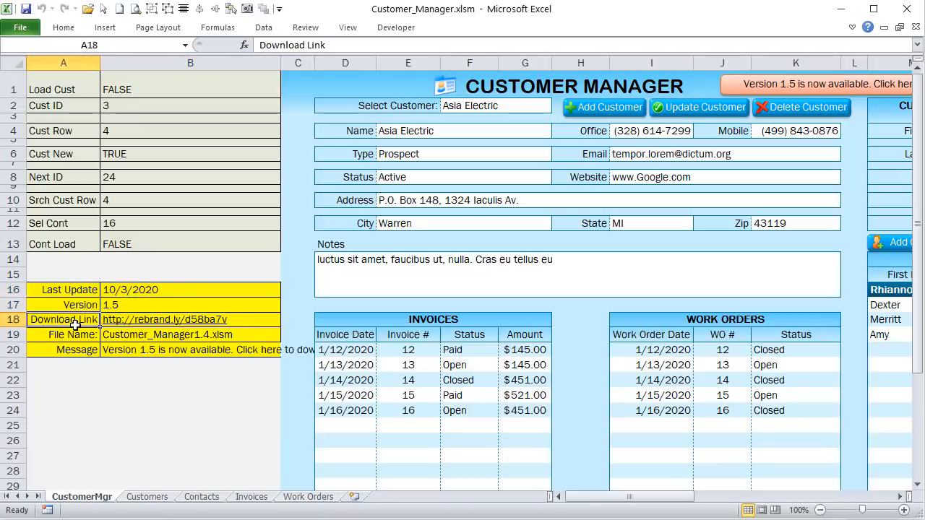
left_click(243, 320)
left_click(246, 336)
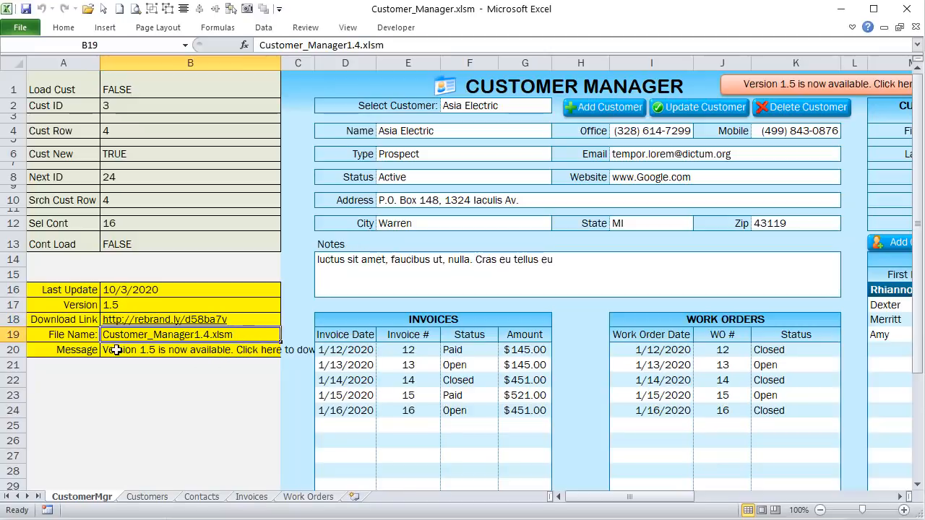
left_click(65, 350)
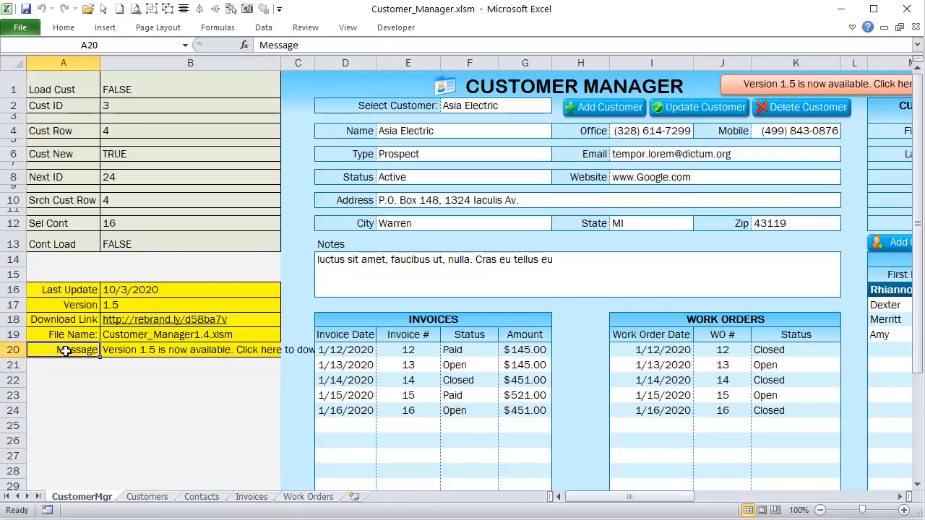
Step: Inspect B20's formula building the 'Version 1.5 is now available' message, leaving it unchanged
left_click(122, 357)
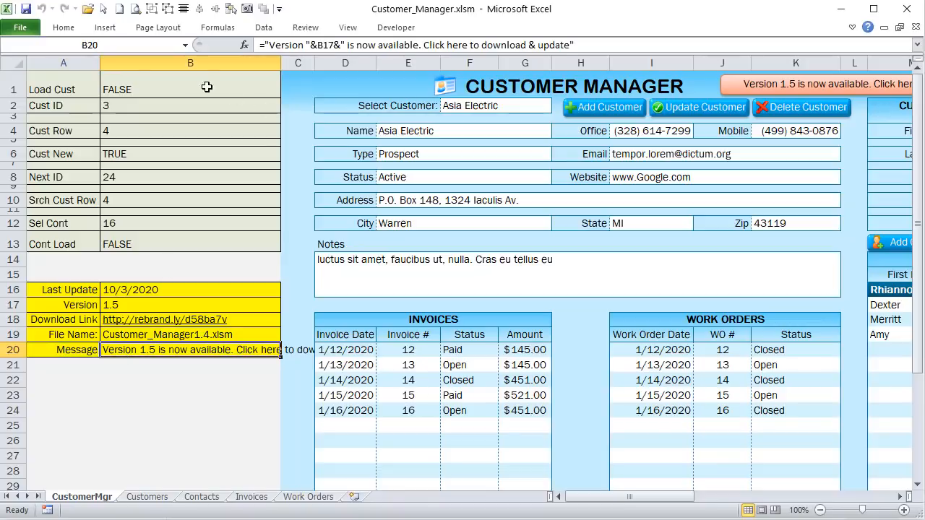
left_click(327, 45)
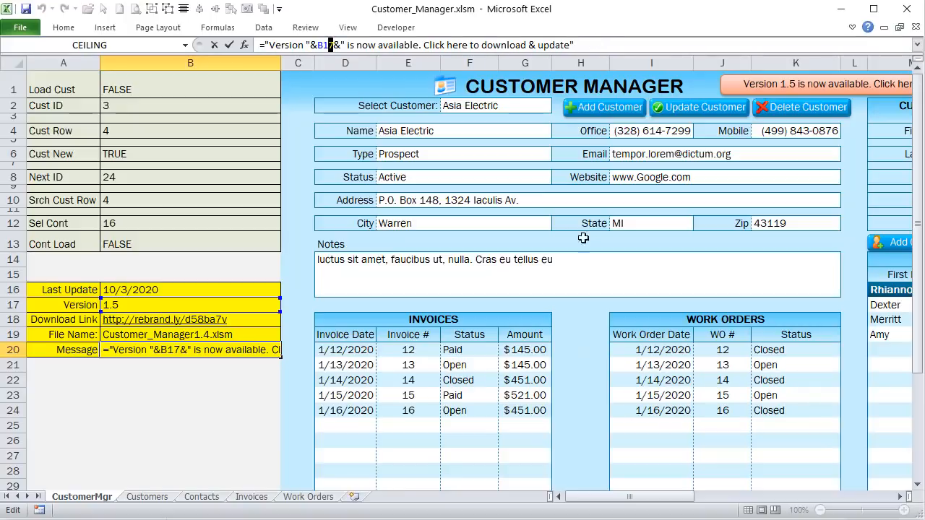
left_click_drag(638, 499, 655, 498)
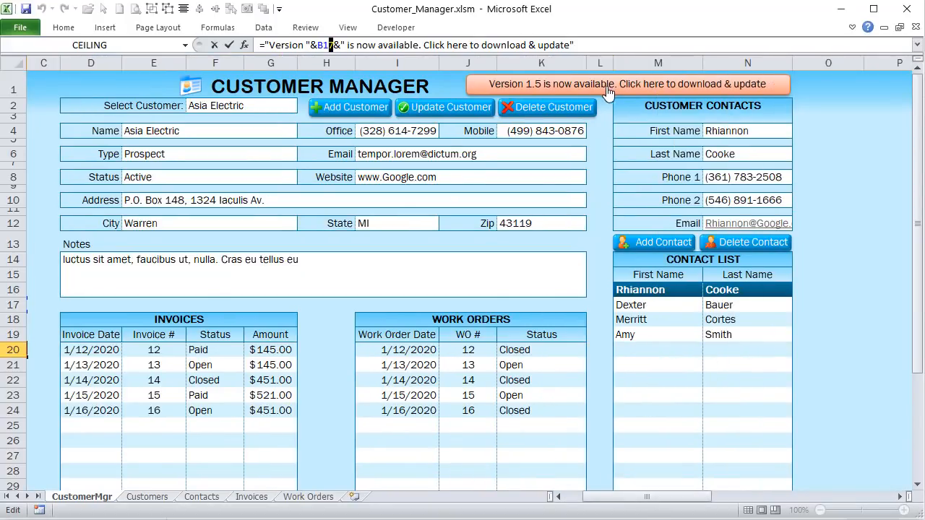
key("Return")
left_click(105, 28)
Step: Draw a rounded rectangle below the Notes box and link its text to =$B$20
left_click(157, 58)
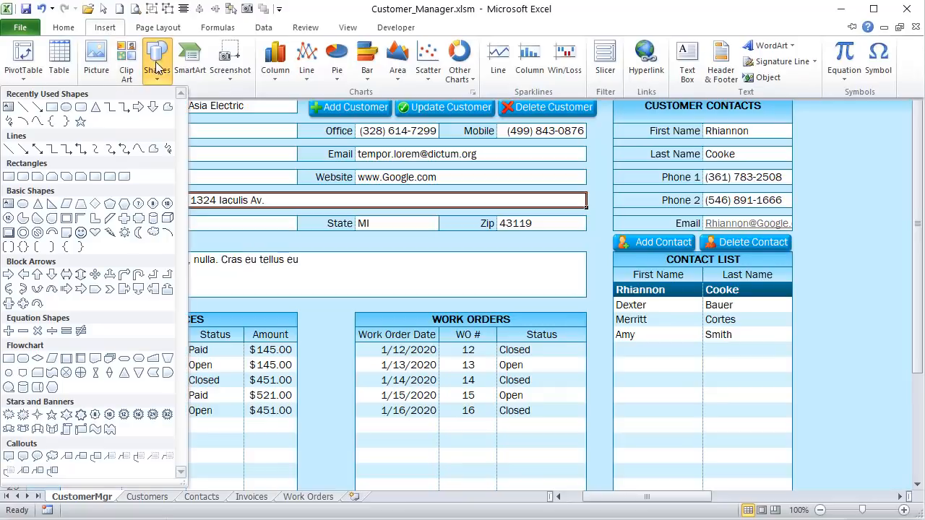
left_click(91, 108)
mouse_move(308, 276)
left_mouse_down()
mouse_move(532, 306)
mouse_move(664, 310)
left_mouse_up()
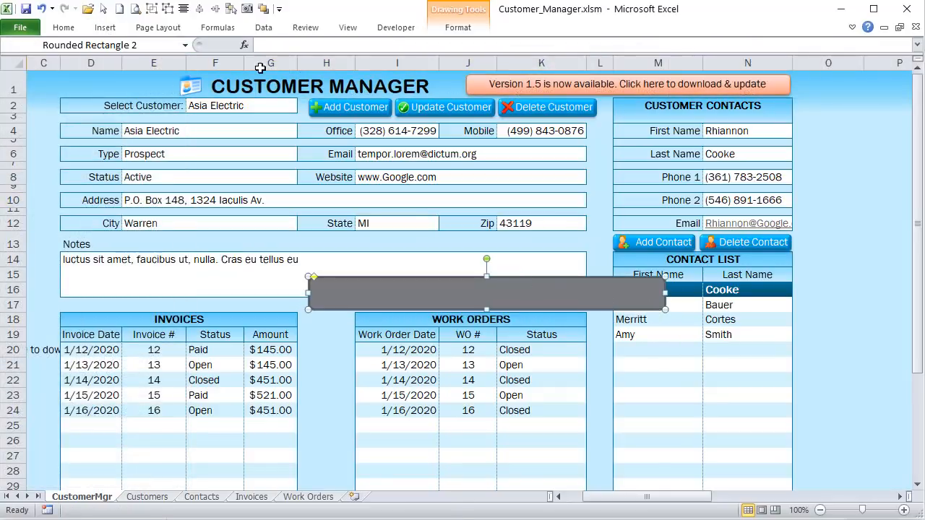
left_click(283, 45)
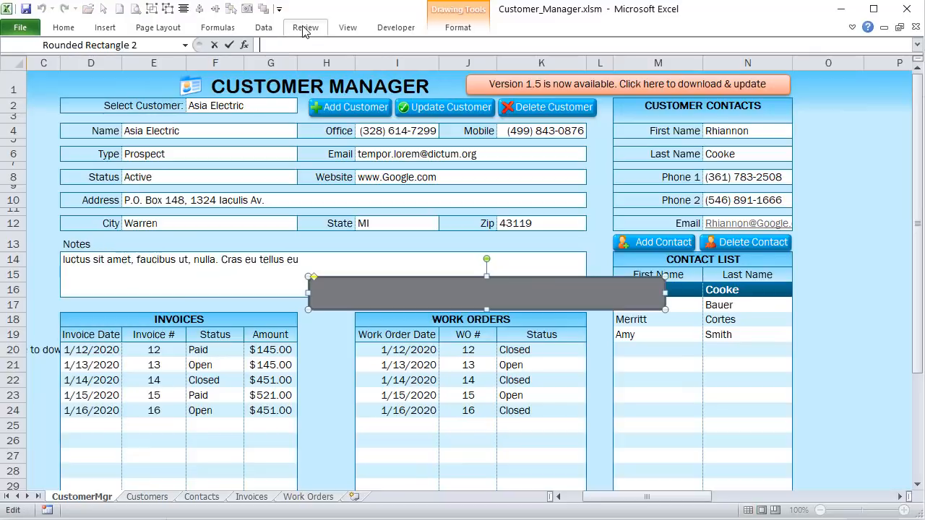
type("=")
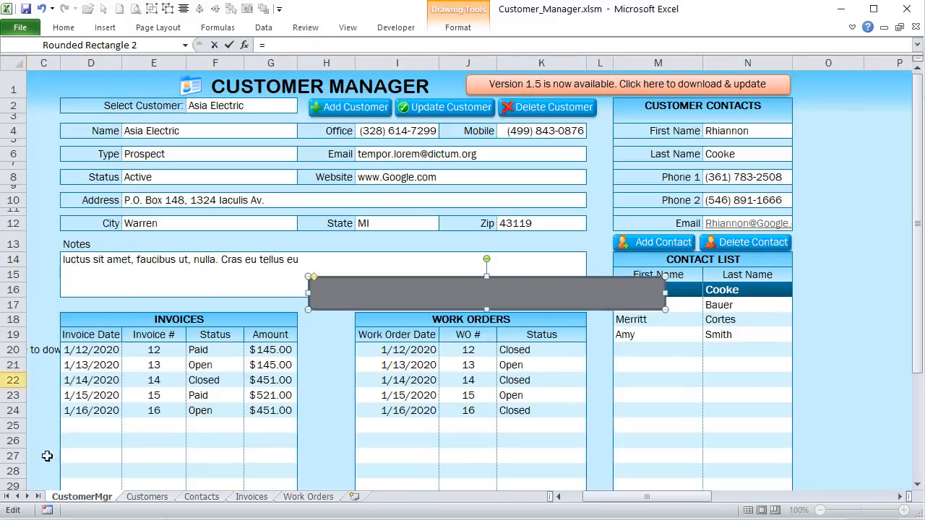
left_click_drag(702, 497, 629, 498)
left_click(206, 352)
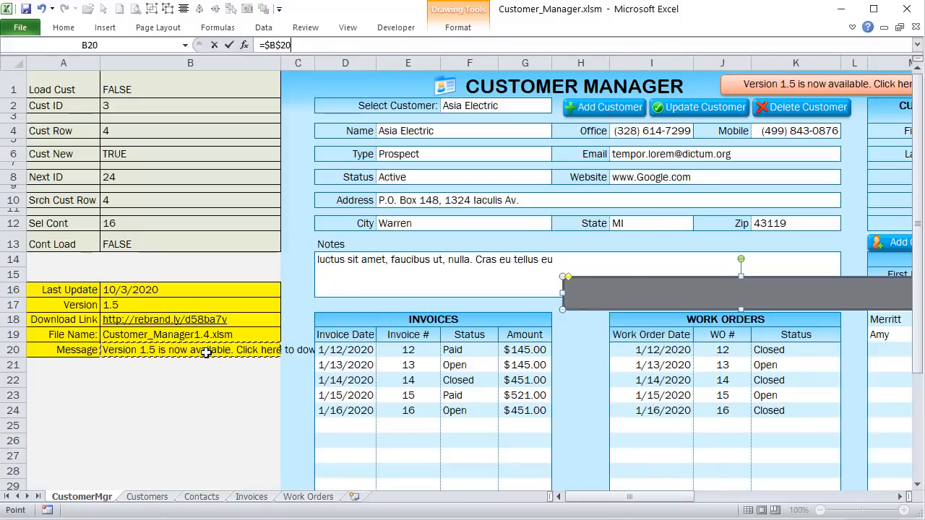
key("Return")
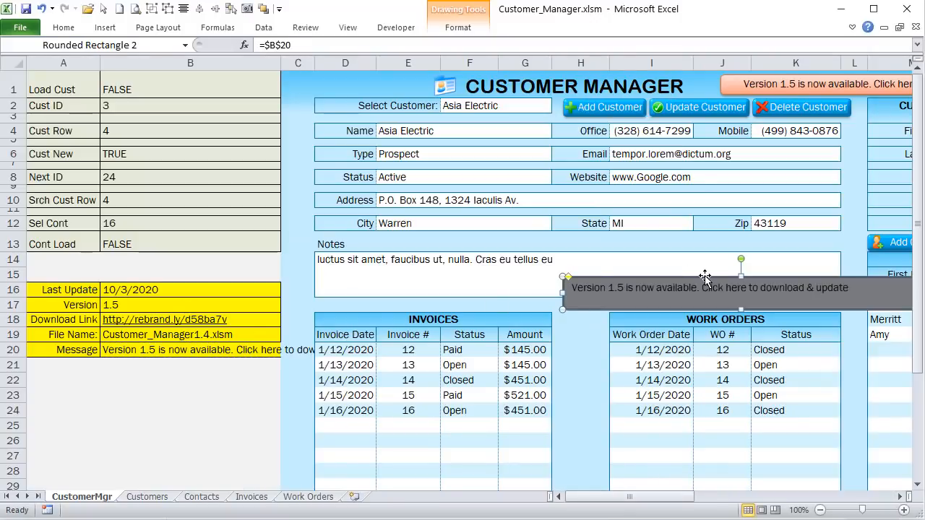
Step: Move and then delete the test shape, inspect the UpdateMsg banner, and open the VBA editor
left_click_drag(704, 276, 615, 257)
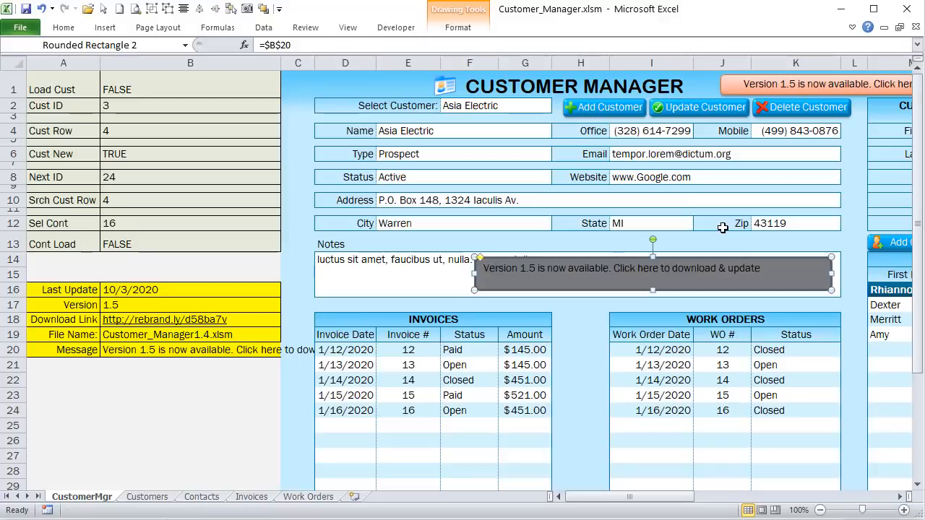
key("Delete")
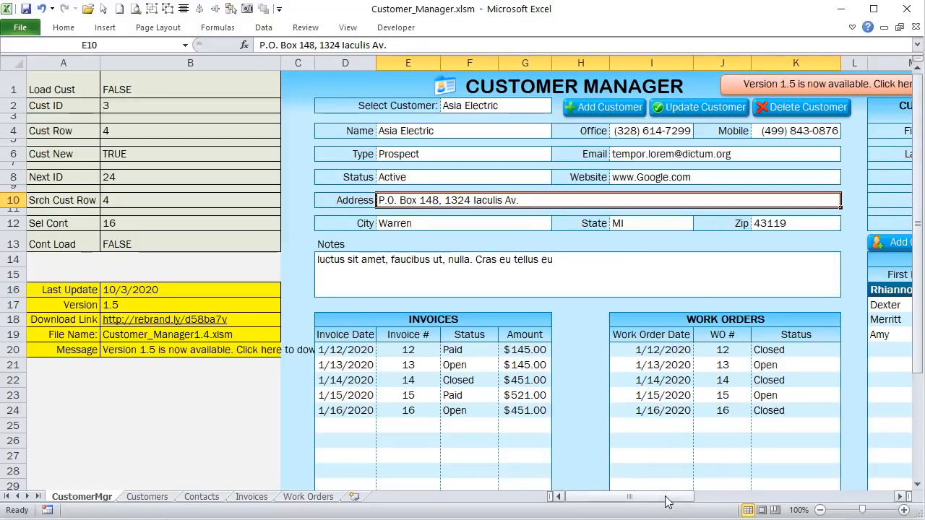
left_click_drag(665, 497, 694, 497)
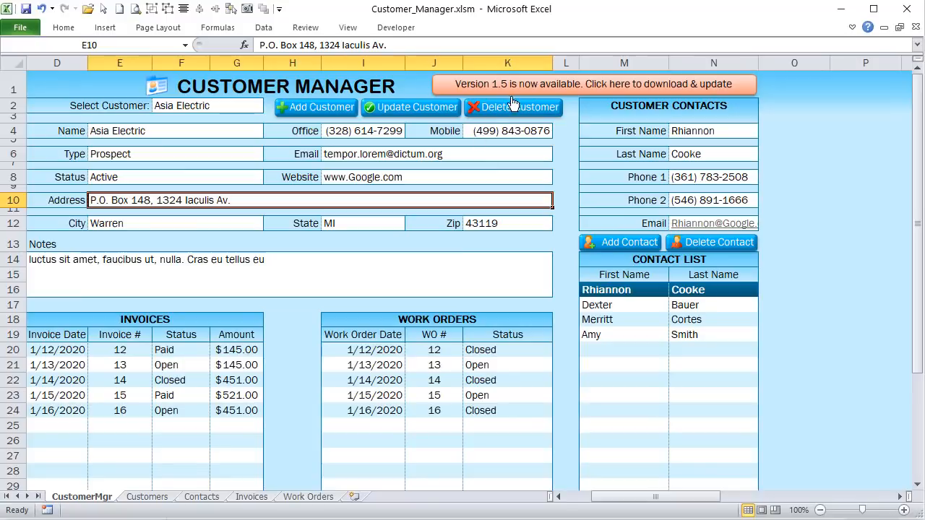
right_click(497, 87)
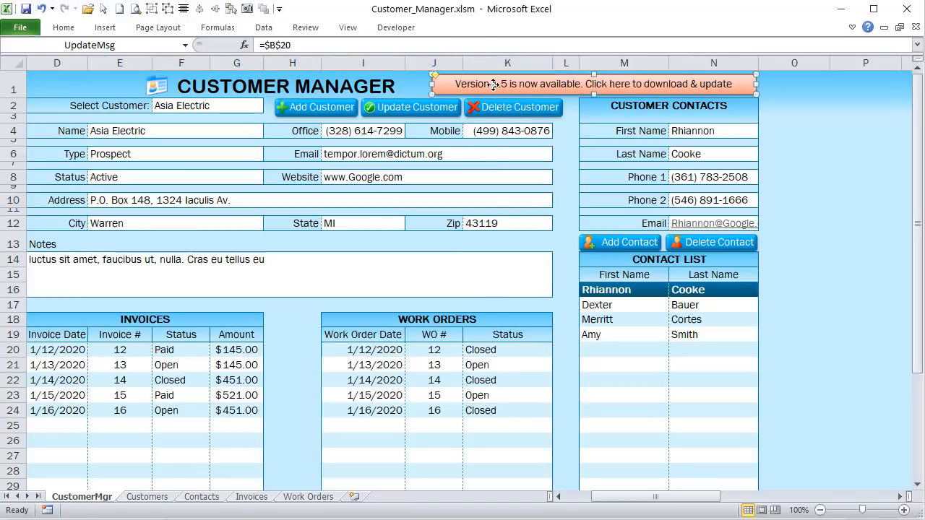
key("Escape")
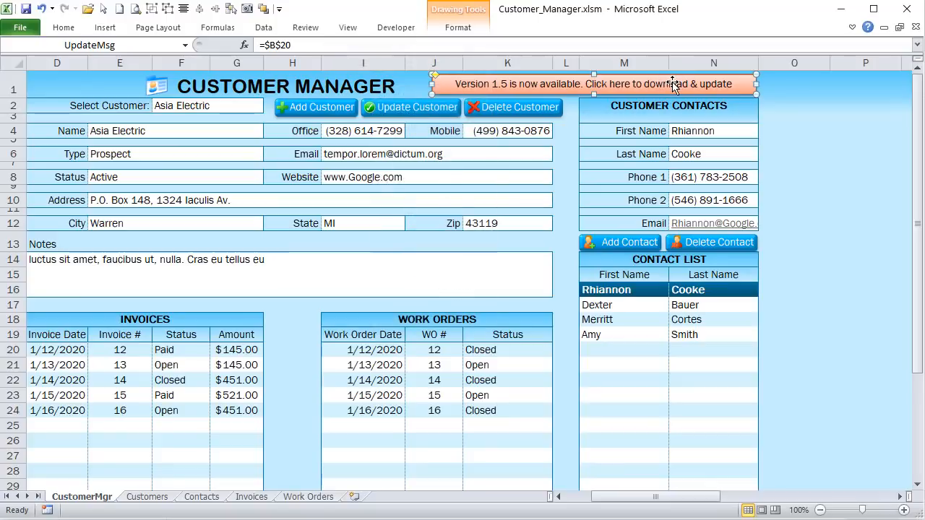
left_click(805, 84)
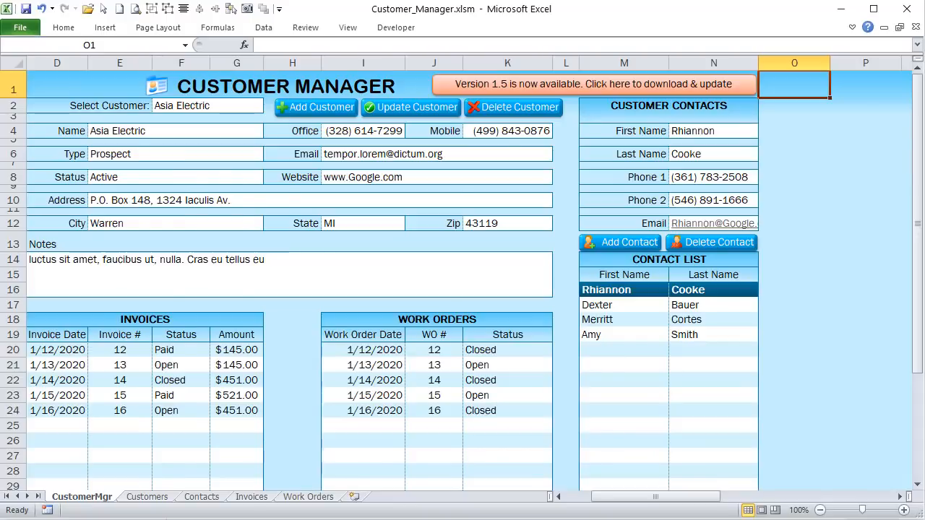
key("alt+F11")
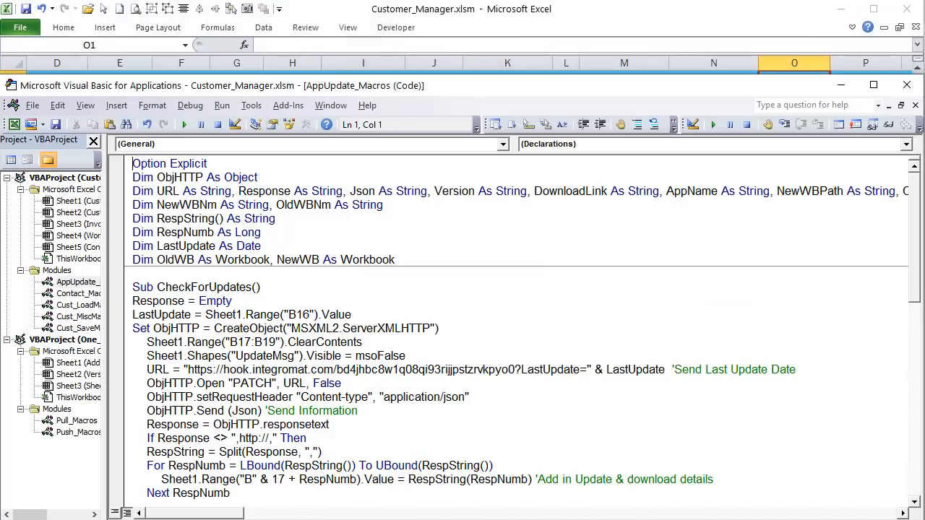
Step: Rename Customer_Manager's AppUpdate_Macros module to Pull_Macros in the Properties window
left_click_drag(105, 304, 221, 303)
left_click(99, 282)
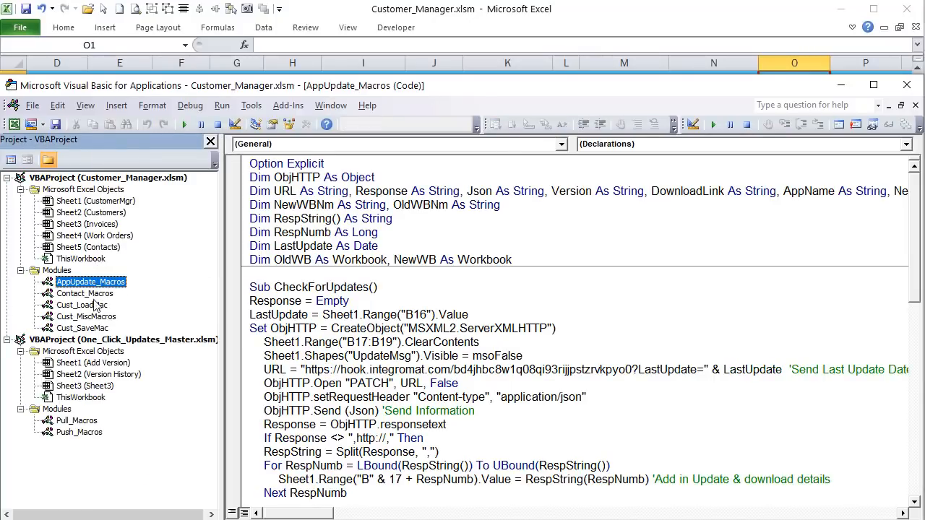
left_click(417, 286)
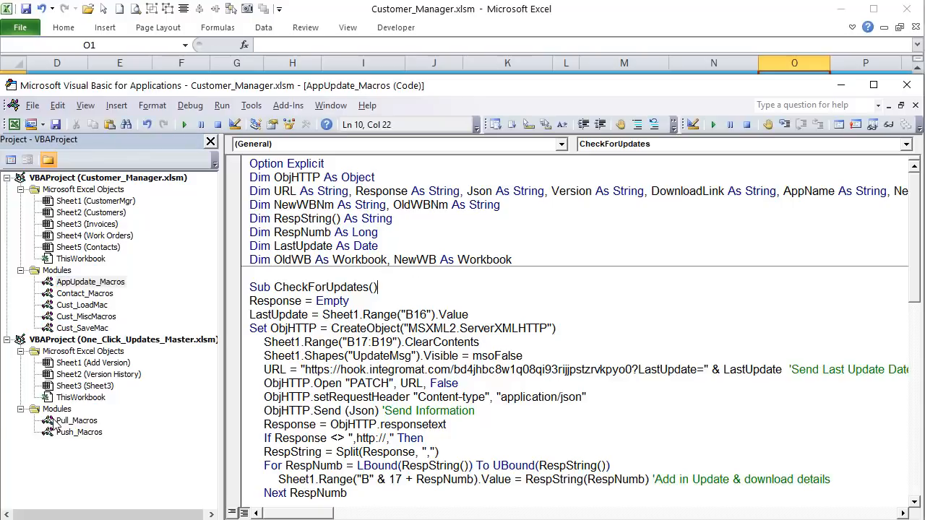
left_click(81, 283)
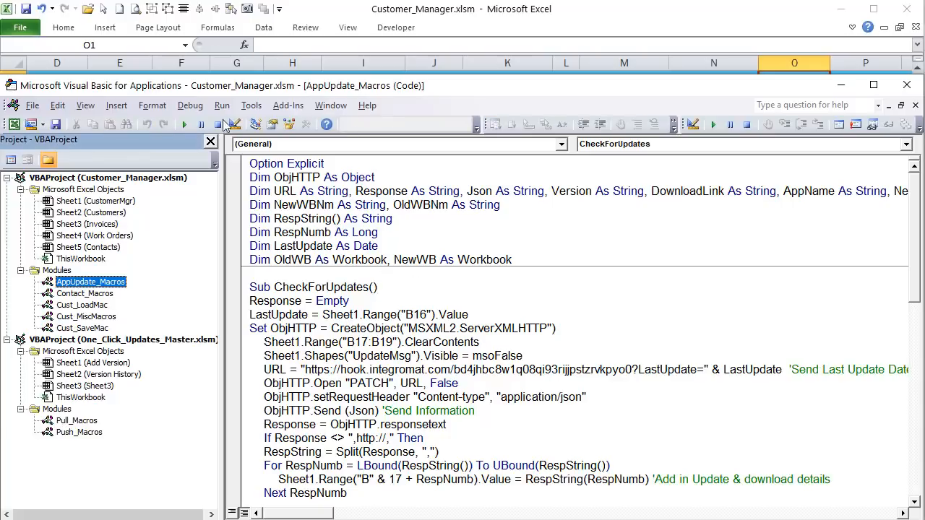
left_click(287, 124)
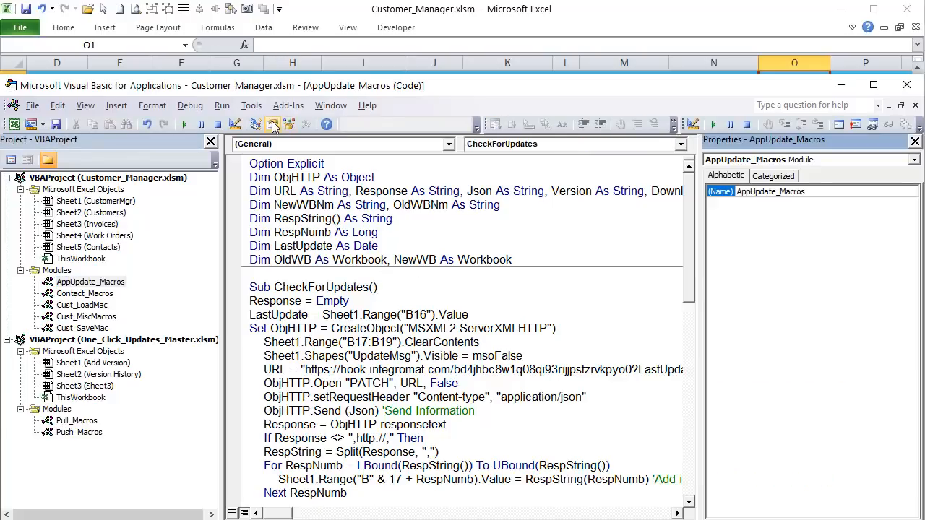
left_click(729, 191)
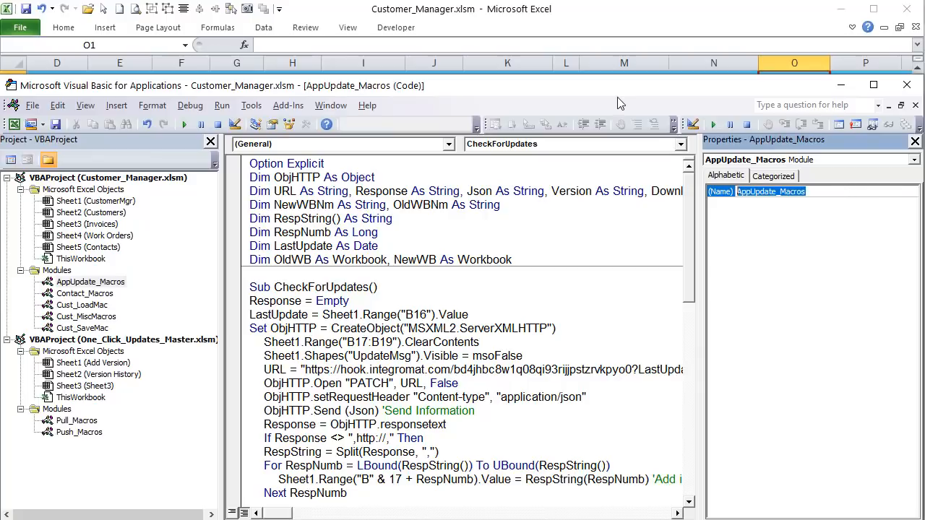
type("Pull")
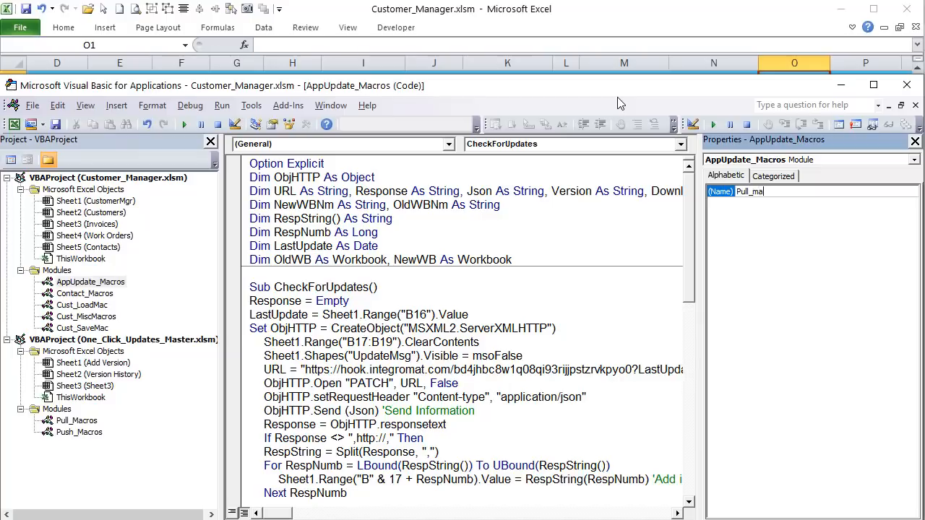
key("Return")
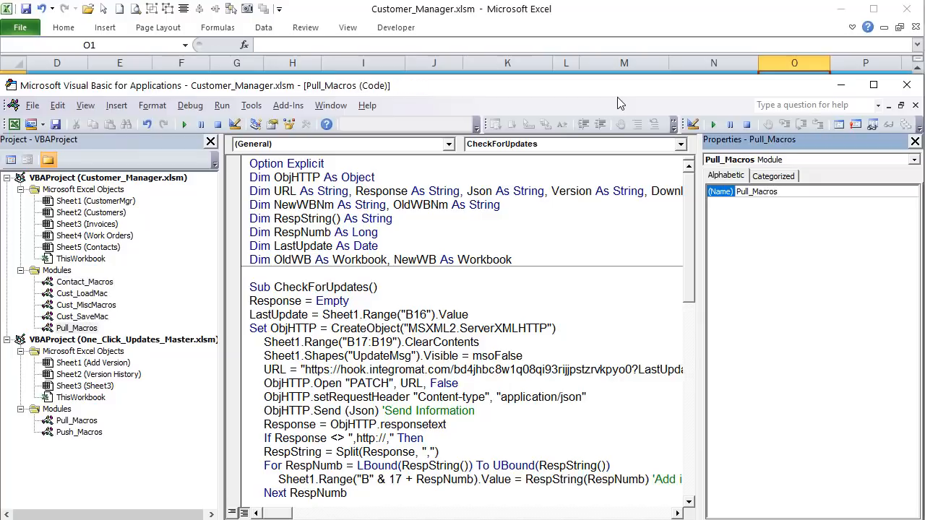
Step: Compare the master workbook's Pull_Macros with Customer_Manager's Pull_Macros code
double_click(78, 420)
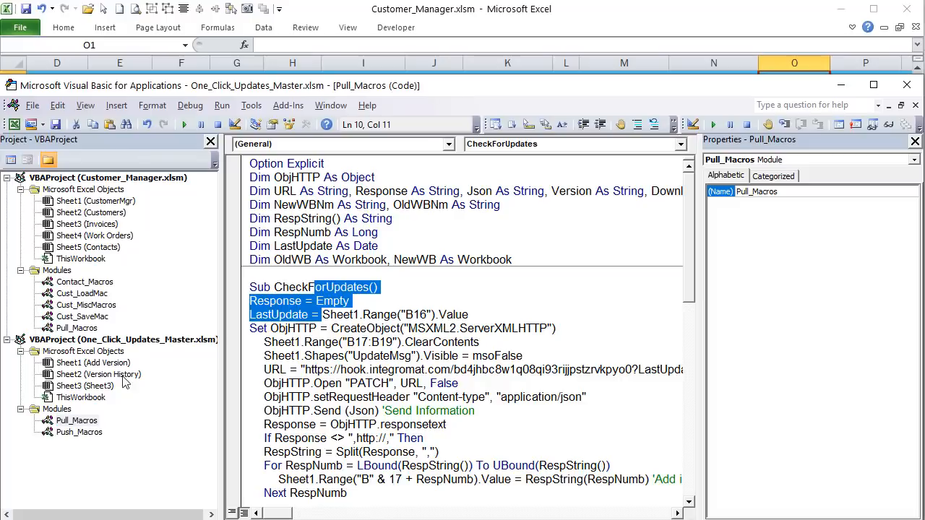
left_click(73, 425)
mouse_move(73, 423)
left_mouse_down()
mouse_move(76, 318)
mouse_move(58, 282)
mouse_move(76, 253)
mouse_move(93, 366)
mouse_move(67, 424)
left_mouse_up()
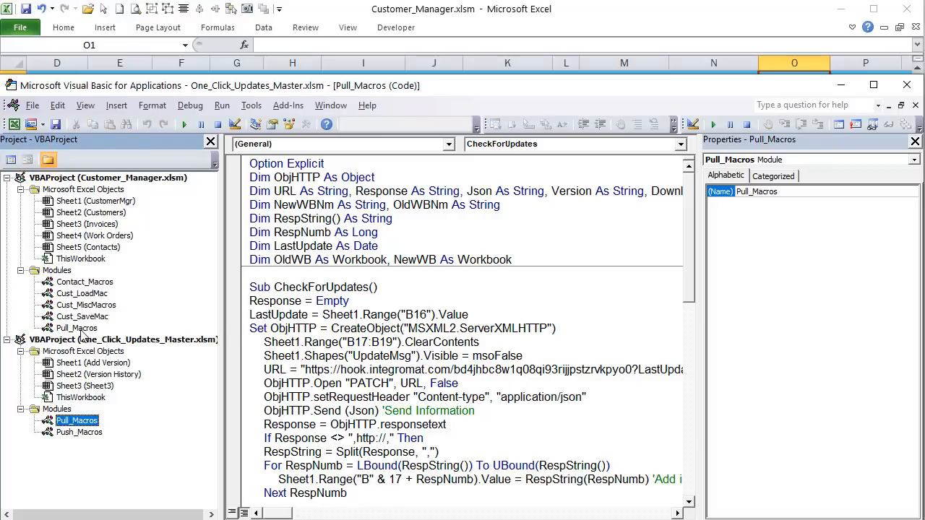
double_click(79, 328)
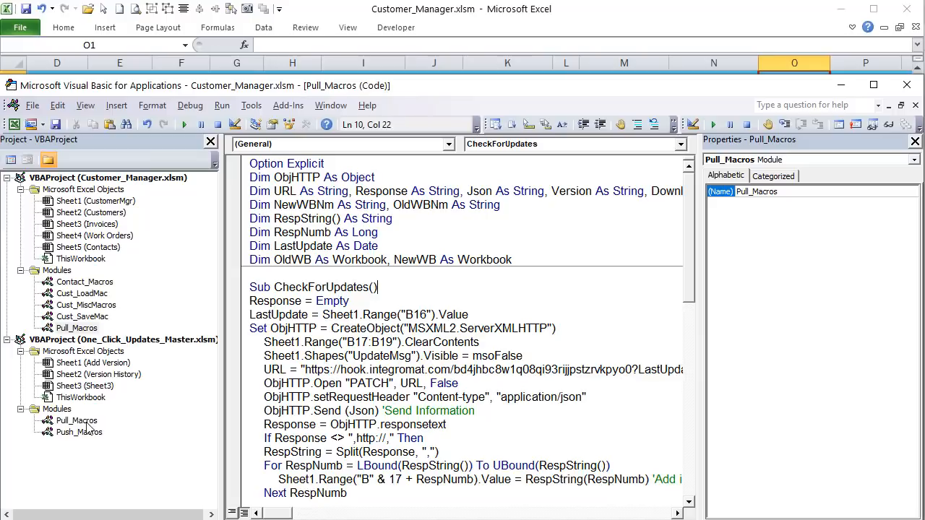
mouse_move(78, 420)
left_mouse_down()
mouse_move(90, 266)
mouse_move(101, 289)
mouse_move(71, 335)
mouse_move(91, 427)
left_mouse_up()
double_click(90, 330)
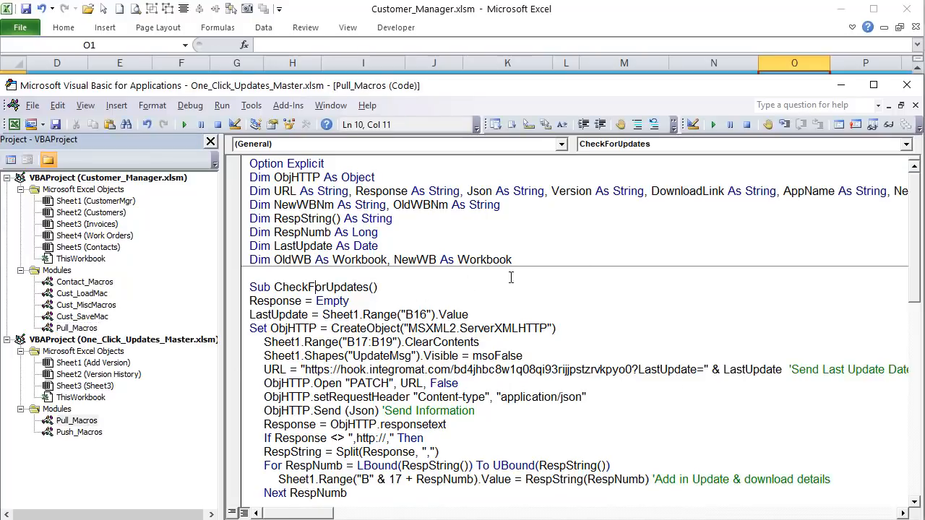
Step: Read the CheckForUpdates procedure, then open Customer_Manager's ThisWorkbook Workbook_Open code
left_click_drag(221, 216, 192, 216)
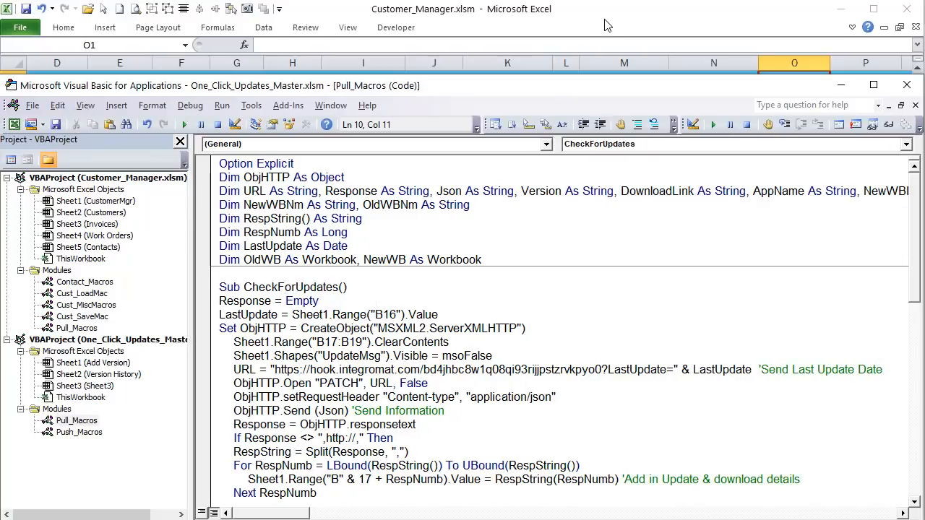
left_click(249, 302)
left_click_drag(339, 288, 244, 287)
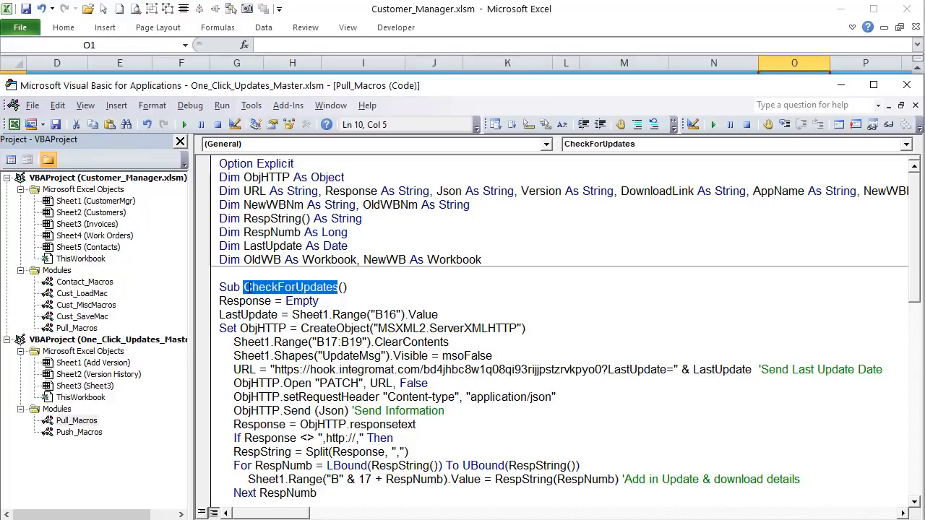
double_click(89, 261)
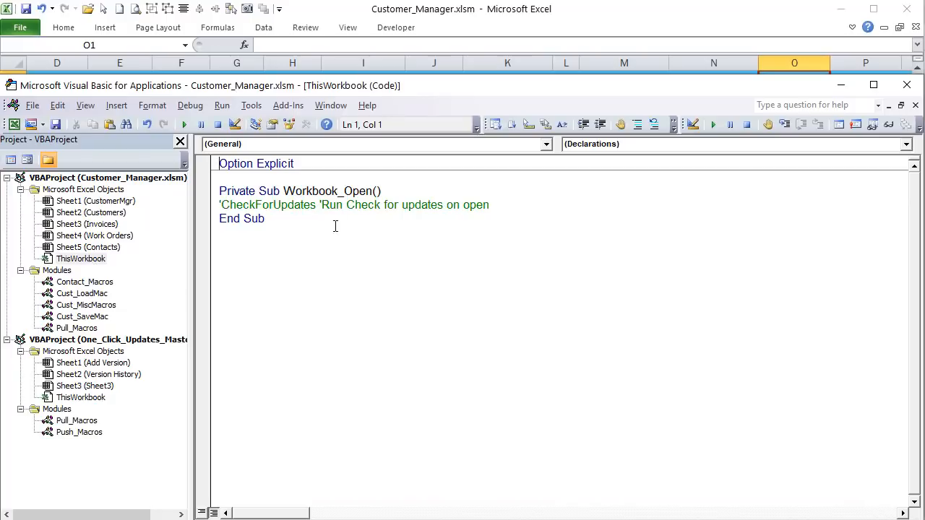
Step: Keep Workbook_Open's CheckForUpdates call commented out, then open One_Click_Updates_Master's Pull_Macros module
left_click_drag(523, 202, 223, 206)
left_click(224, 206)
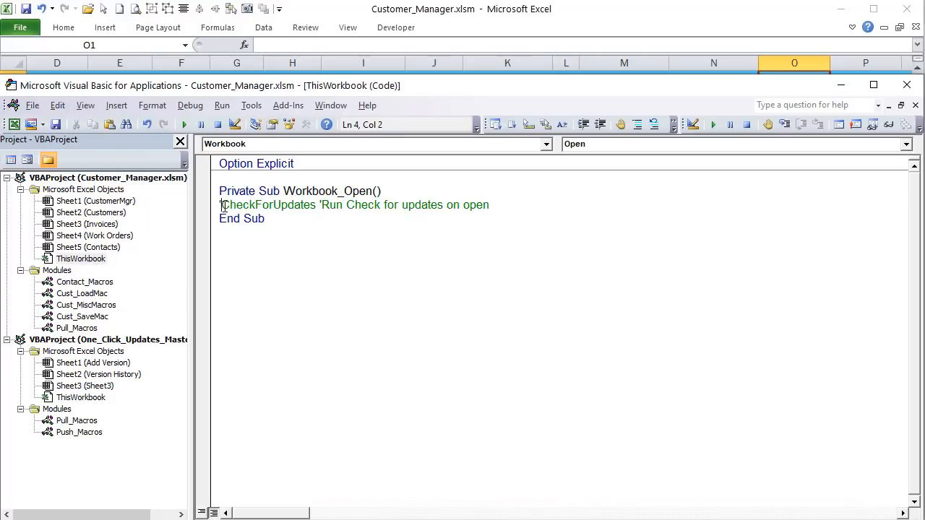
type("=")
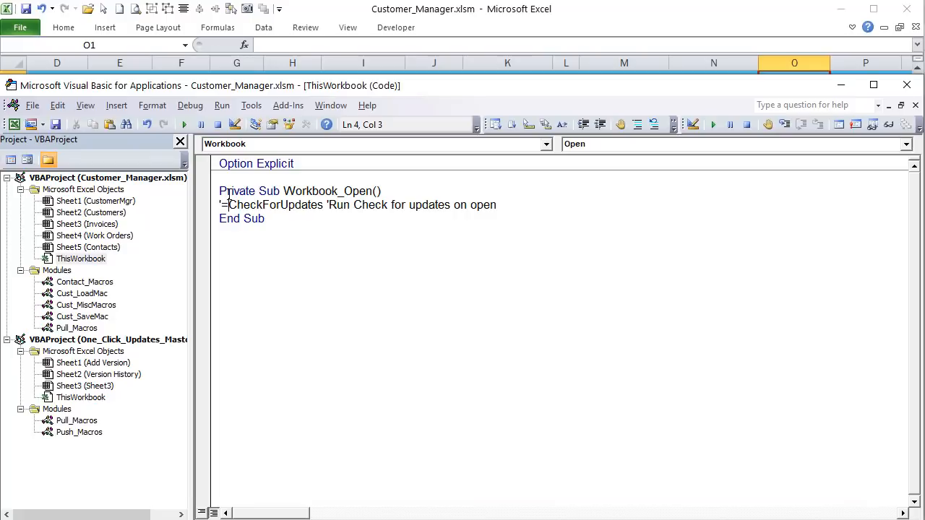
key("BackSpace")
key("BackSpace")
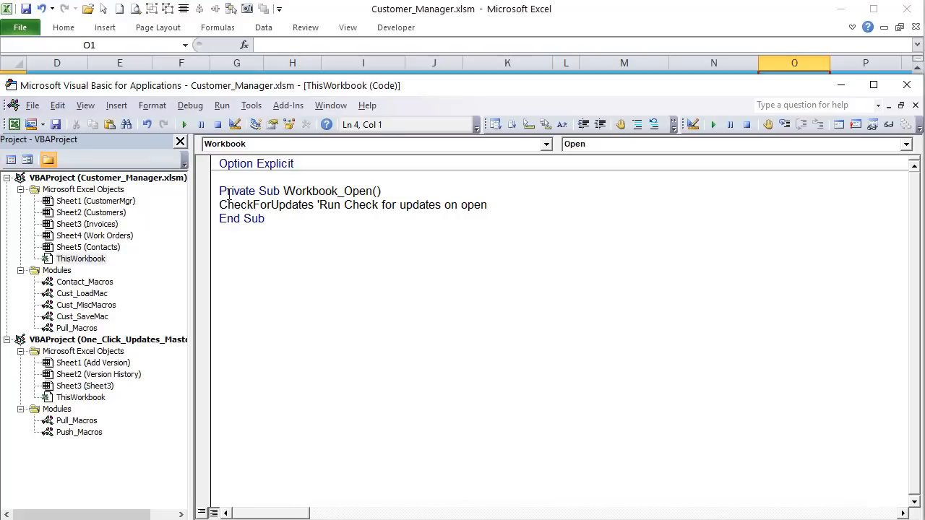
left_click(329, 271)
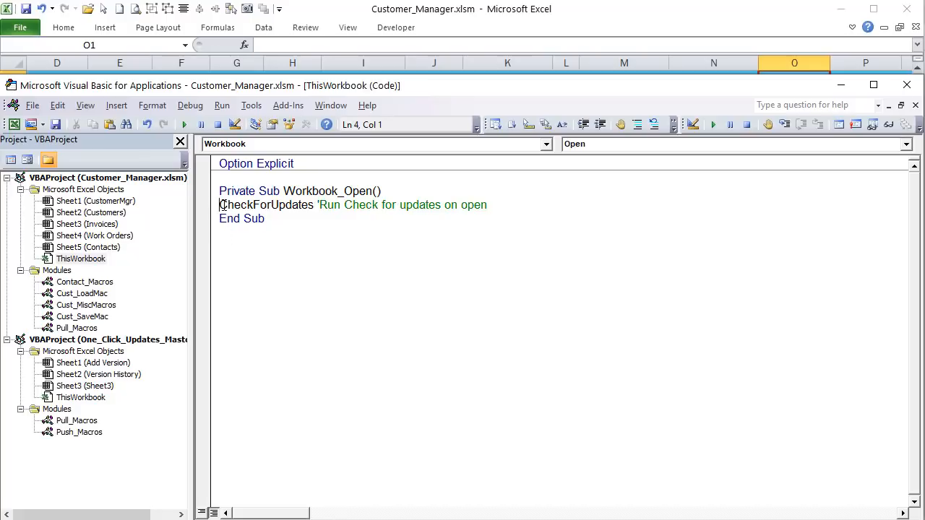
type("'")
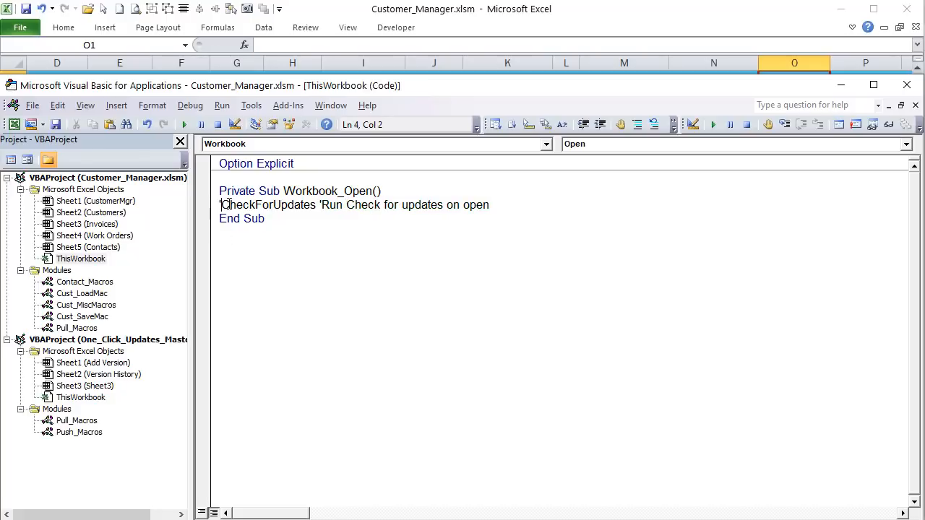
double_click(72, 422)
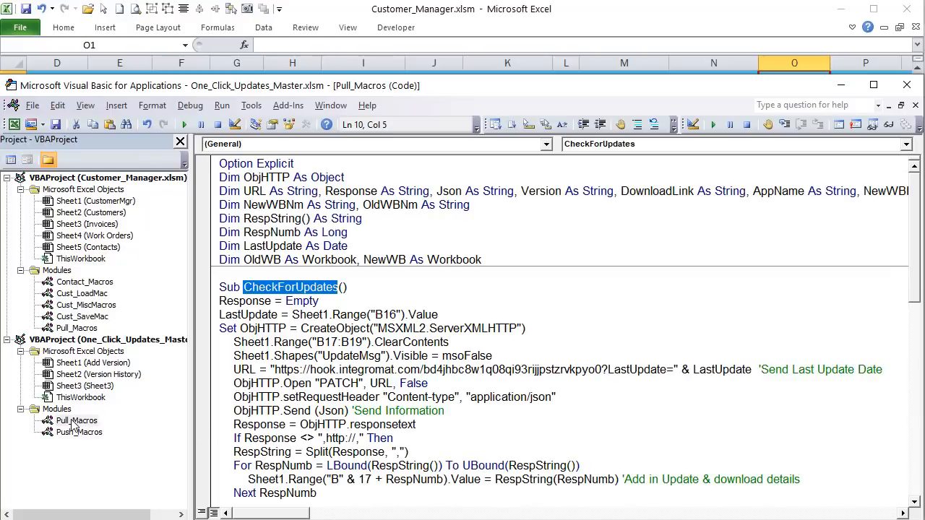
Step: Open Customer_Manager.xlsm's Pull_Macros and review the ObjHTTP, RespString, LastUpdate and workbook-name declarations
double_click(76, 328)
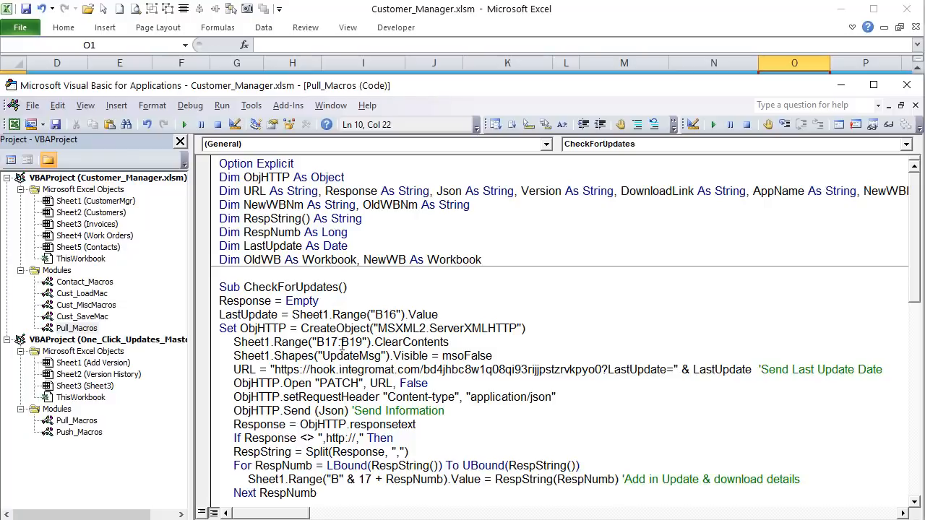
scroll(343, 344, "down", 1)
left_click_drag(334, 241, 266, 247)
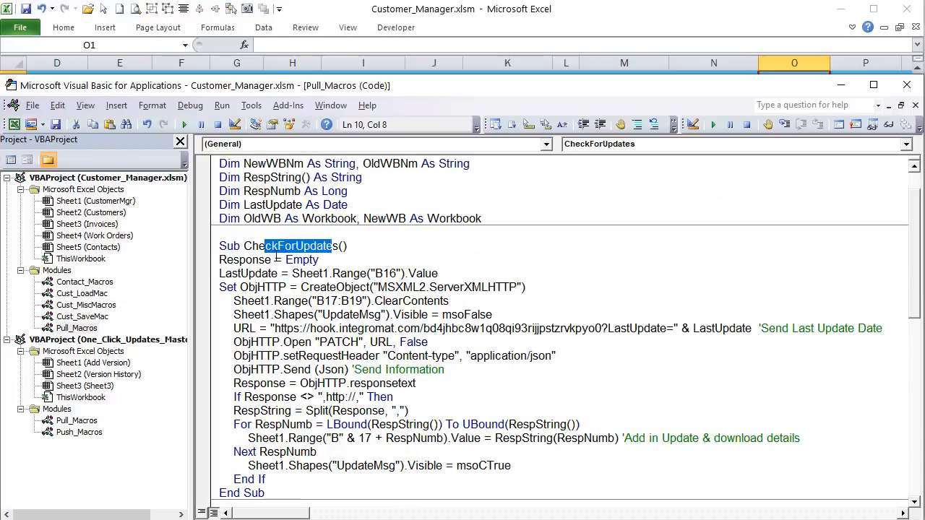
scroll(310, 358, "down", 5)
left_click_drag(304, 329, 257, 331)
scroll(286, 347, "up", 5)
left_click(291, 287)
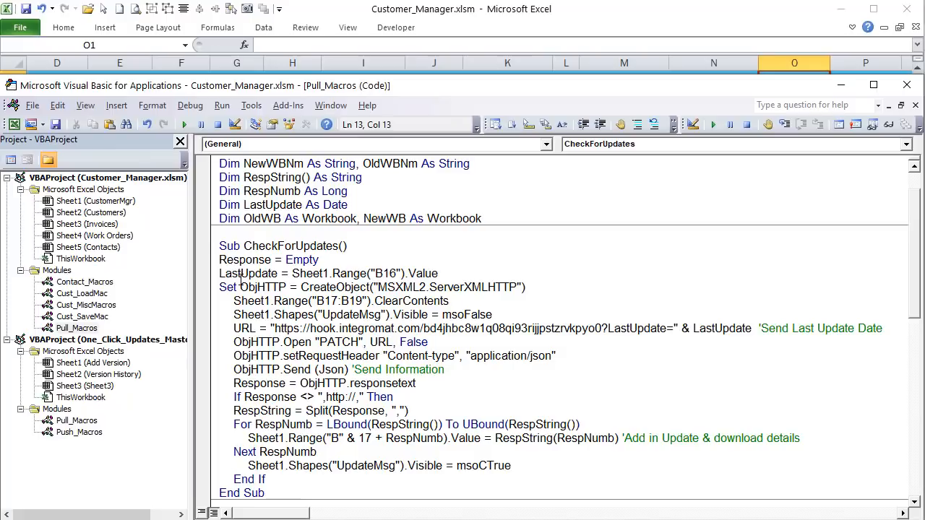
scroll(311, 261, "up", 1)
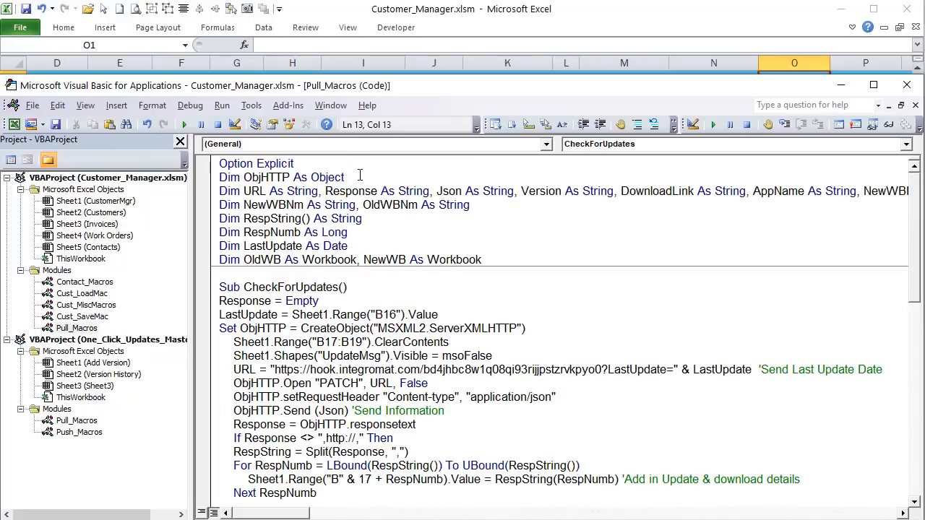
left_click_drag(360, 177, 244, 177)
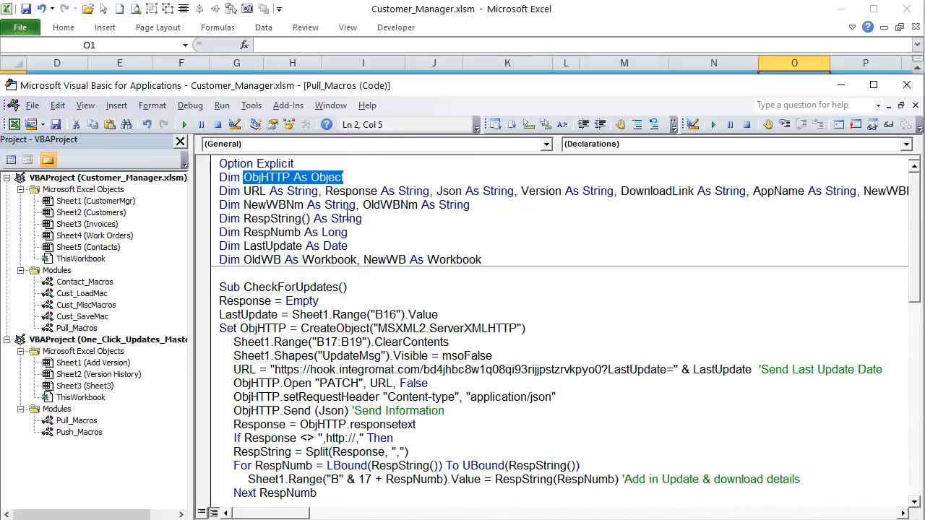
left_click_drag(471, 206, 220, 206)
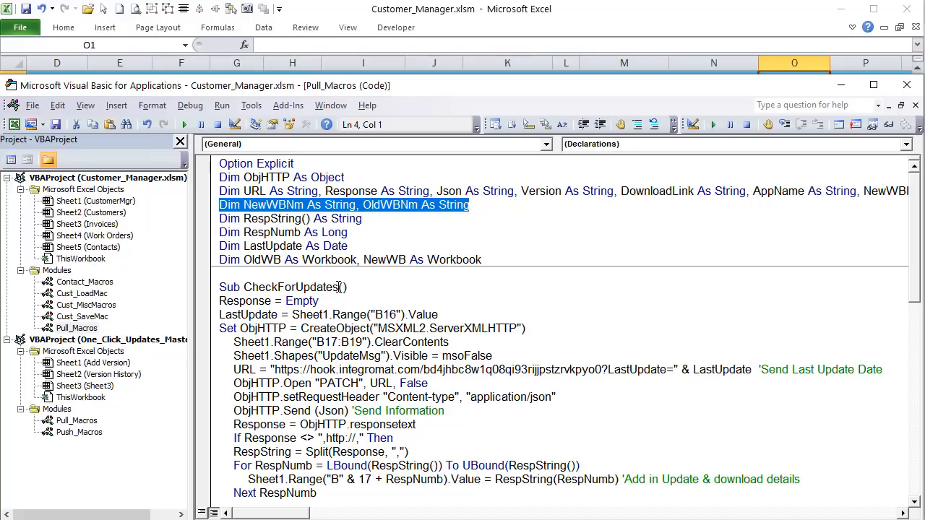
left_click(216, 299)
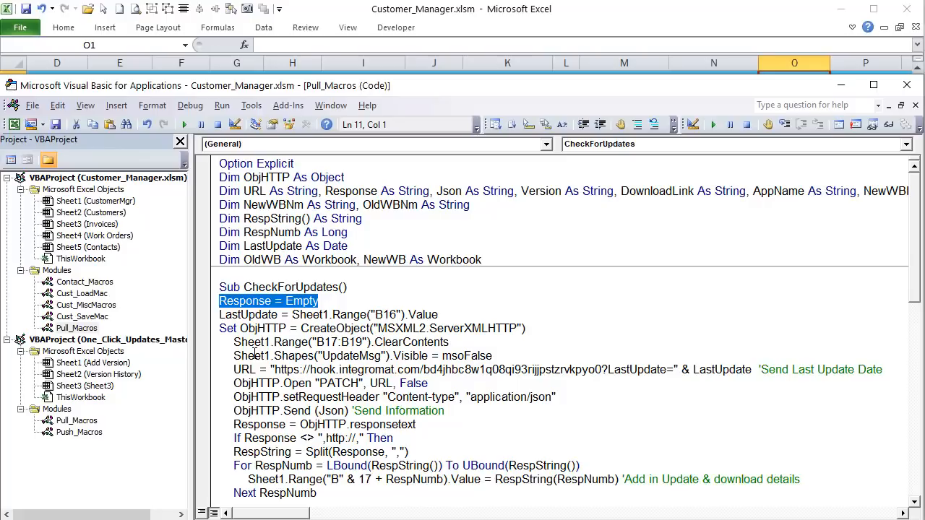
Step: Note where the code reads the last update date, then inspect helper cells B16 and B19 in Excel
left_click_drag(438, 314, 241, 314)
left_click(488, 27)
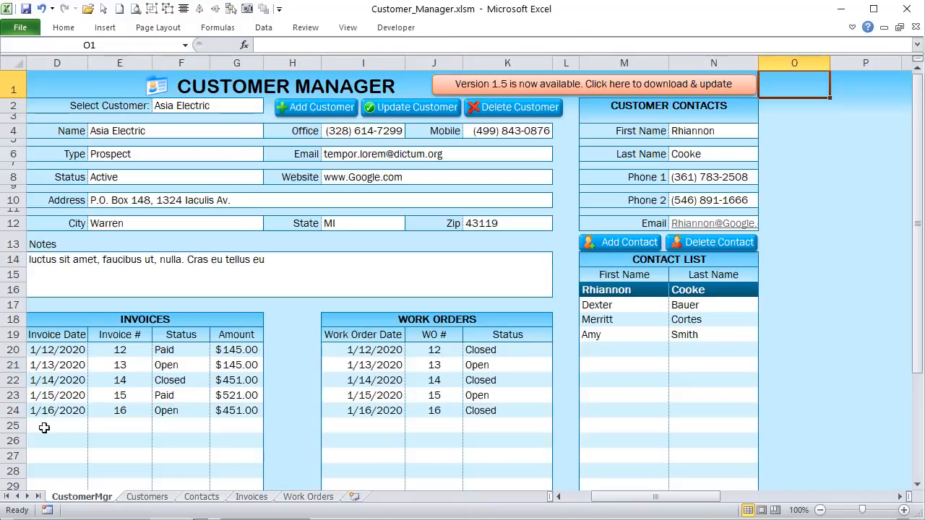
left_click_drag(628, 504, 603, 503)
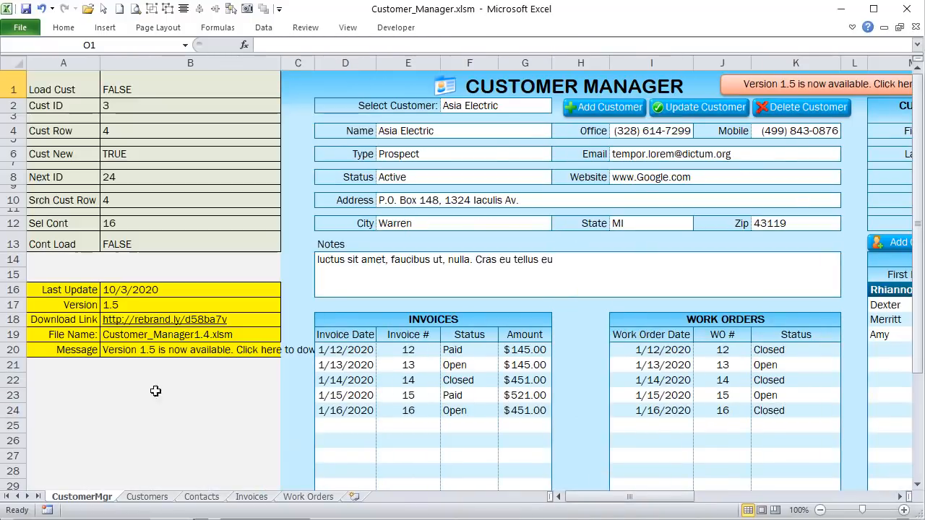
left_click(141, 289)
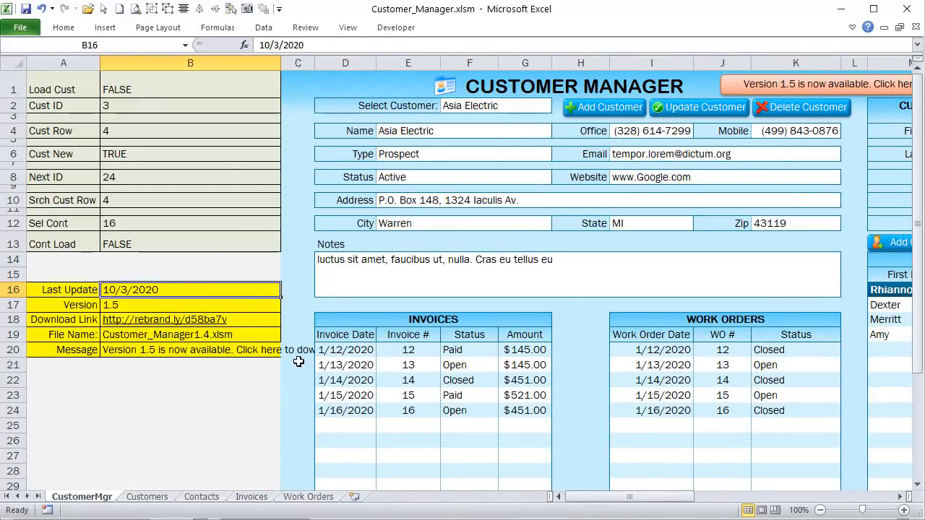
left_click_drag(197, 63, 65, 62)
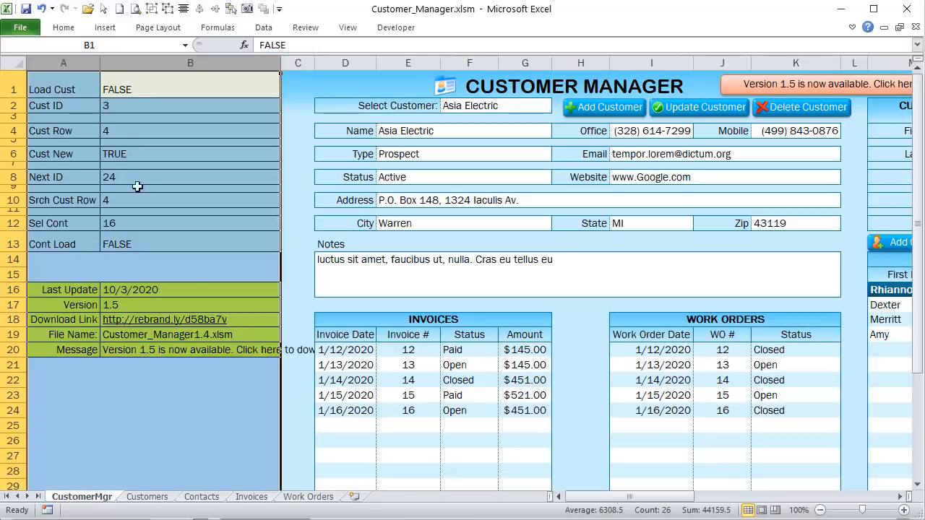
left_click(192, 285)
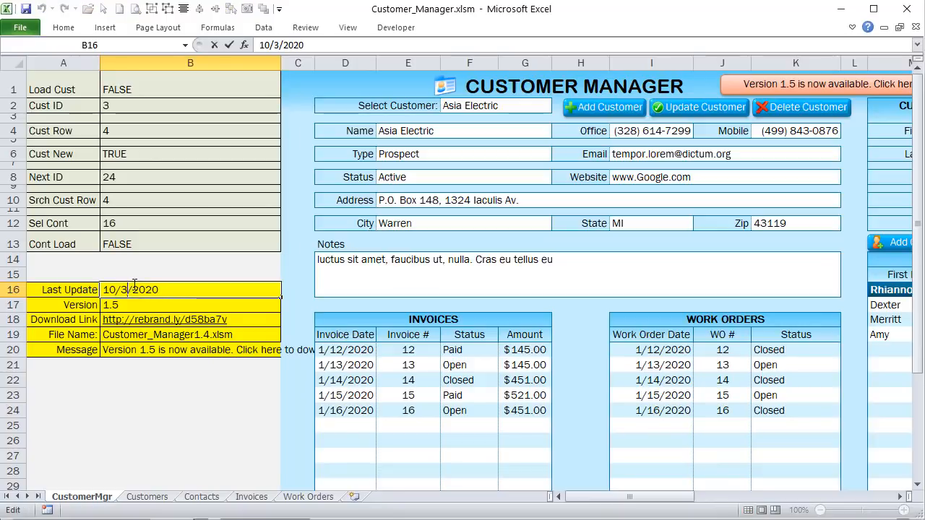
left_click(155, 330)
left_click(126, 289)
Step: Change Last Update in B16 to 10/2/2020 and Version in B17 to 1.4
double_click(126, 289)
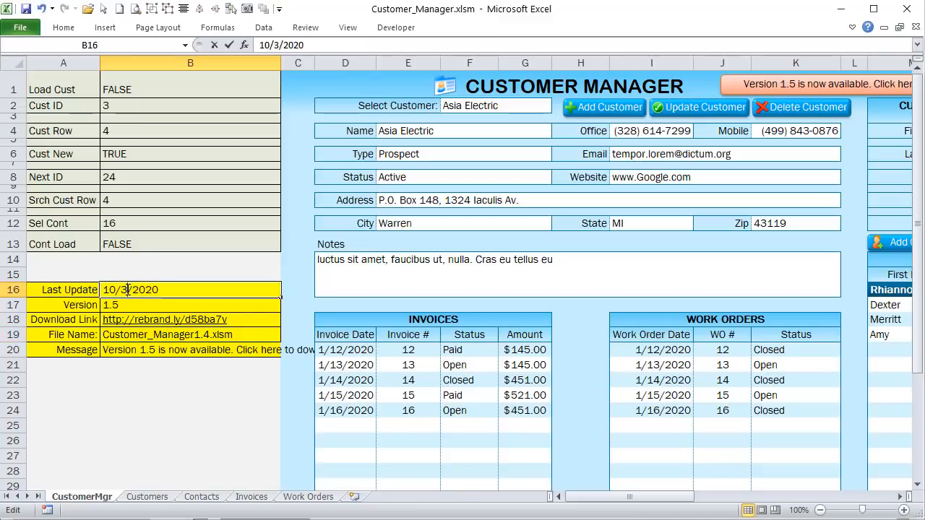
double_click(124, 289)
type("2")
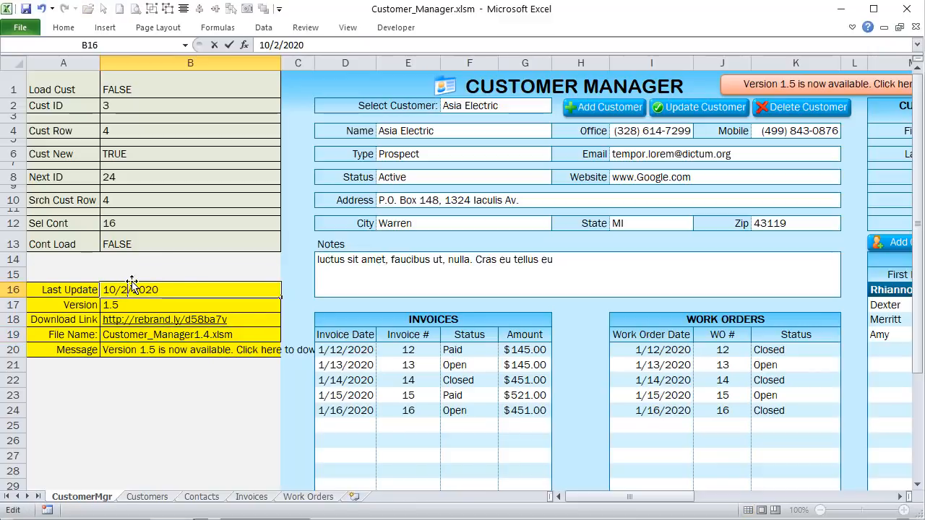
key("Return")
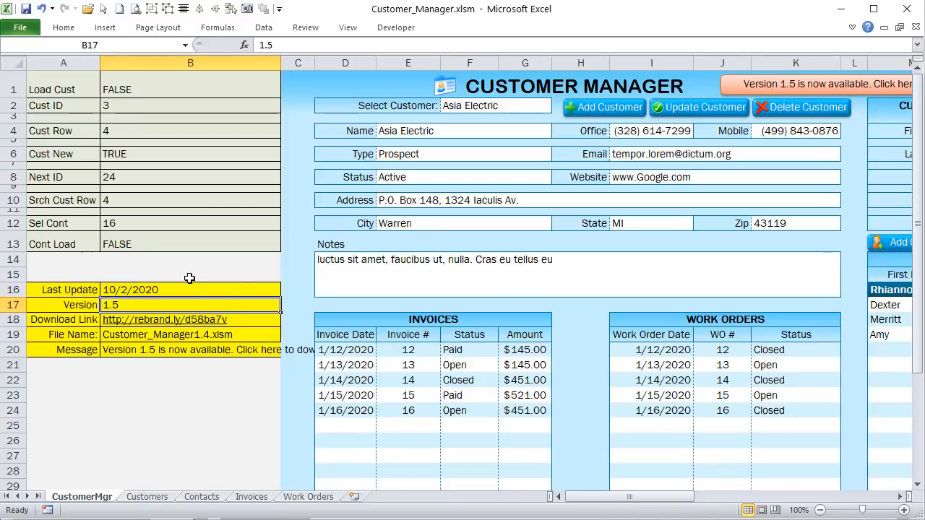
double_click(128, 304)
left_click_drag(110, 304, 122, 304)
type("4")
key("Return")
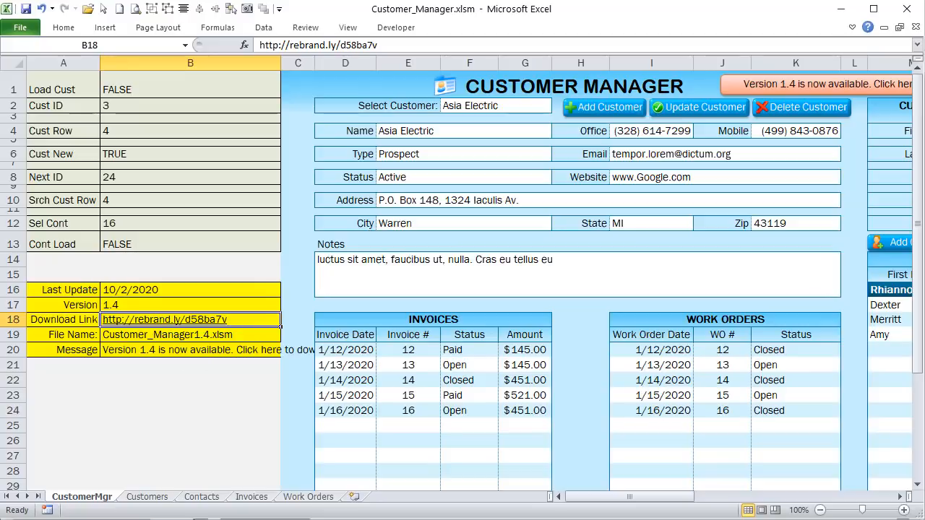
key("alt+F11")
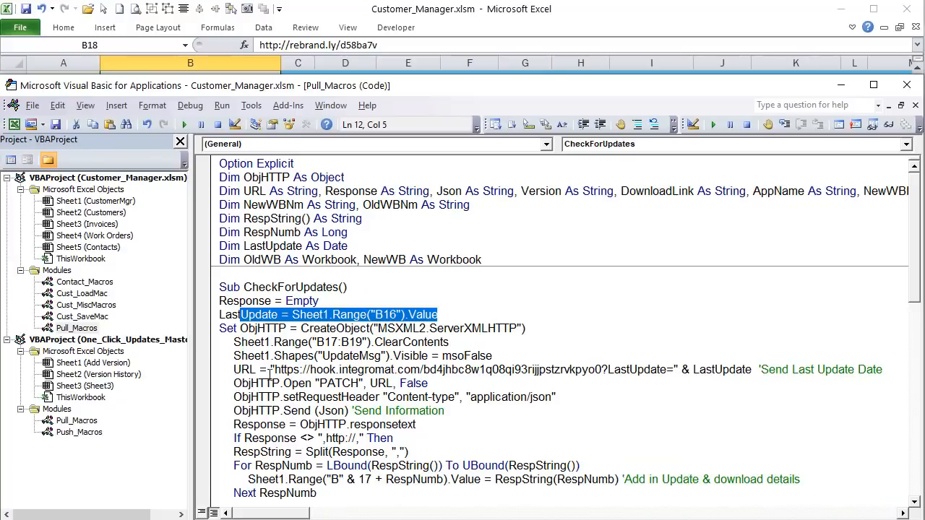
Step: Compare the code that creates the HTTP object and clears B17:B19 with the Version, Download Link and File Name cells
left_click_drag(240, 329, 367, 329)
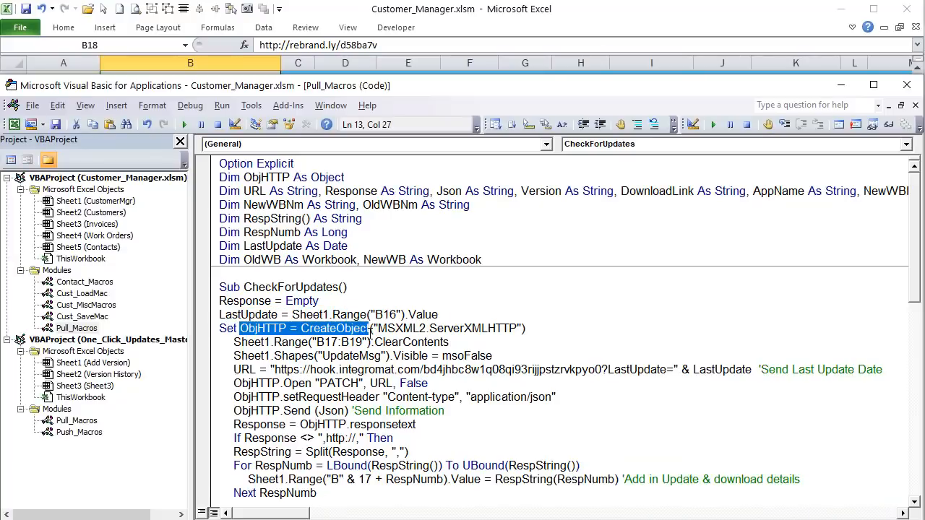
left_click_drag(526, 329, 256, 329)
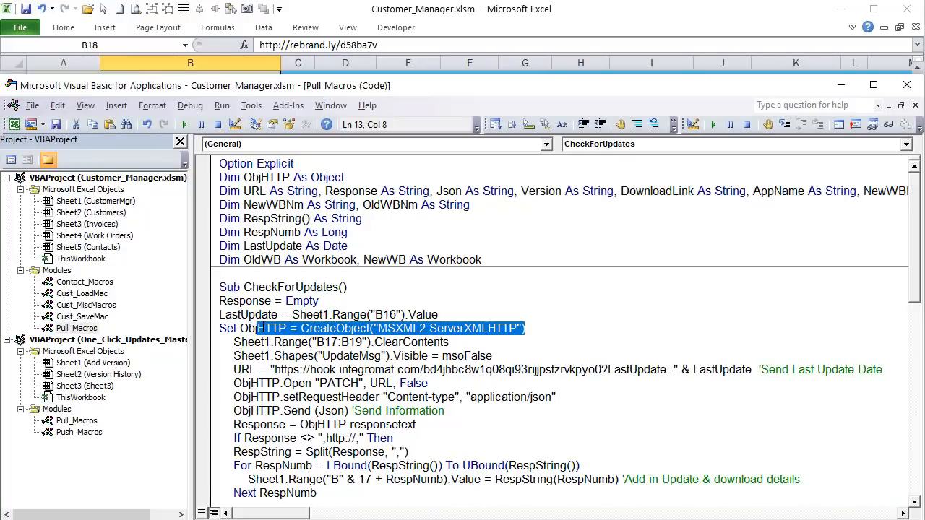
left_click_drag(480, 342, 233, 343)
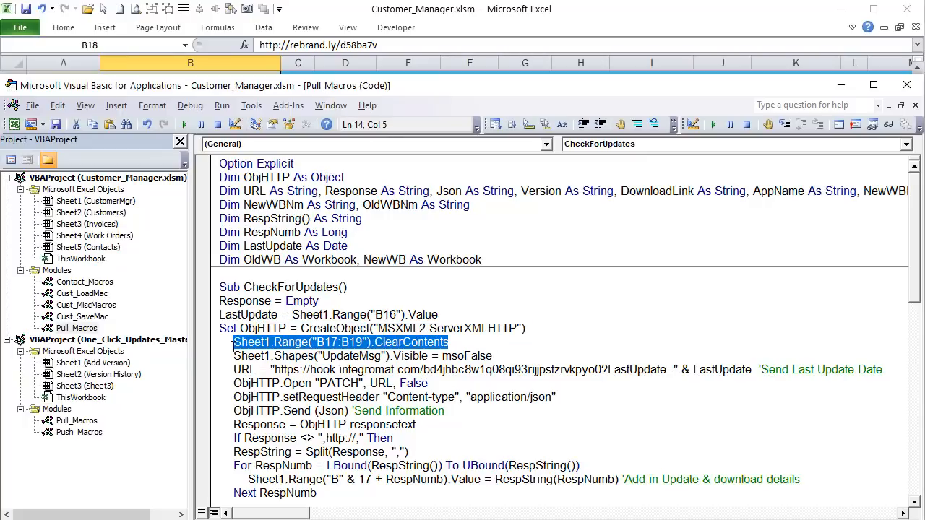
left_click(350, 10)
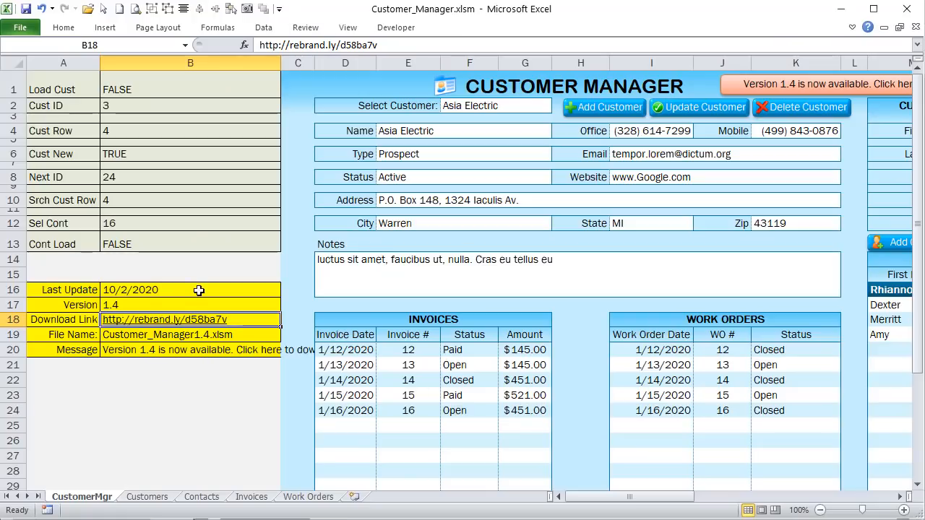
left_click_drag(171, 308, 168, 333)
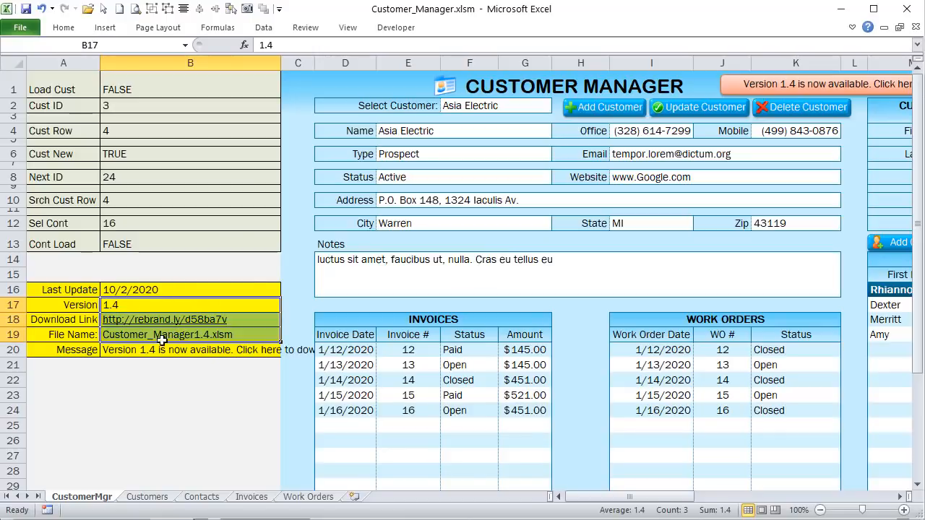
left_click(175, 305)
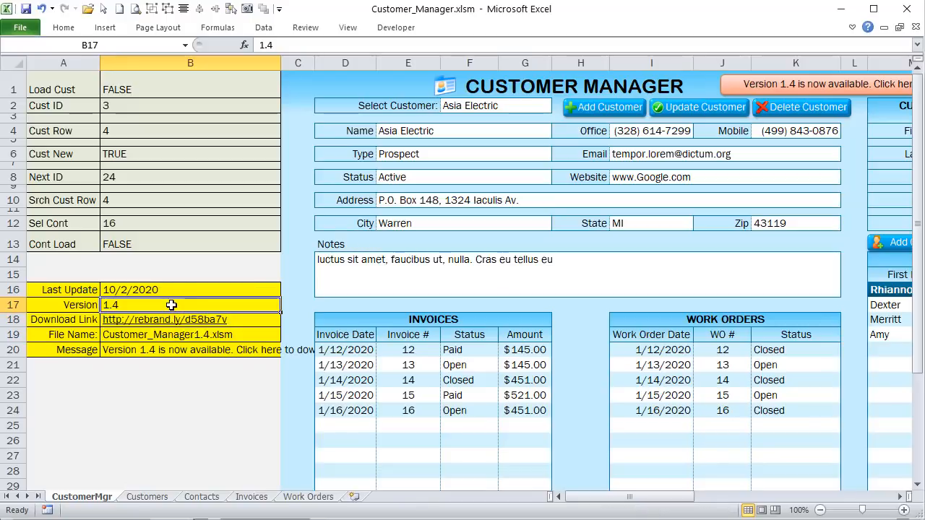
left_click(248, 320)
left_click(243, 334)
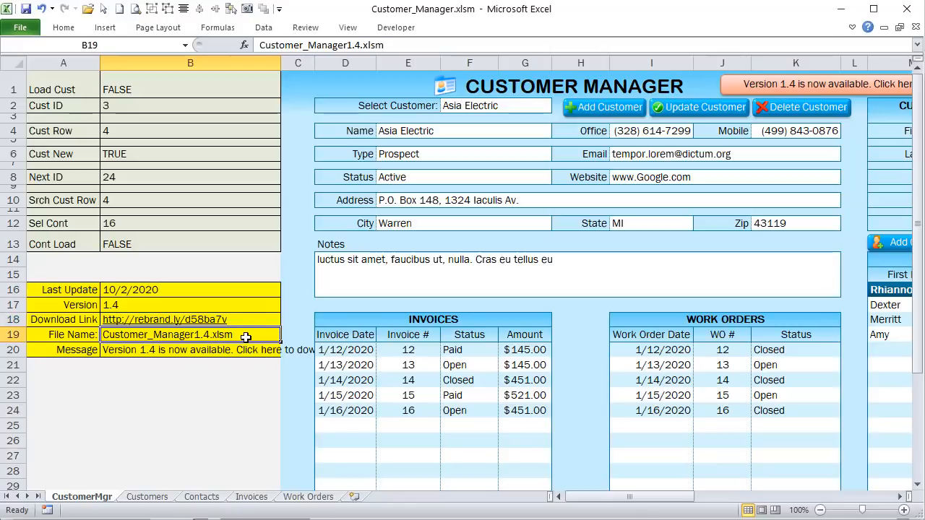
left_click_drag(238, 307, 239, 334)
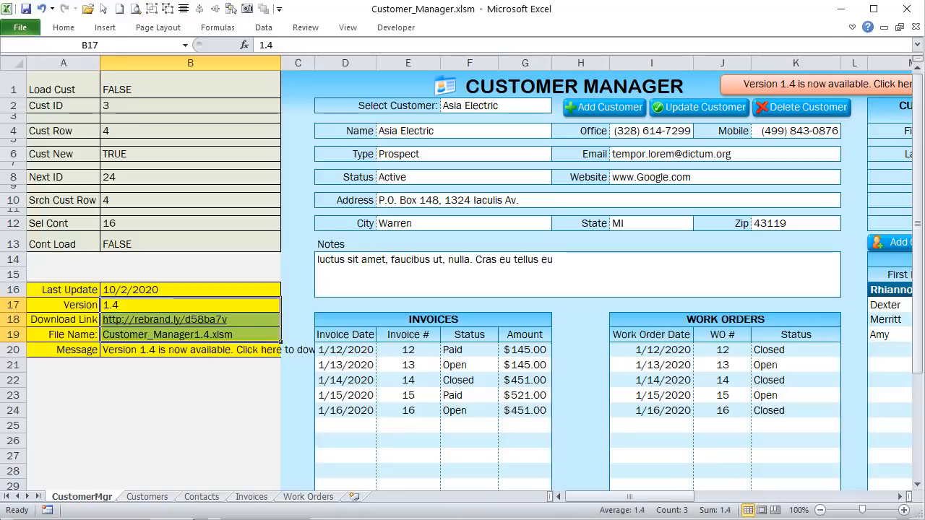
Step: Review the line hiding the UpdateMsg shape, then return to the Customer Manager worksheet
key("alt+F11")
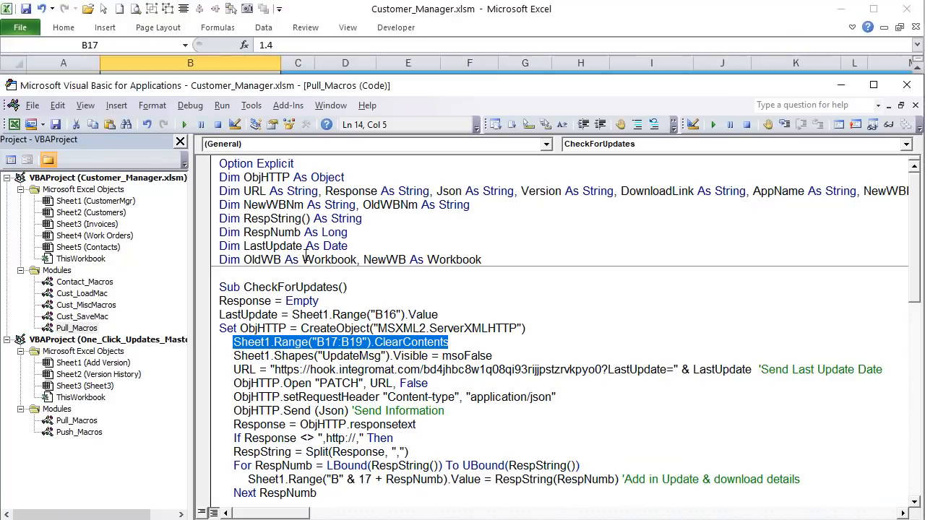
left_click_drag(494, 355, 236, 356)
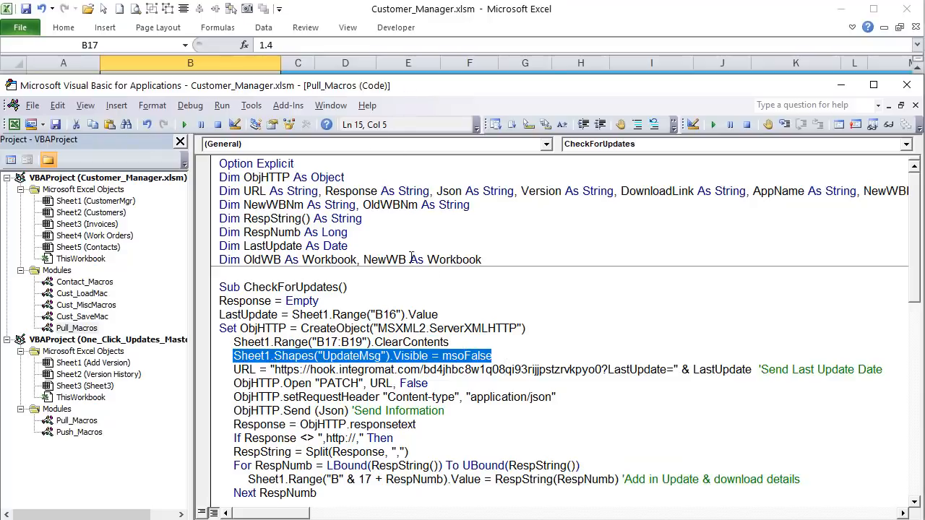
left_click(600, 25)
Step: Confirm the UpdateMsg shape's name, narrow column B so the message fits, and revisit the macro code
right_click(734, 86)
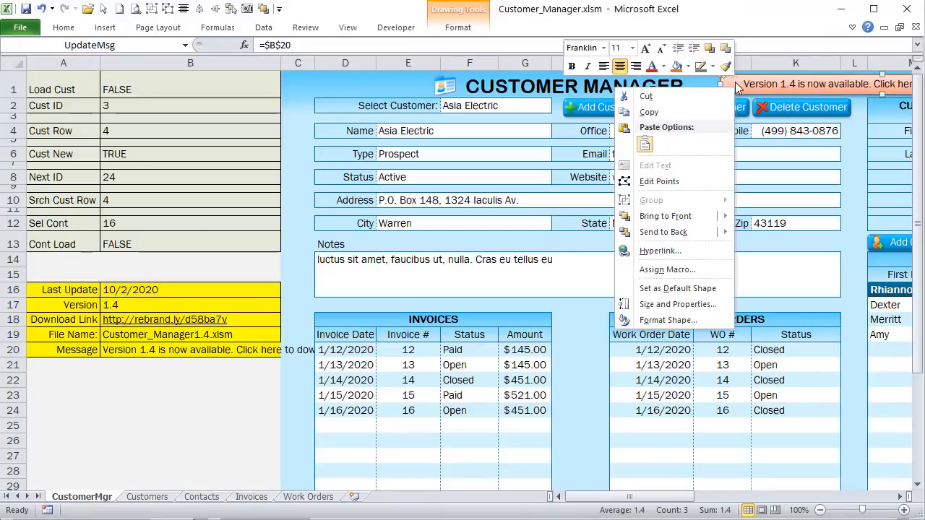
key("Escape")
left_click(116, 46)
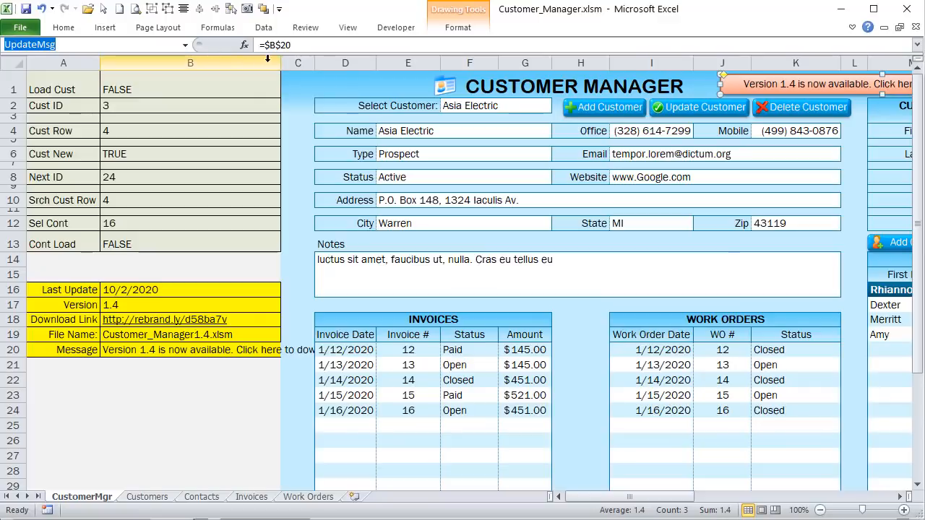
left_click_drag(280, 62, 182, 64)
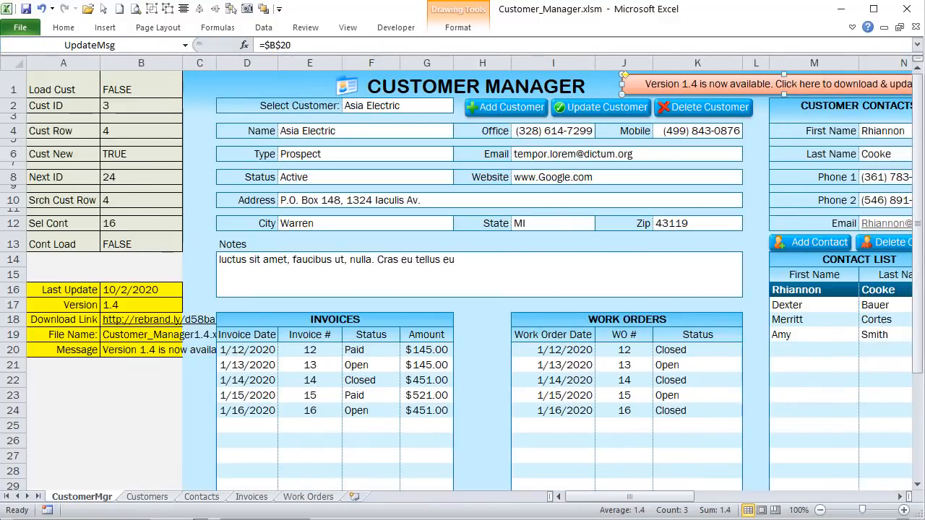
key("alt+F11")
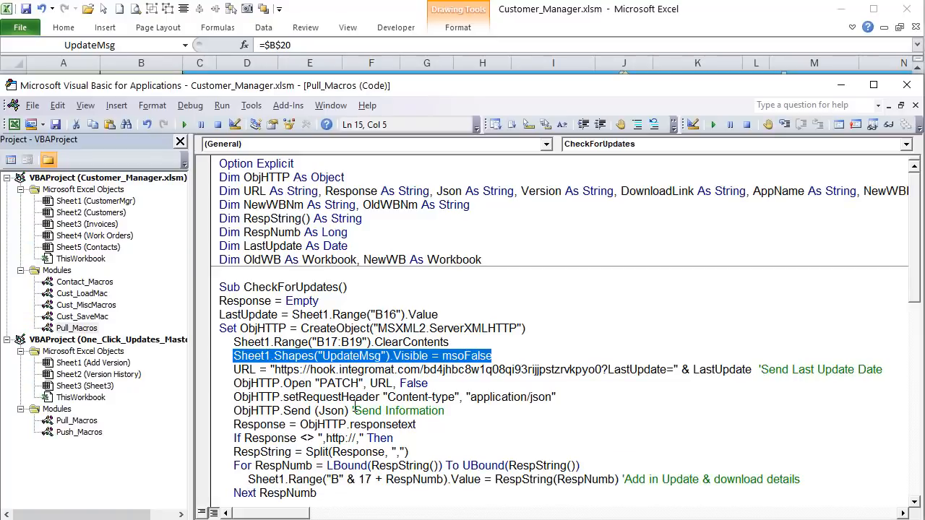
left_click(332, 411)
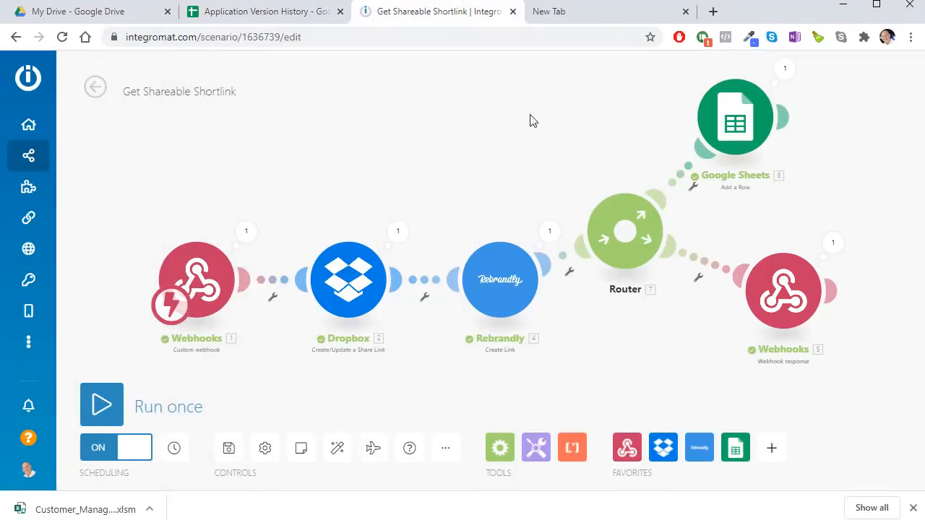
Step: Leave the shortlink scenario for the Update Check scenario, briefly checking Excel's Last Update cell B16
left_click(29, 156)
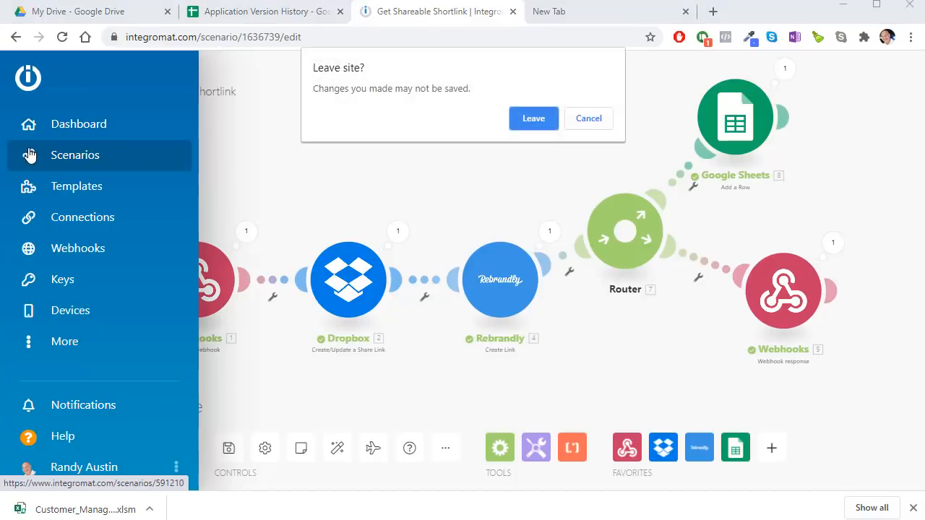
left_click(517, 119)
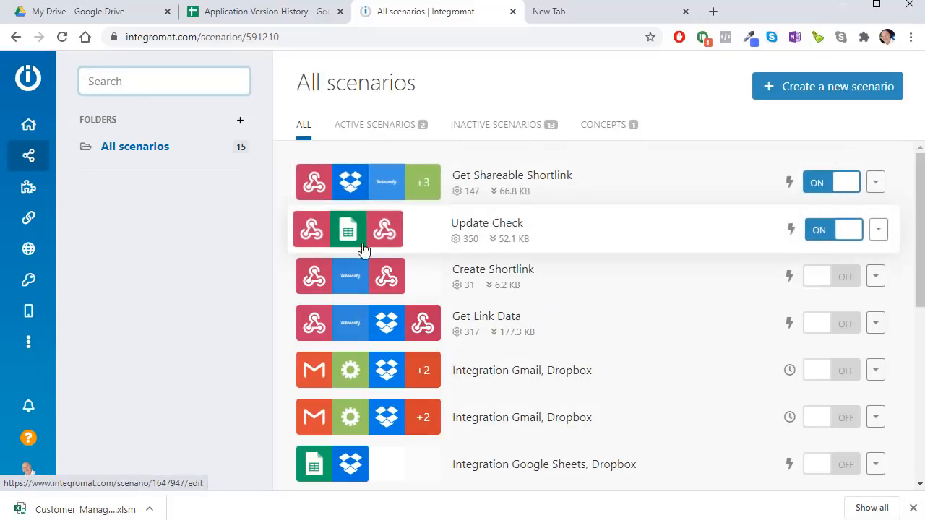
left_click(417, 233)
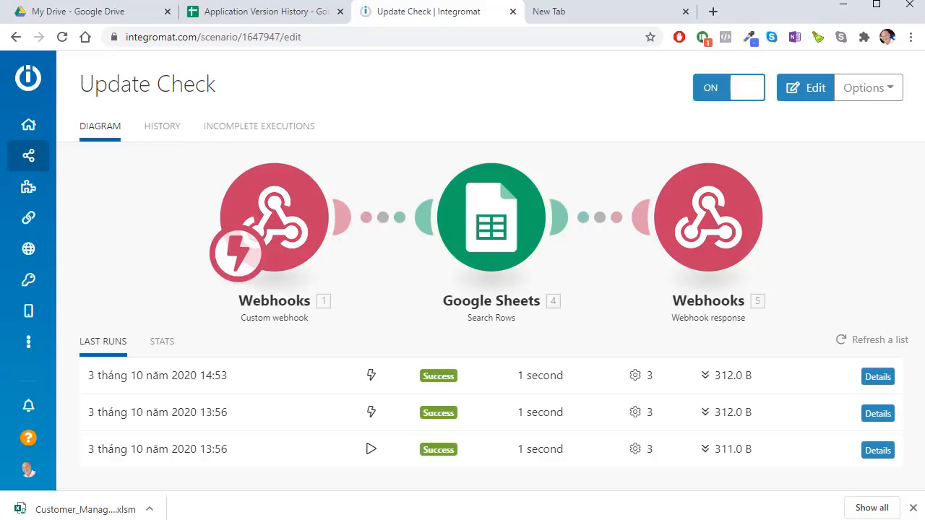
key("alt+Tab")
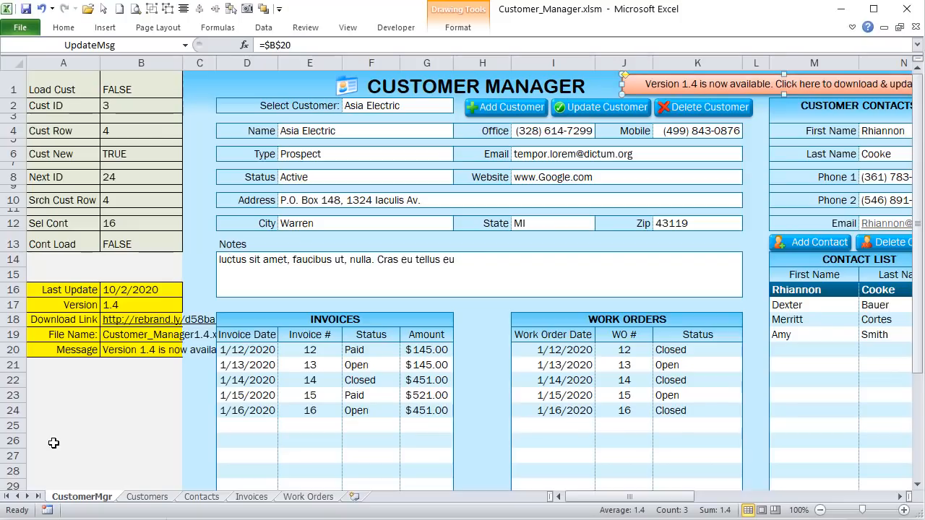
left_click(118, 296)
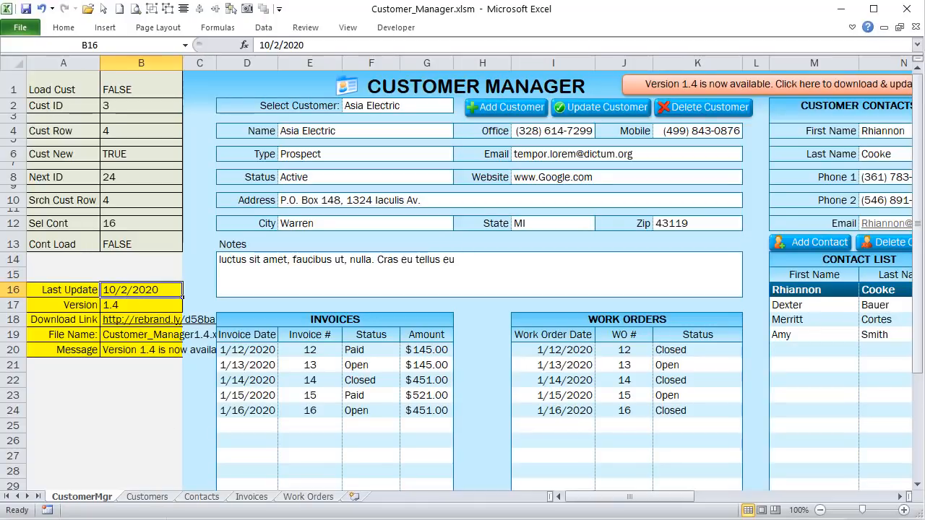
key("alt+Tab")
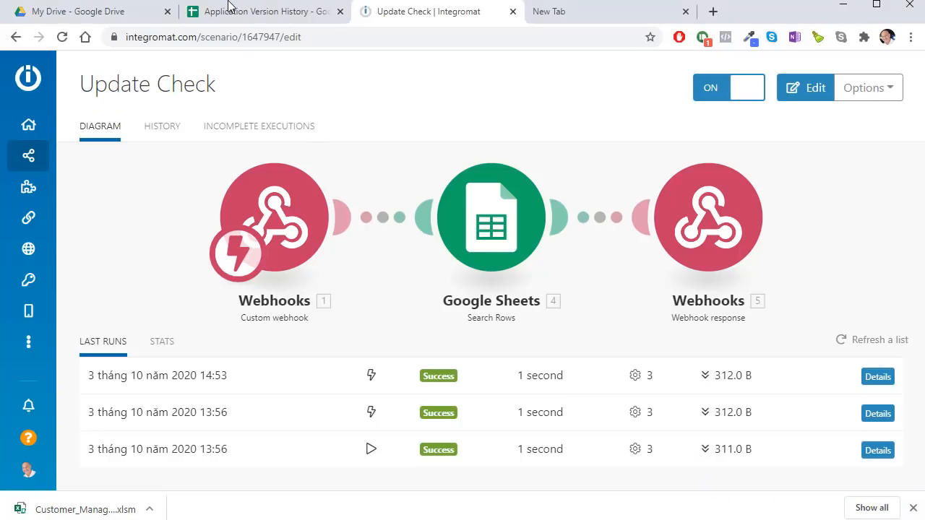
Step: In the Application Version History sheet, inspect the update dates in column A, ending on A12
left_click(228, 10)
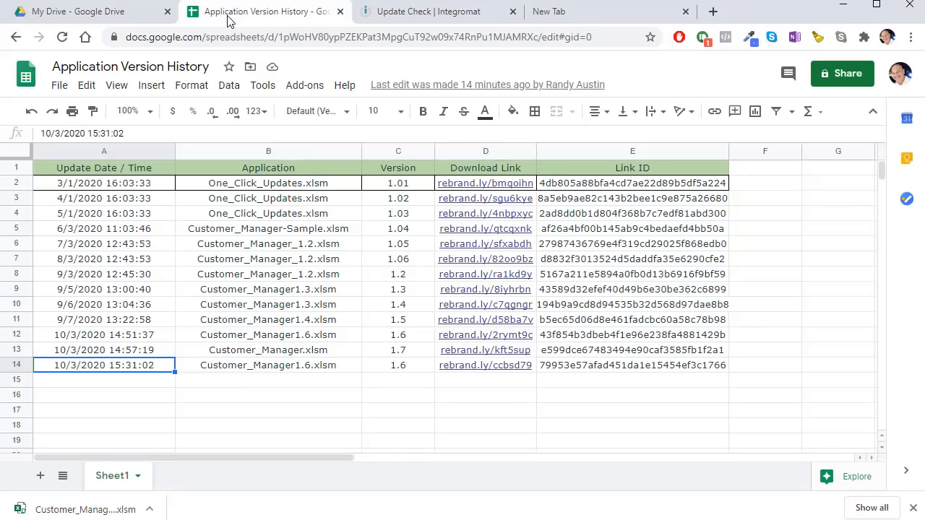
left_click(97, 173)
left_click(99, 183)
left_click_drag(99, 183, 81, 368)
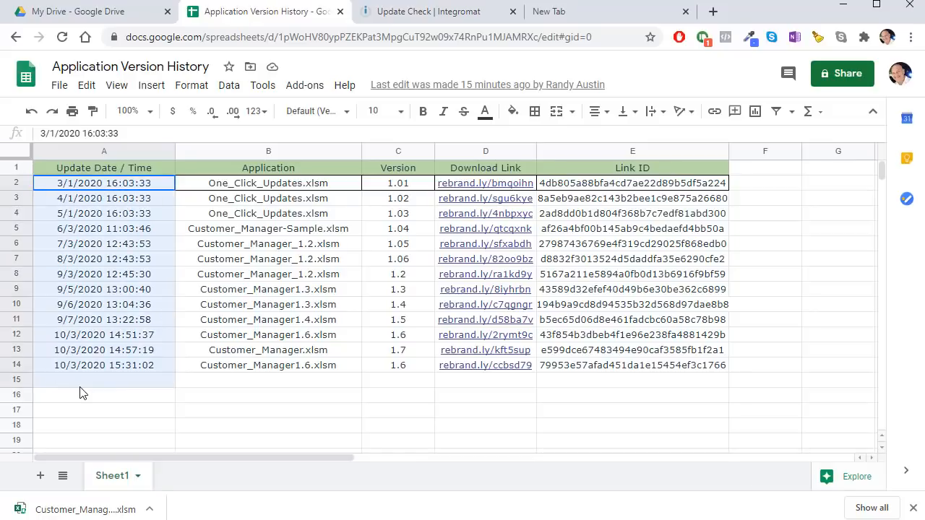
left_click(81, 353)
left_click_drag(81, 337, 80, 366)
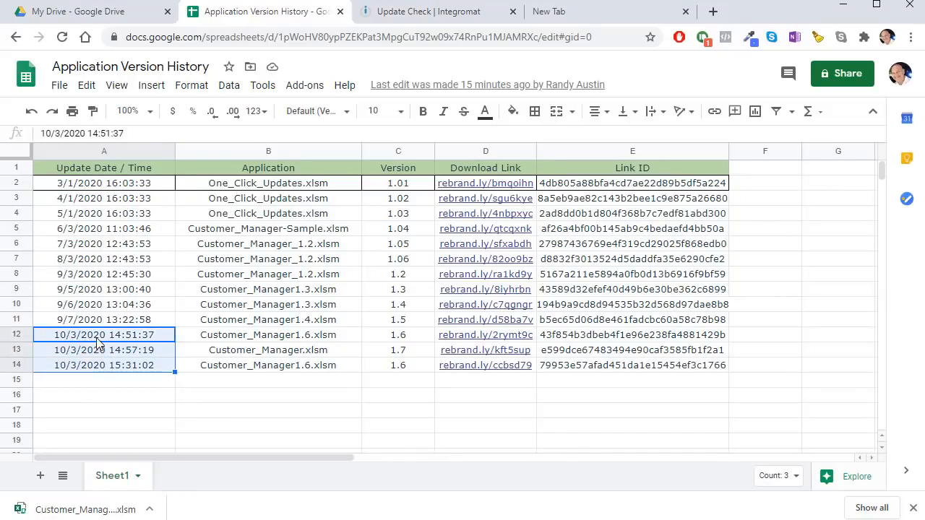
left_click(80, 337)
Step: Change A12's date to 10/1/2020 and A13's date to 10/2/2020
double_click(76, 337)
key("BackSpace")
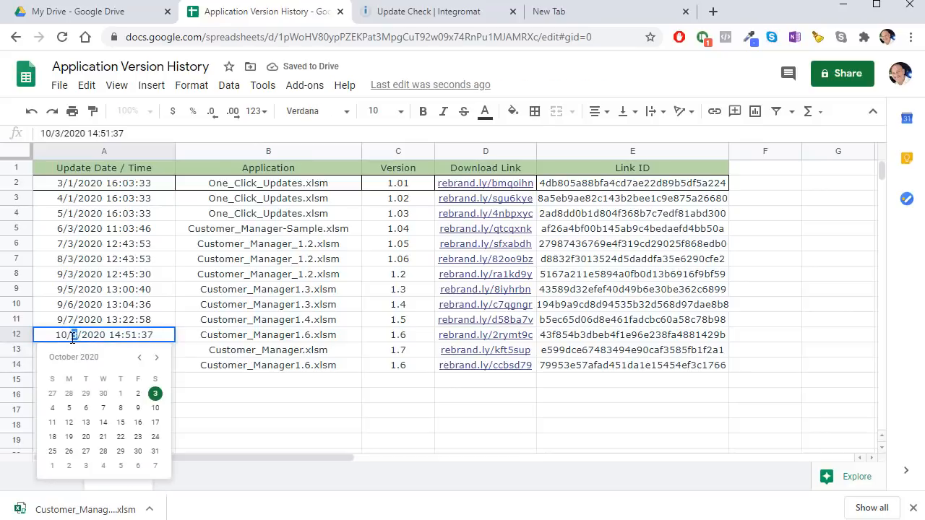
type("1")
key("Return")
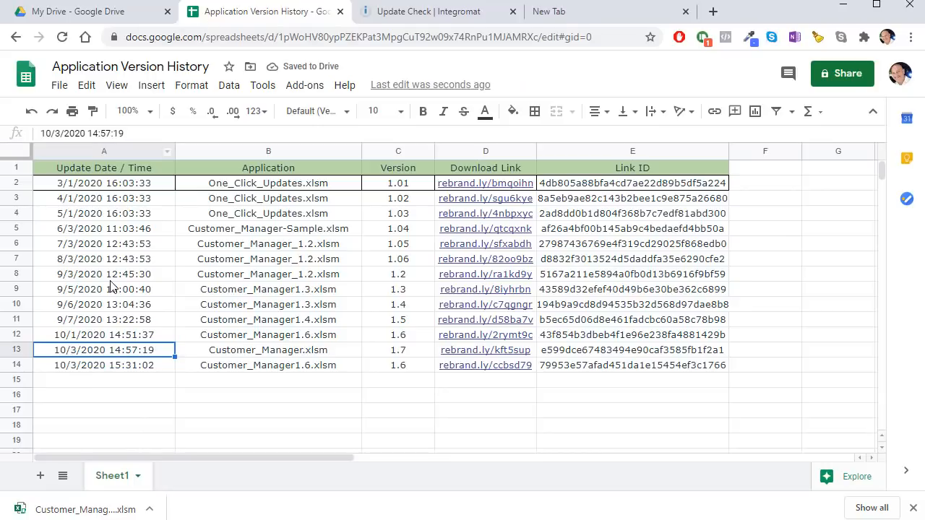
left_click(60, 136)
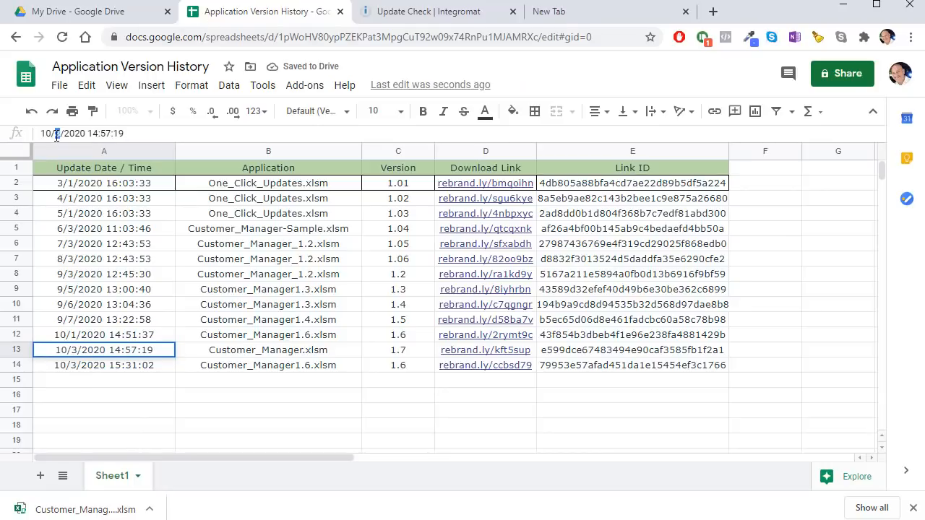
key("BackSpace")
type("2")
key("Return")
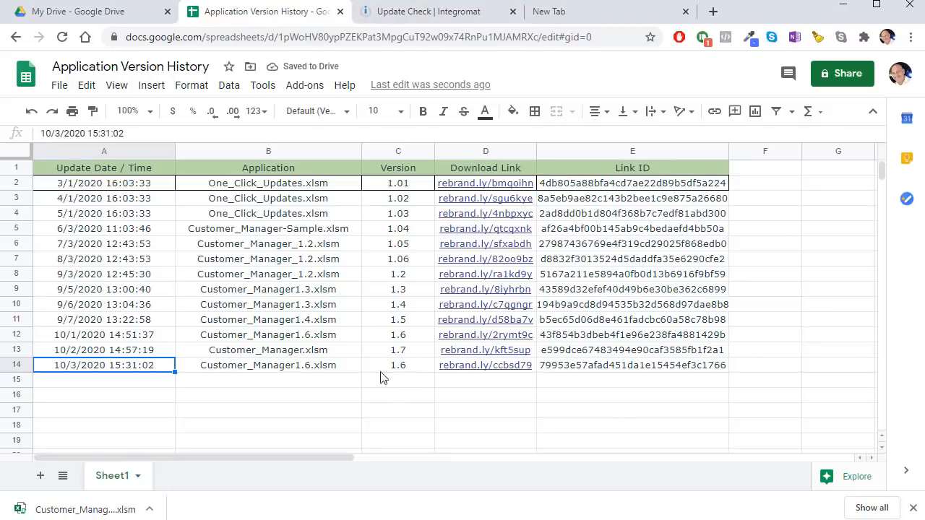
left_click(358, 364)
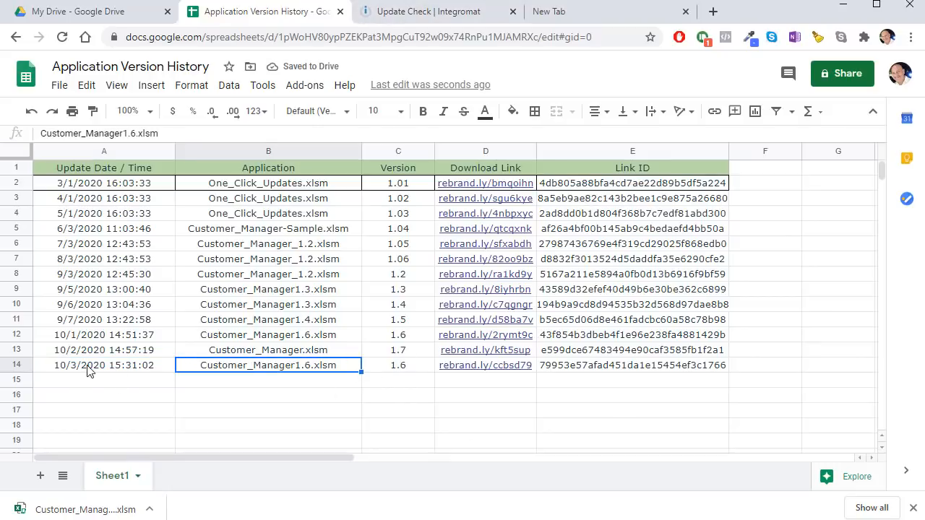
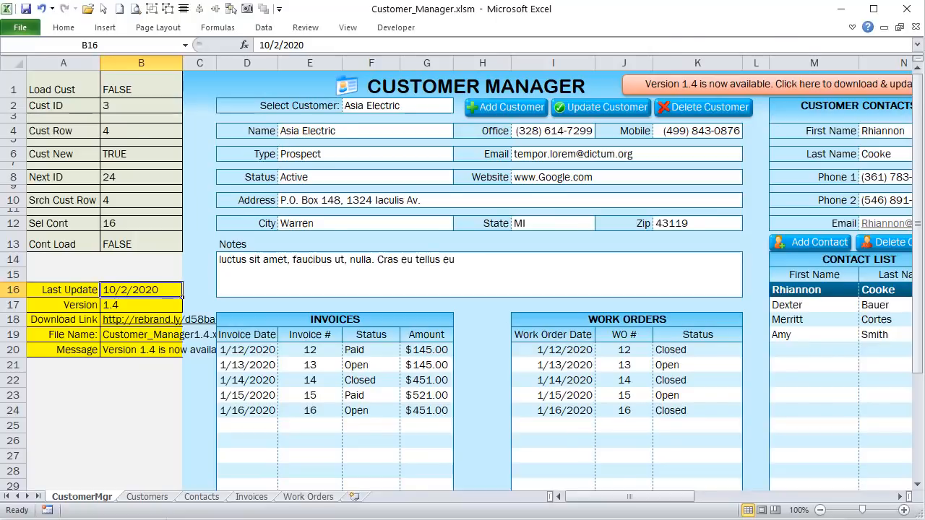
Step: Open the Update Check scenario's custom webhook settings to view its full UpdateCheck address
key("alt+Tab")
left_click(76, 369)
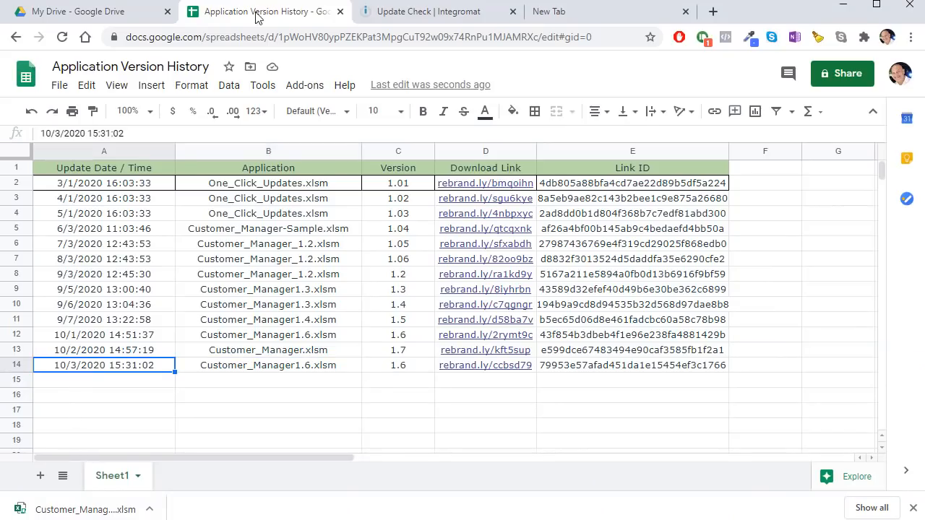
left_click(414, 22)
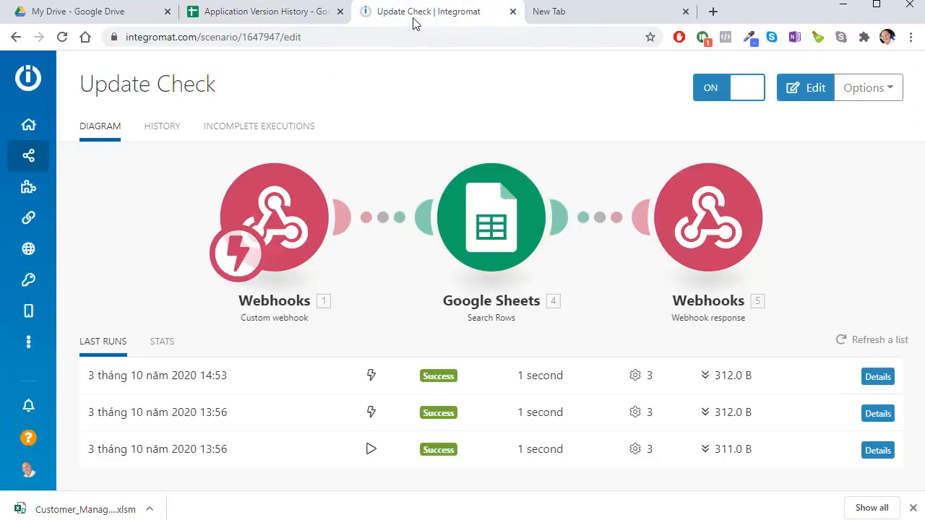
left_click(273, 223)
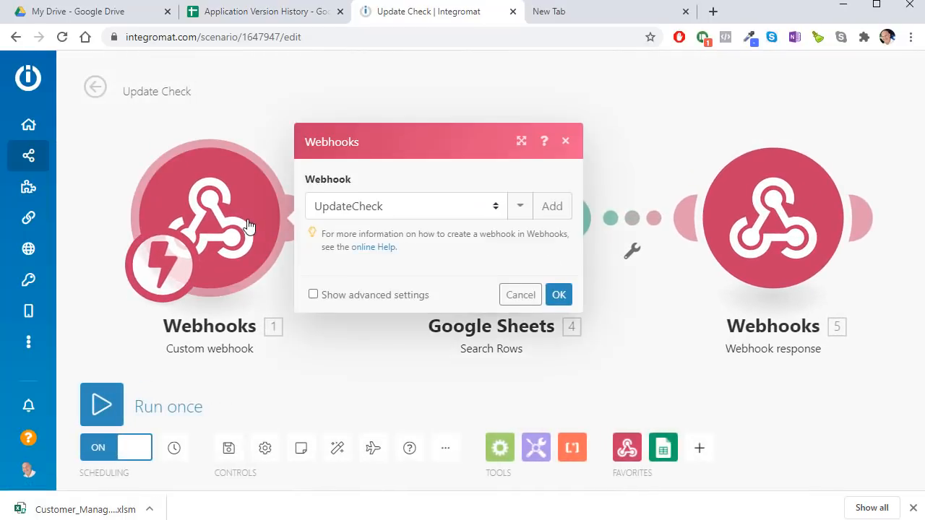
left_click(422, 207)
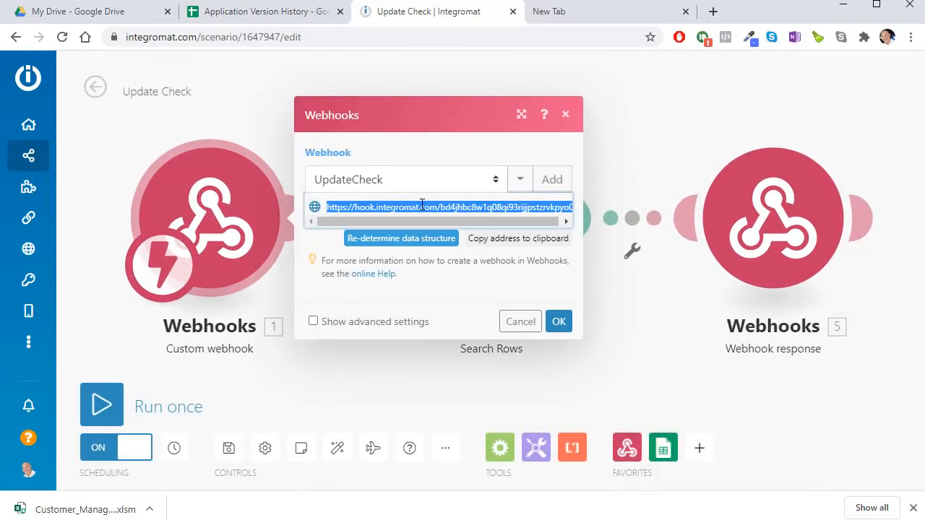
left_click(246, 105)
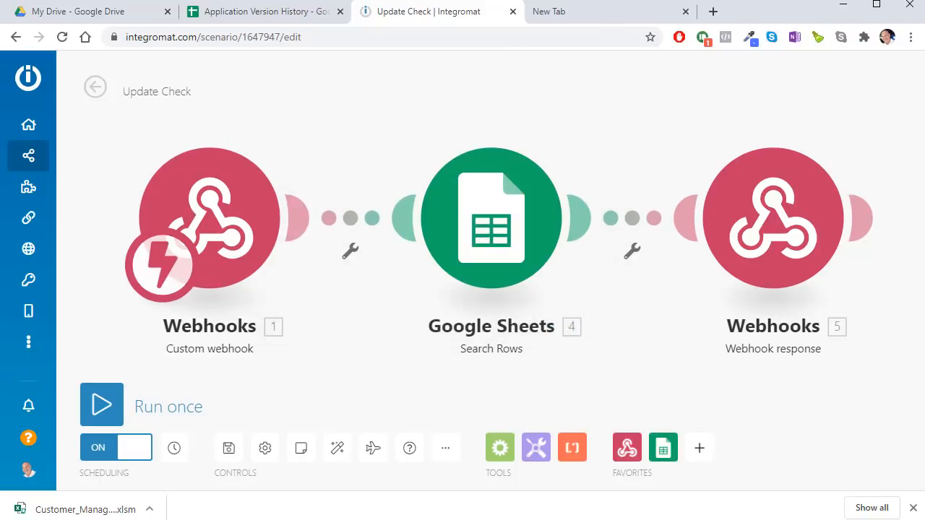
key("alt+Tab")
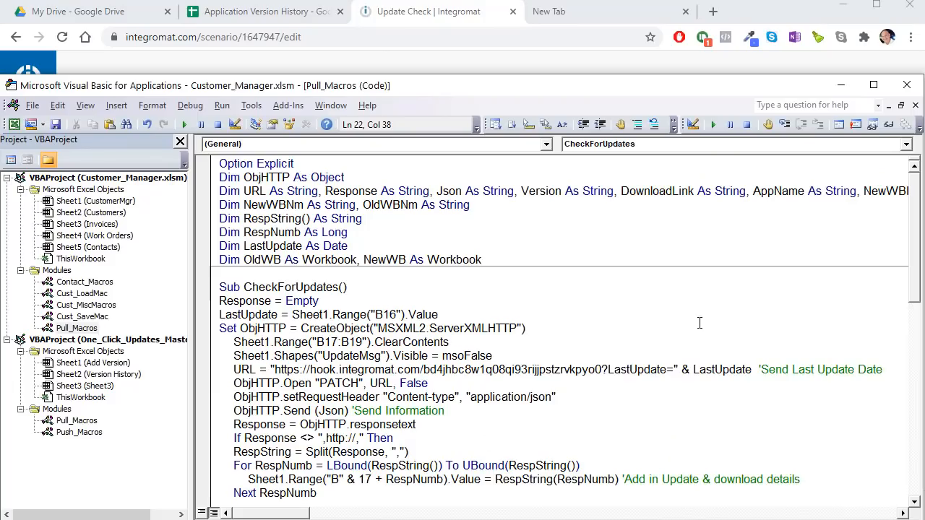
Step: Highlight the LastUpdate assignment and the URL statement that appends LastUpdate to the webhook address
left_click_drag(752, 363, 693, 365)
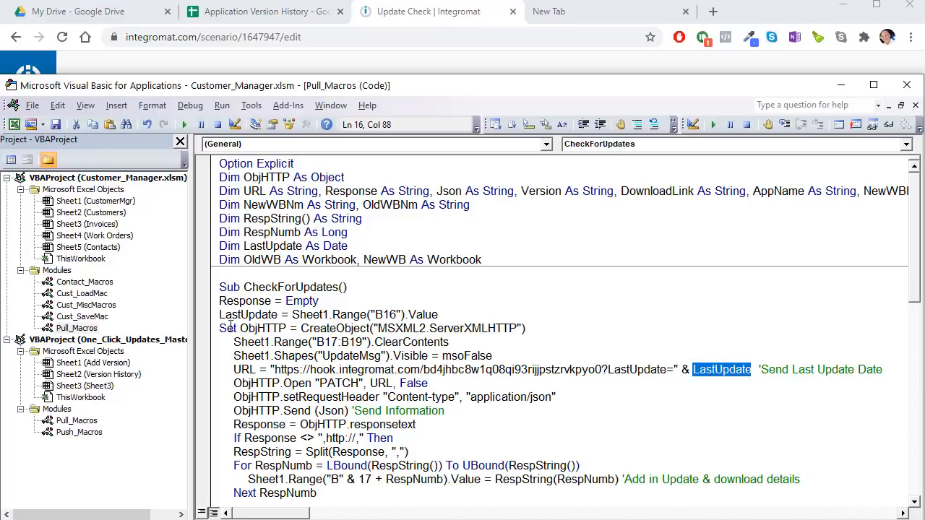
left_click_drag(305, 315, 240, 315)
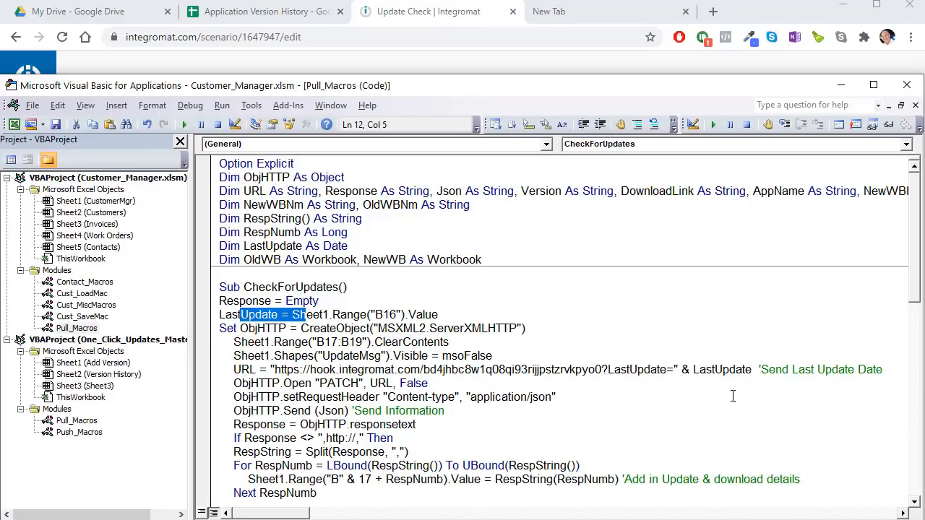
left_click_drag(752, 369, 238, 372)
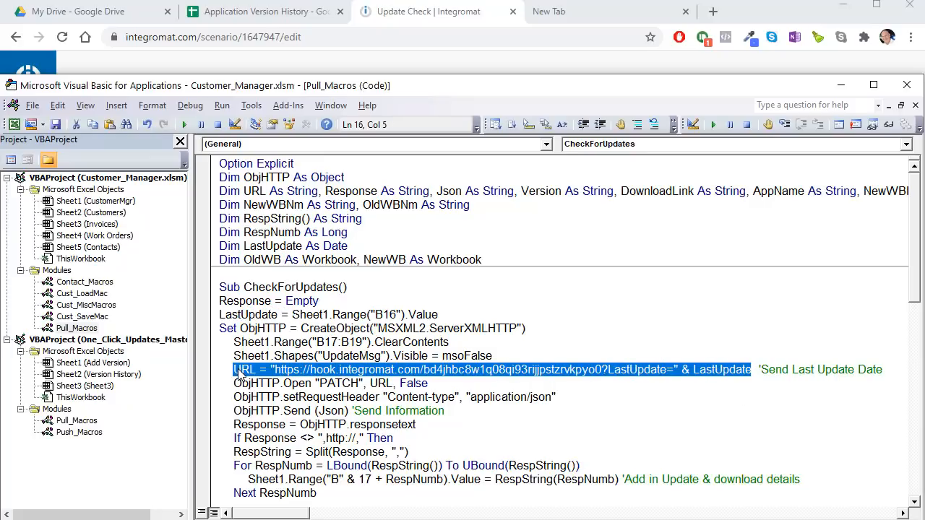
Step: Glance at the Application Version History sheet, then return to the Update Check scenario
left_click(277, 15)
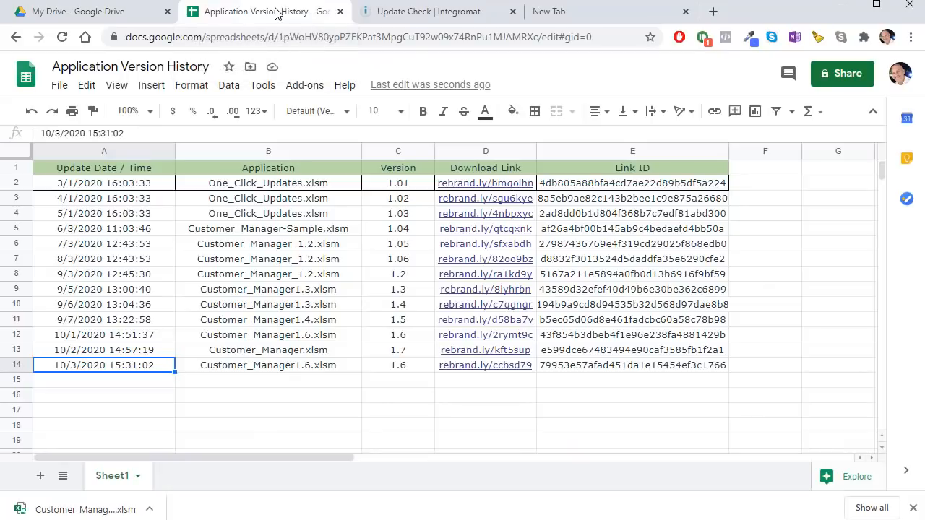
left_click(377, 11)
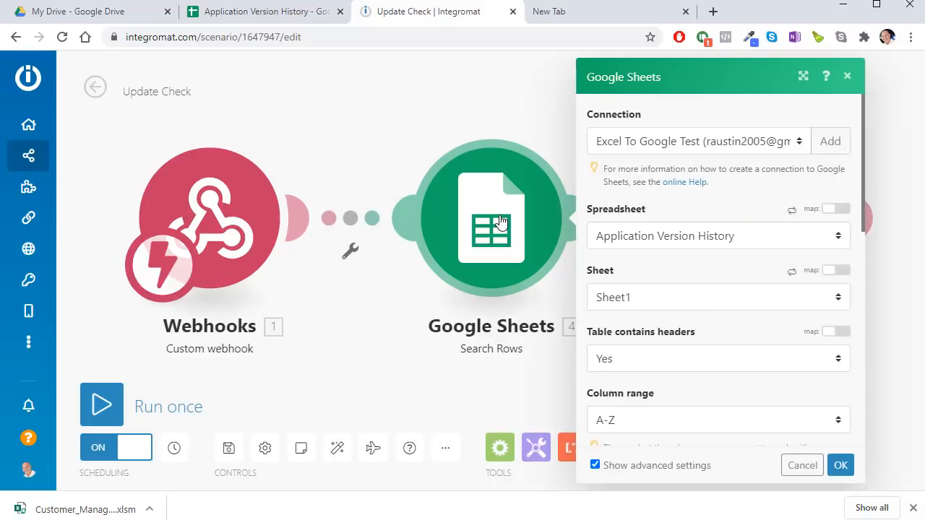
Step: Confirm Search Rows uses the Application Version History spreadsheet and filters on Update Date / Time (A)
left_click(710, 243)
left_click(710, 243)
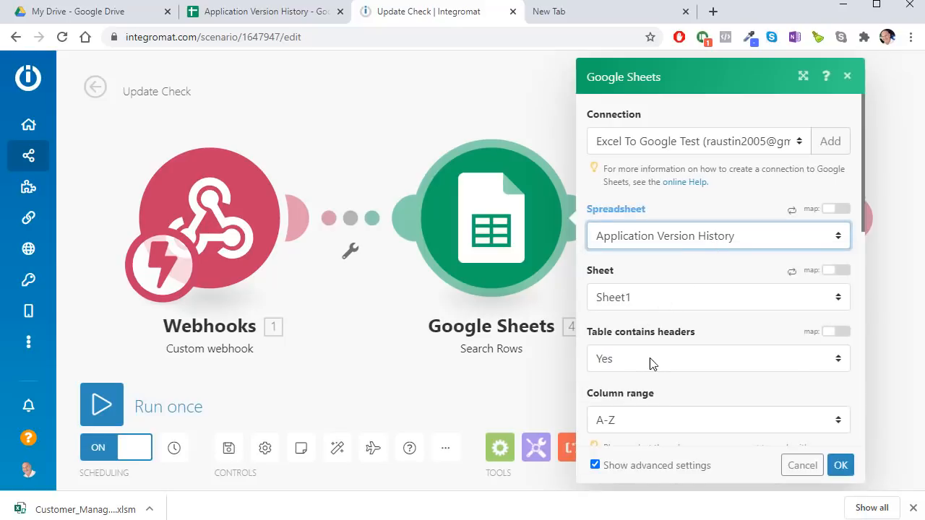
scroll(652, 365, "down", 2)
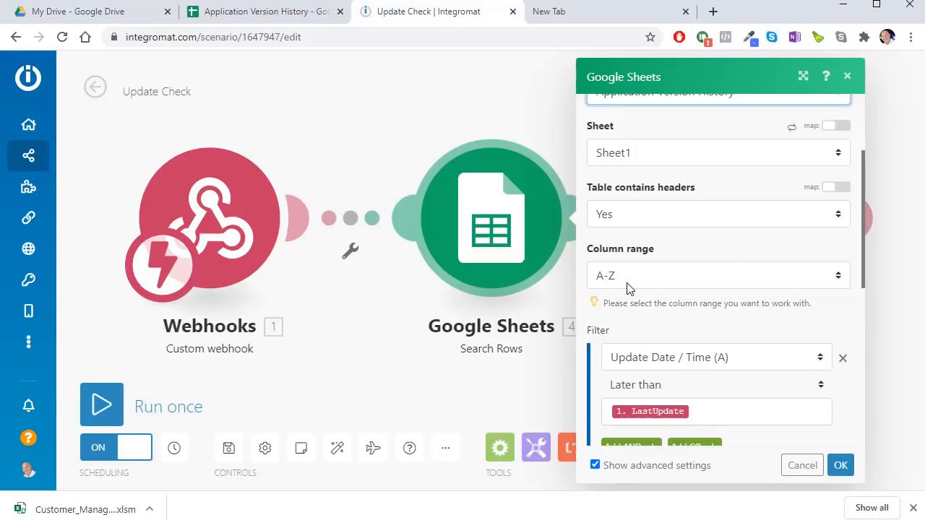
scroll(634, 279, "down", 1)
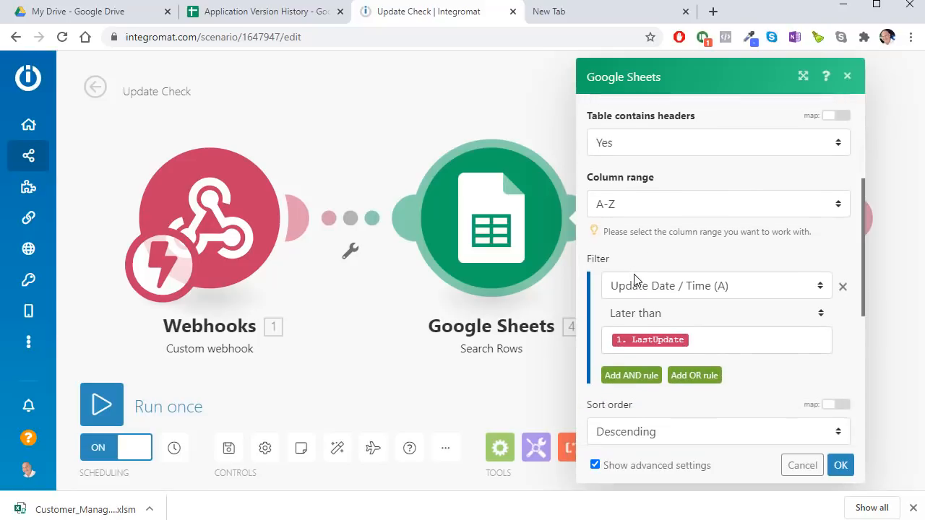
left_click(749, 286)
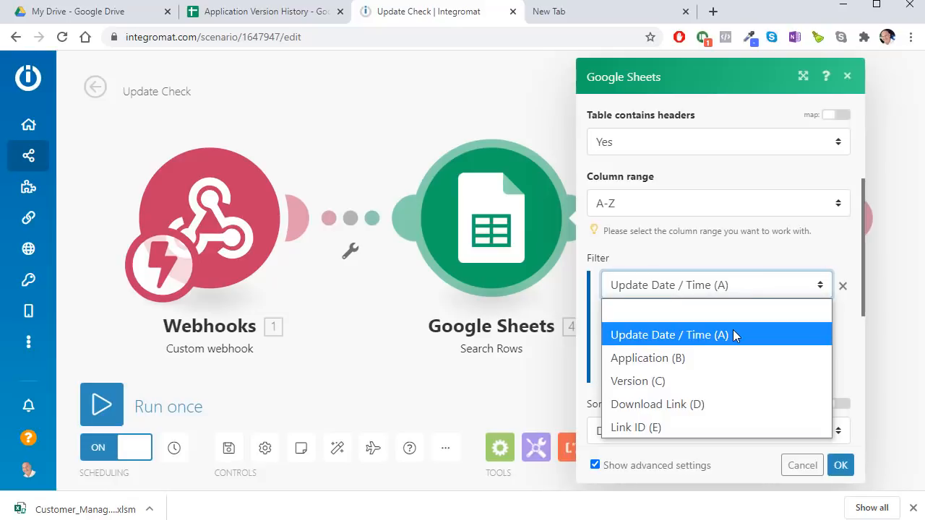
left_click(736, 284)
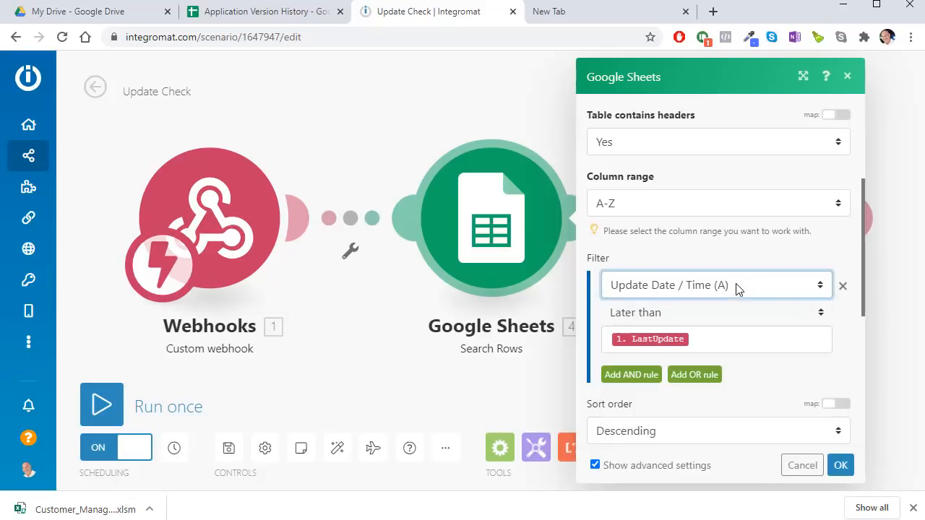
Step: Review the comparison operators for the LastUpdate filter, then close the settings unchanged
left_click(733, 341)
left_click(703, 313)
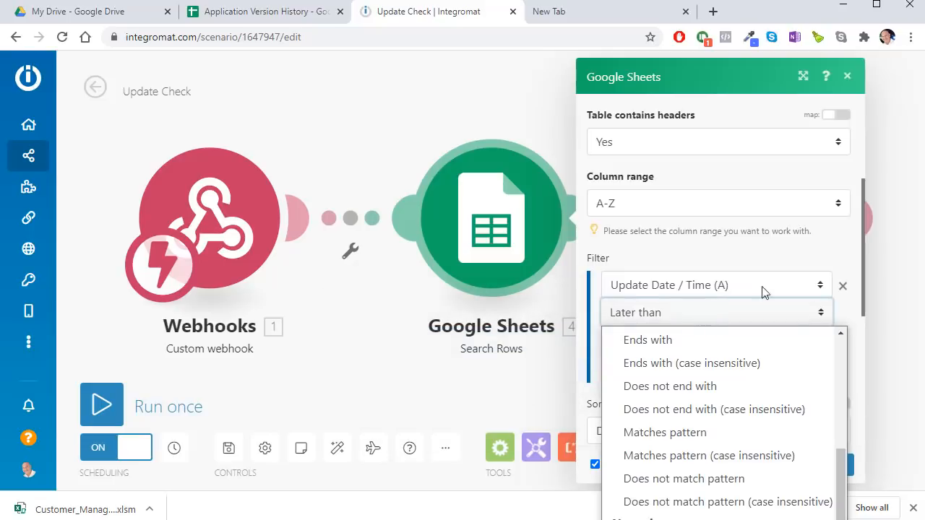
scroll(911, 244, "down", 2)
left_click(401, 313)
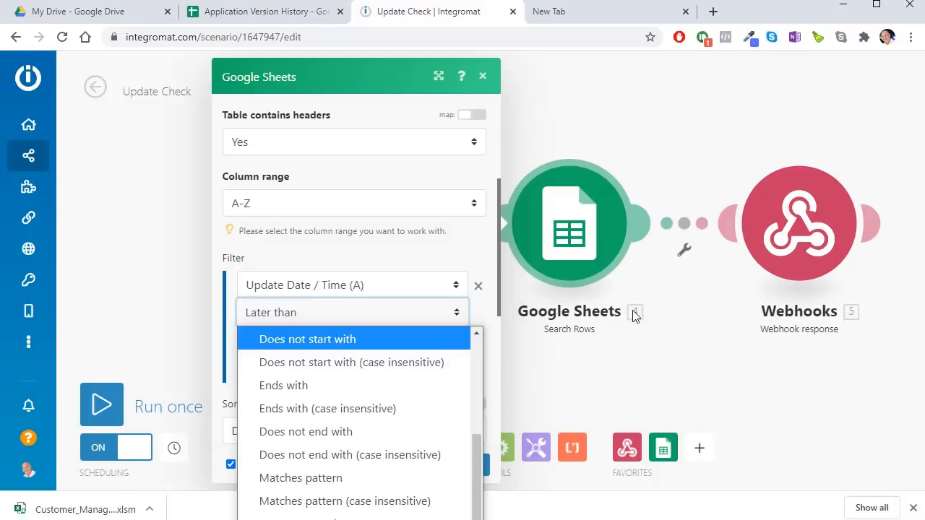
scroll(363, 368, "down", 6)
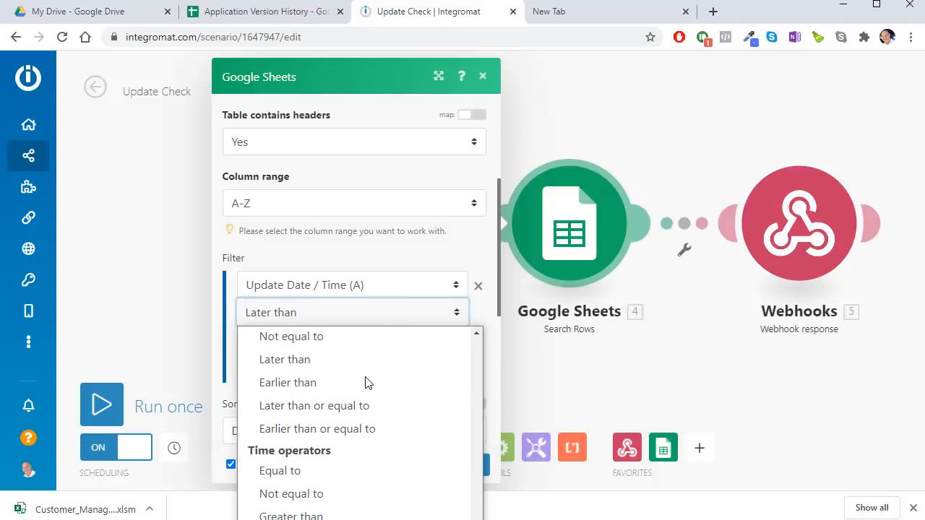
scroll(359, 372, "down", 2)
scroll(357, 368, "up", 1)
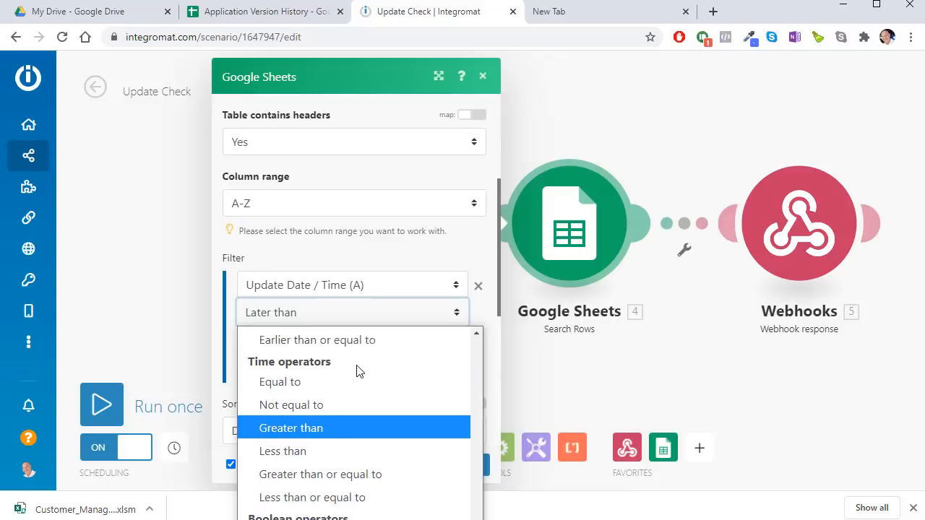
scroll(357, 370, "down", 1)
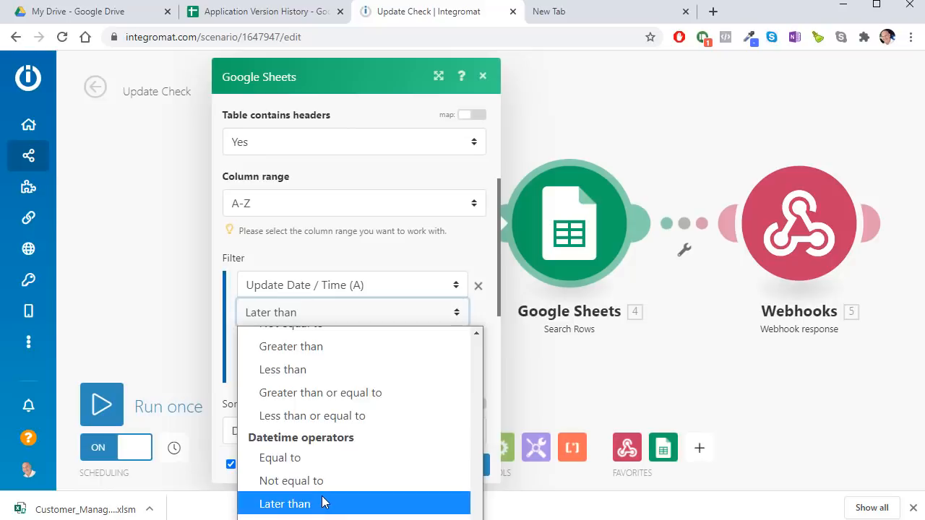
left_click(604, 355)
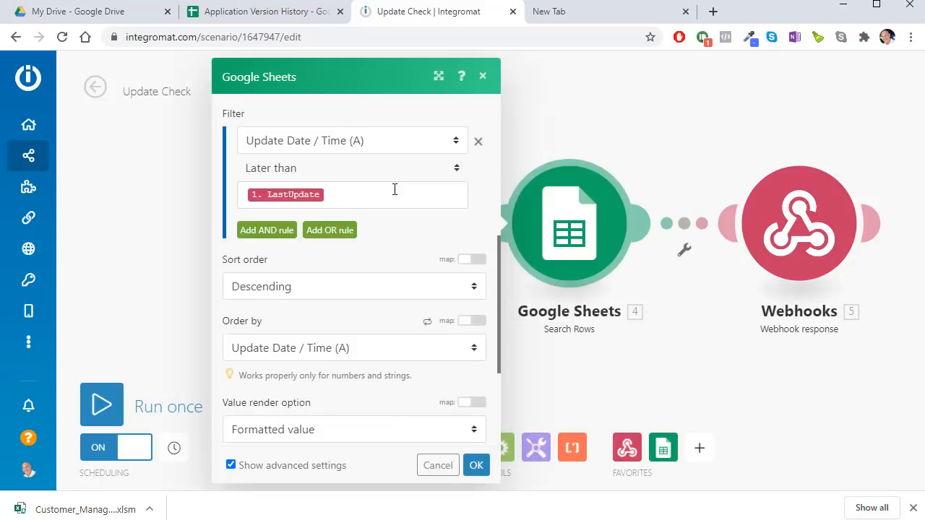
Step: Set the Search Rows maximum number of returned rows to 10
left_click(389, 188)
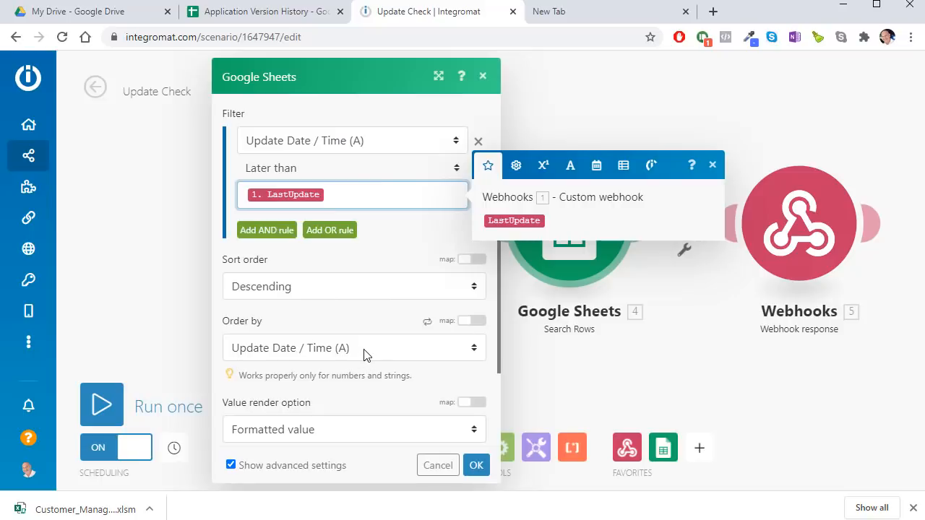
scroll(363, 354, "down", 2)
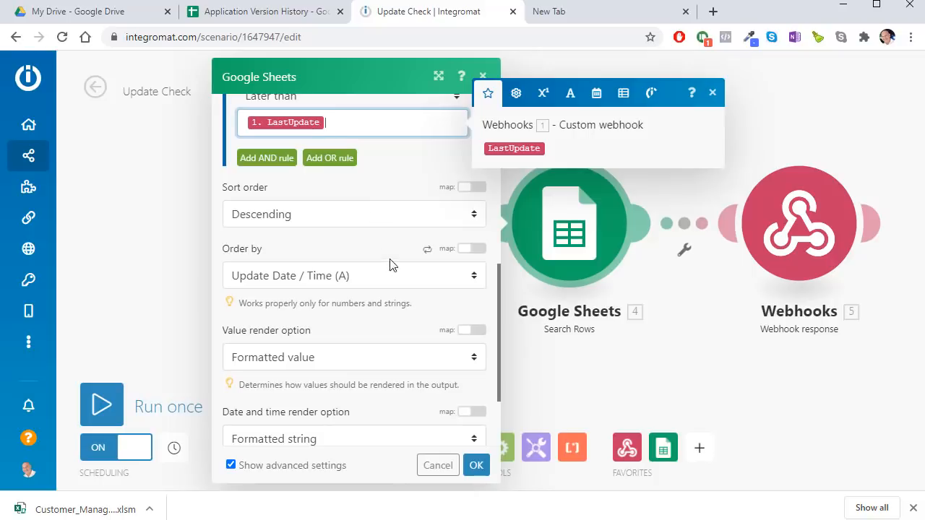
scroll(390, 289, "down", 3)
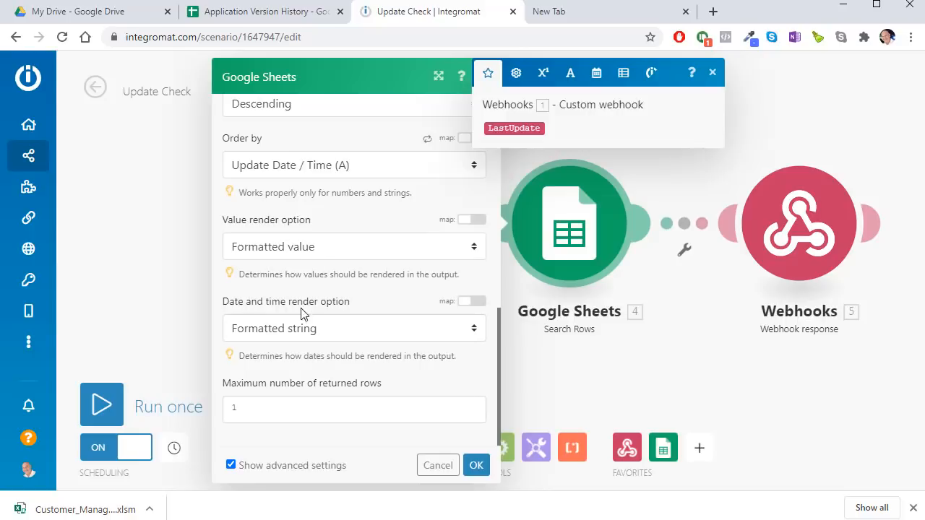
scroll(328, 246, "up", 2)
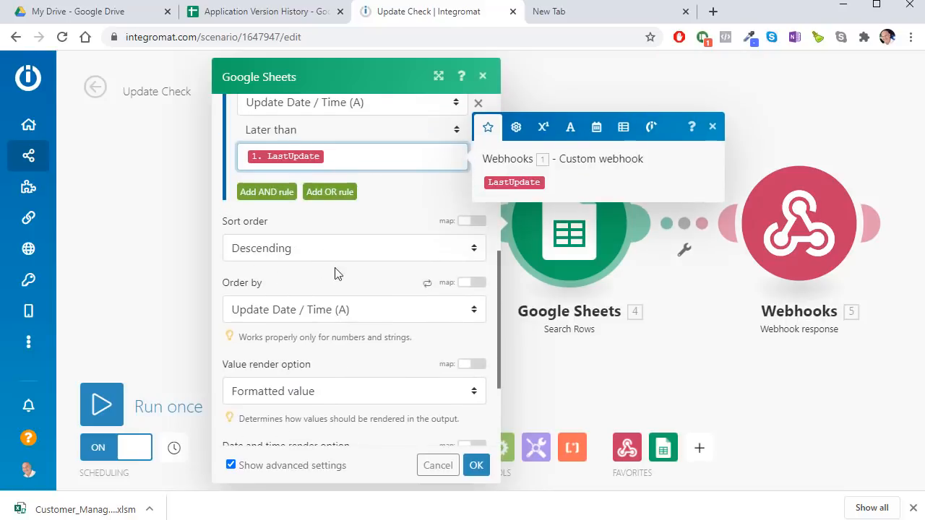
scroll(320, 248, "up", 2)
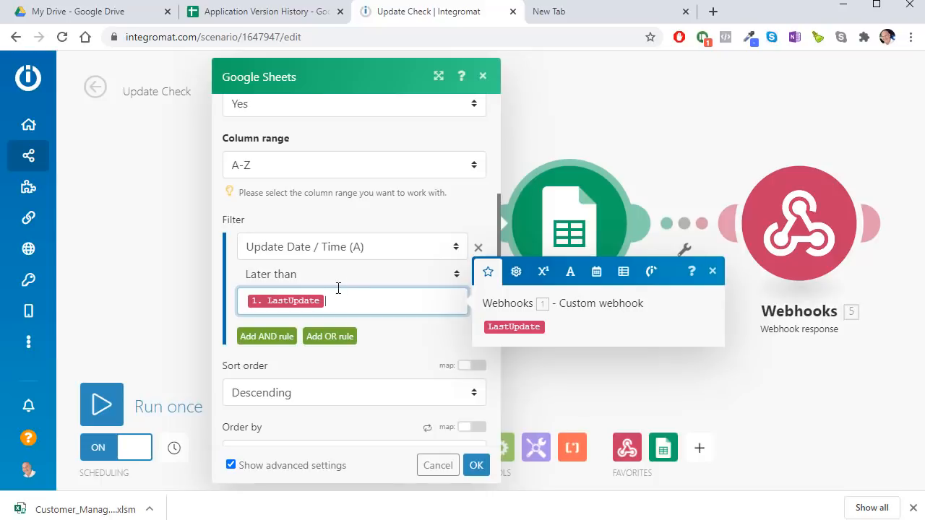
scroll(377, 341, "down", 1)
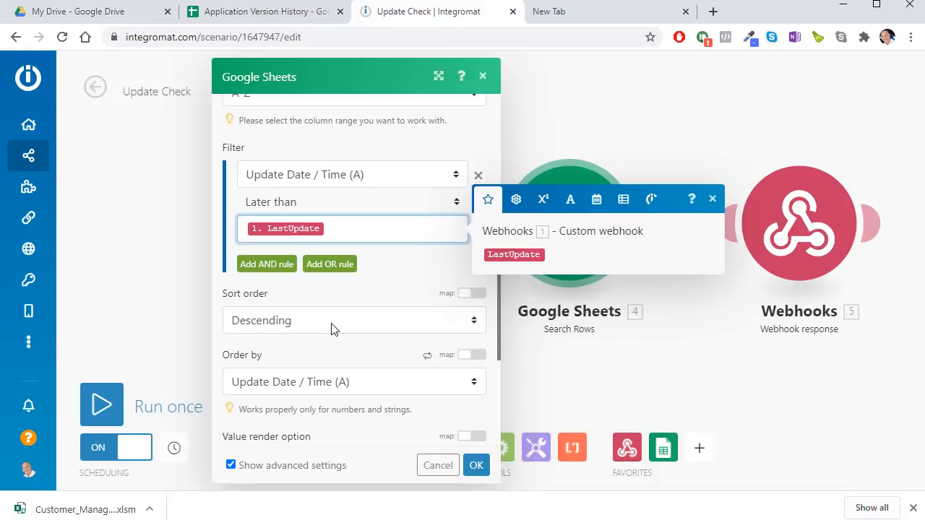
scroll(331, 334, "down", 1)
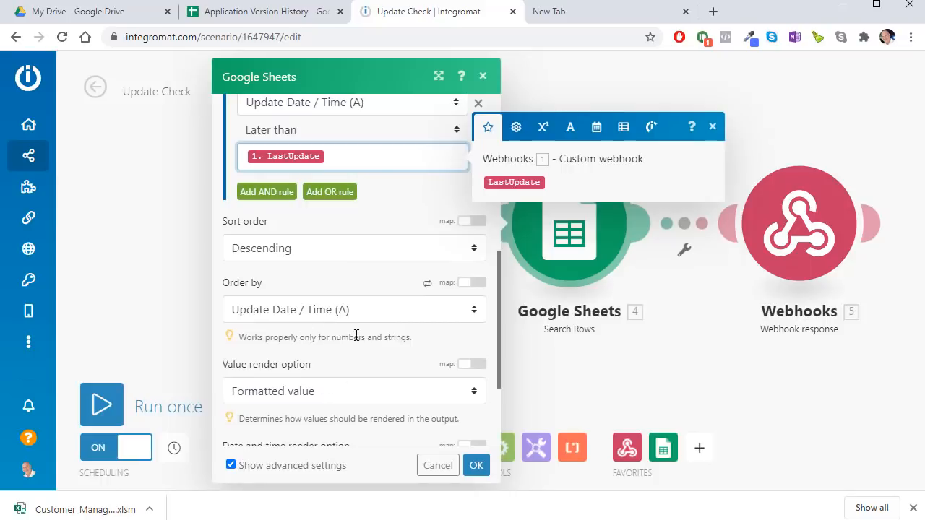
scroll(339, 390, "down", 2)
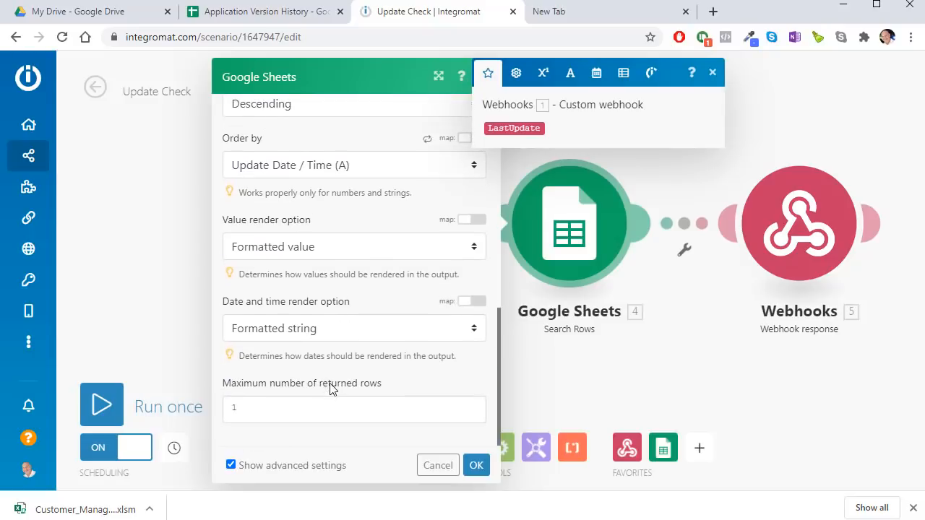
left_click(254, 409)
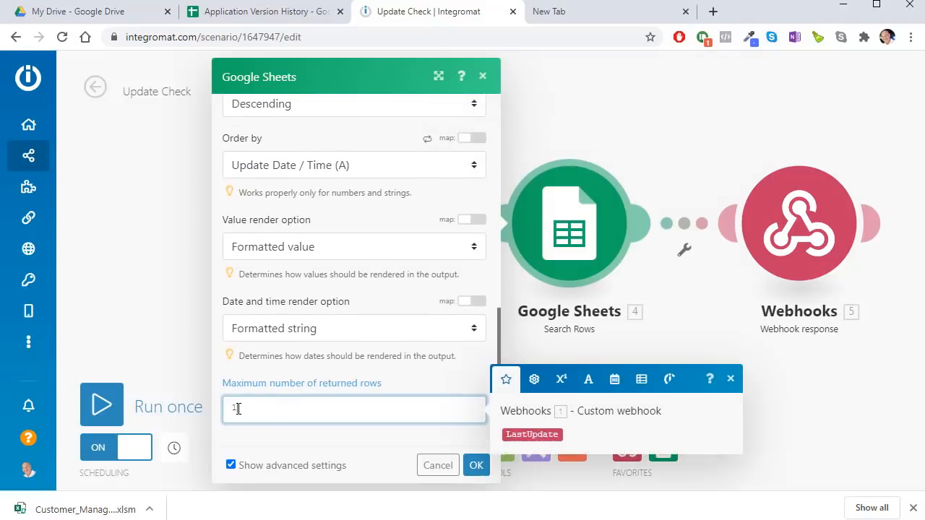
type("10")
left_click(476, 465)
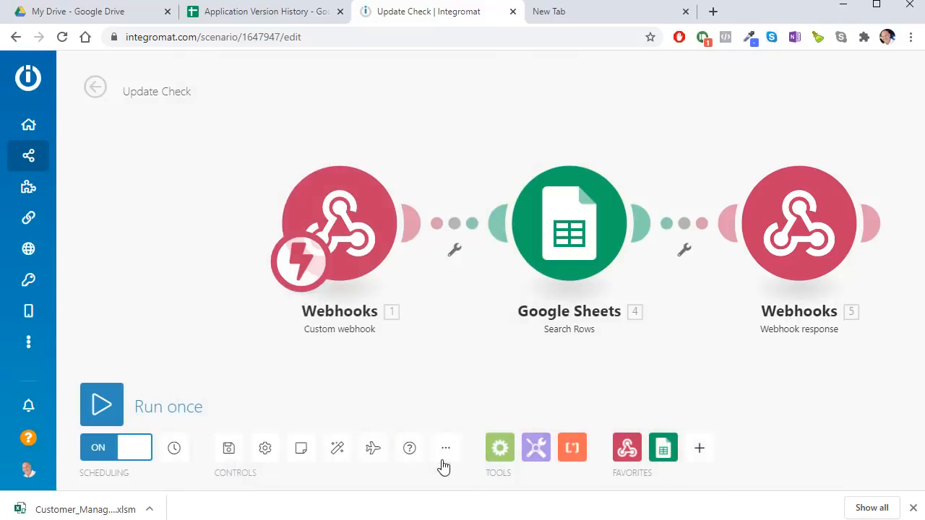
left_click_drag(725, 152, 471, 210)
left_click(531, 230)
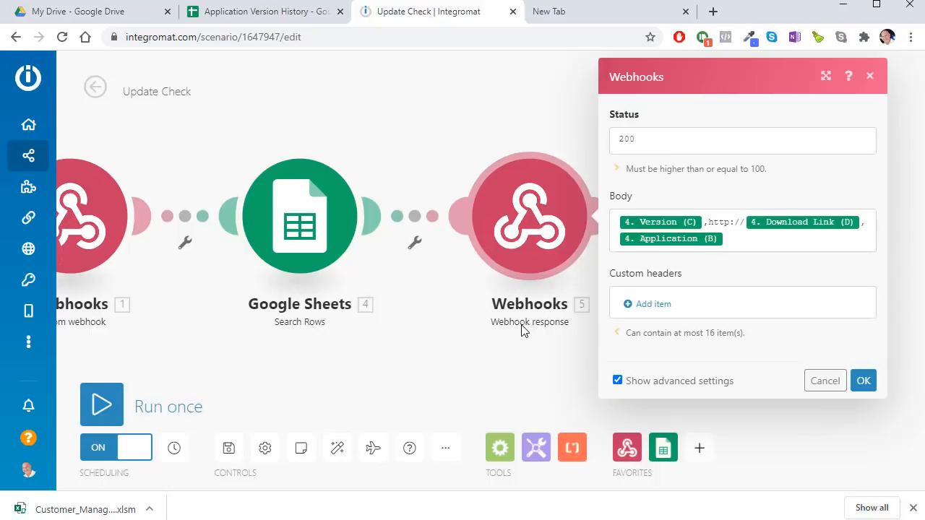
left_click(742, 239)
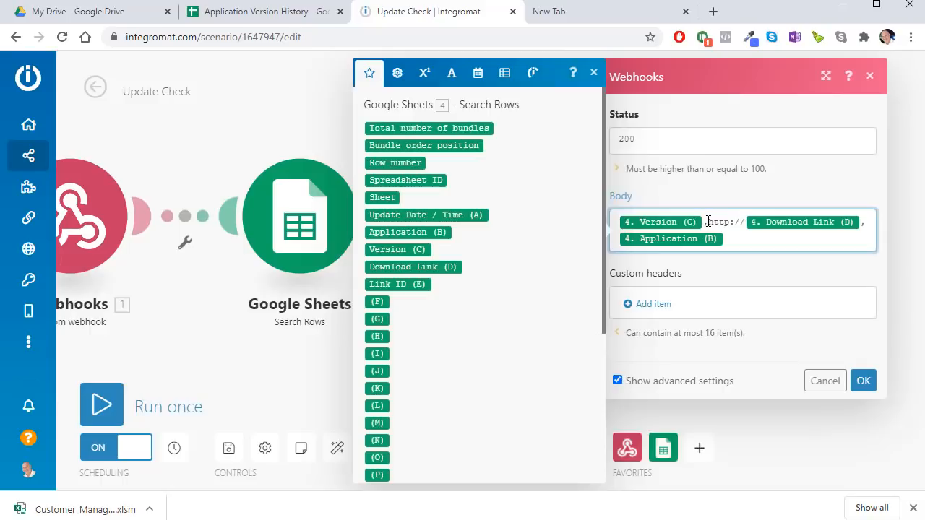
left_click_drag(708, 222, 734, 217)
left_click(734, 217)
left_click(739, 243)
left_click_drag(744, 216, 711, 215)
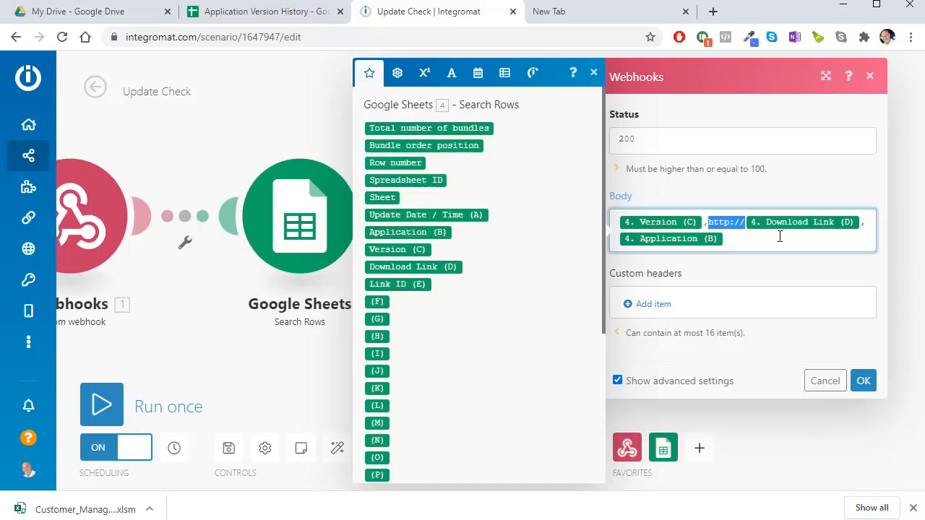
left_click(736, 236)
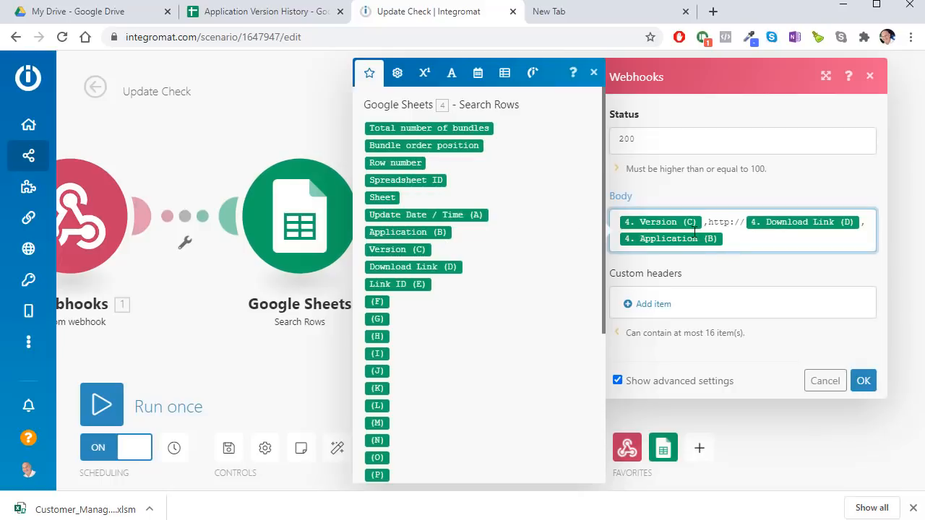
left_click(824, 380)
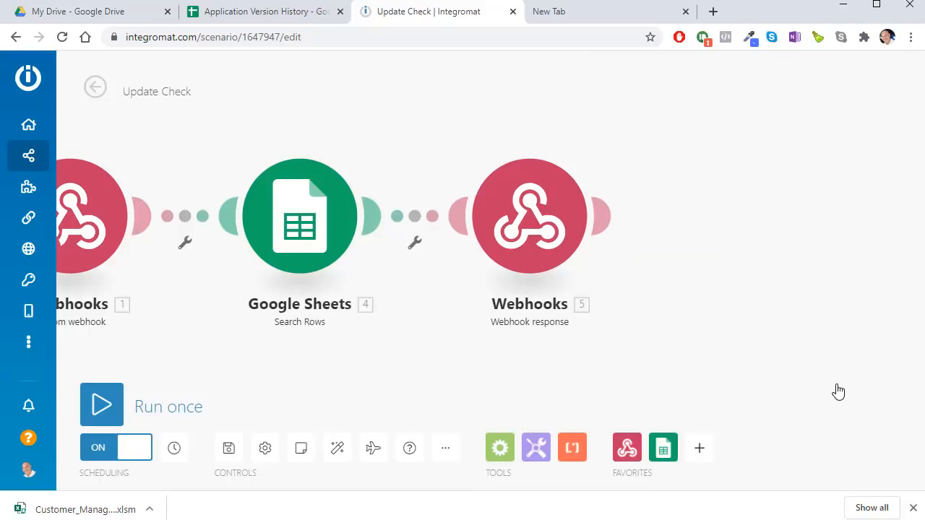
Step: Bring up the Application Version History sheet, whose newest row is version 1.6 dated 10/3/2020
left_click(266, 11)
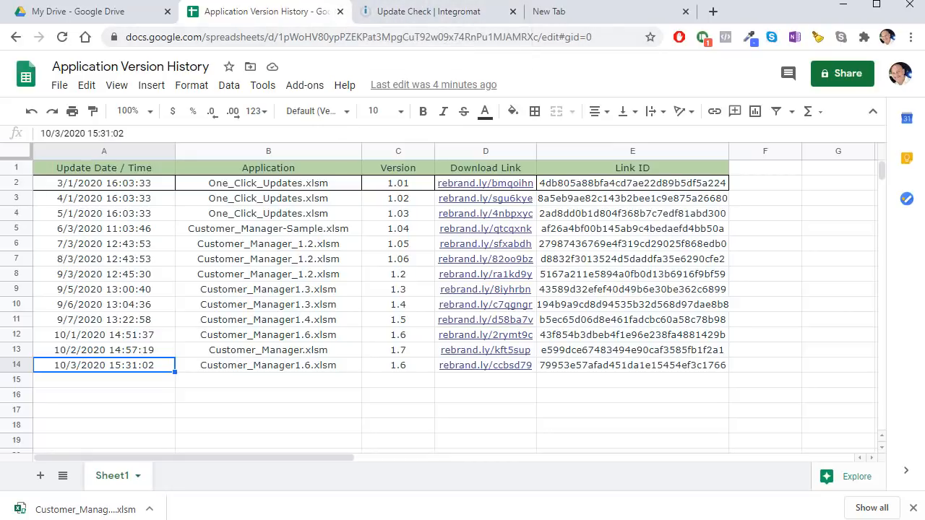
key("alt+Tab")
scroll(395, 394, "down", 1)
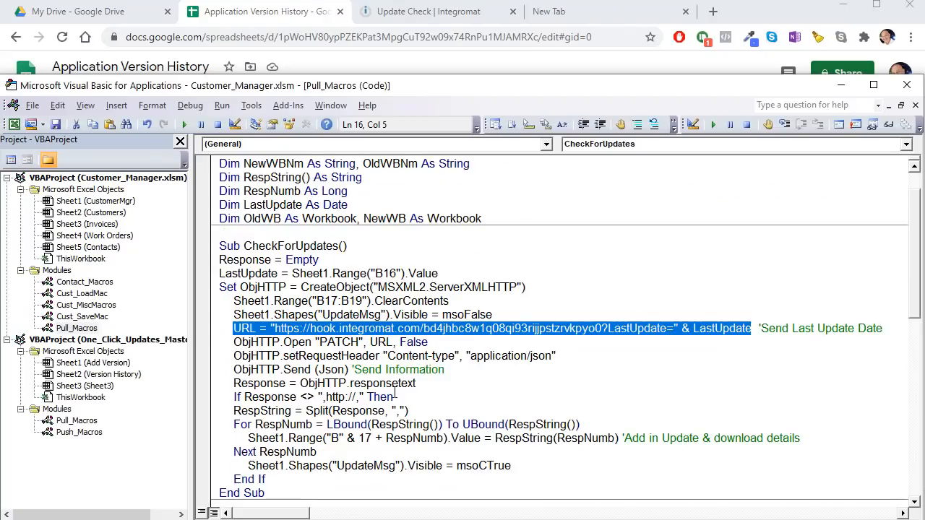
left_click_drag(426, 383, 244, 334)
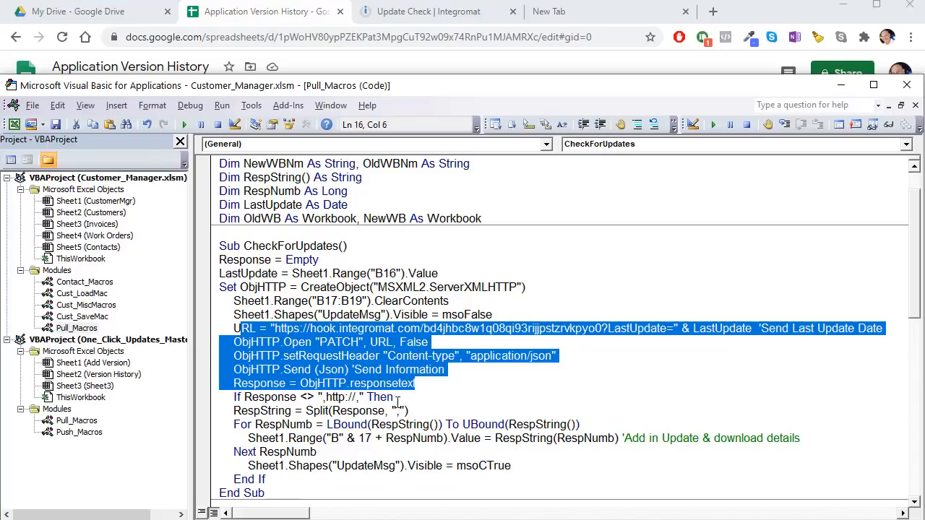
left_click_drag(412, 397, 225, 399)
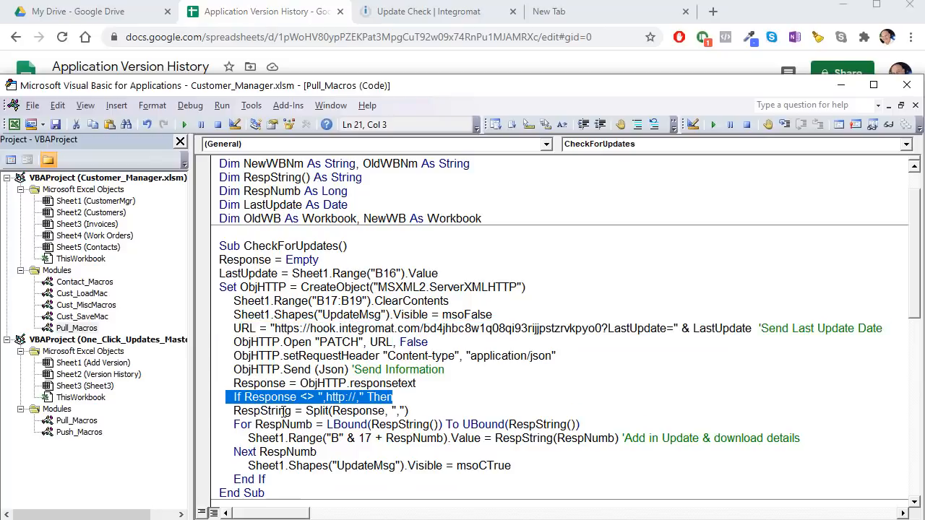
left_click(313, 397)
left_click(322, 397)
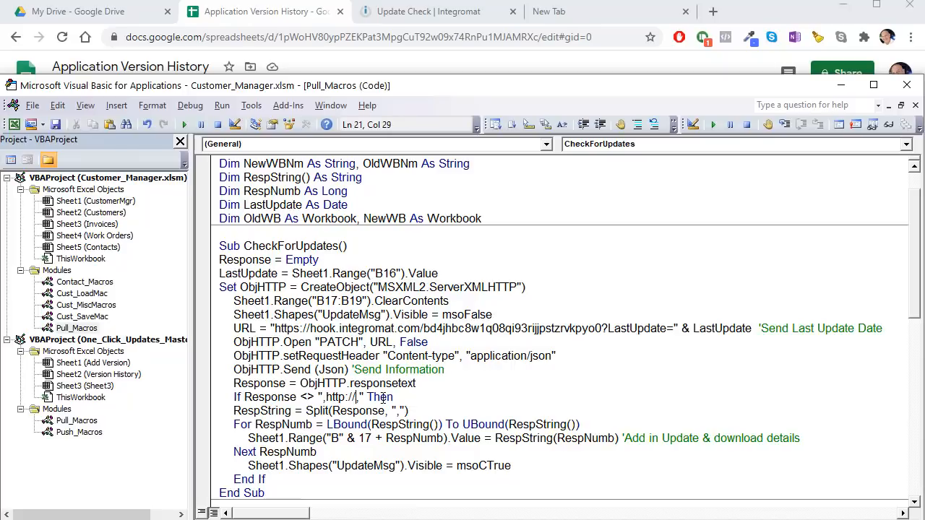
left_click_drag(392, 397, 243, 397)
scroll(275, 383, "down", 2)
left_click_drag(313, 315, 302, 314)
left_click(345, 315)
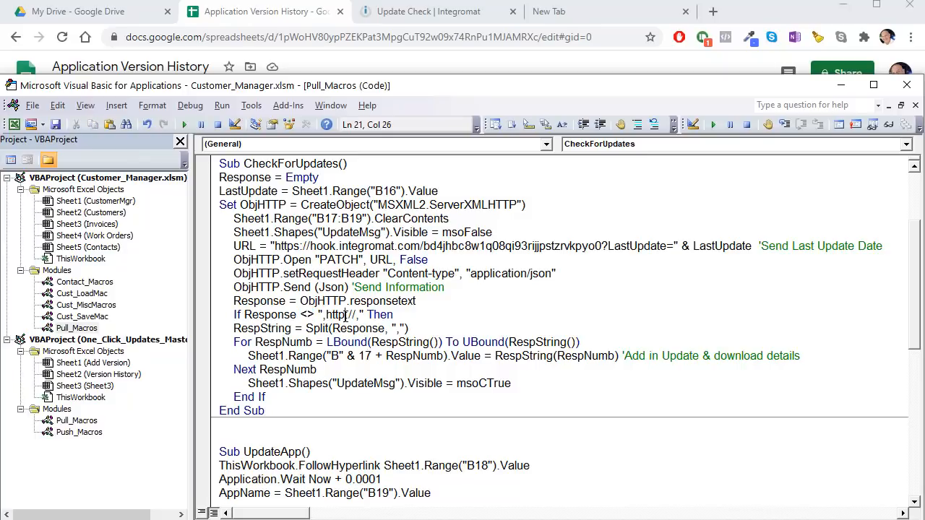
left_click_drag(399, 315, 233, 318)
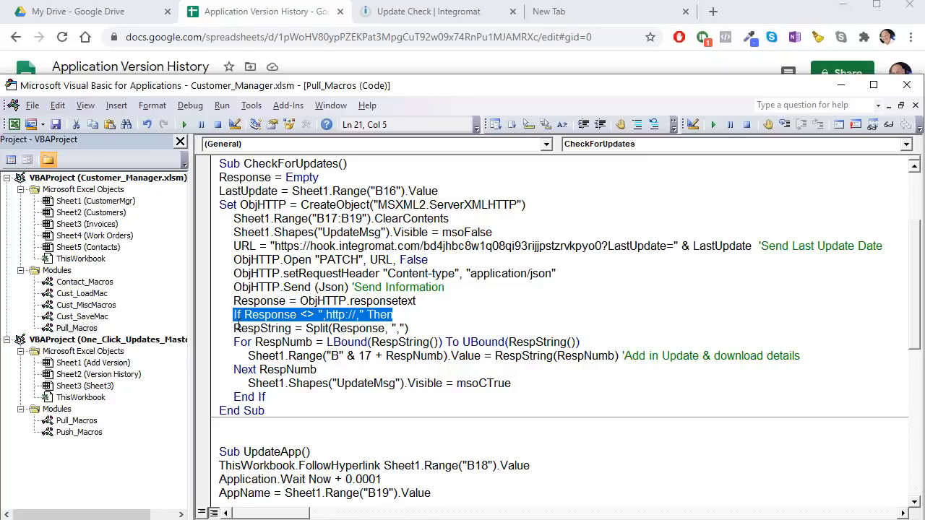
left_click(388, 318)
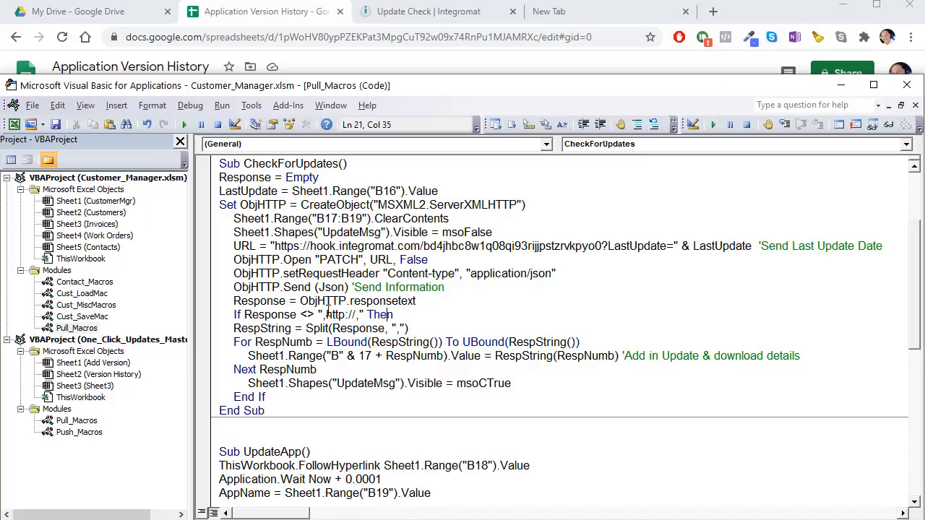
left_click_drag(325, 315, 355, 315)
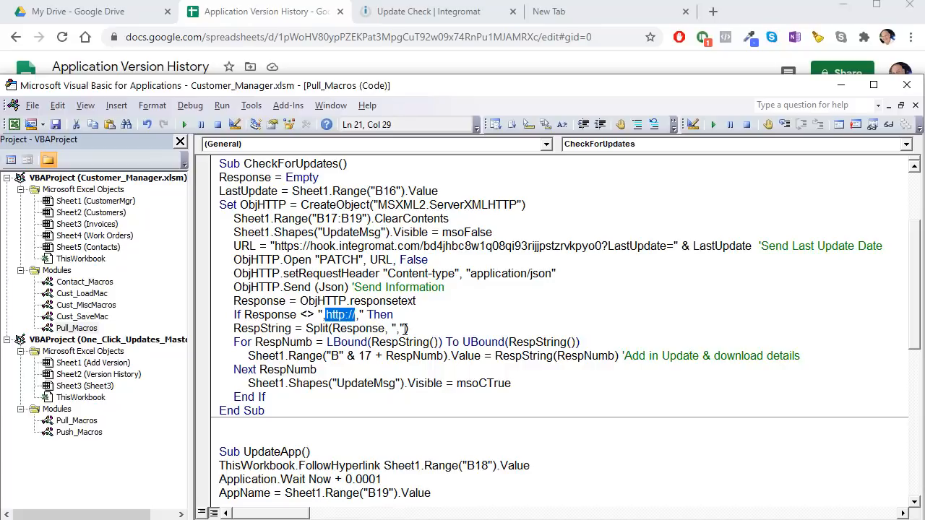
Step: Add the comment 'If update is available' after Then on the If Response line
left_click(418, 314)
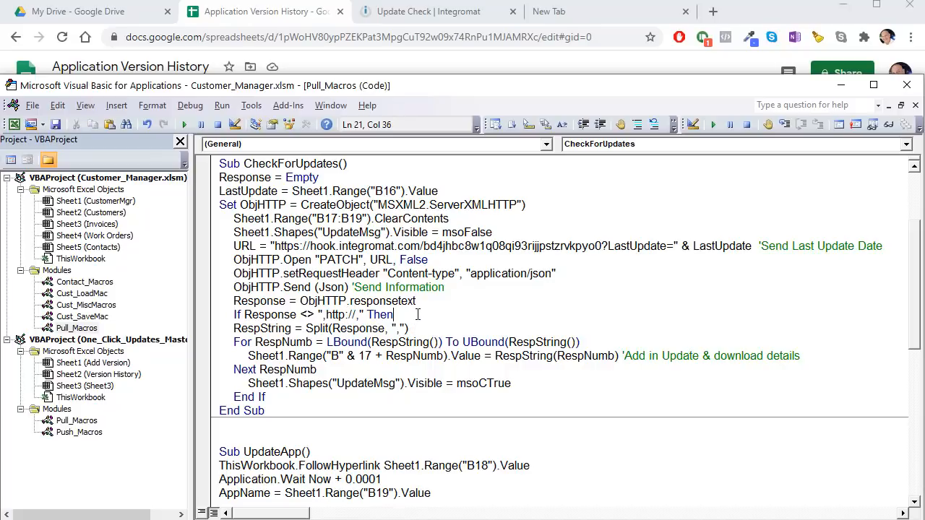
type("'If update is available")
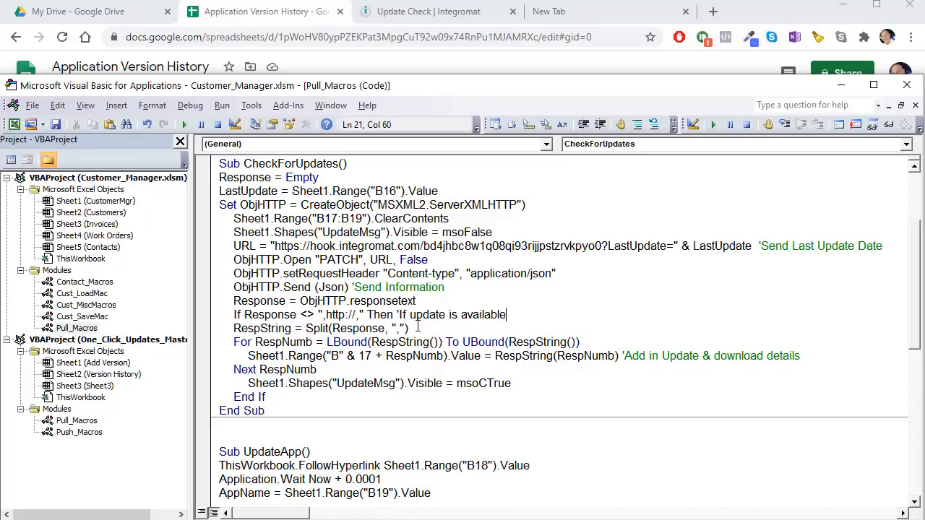
left_click(428, 327)
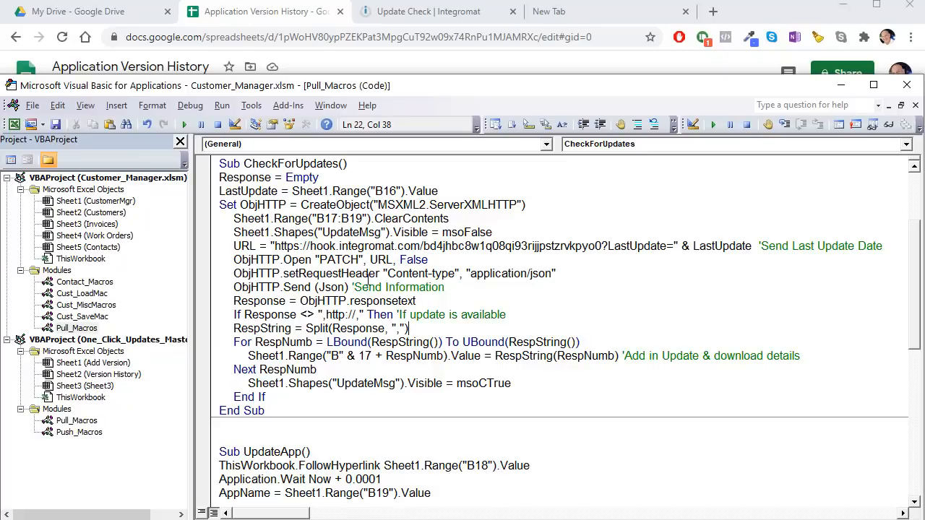
left_click(392, 22)
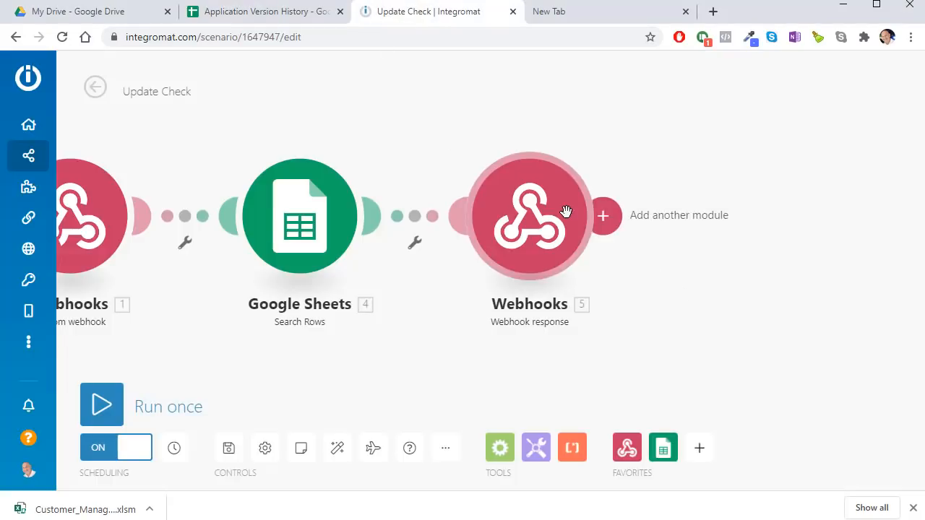
left_click(567, 212)
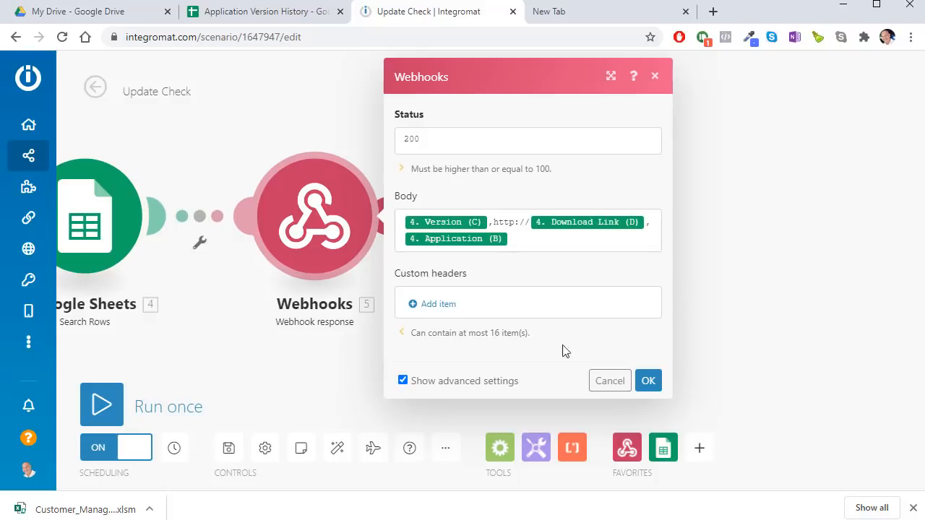
left_click(609, 380)
left_click_drag(384, 268, 698, 229)
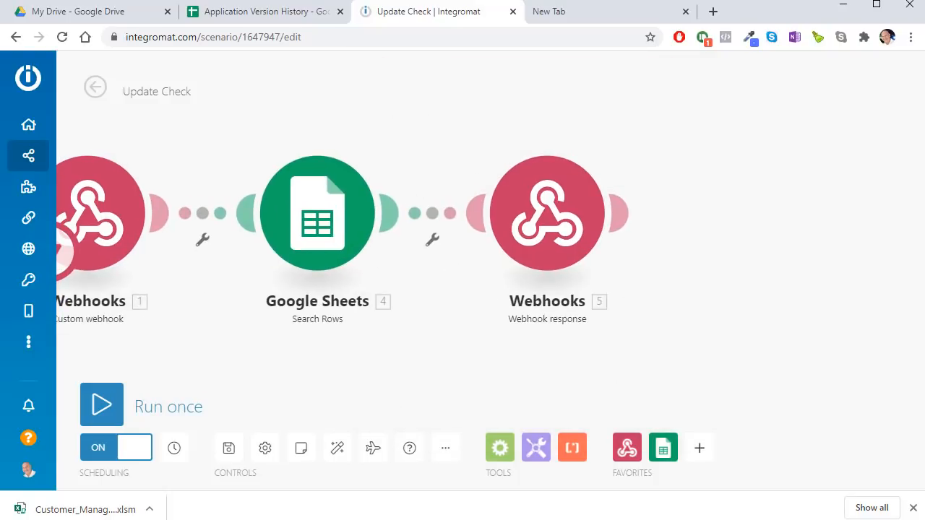
key("alt+Tab")
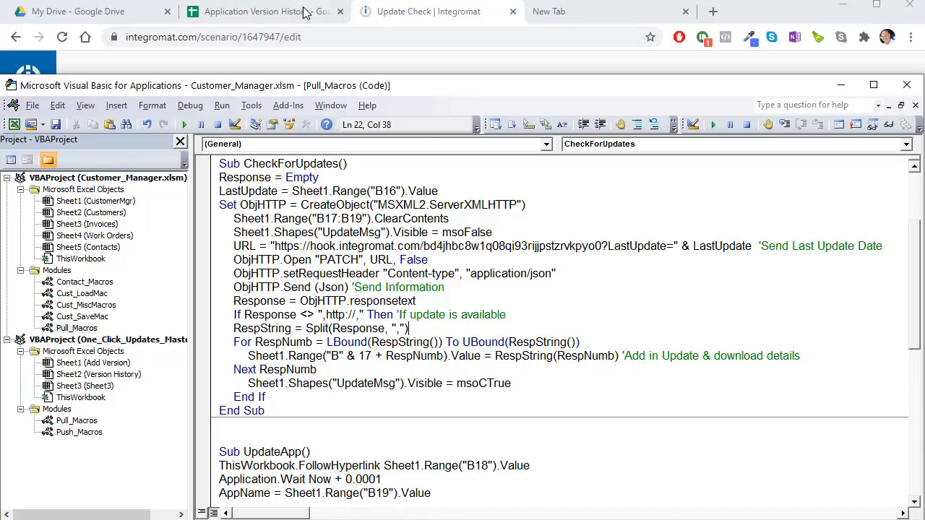
left_click(416, 9)
left_click(547, 227)
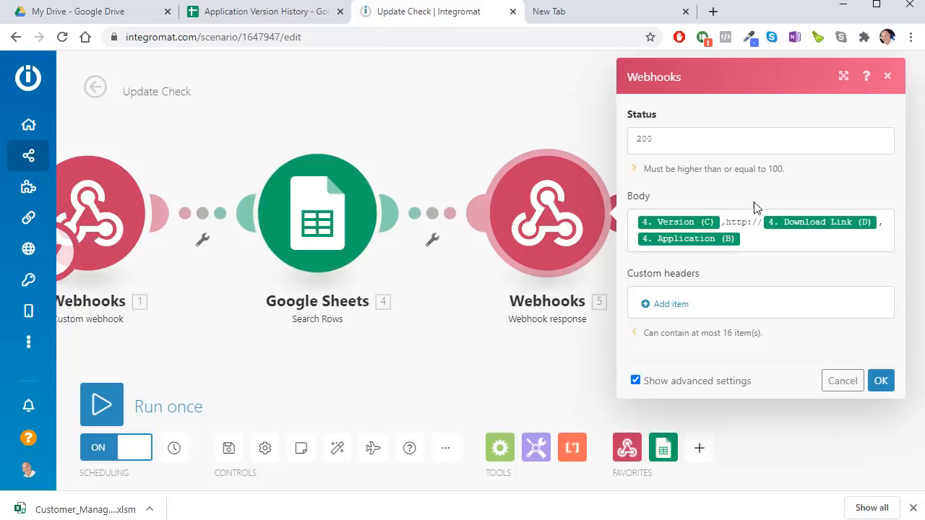
left_click(846, 379)
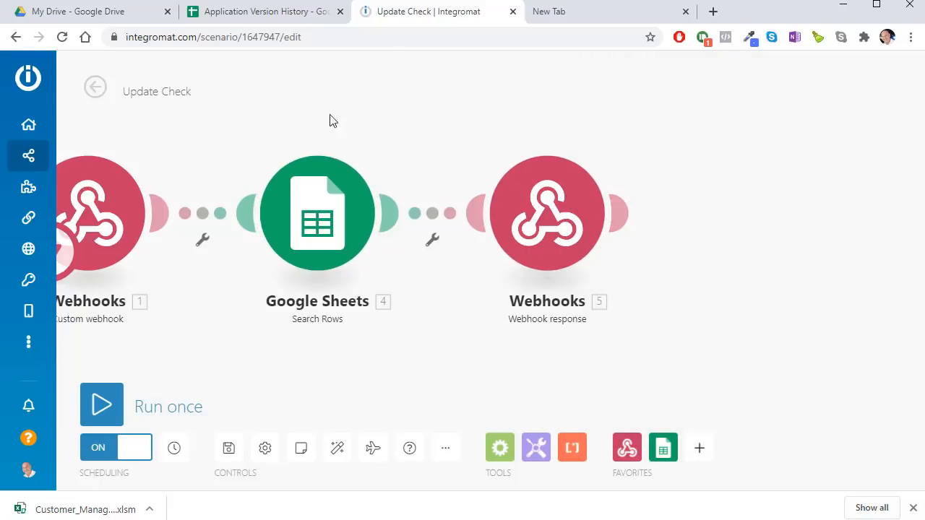
Step: Highlight the RespString() declaration, the Response variable and the comma-delimited Split call
key("alt+Tab")
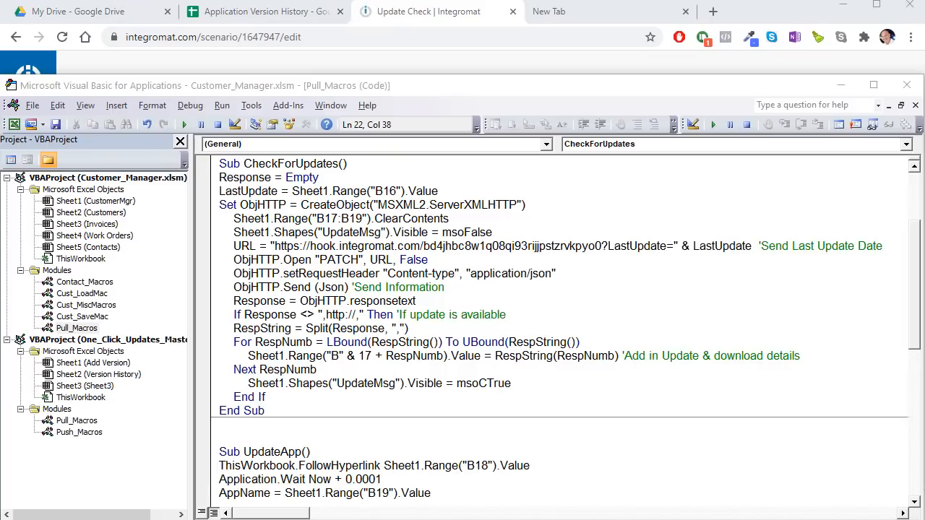
scroll(323, 247, "up", 3)
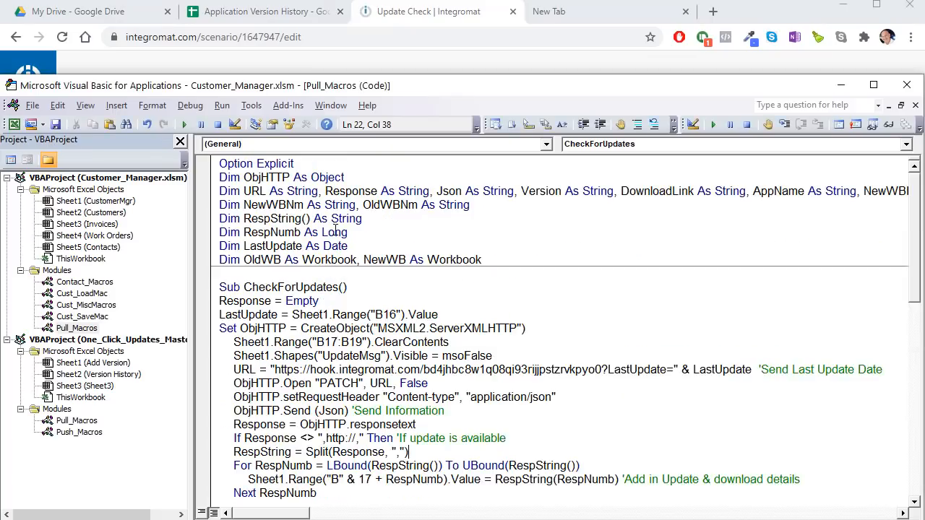
left_click_drag(316, 219, 263, 224)
left_click_drag(363, 219, 244, 219)
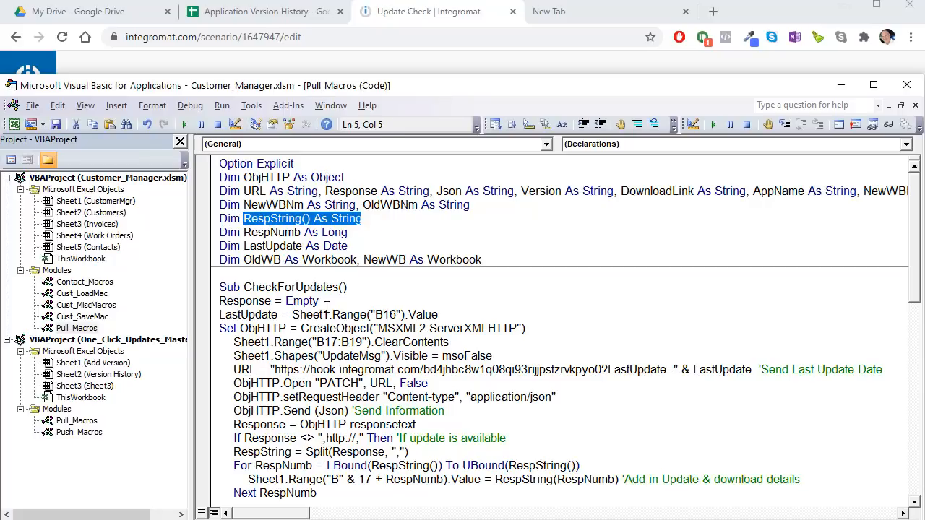
scroll(326, 307, "down", 2)
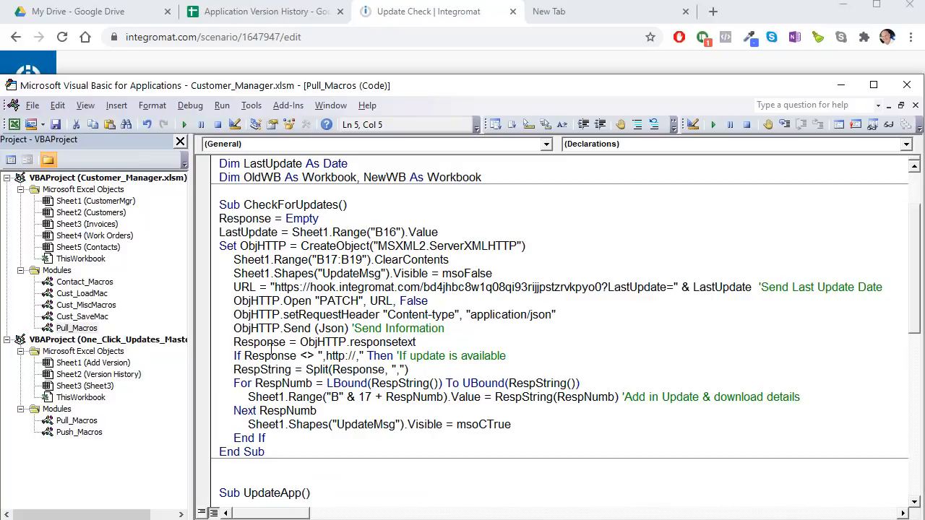
left_click_drag(288, 342, 233, 342)
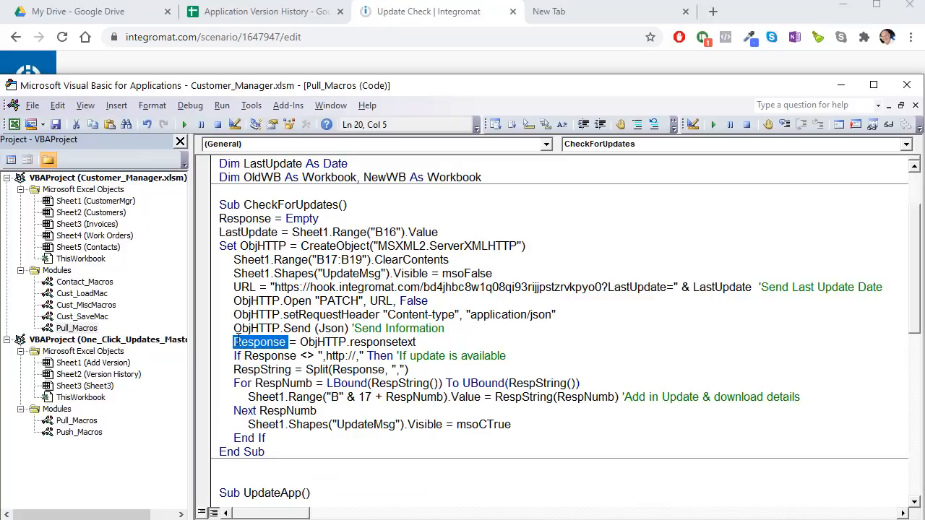
left_click_drag(289, 369, 234, 370)
left_click(288, 370)
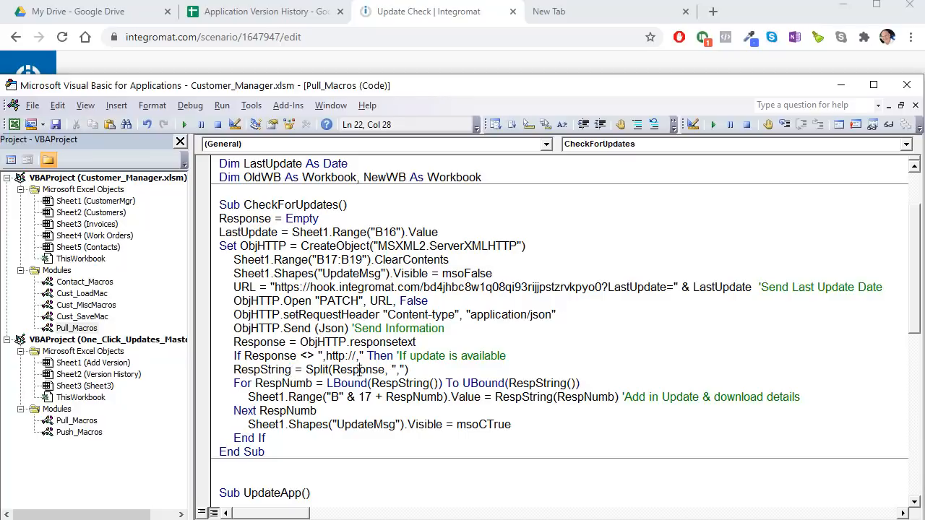
left_click_drag(388, 369, 404, 369)
left_click(415, 383)
Step: Highlight the RespNumb loop counter with its LBound and UBound(RespString()) bounds
left_click_drag(255, 377, 315, 377)
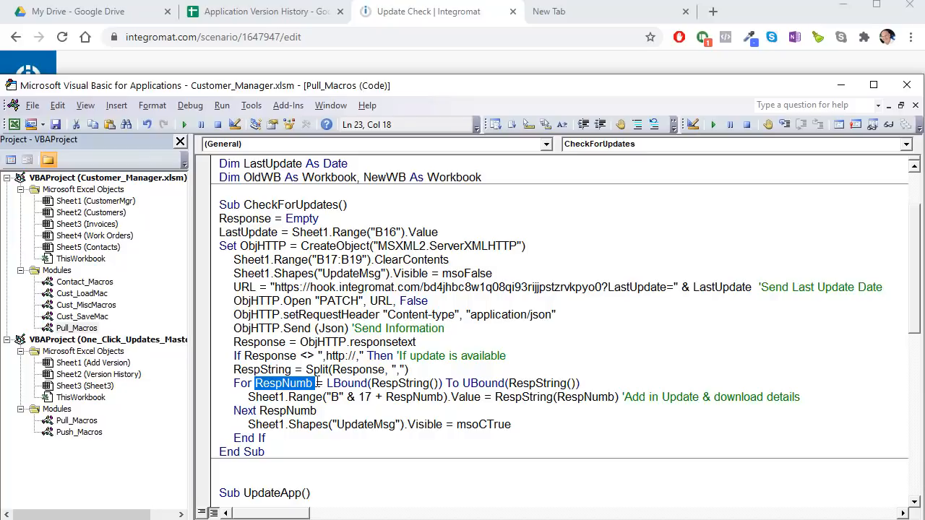
left_click_drag(370, 383, 328, 385)
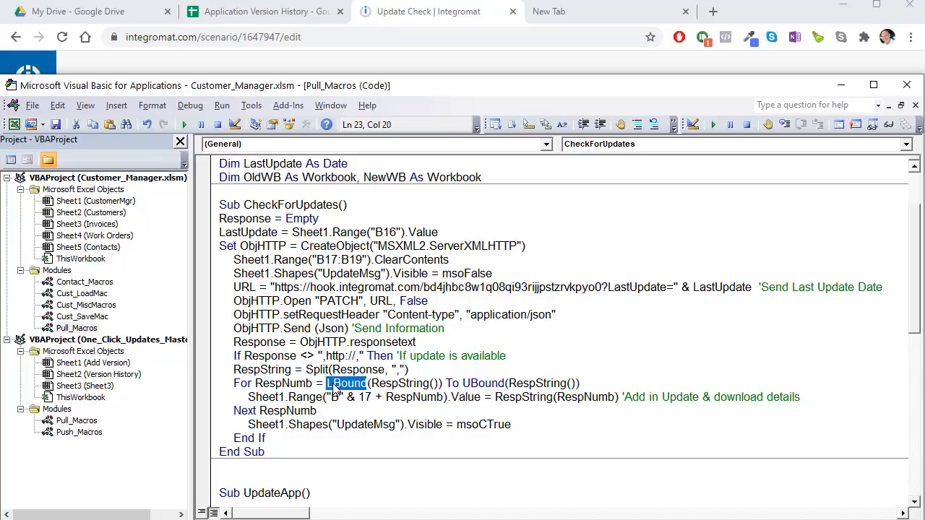
left_click(434, 383)
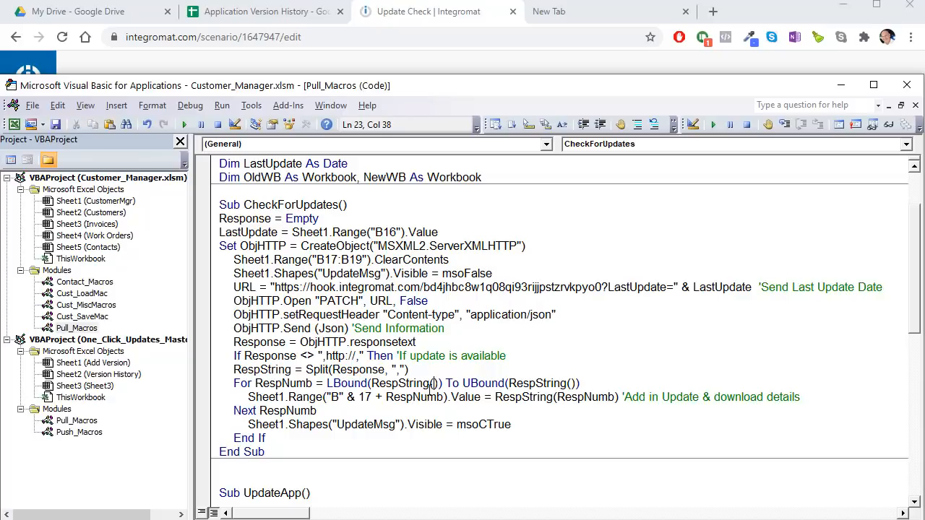
left_click(440, 383)
left_click_drag(586, 383, 460, 383)
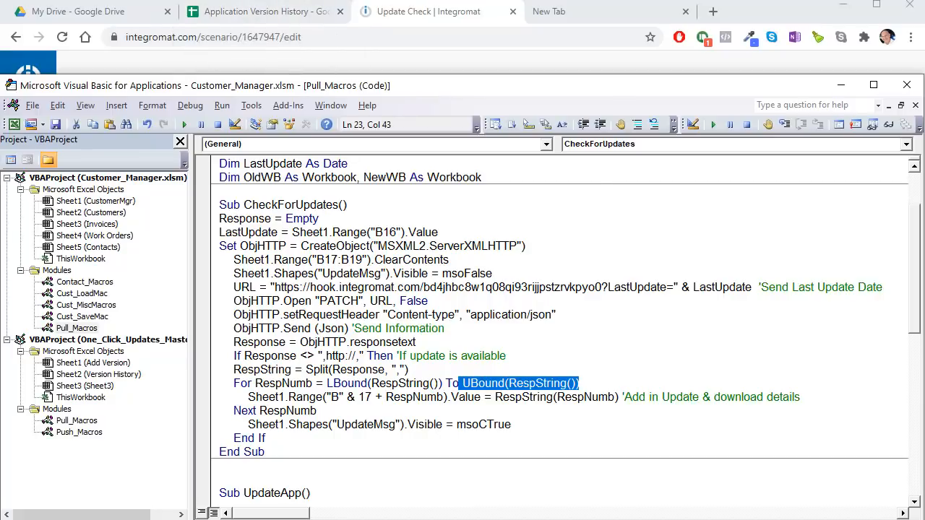
key("alt+F11")
Step: Review the version in B17, the download link in B18 and the file name in B19
left_click(137, 304)
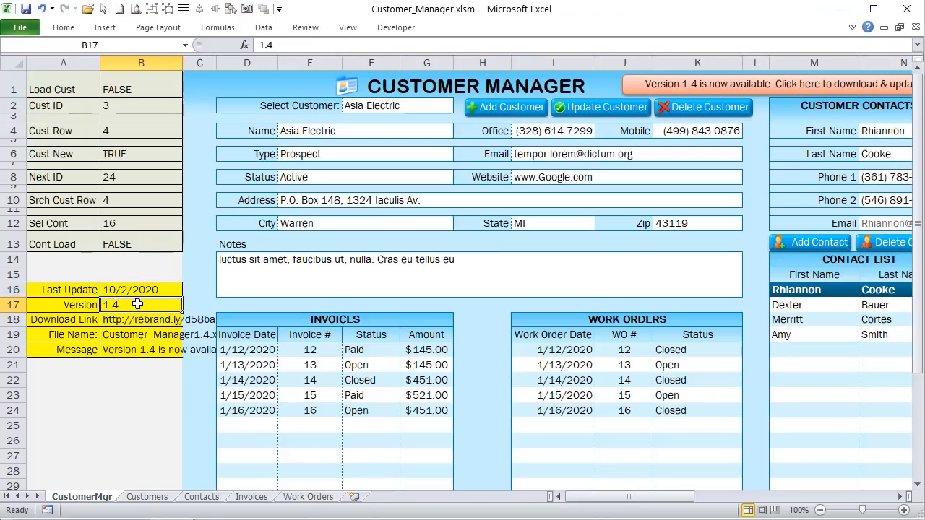
left_click(120, 321)
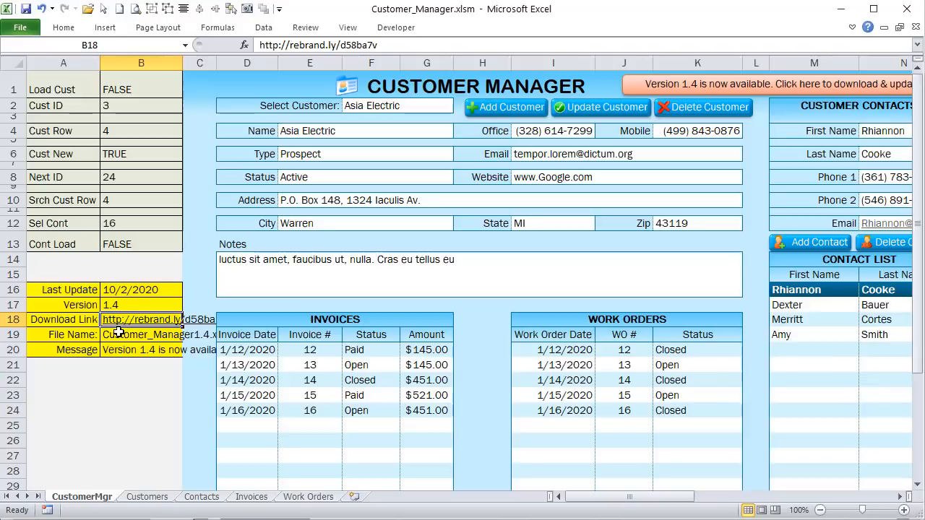
left_click(118, 334)
left_click_drag(115, 305, 117, 335)
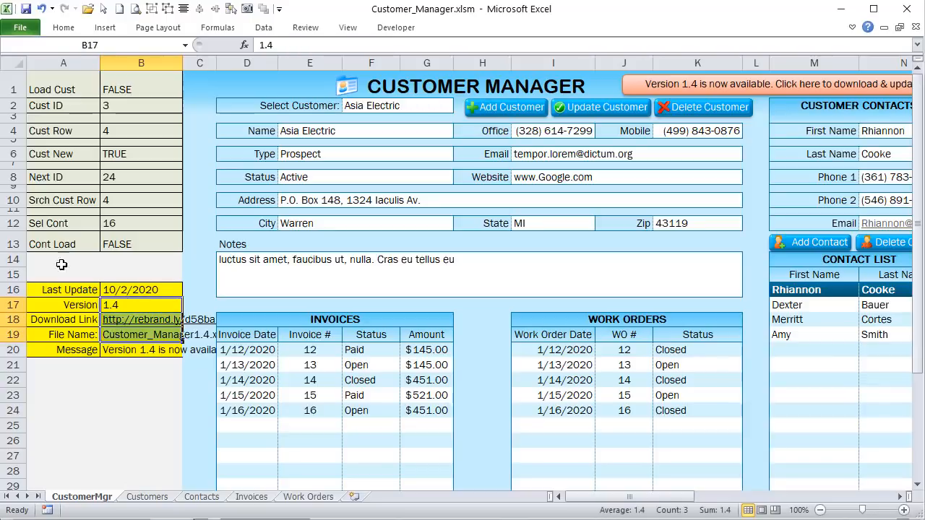
left_click(114, 304)
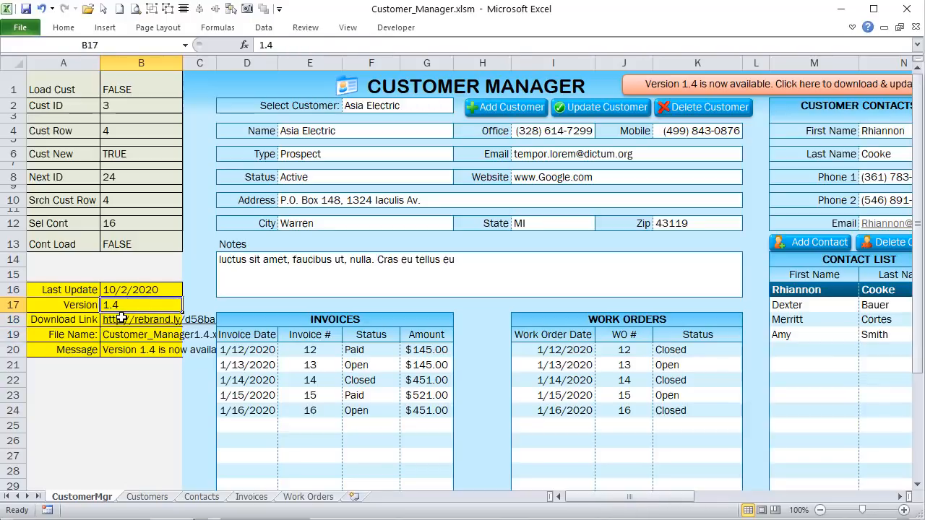
left_click(120, 320)
left_click(120, 336)
left_click(124, 307)
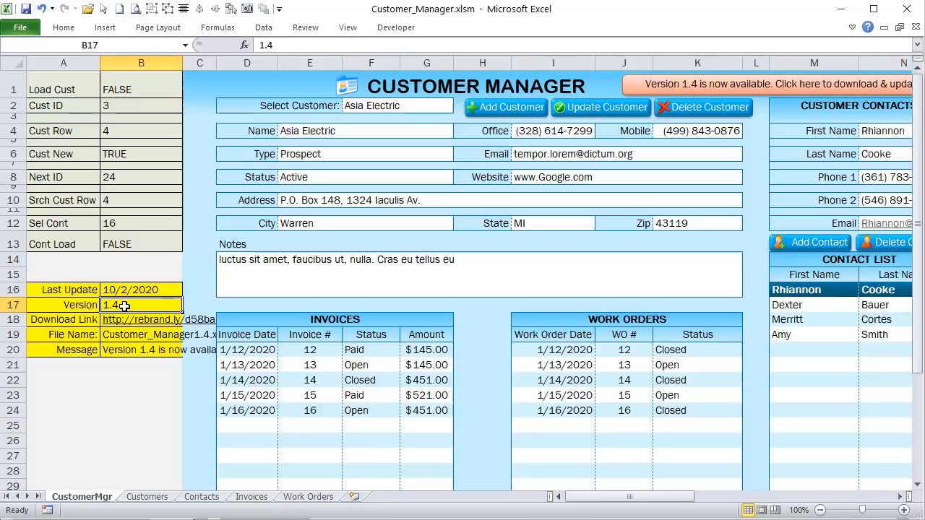
left_click(120, 320)
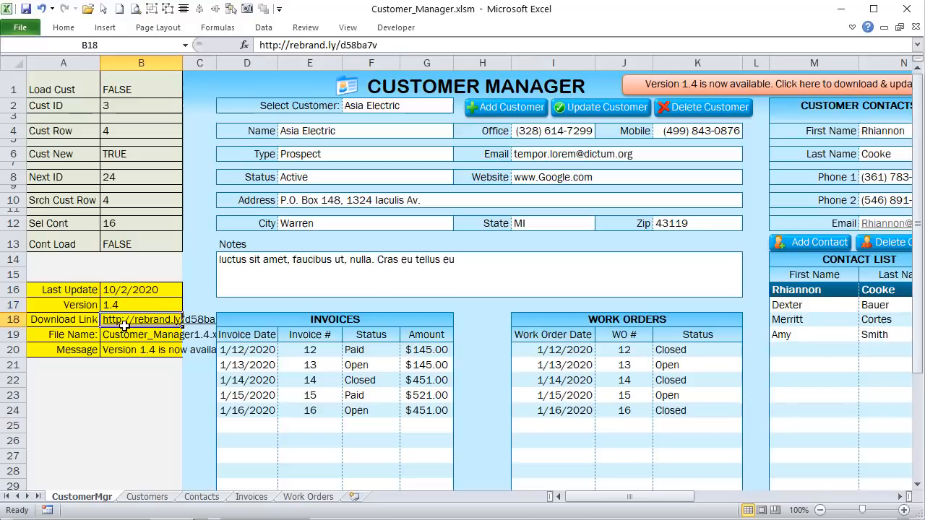
left_click(121, 336)
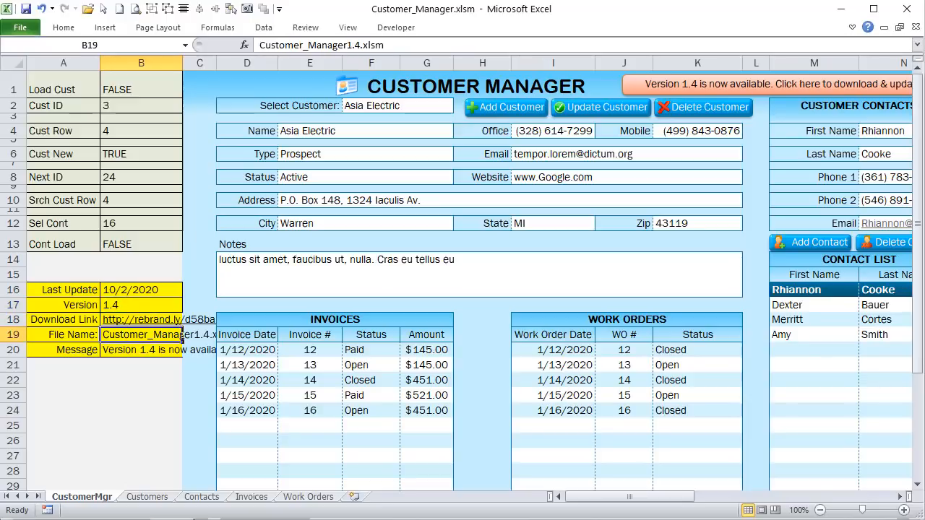
key("alt+F11")
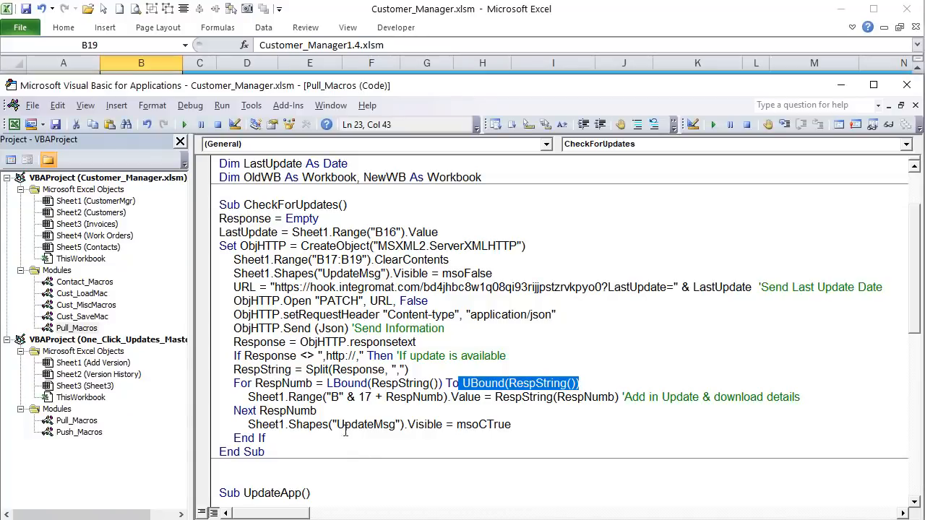
Step: Highlight column "B", the RespNumb row offset and the RespString value in the loop's Range line
double_click(333, 396)
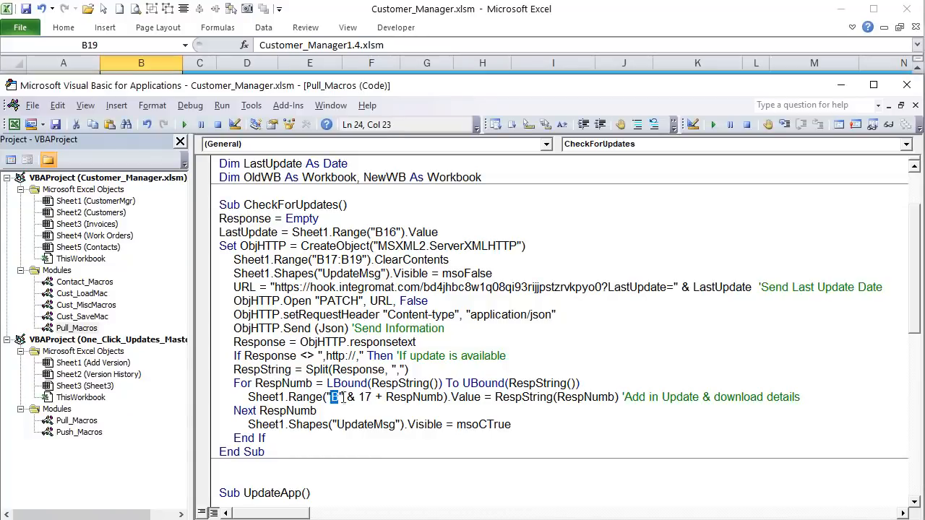
left_click_drag(386, 397, 439, 397)
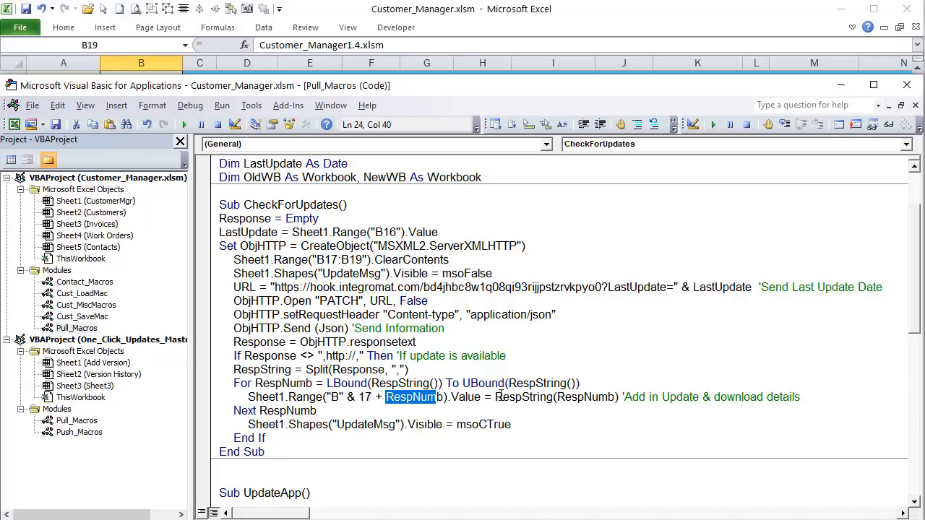
mouse_move(496, 397)
left_mouse_down()
mouse_move(591, 396)
mouse_move(316, 411)
mouse_move(483, 396)
left_mouse_up()
Step: Check B17:B19 in Excel: version 1.4, the download link and Customer_Manager1.4.xlsm
left_click(316, 9)
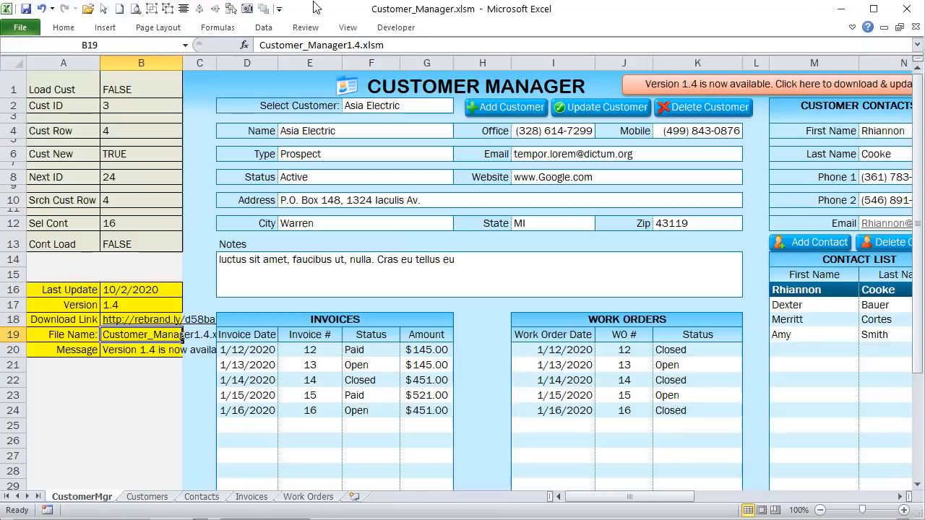
left_click(134, 304)
left_click(135, 319)
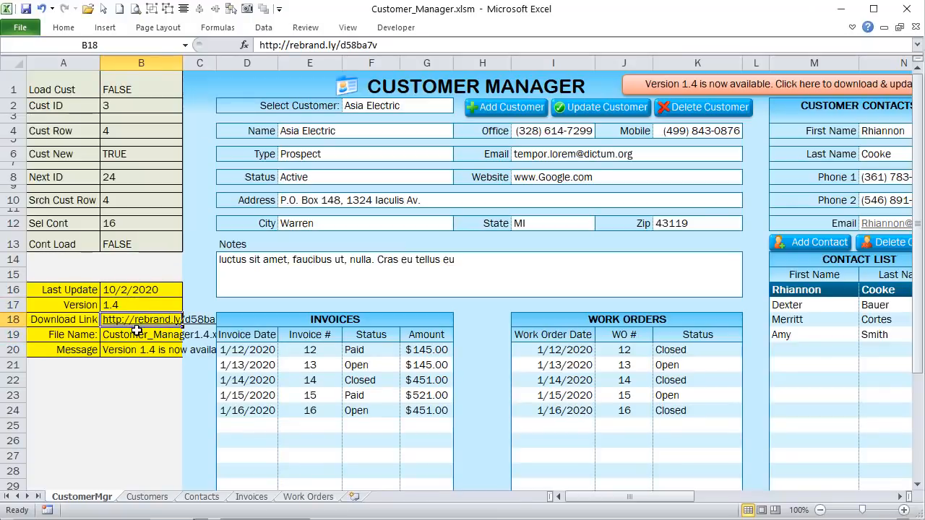
left_click(137, 334)
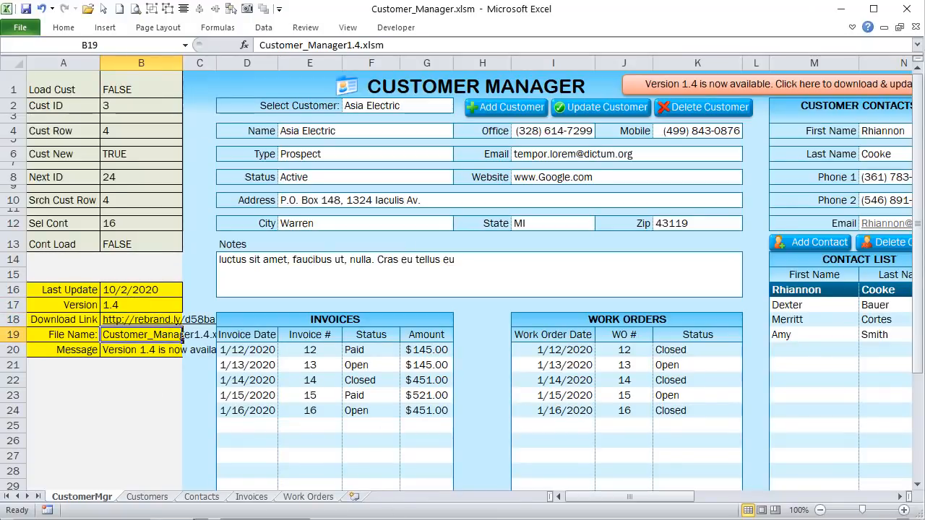
Step: Review the UpdateMsg banner line in the macro code, then select the Version 1.4 banner on the sheet
key("alt+F11")
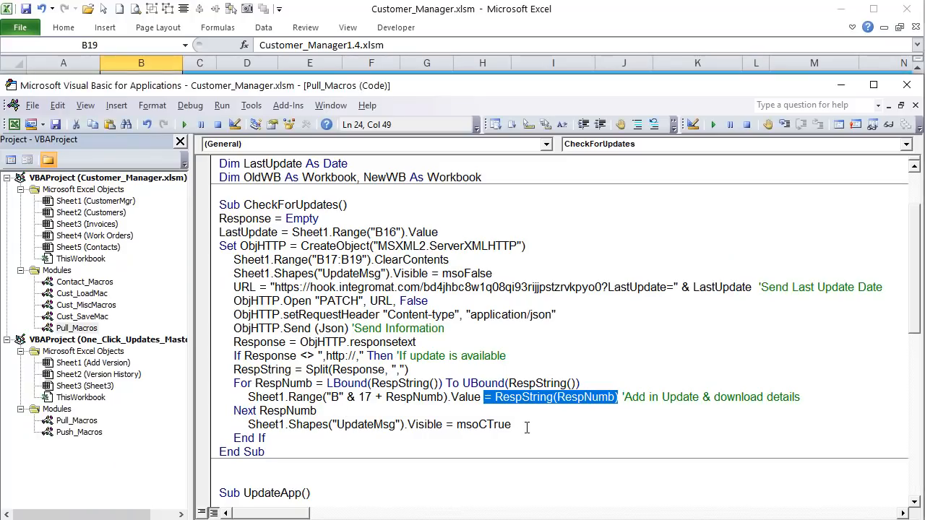
left_click_drag(527, 427, 249, 428)
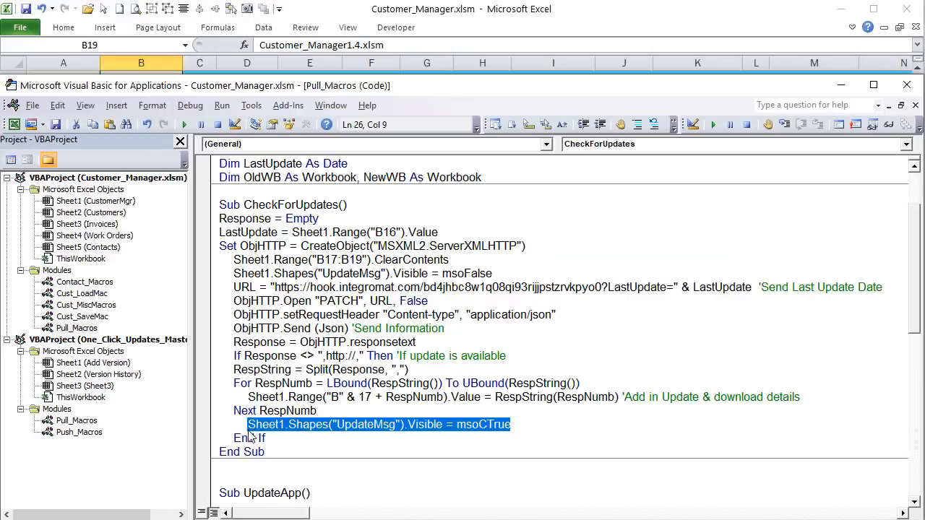
left_click(258, 427)
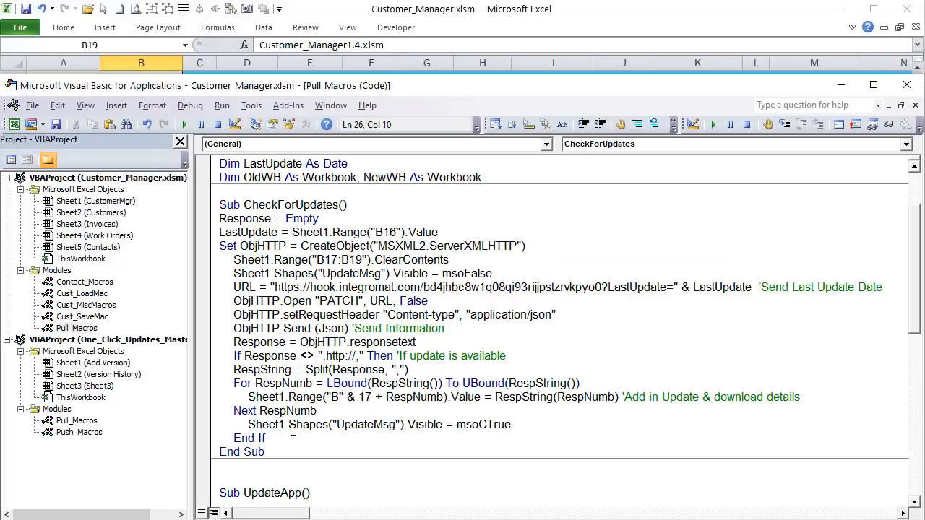
double_click(397, 424)
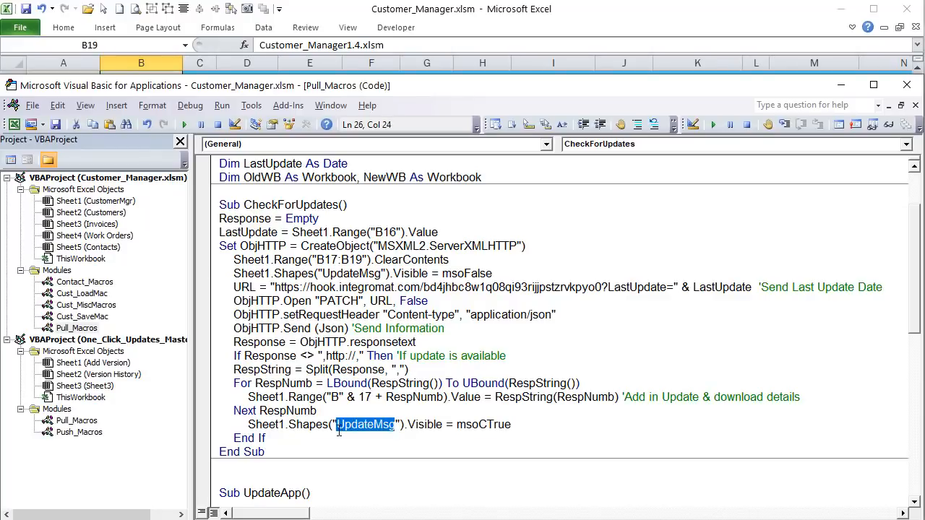
left_click_drag(511, 424, 249, 424)
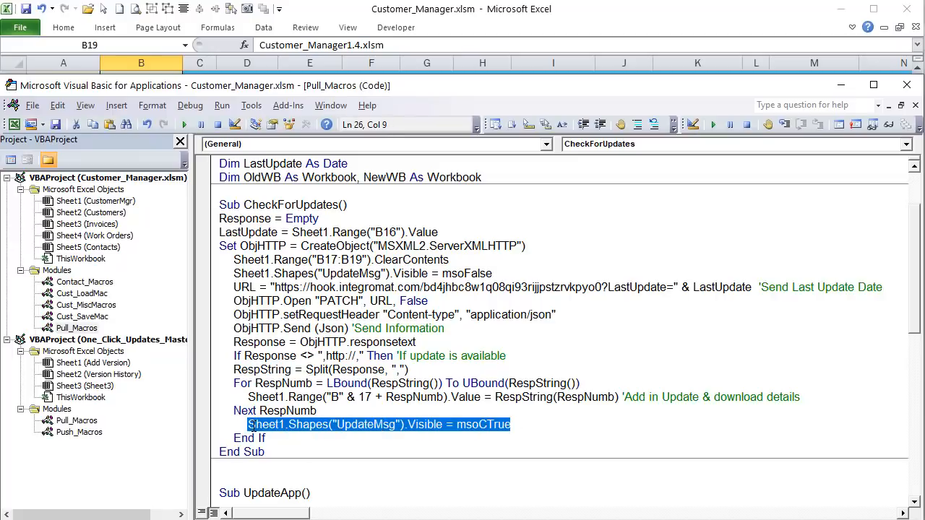
left_click(587, 27)
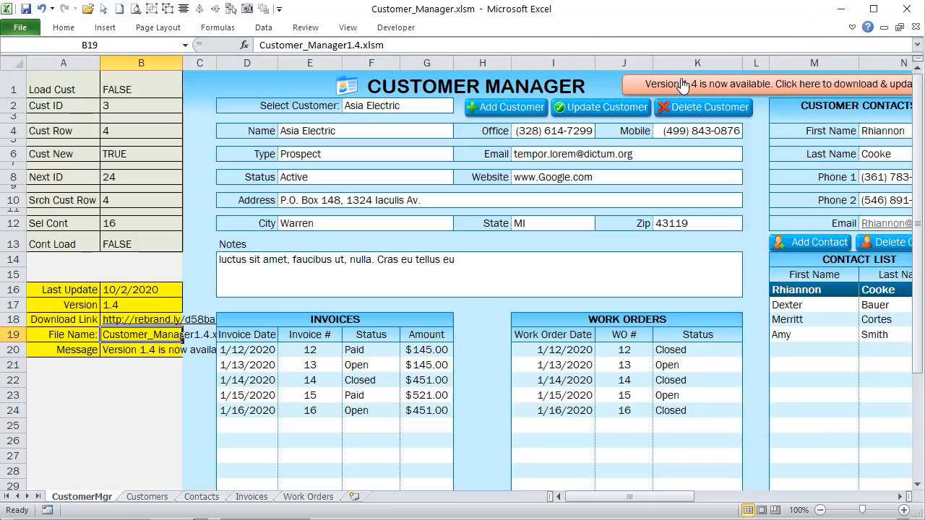
left_click(645, 83)
right_click(644, 83)
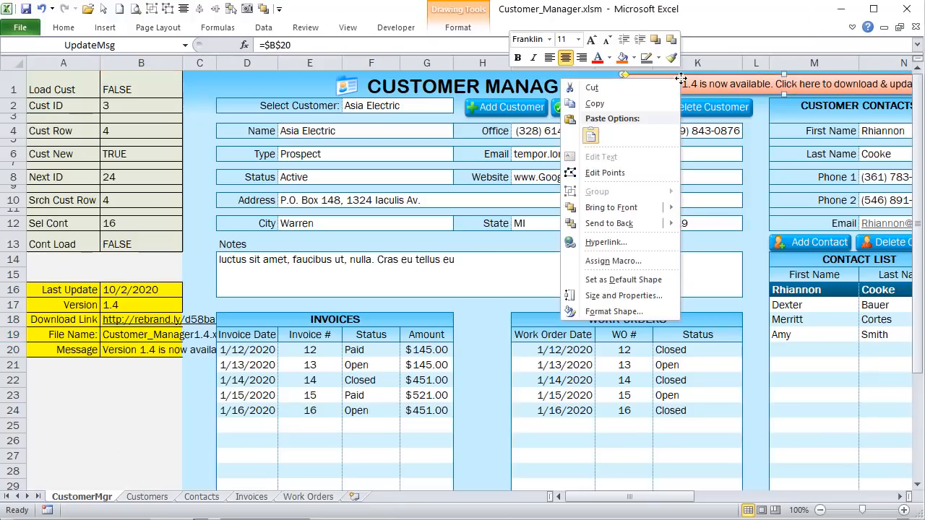
left_click(612, 261)
left_click(624, 162)
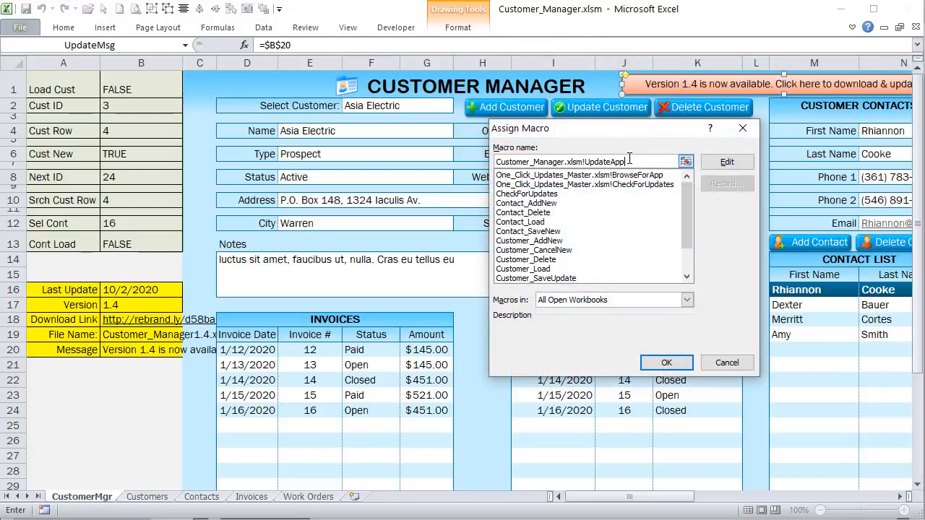
left_click_drag(626, 162, 585, 162)
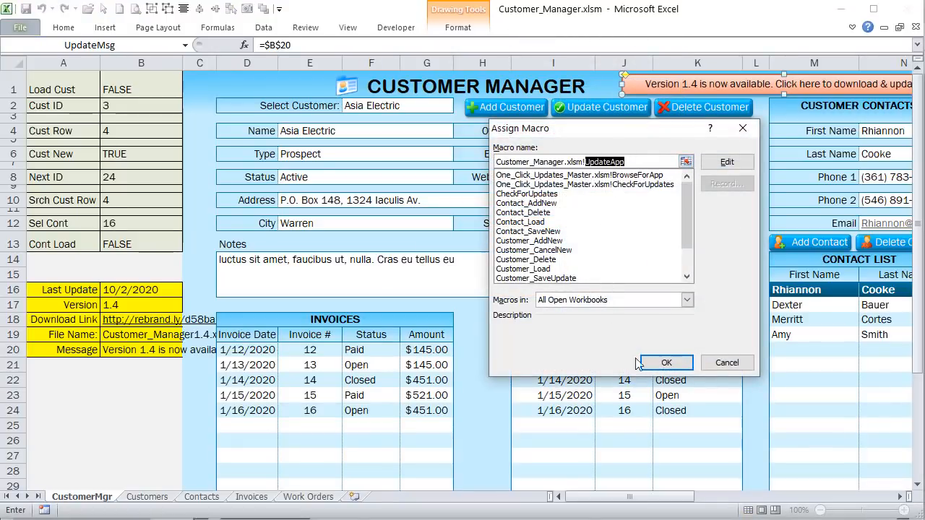
left_click(727, 362)
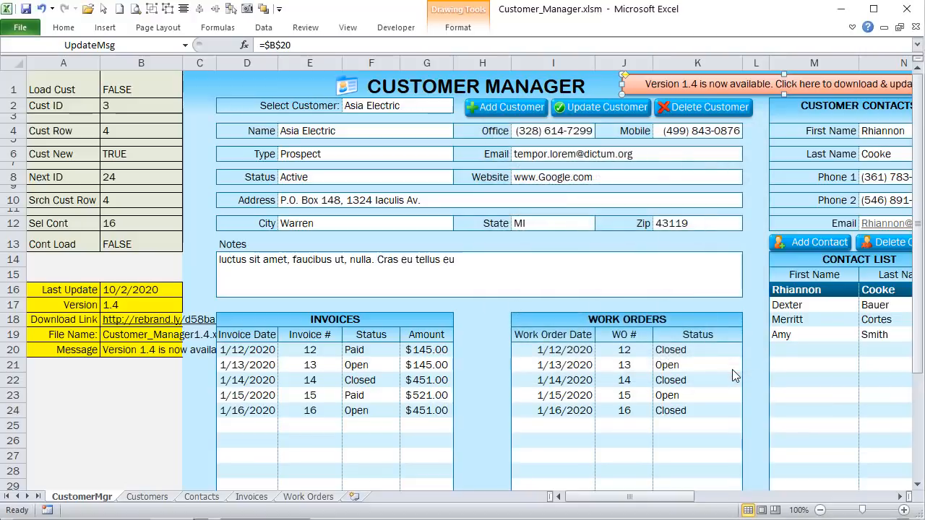
left_click(599, 79)
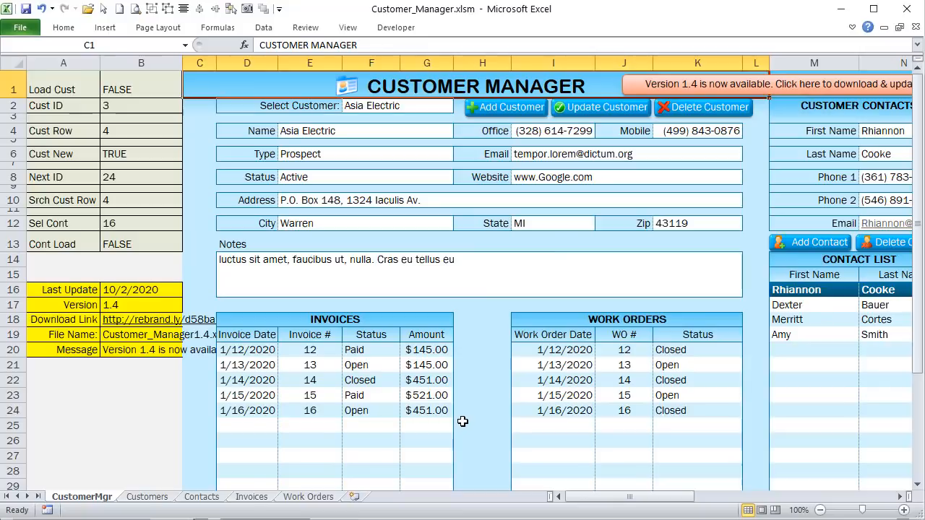
Step: Look through the Contacts, Customers, Invoices and Work Orders sheets
left_click(218, 498)
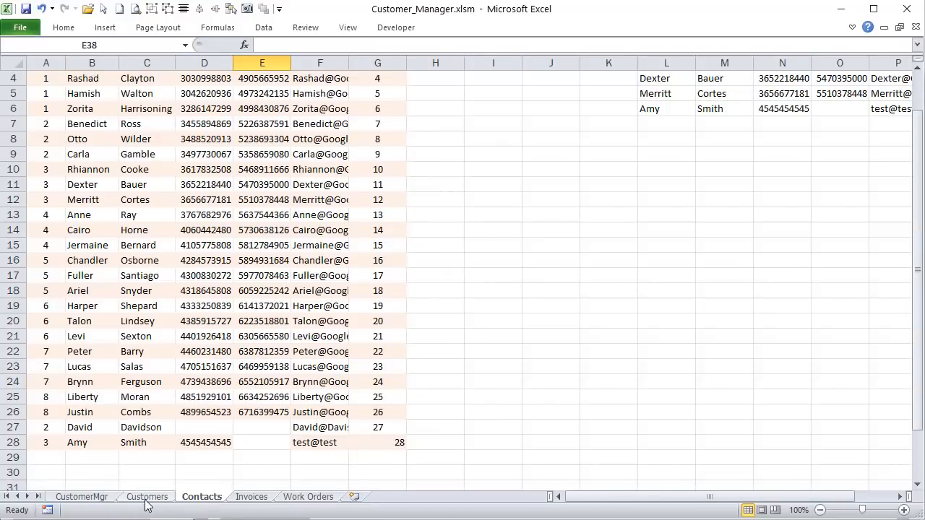
left_click(145, 499)
left_click(199, 498)
left_click(249, 498)
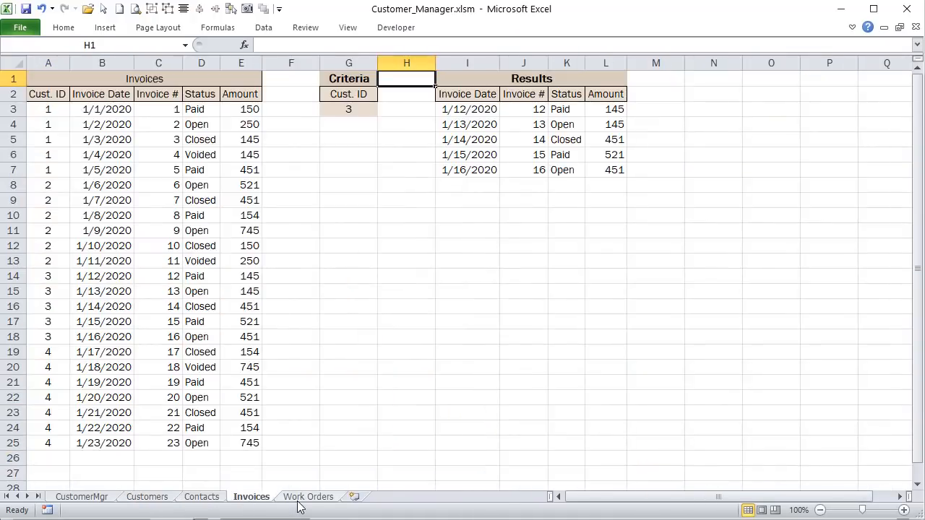
left_click(307, 497)
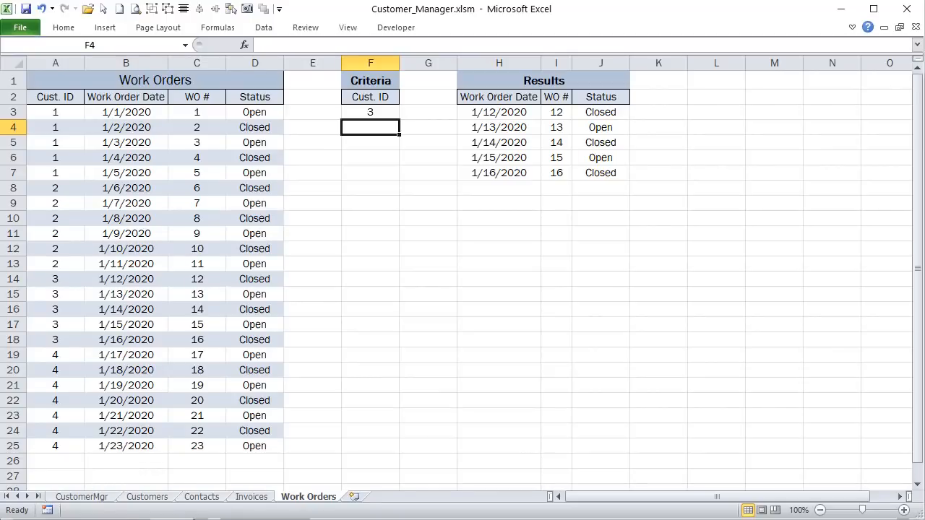
Step: Review the start of the UpdateApp procedure, then return to the CustomerMgr sheet
key("alt+F11")
left_click(322, 318)
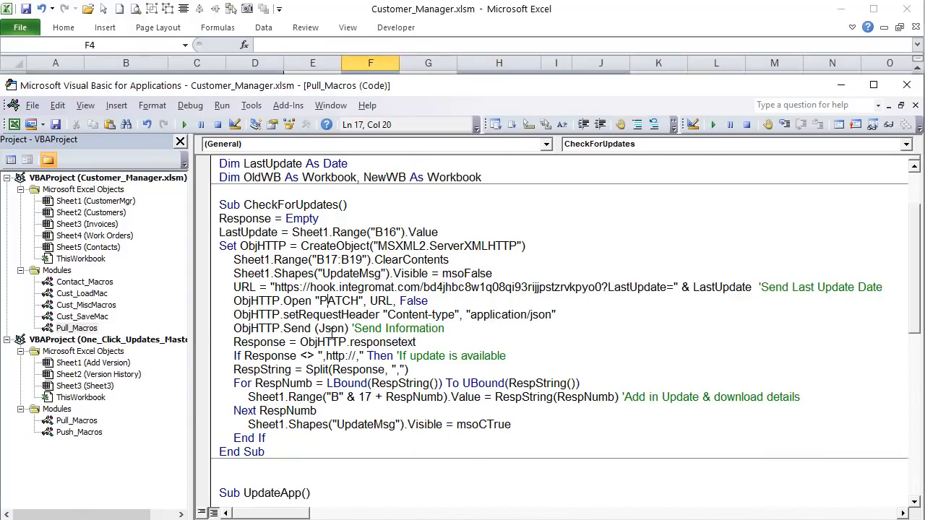
scroll(322, 333, "down", 7)
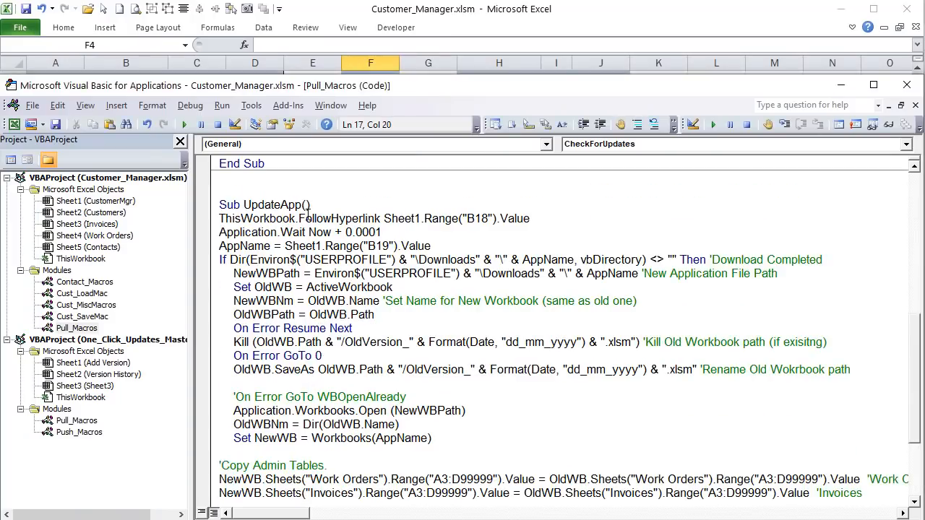
left_click_drag(309, 206, 258, 205)
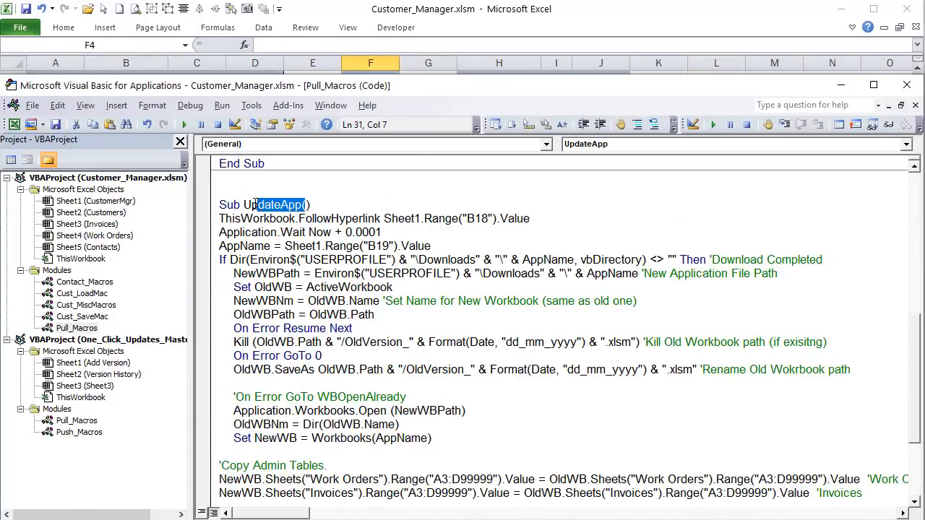
left_click(245, 357)
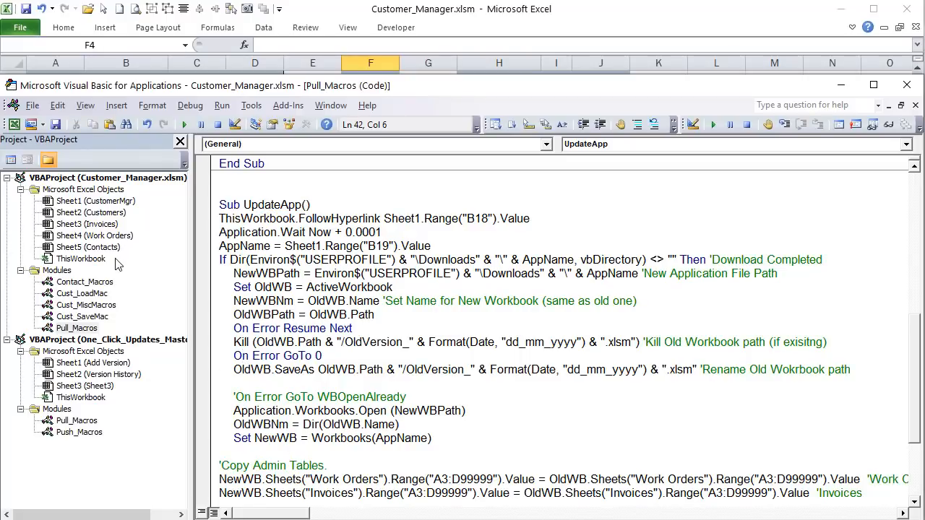
left_click_drag(538, 218, 193, 224)
left_click(491, 19)
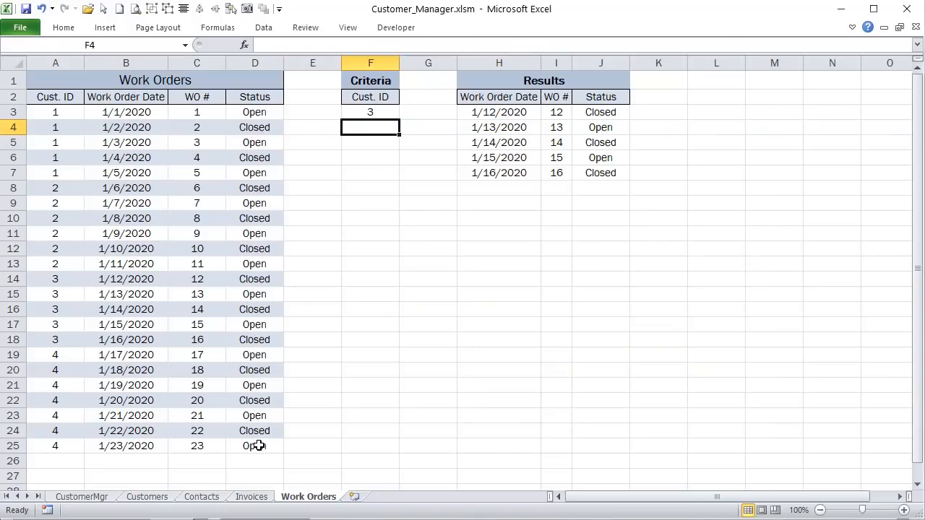
left_click(105, 498)
Step: Inspect the download URL in B18, follow the link, then return to the UpdateApp code
left_click(113, 316)
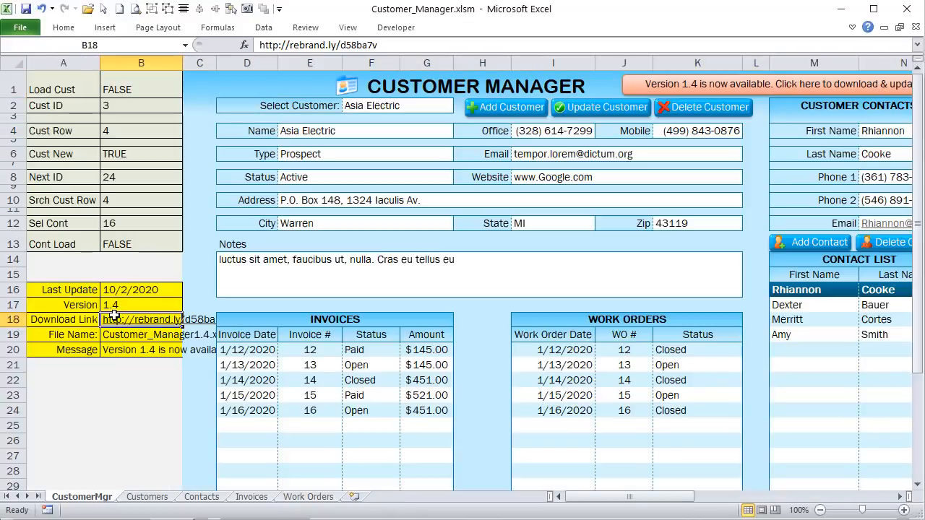
left_click_drag(417, 44, 246, 41)
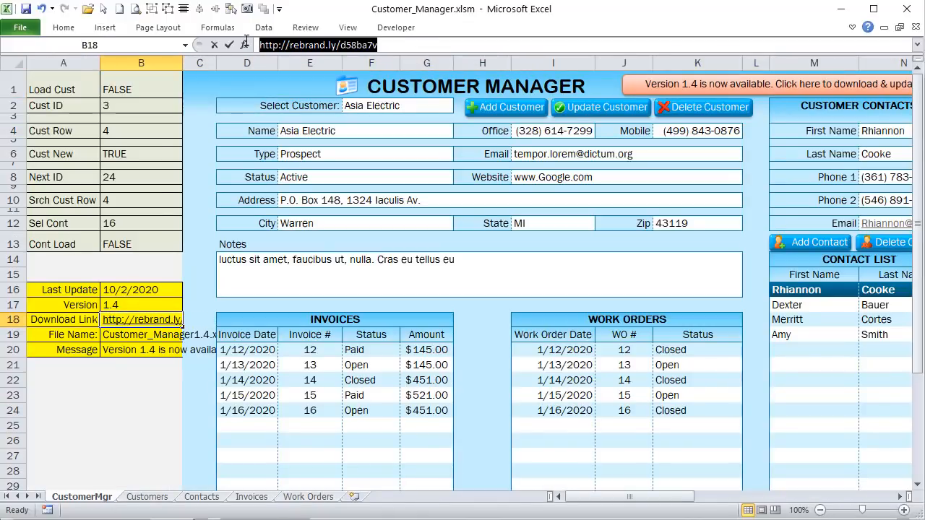
key("Escape")
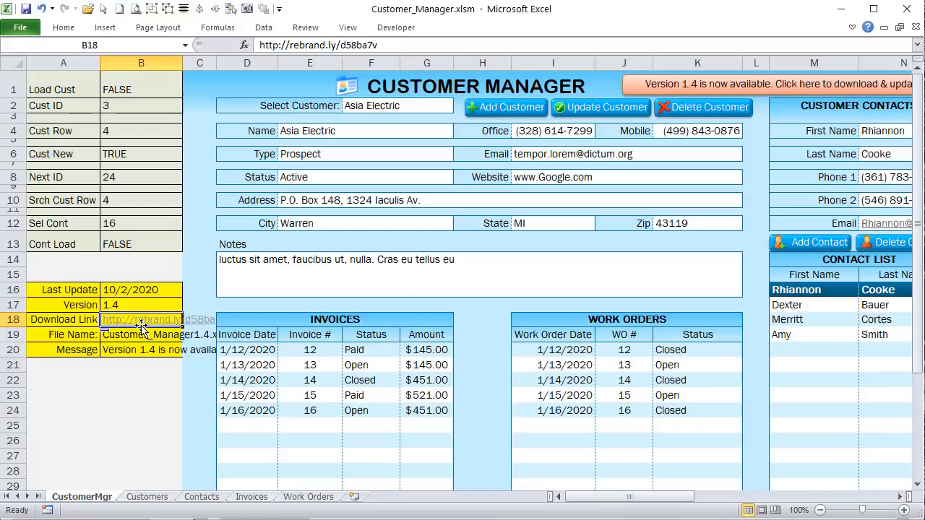
left_click(116, 437)
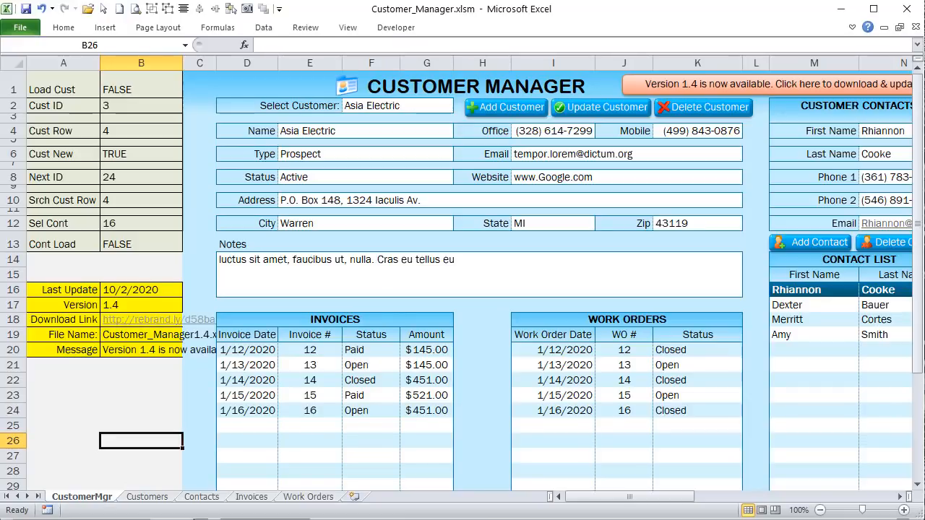
key("alt+F11")
scroll(355, 301, "down", 1)
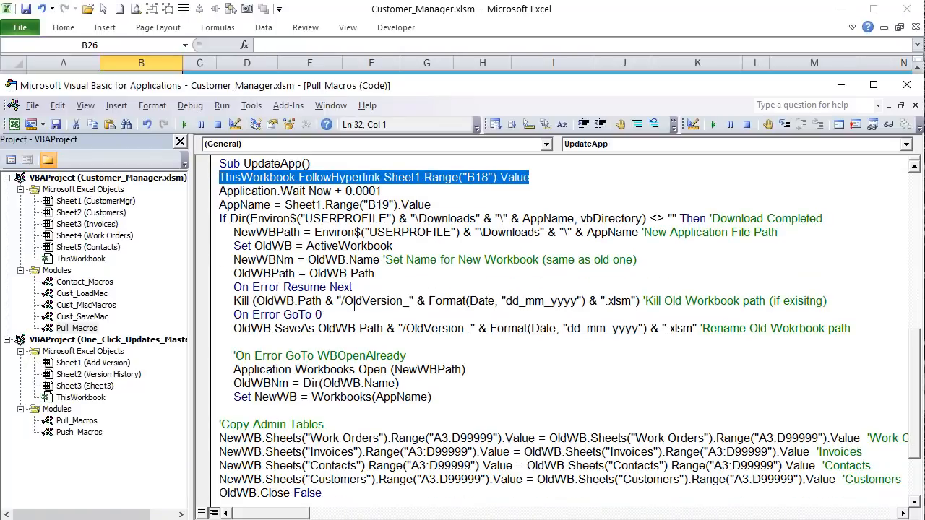
scroll(444, 233, "up", 1)
scroll(444, 232, "up", 1)
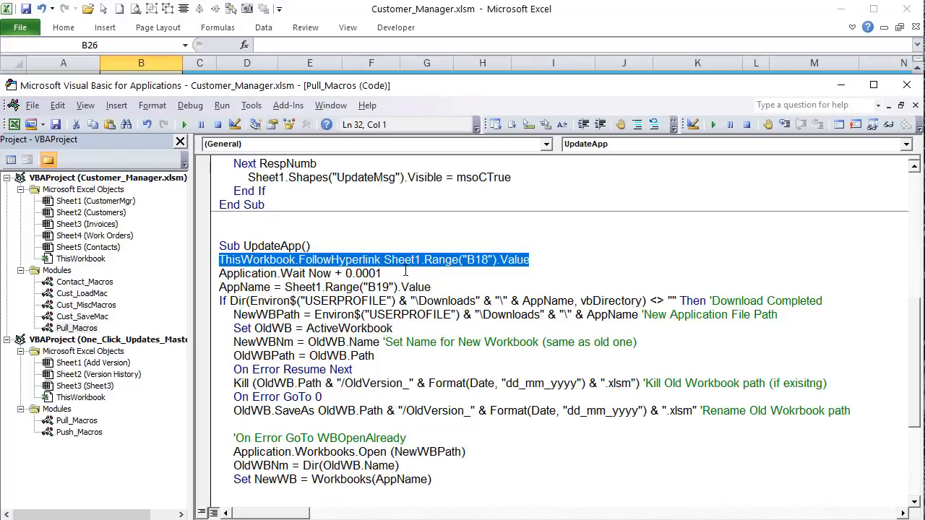
left_click(564, 260)
left_click_drag(437, 275, 215, 276)
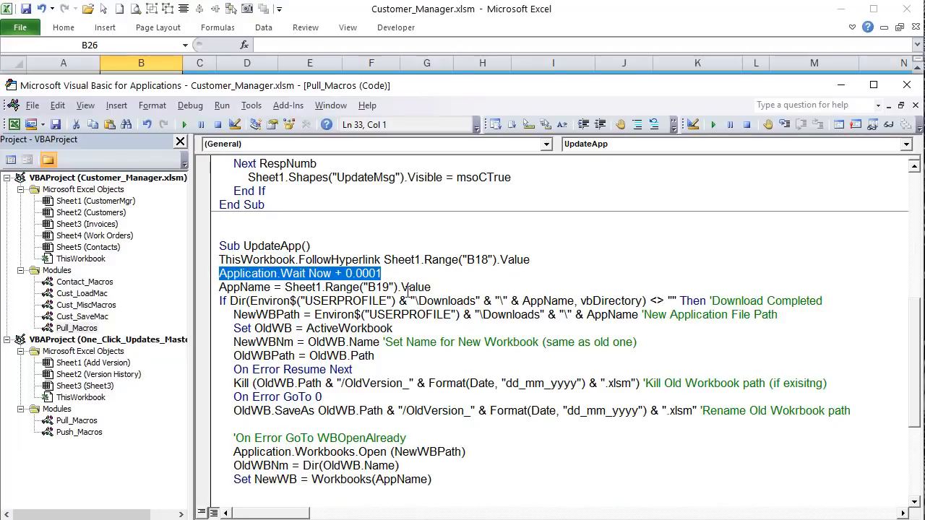
left_click_drag(567, 261, 192, 253)
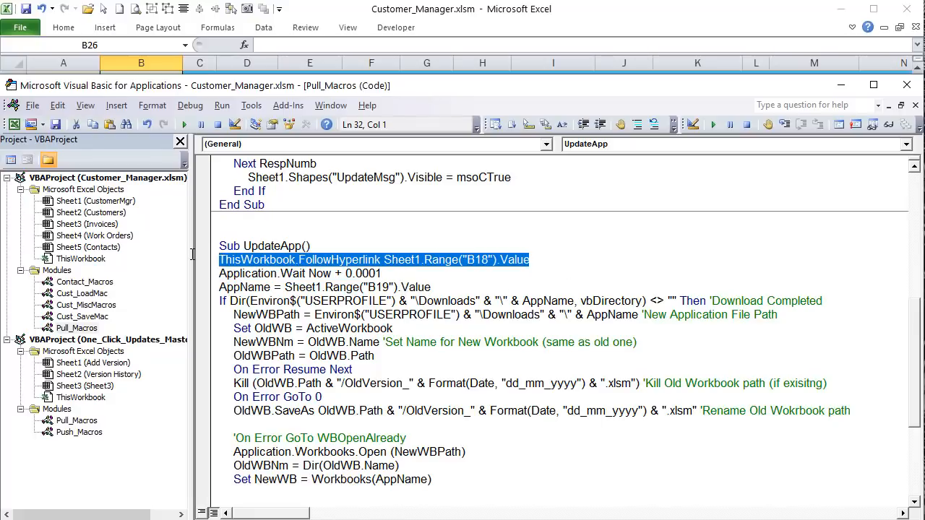
left_click_drag(448, 272, 143, 254)
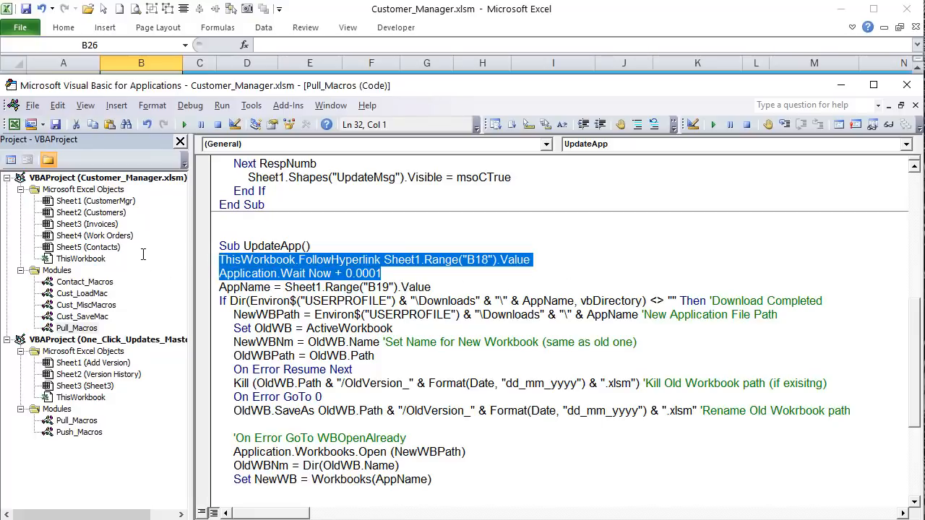
left_click_drag(432, 288, 210, 289)
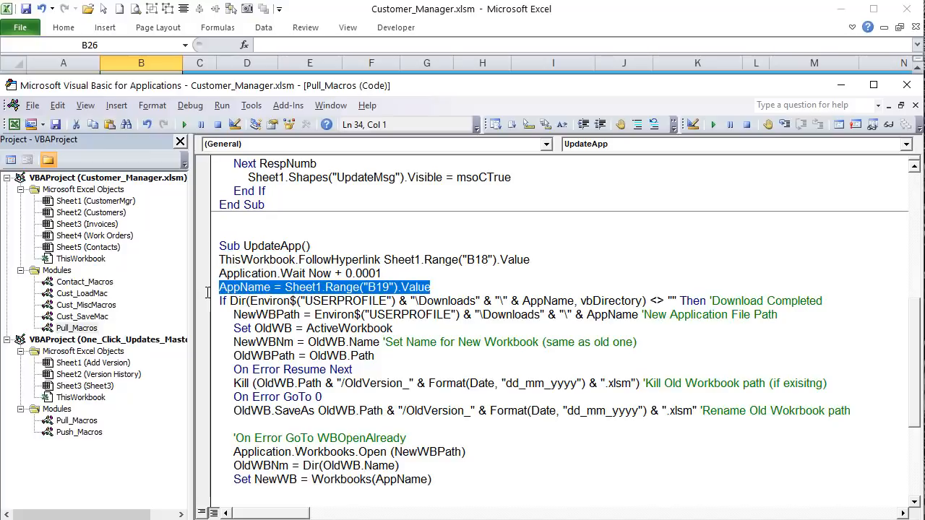
double_click(81, 87)
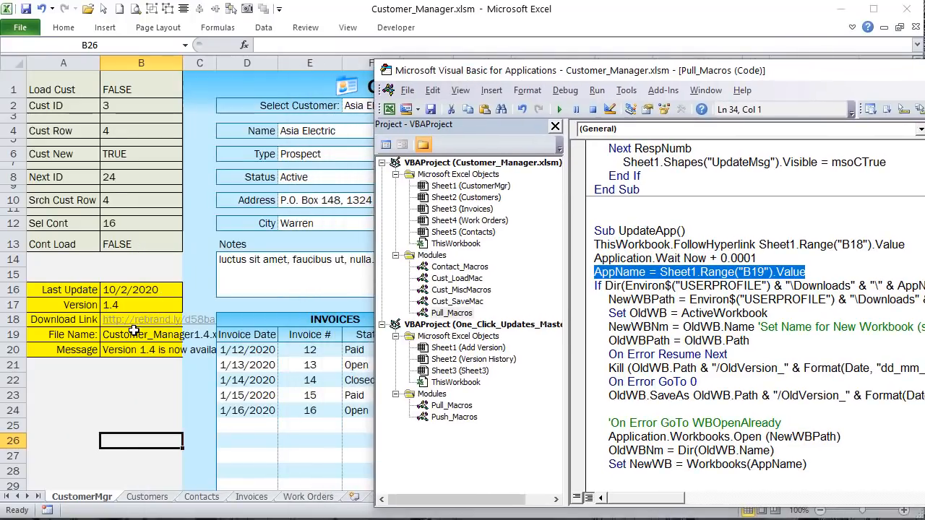
double_click(591, 72)
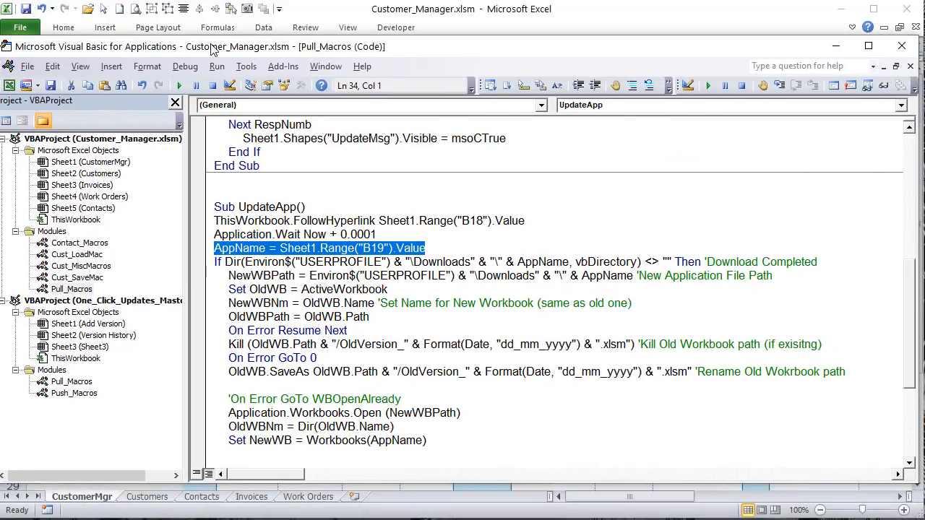
left_click(309, 12)
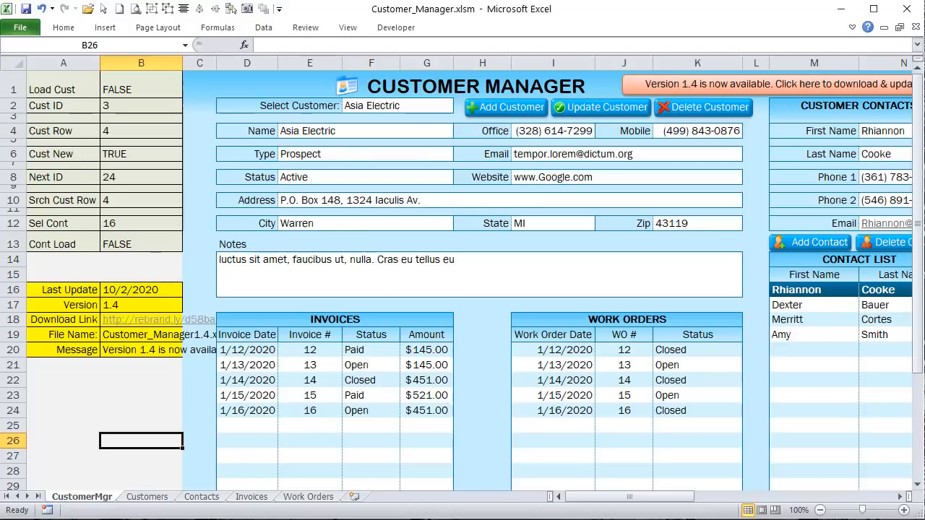
key("alt+F11")
left_click(195, 276)
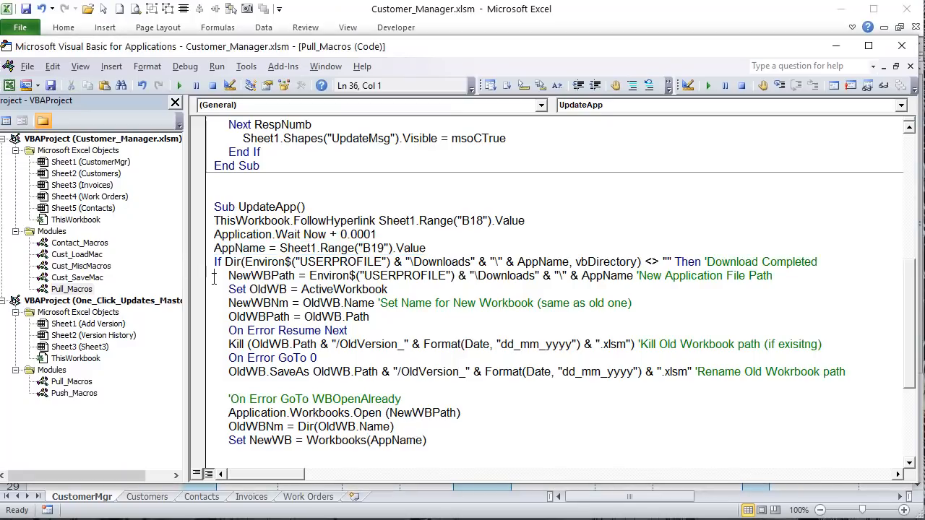
left_click(270, 263)
left_click_drag(413, 262, 224, 263)
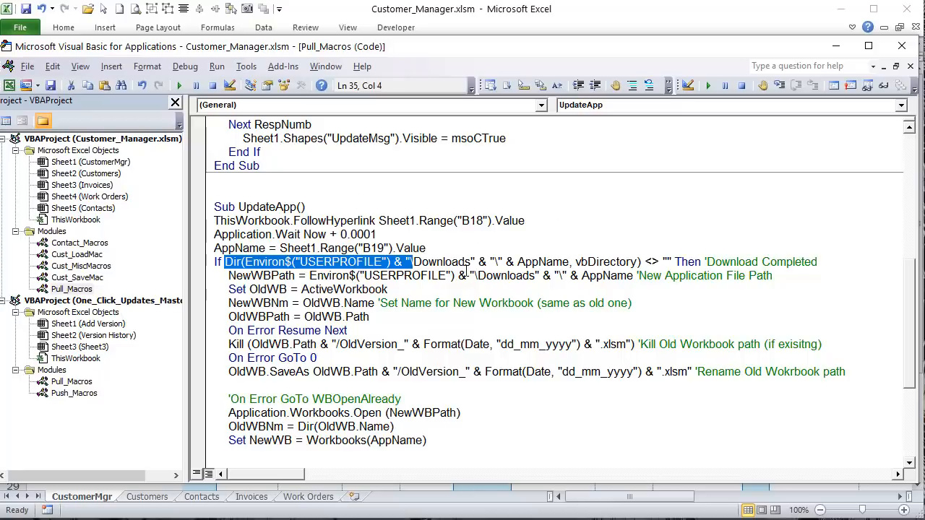
left_click_drag(470, 261, 377, 255)
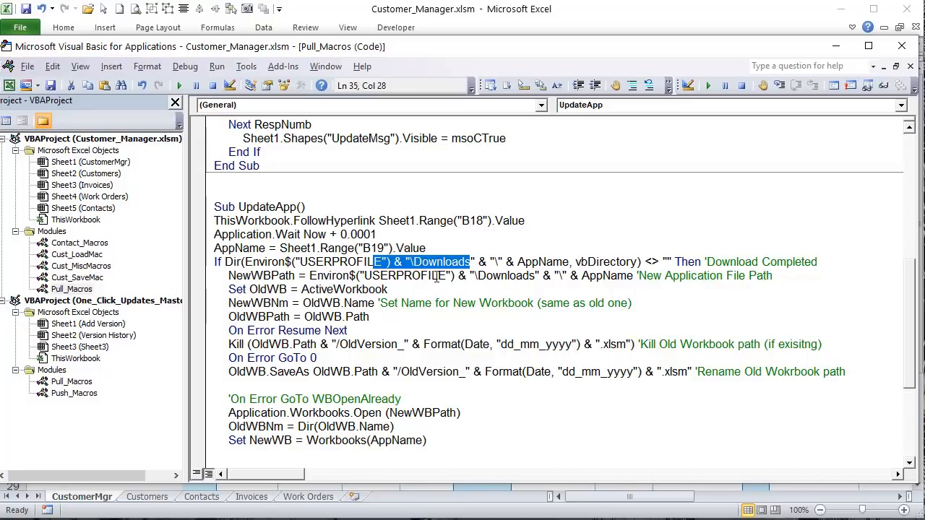
left_click(526, 263)
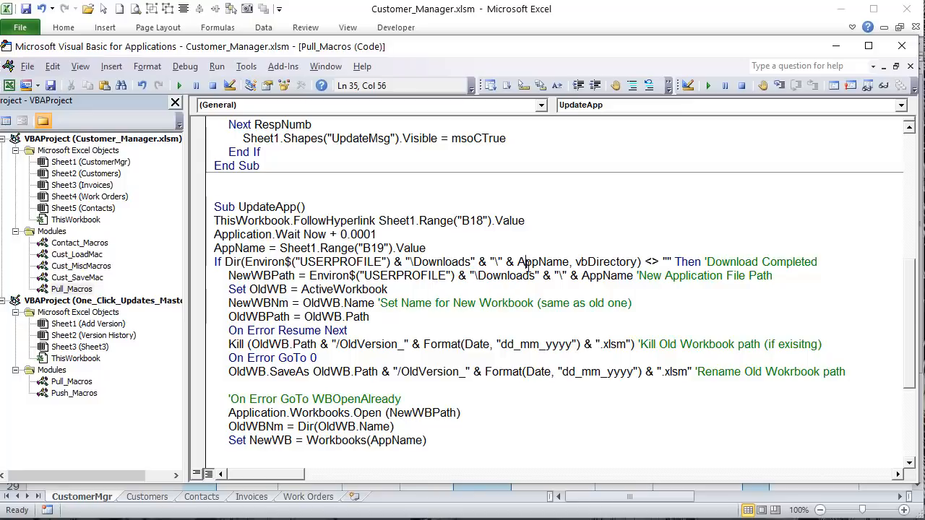
left_click(579, 264)
left_click_drag(666, 262, 169, 264)
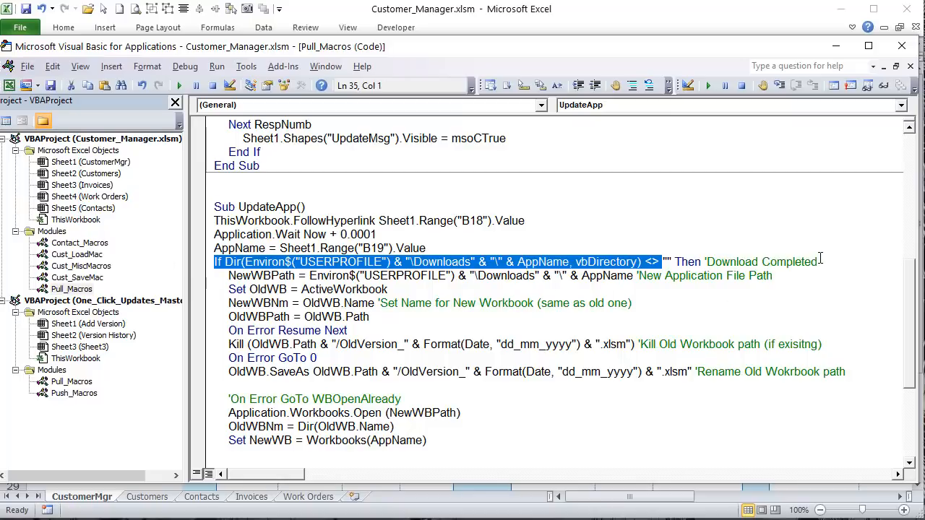
left_click_drag(818, 262, 212, 261)
left_click_drag(229, 275, 633, 284)
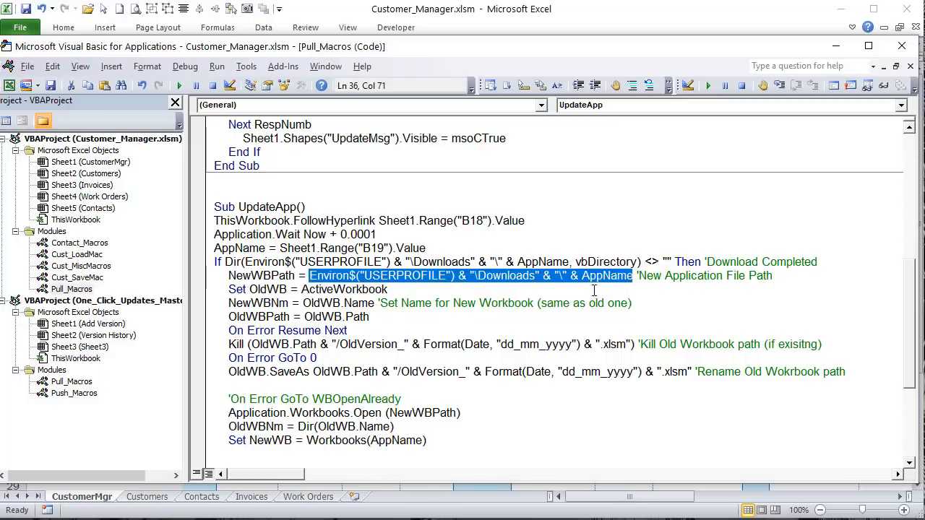
left_click(621, 294)
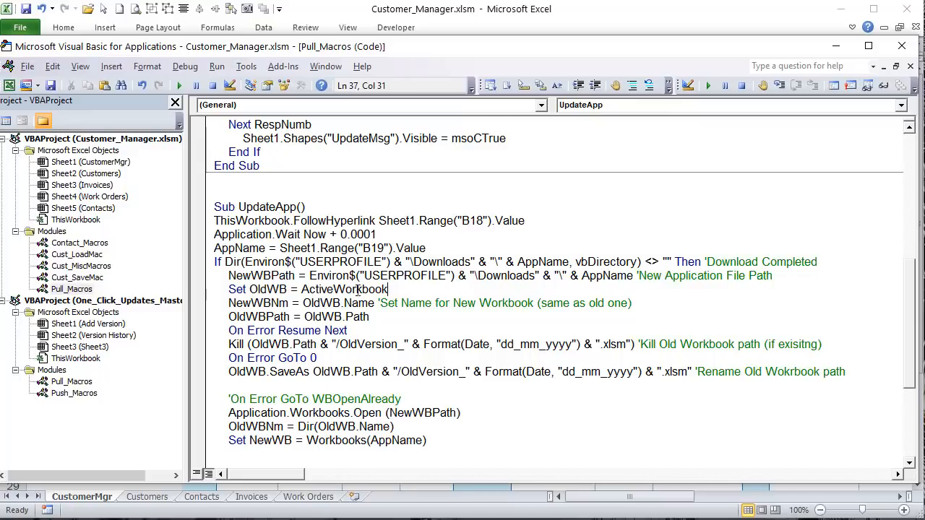
left_click_drag(404, 286, 235, 289)
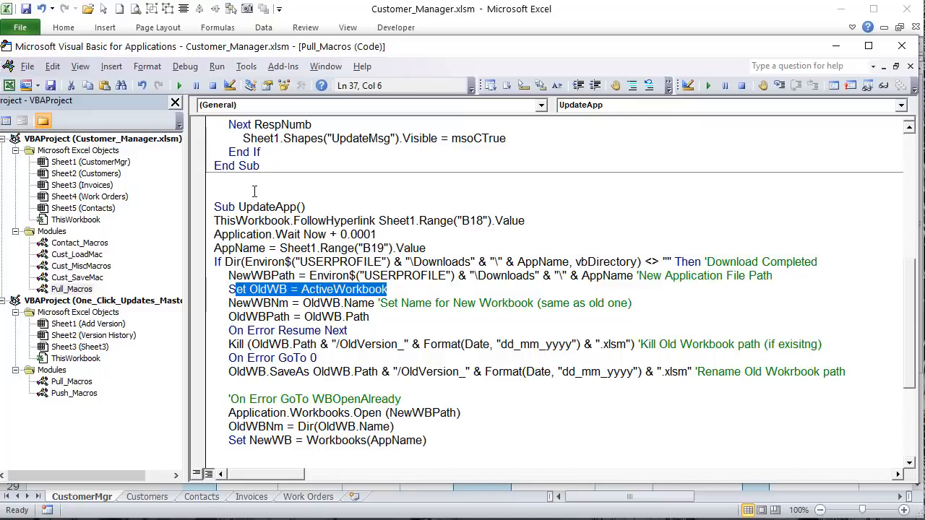
left_click(347, 4)
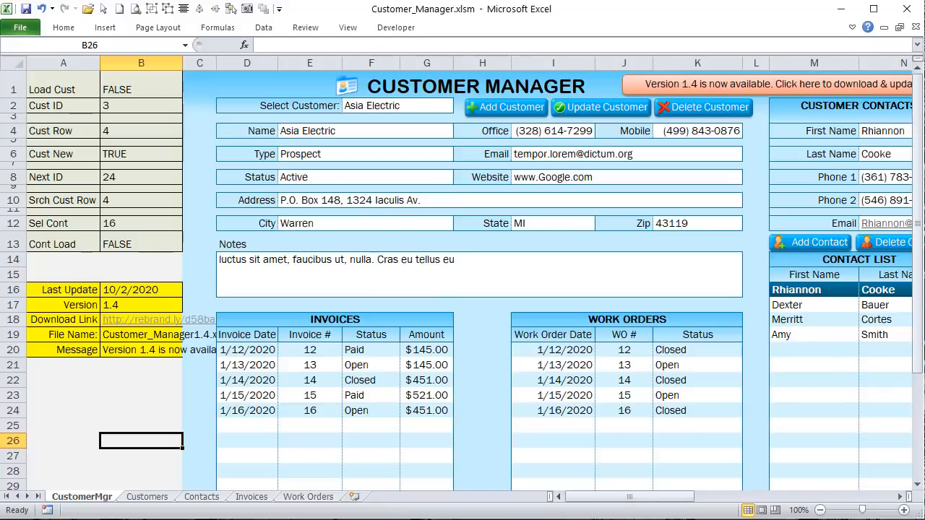
key("alt+F11")
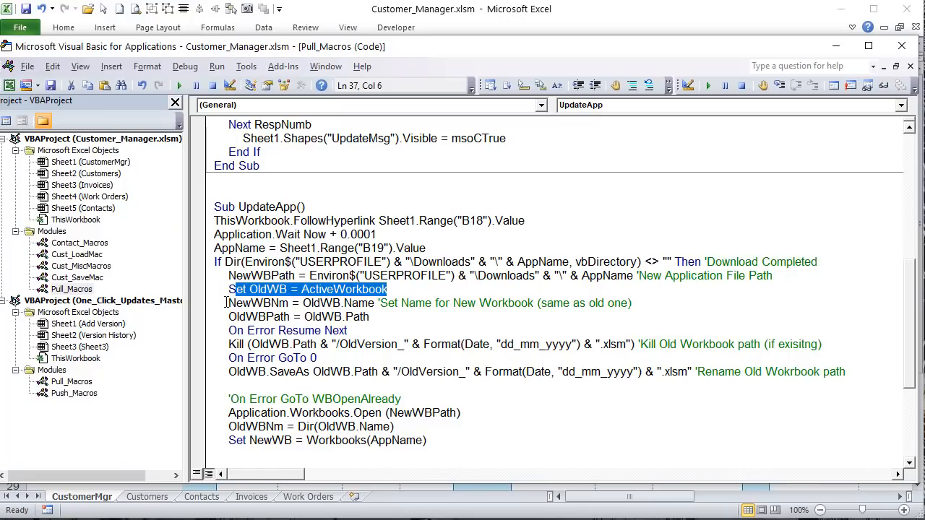
left_click_drag(226, 303, 344, 305)
left_click(373, 304)
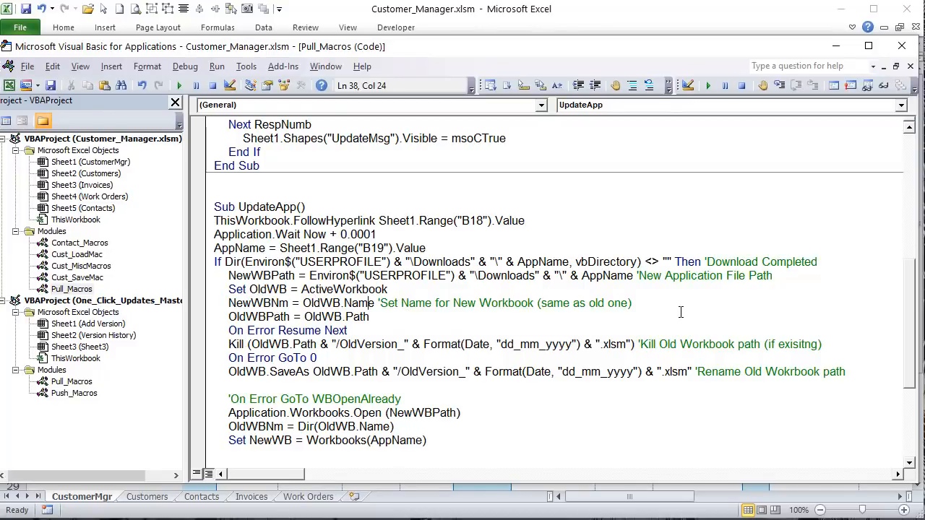
left_click_drag(650, 304, 220, 315)
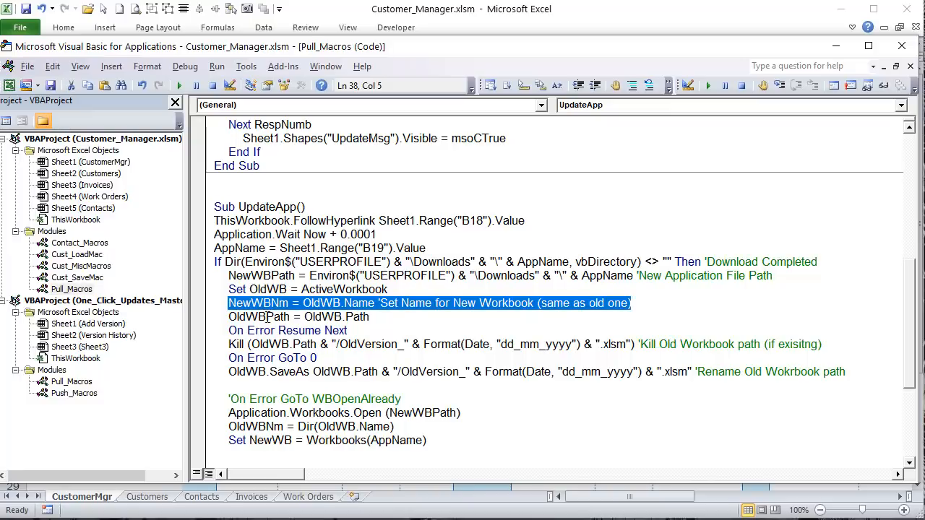
left_click(352, 16)
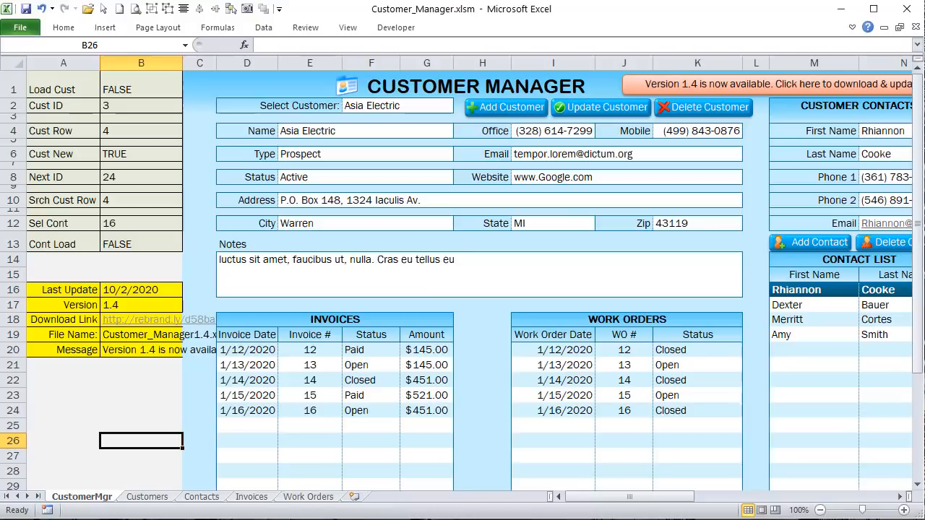
key("alt+F11")
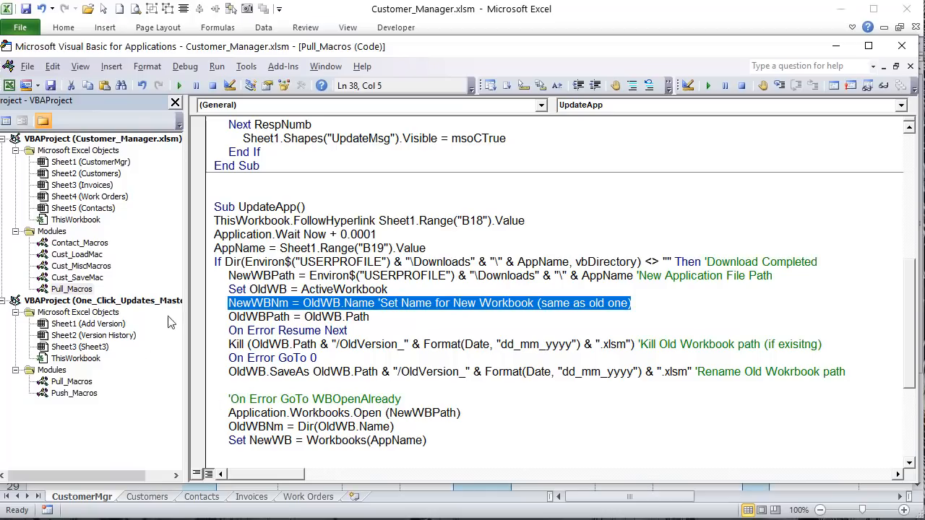
left_click(278, 316)
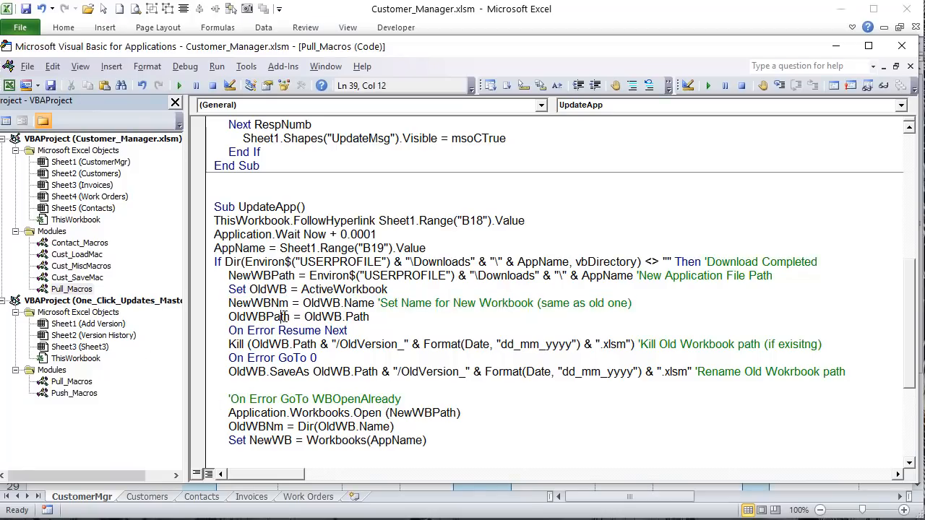
left_click_drag(369, 317, 304, 316)
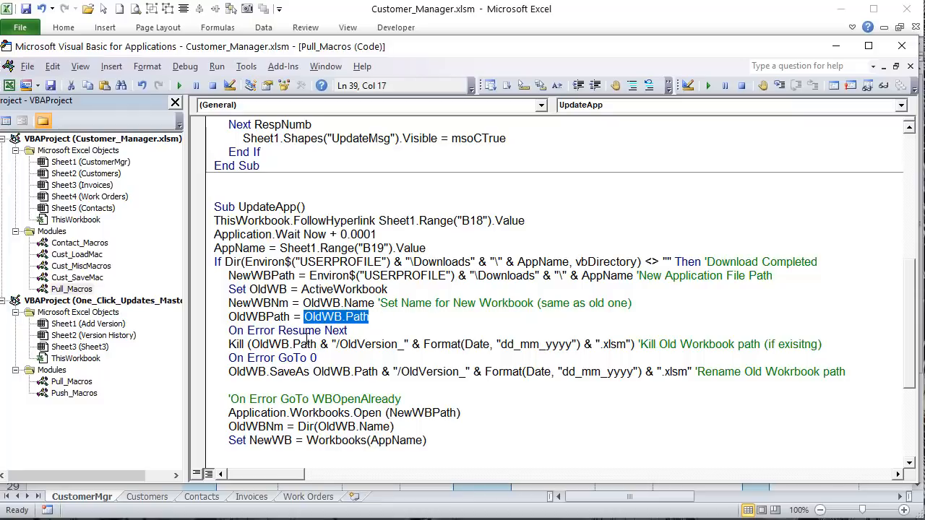
left_click_drag(228, 344, 429, 344)
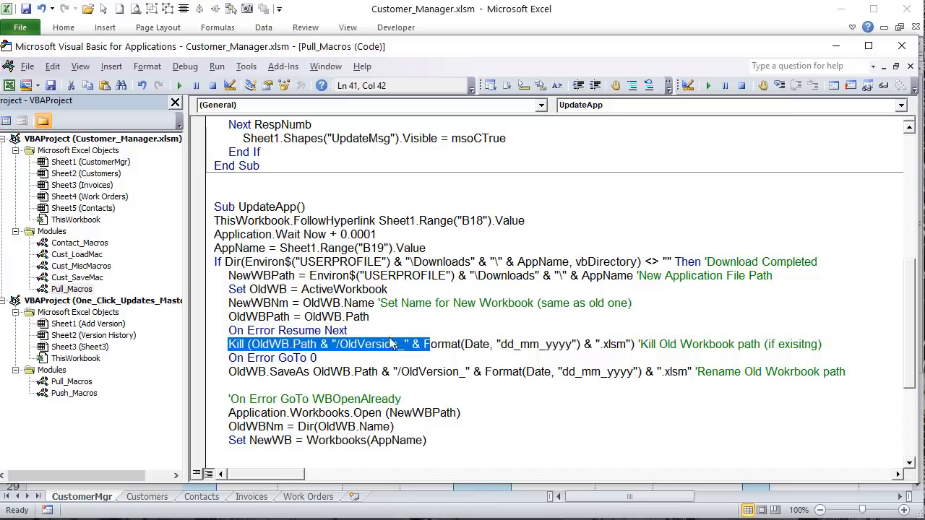
left_click(412, 346)
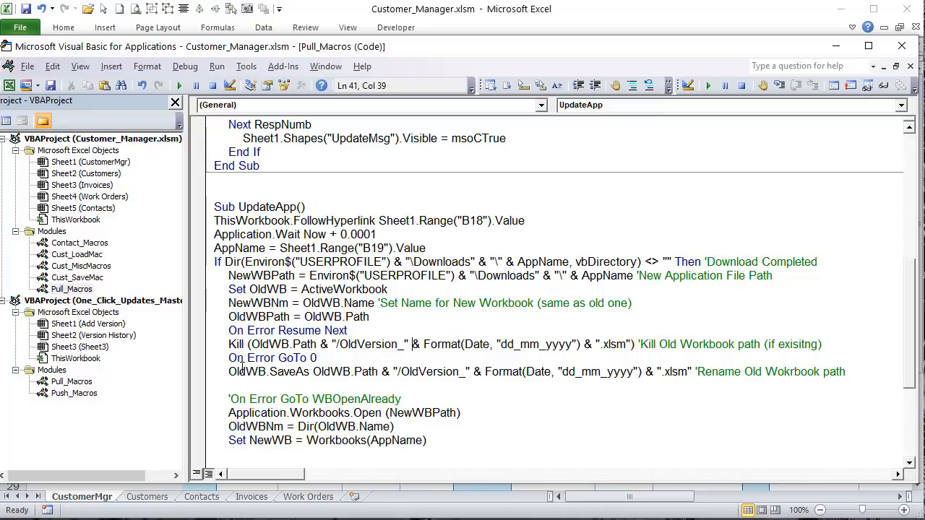
left_click_drag(228, 372, 292, 357)
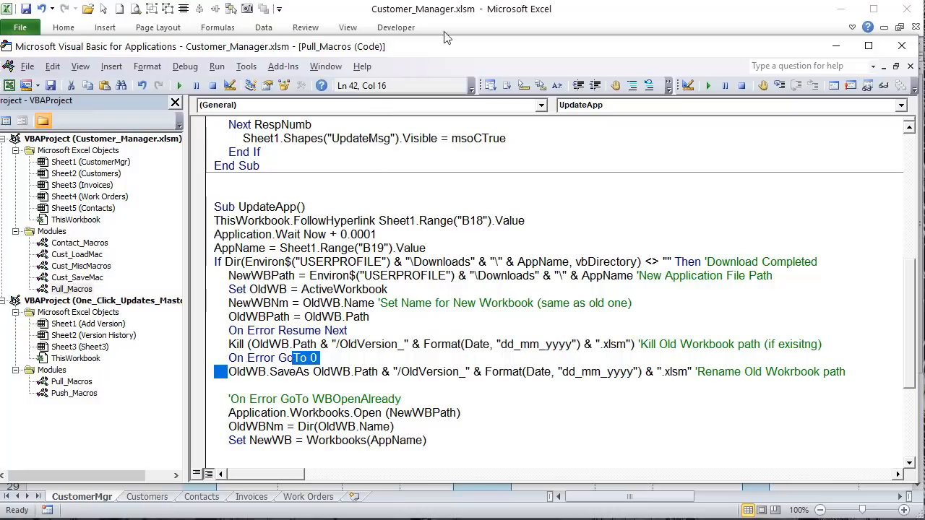
left_click(446, 38)
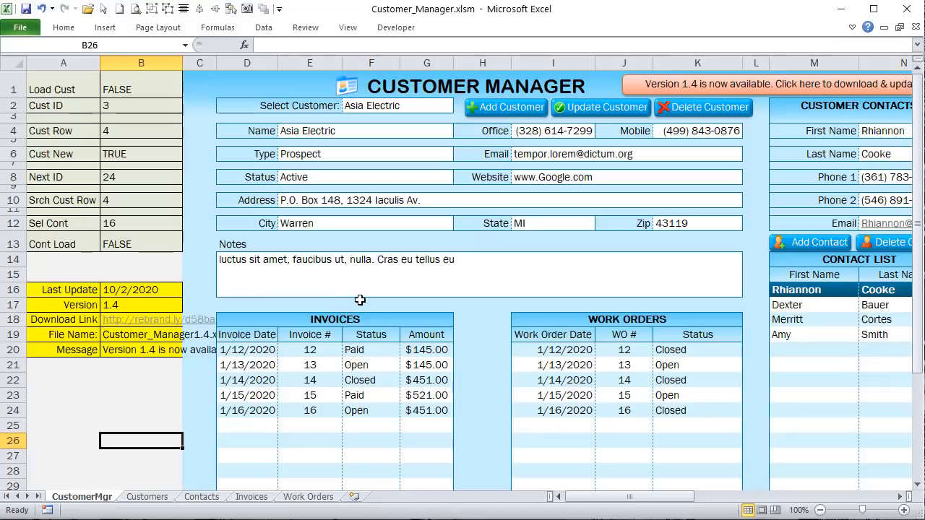
key("alt+F11")
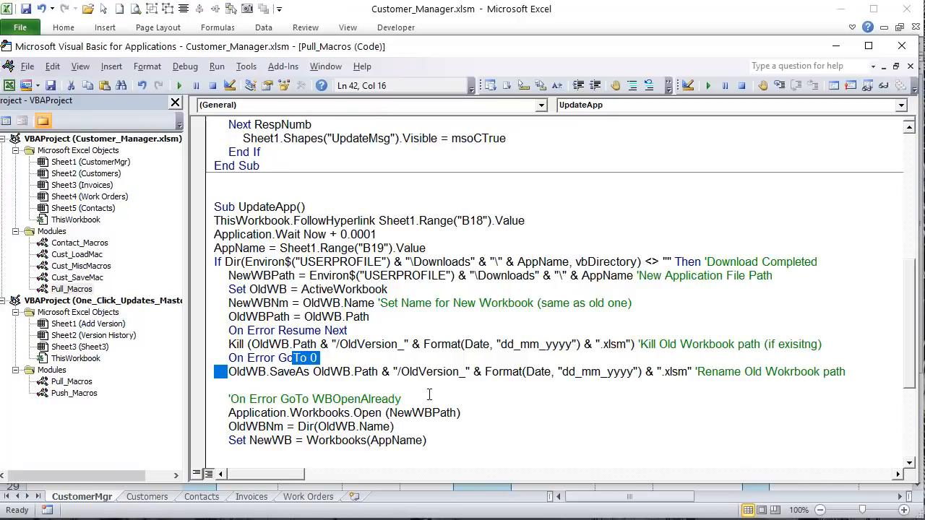
left_click_drag(396, 344, 342, 349)
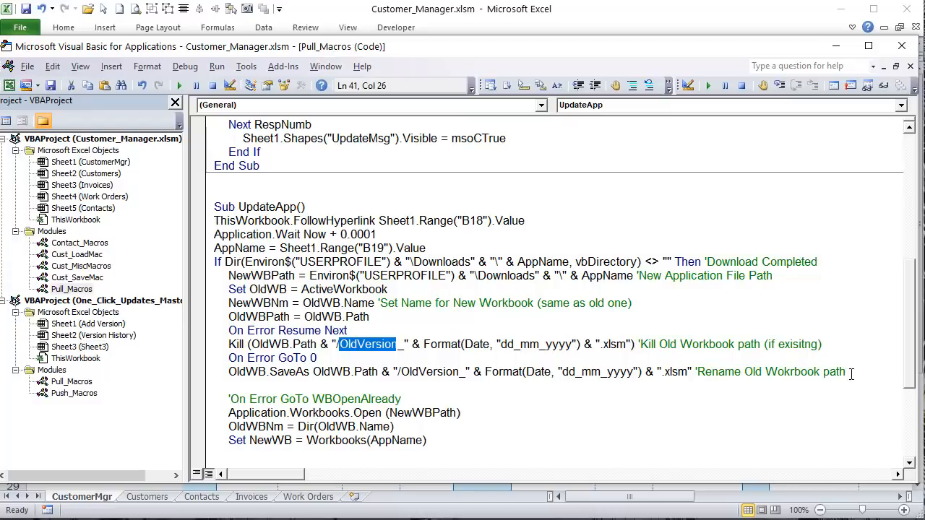
left_click_drag(847, 373, 229, 371)
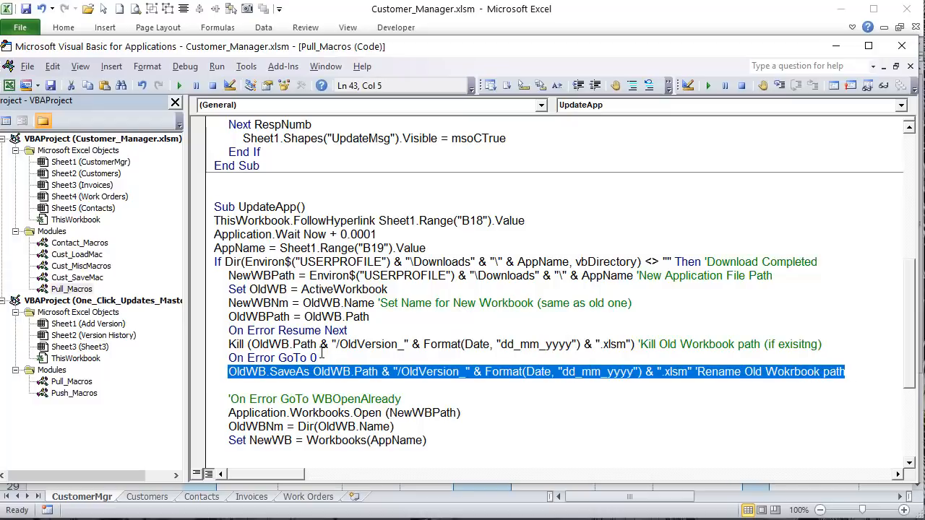
left_click_drag(318, 358, 229, 331)
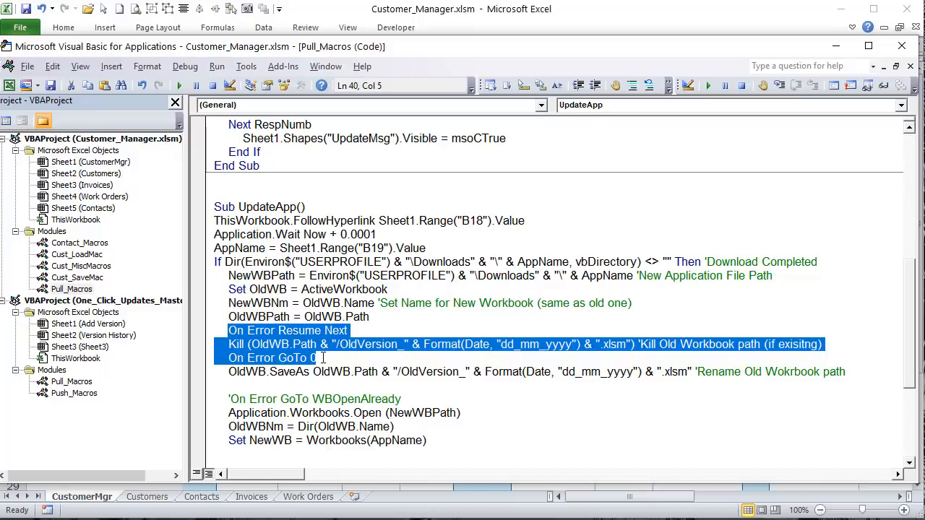
left_click(356, 330)
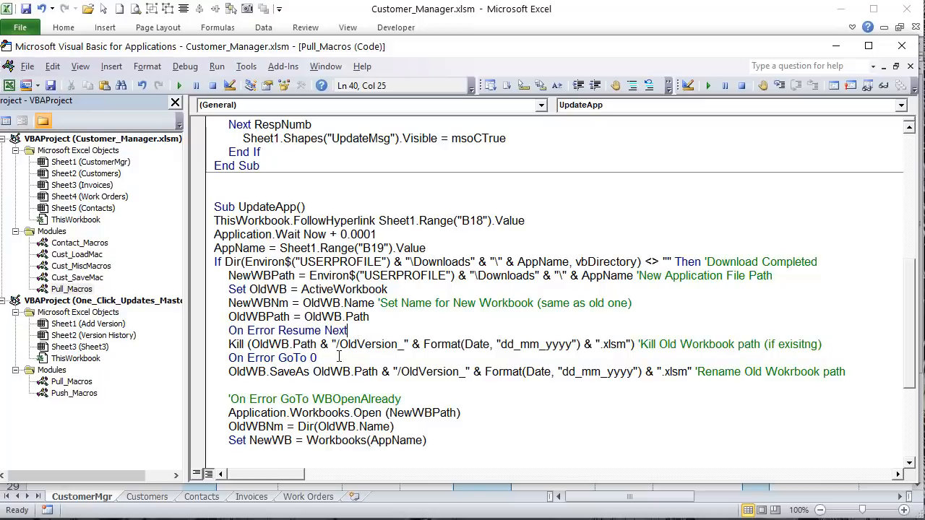
left_click_drag(851, 344, 230, 346)
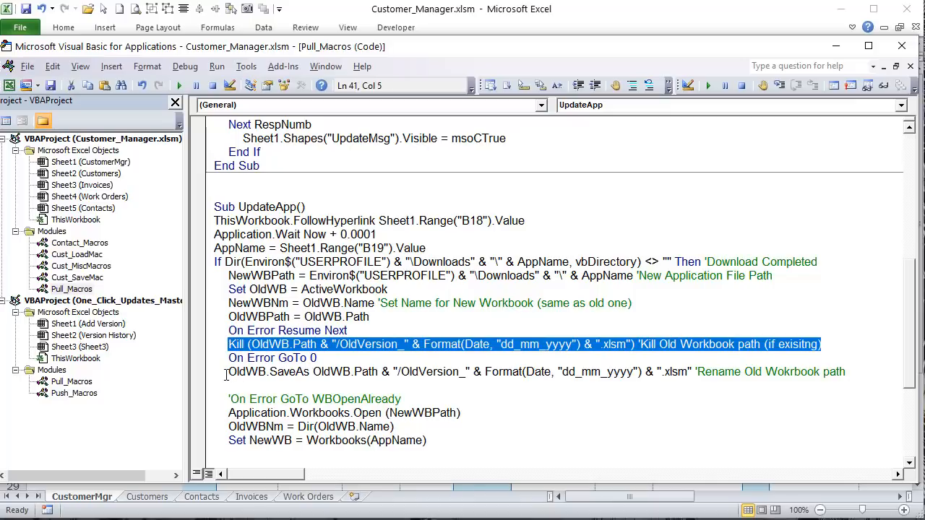
left_click_drag(318, 358, 228, 330)
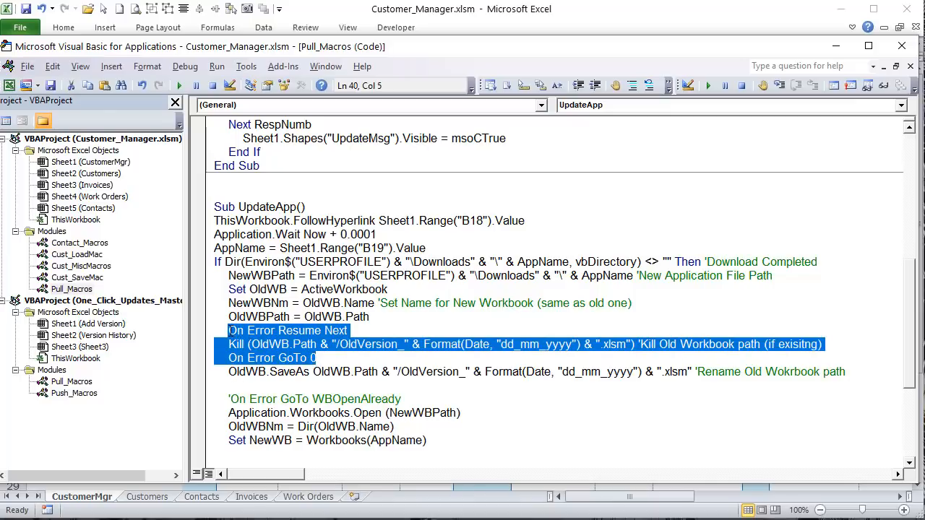
left_click_drag(228, 372, 369, 381)
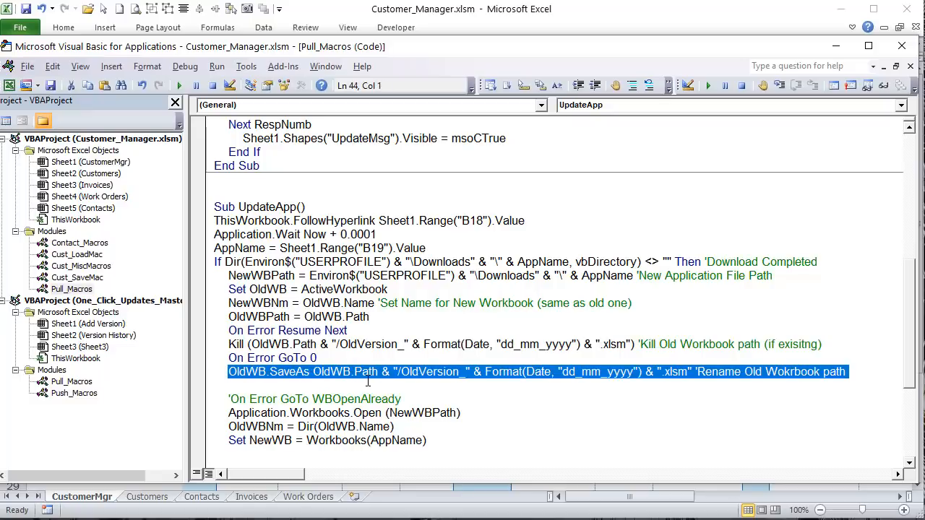
left_click(455, 372)
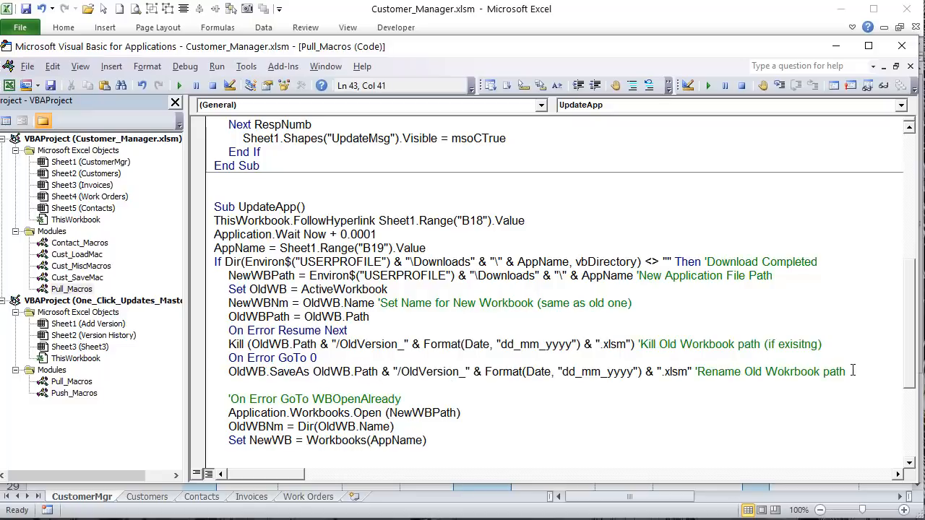
left_click_drag(852, 371, 220, 368)
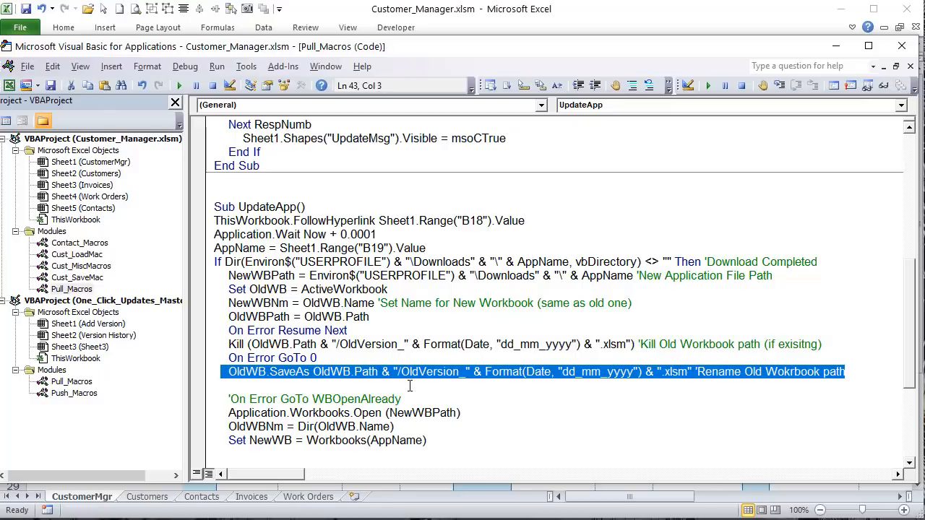
scroll(409, 385, "down", 1)
scroll(407, 390, "down", 1)
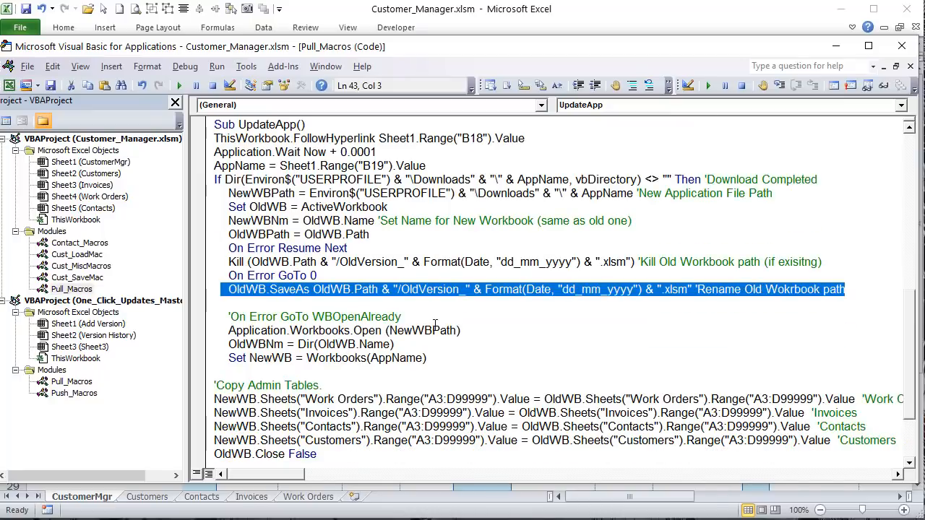
left_click_drag(442, 319, 265, 318)
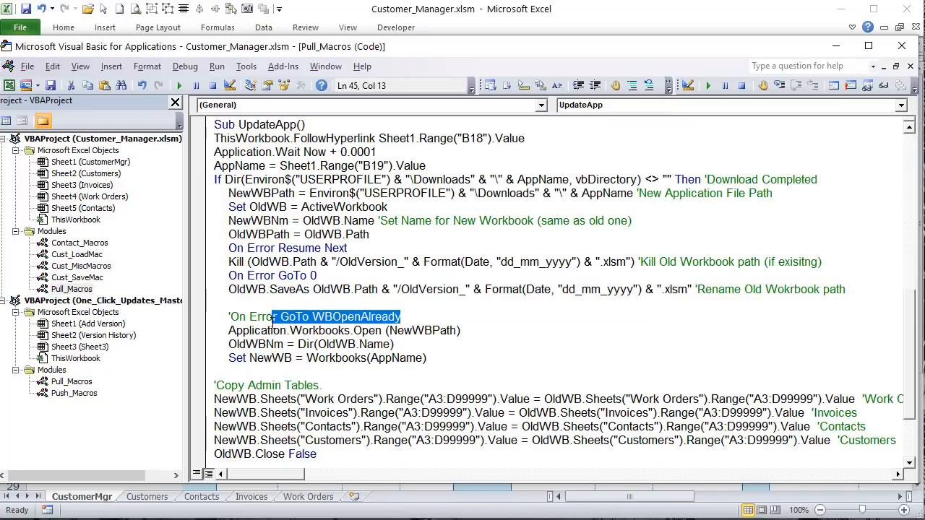
left_click(355, 334)
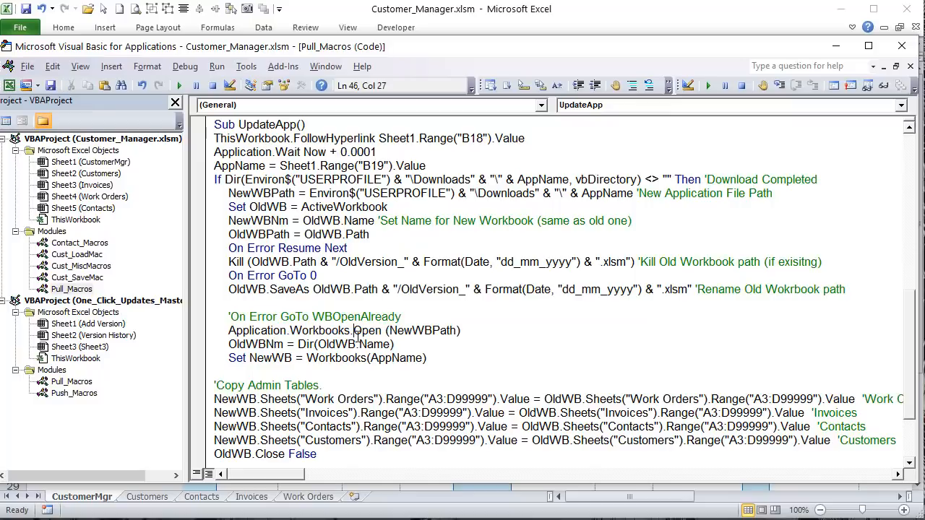
left_click_drag(449, 331, 397, 331)
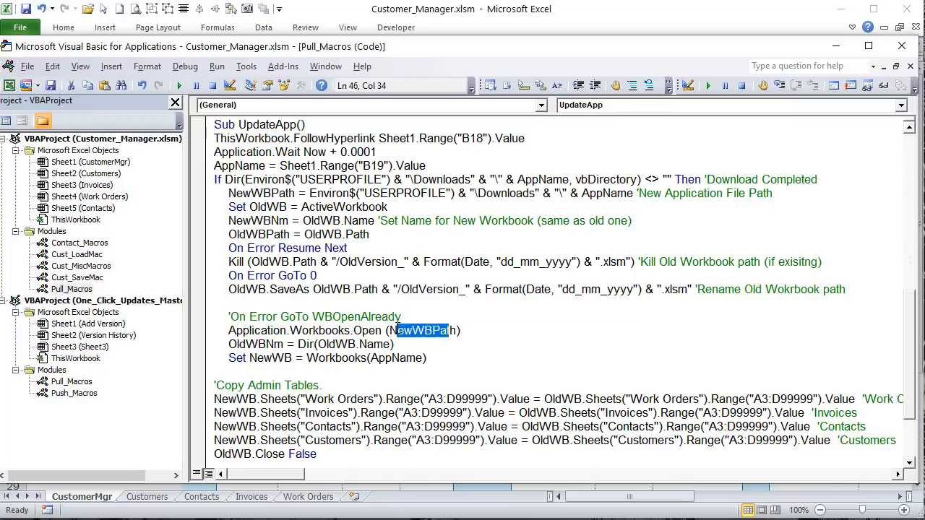
left_click(295, 193)
left_click_drag(351, 207, 387, 207)
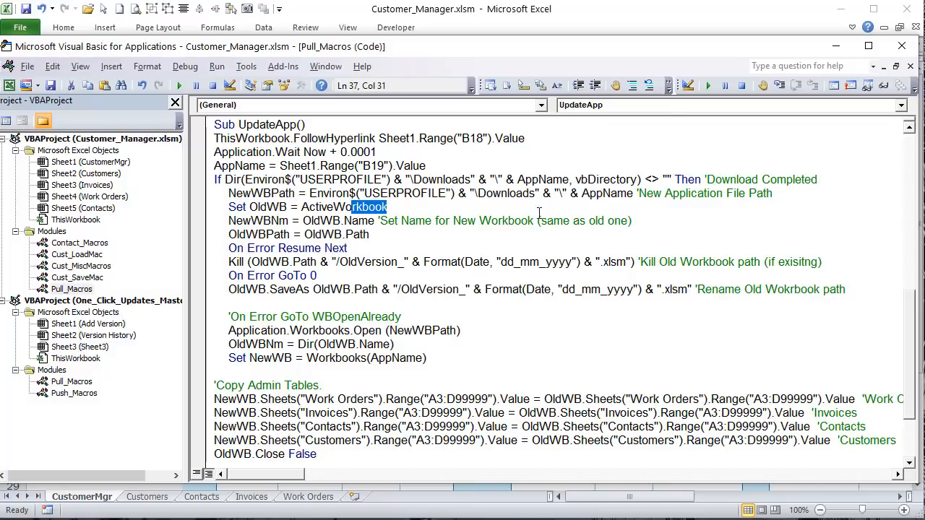
left_click_drag(461, 330, 226, 330)
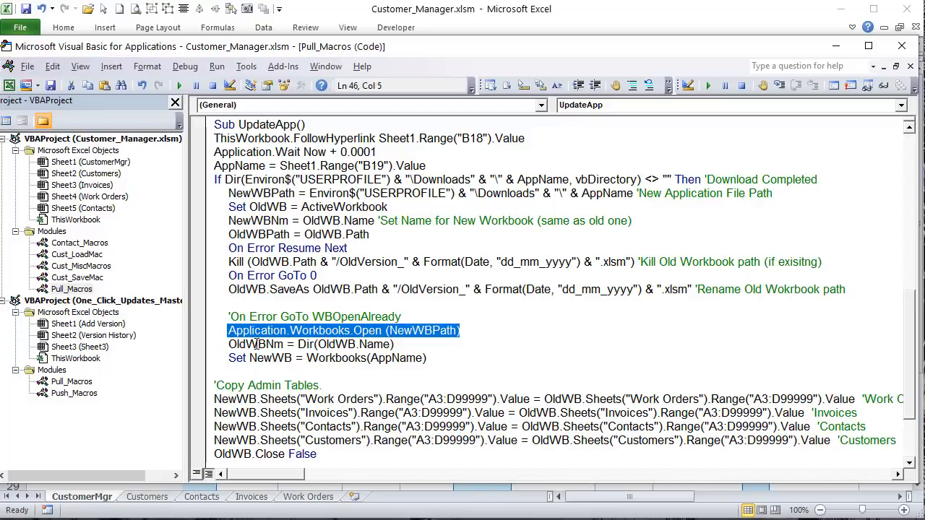
left_click_drag(296, 345, 361, 346)
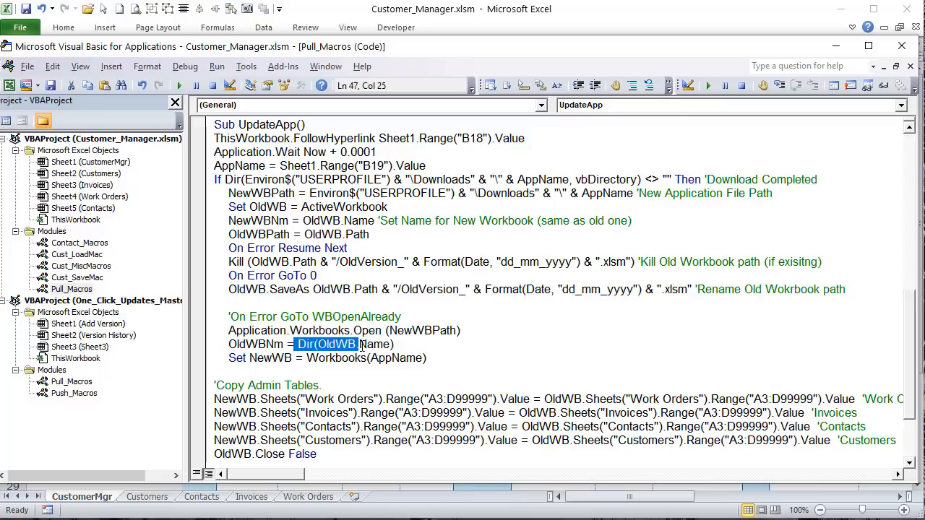
left_click_drag(429, 346, 228, 344)
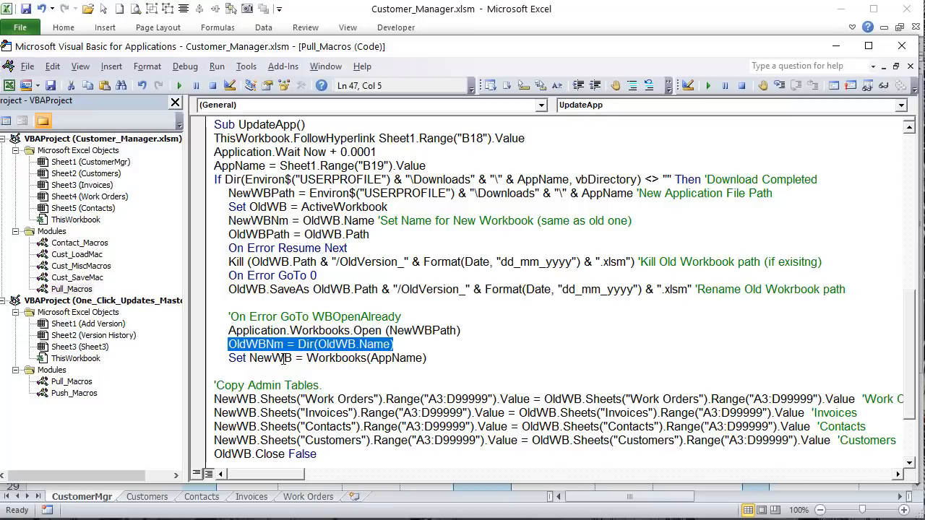
left_click_drag(292, 361, 249, 360)
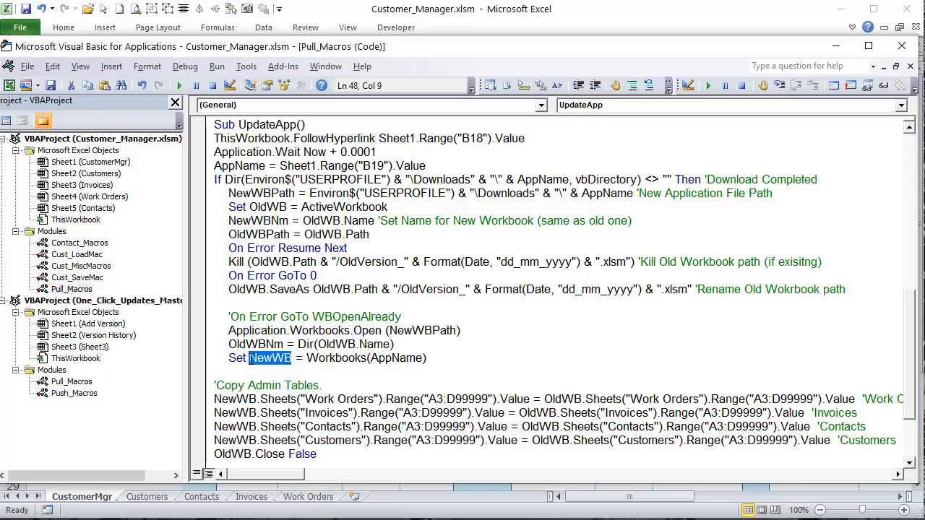
left_click_drag(307, 360, 222, 357)
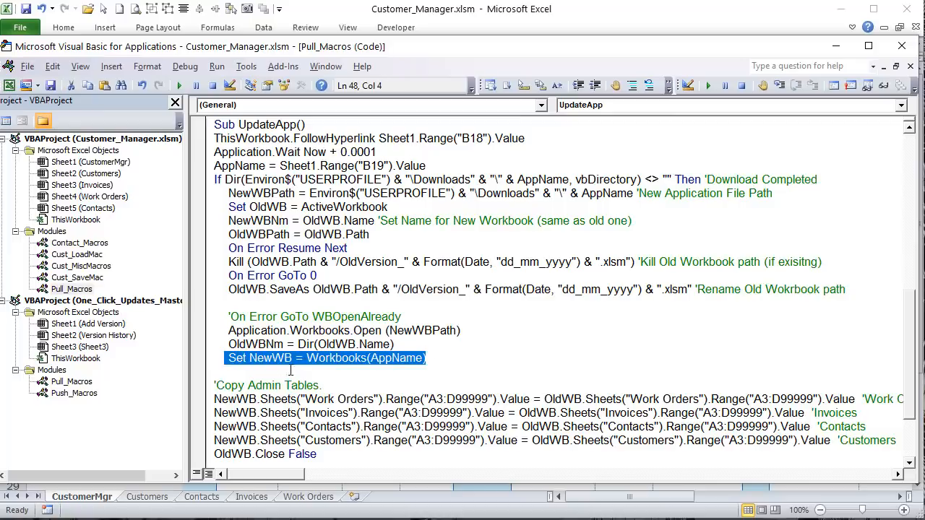
left_click(290, 330)
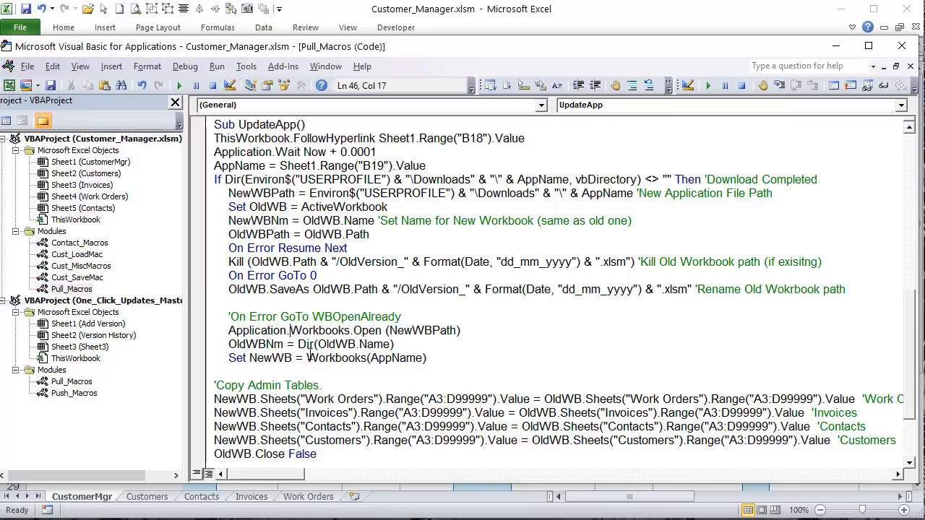
left_click_drag(441, 358, 307, 358)
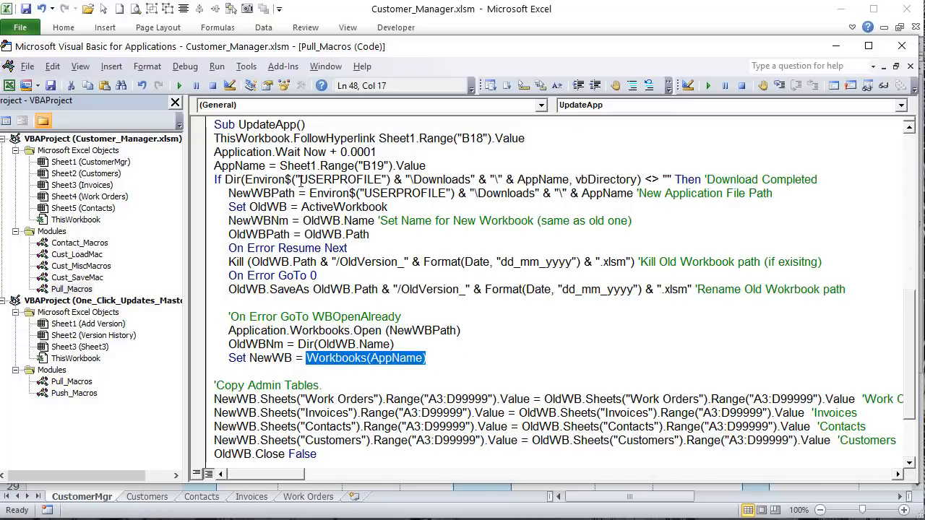
left_click(360, 177)
left_click(351, 12)
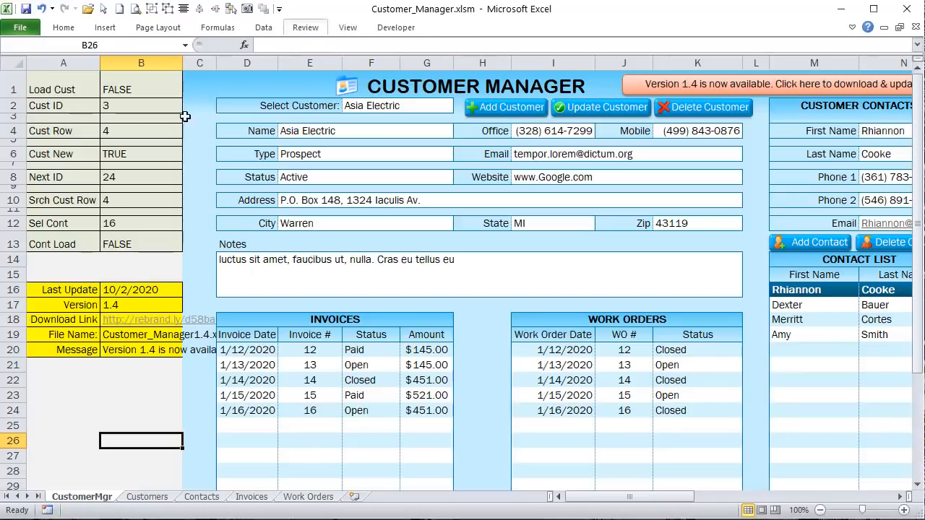
left_click(108, 335)
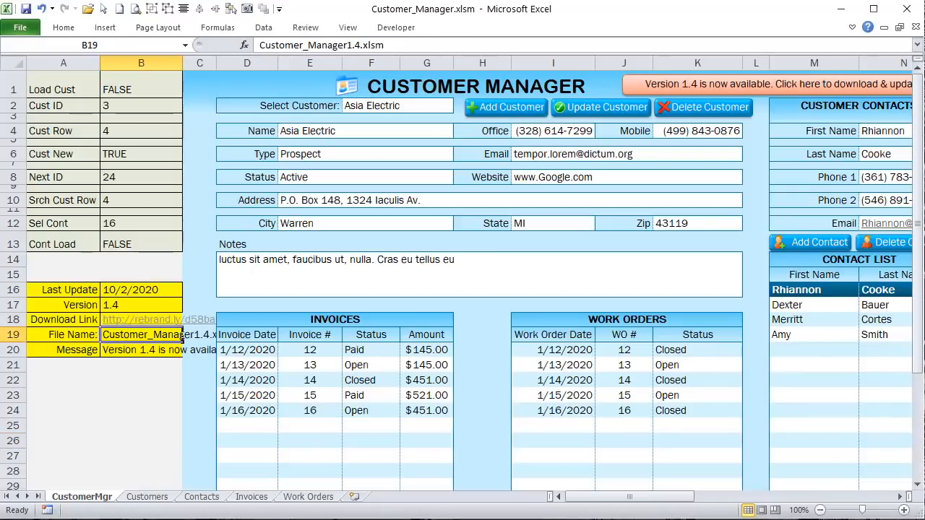
key("alt+F11")
scroll(462, 418, "down", 2)
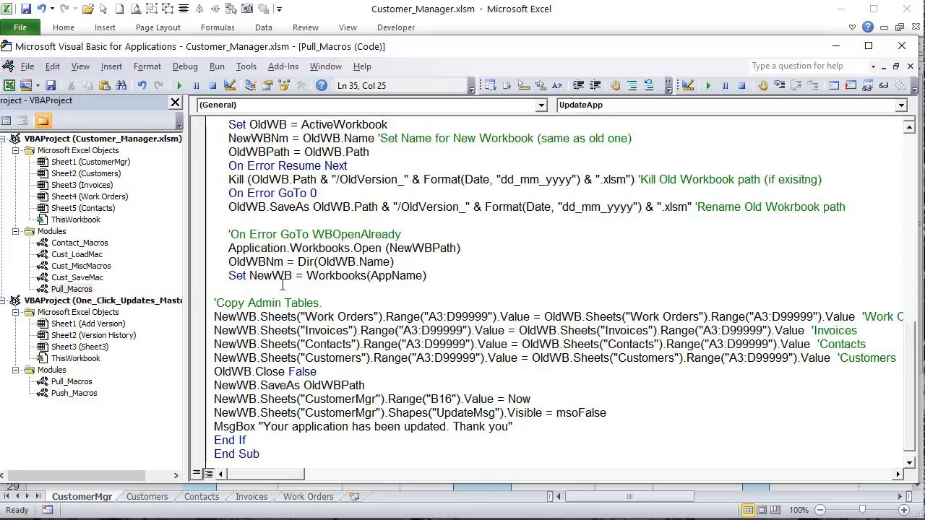
Step: Compare the Work Orders sheet with the code copying its A3:D99999 range
left_click(477, 24)
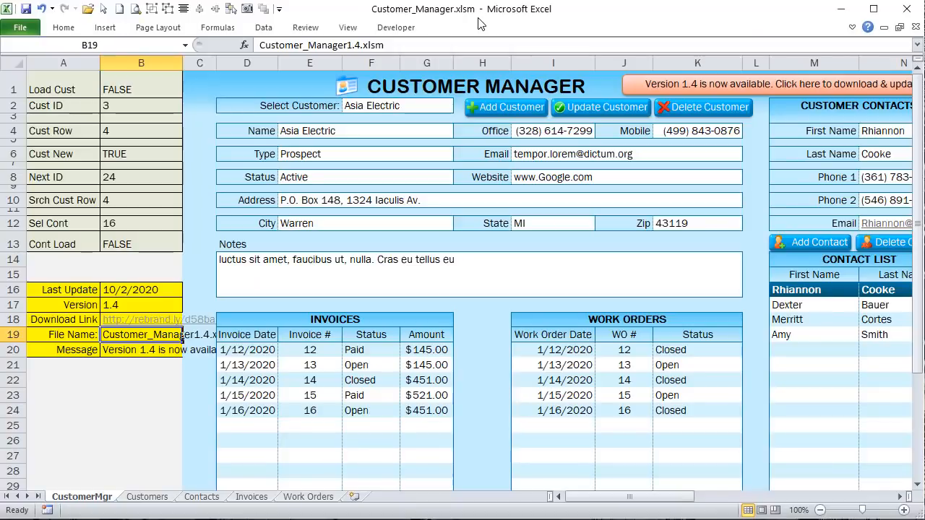
left_click(309, 497)
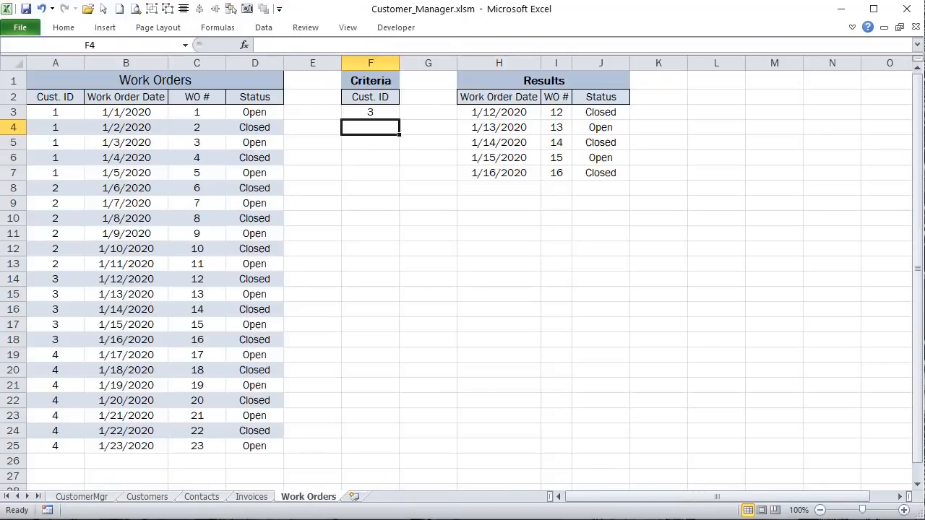
key("alt+F11")
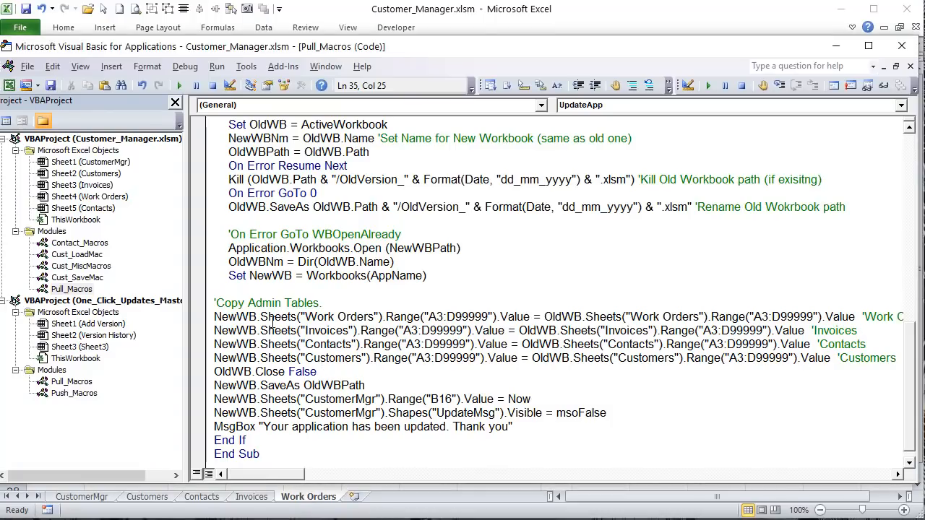
left_click_drag(327, 319, 348, 319)
mouse_move(446, 318)
left_mouse_down()
mouse_move(477, 318)
mouse_move(447, 318)
mouse_move(455, 318)
left_mouse_up()
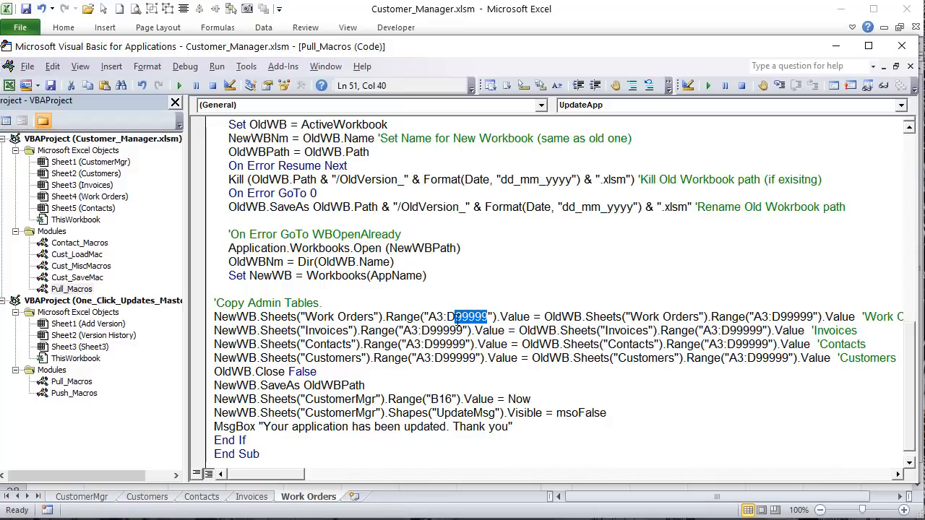
left_click_drag(258, 475, 263, 475)
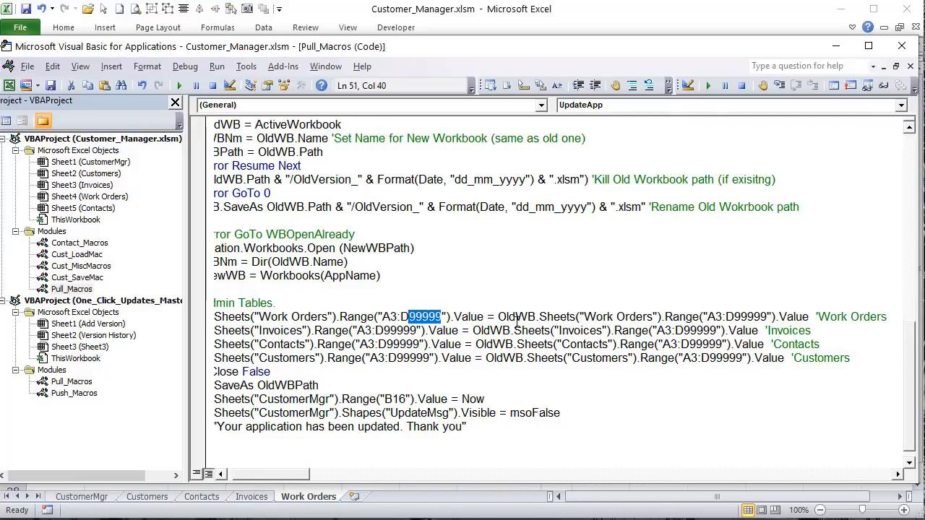
left_click(381, 317)
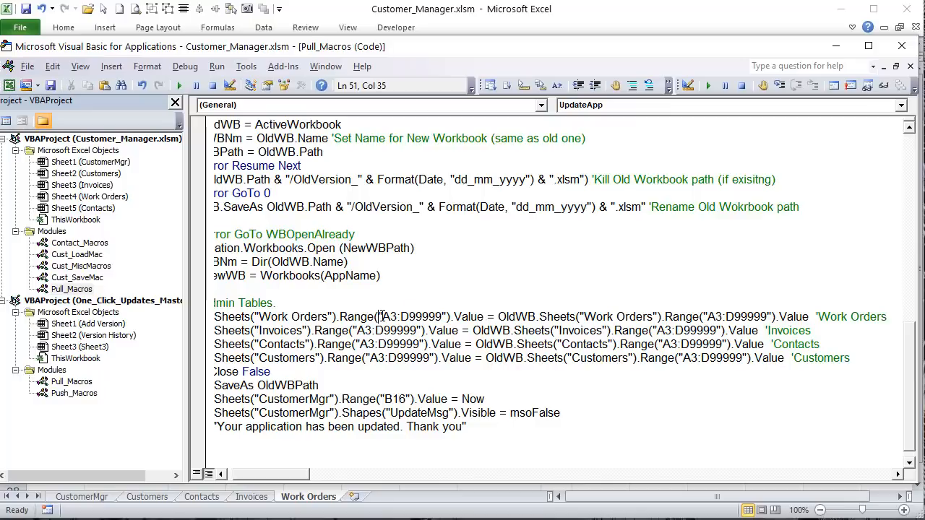
Step: Review the lines copying old-workbook Work Orders, Invoices and Contacts ranges into the new version
left_click_drag(616, 316, 510, 316)
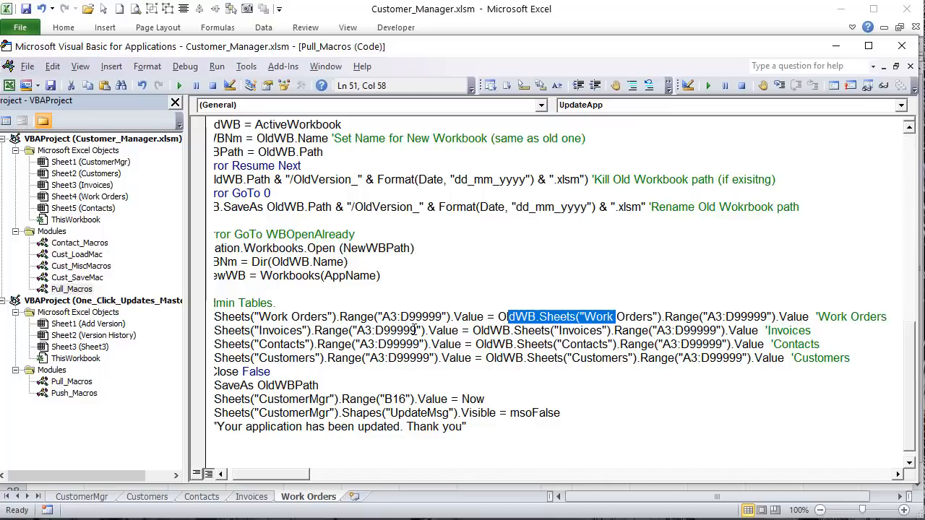
left_click_drag(417, 317, 388, 316)
left_click_drag(655, 330, 476, 344)
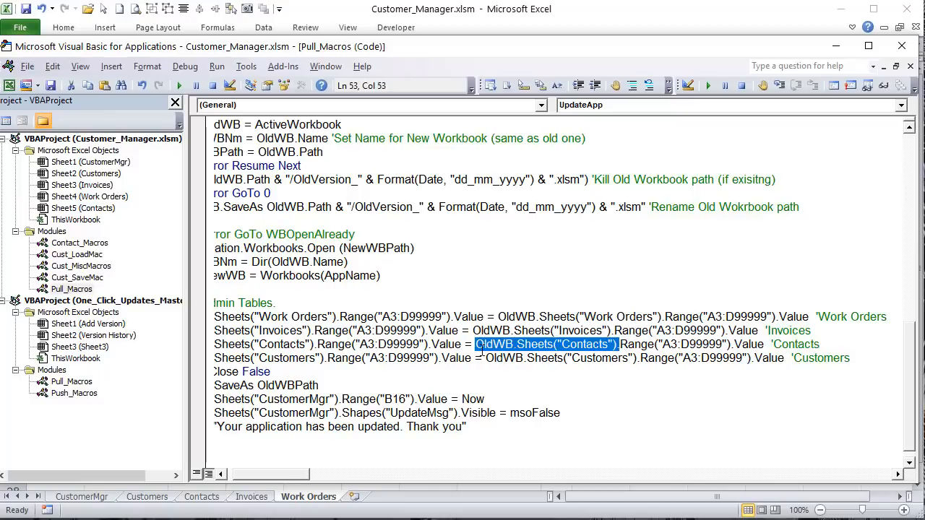
left_click(583, 365)
left_click_drag(290, 475, 268, 475)
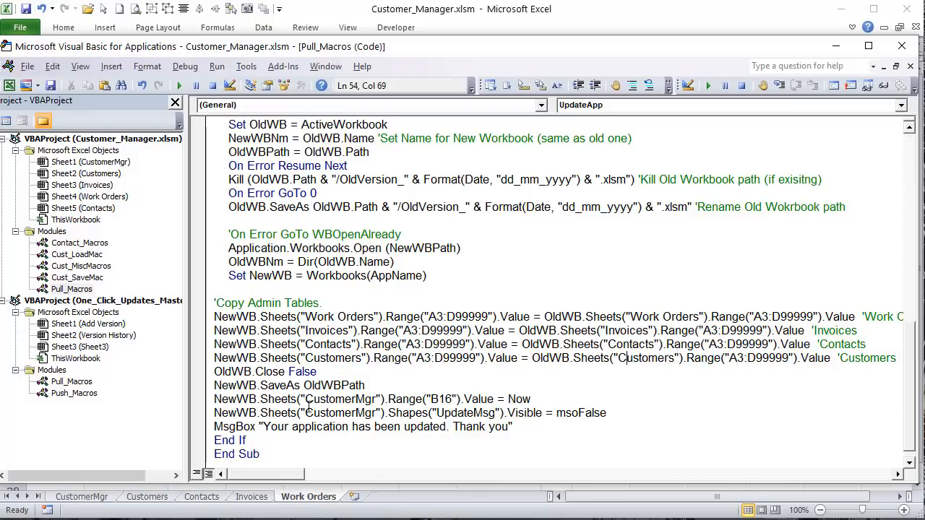
Step: Review the OldVersion_ rename, the close with False, and the new workbook's save path
left_click_drag(318, 371, 216, 372)
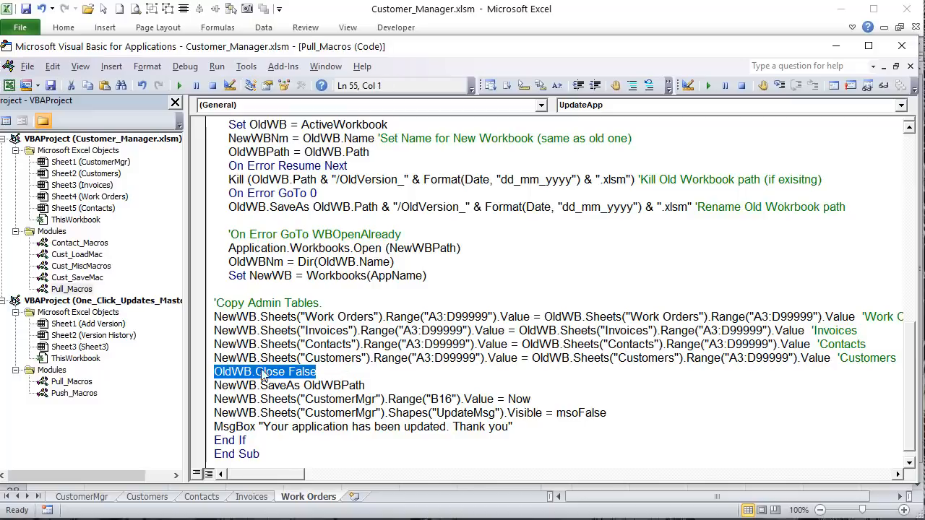
left_click_drag(294, 207, 309, 207)
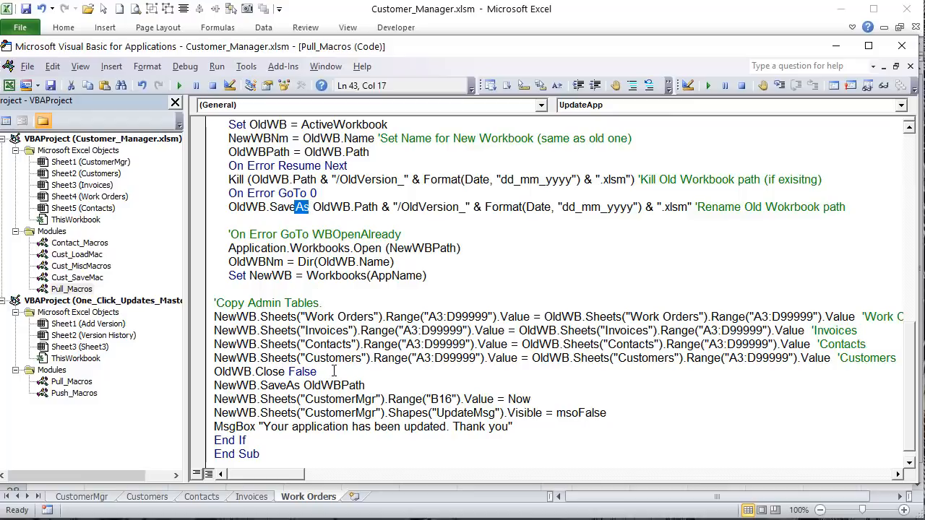
left_click_drag(318, 372, 289, 371)
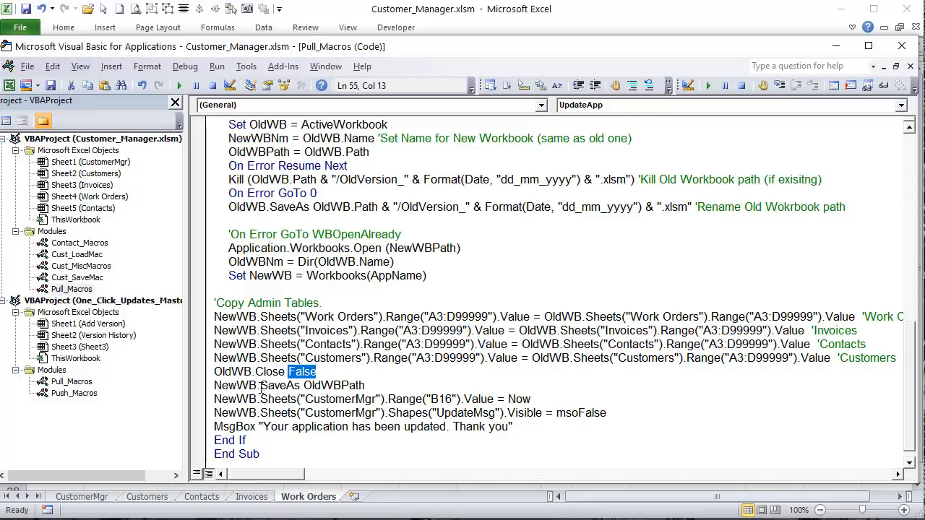
left_click_drag(299, 385, 214, 385)
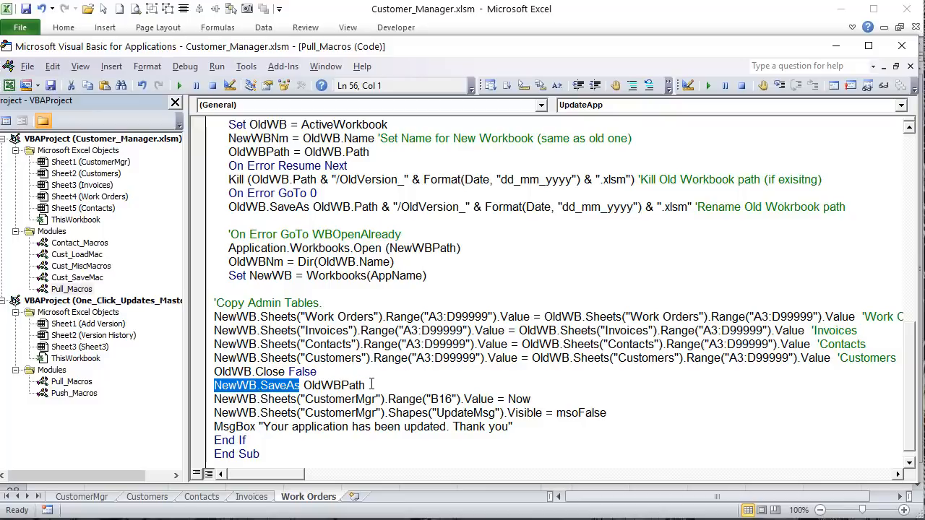
left_click_drag(371, 385, 303, 385)
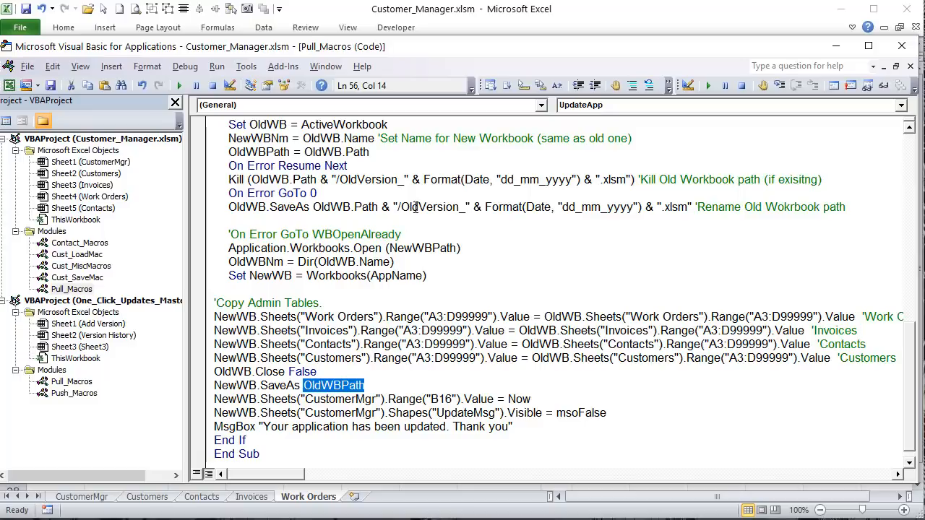
left_click_drag(416, 207, 381, 199)
left_click_drag(437, 207, 451, 208)
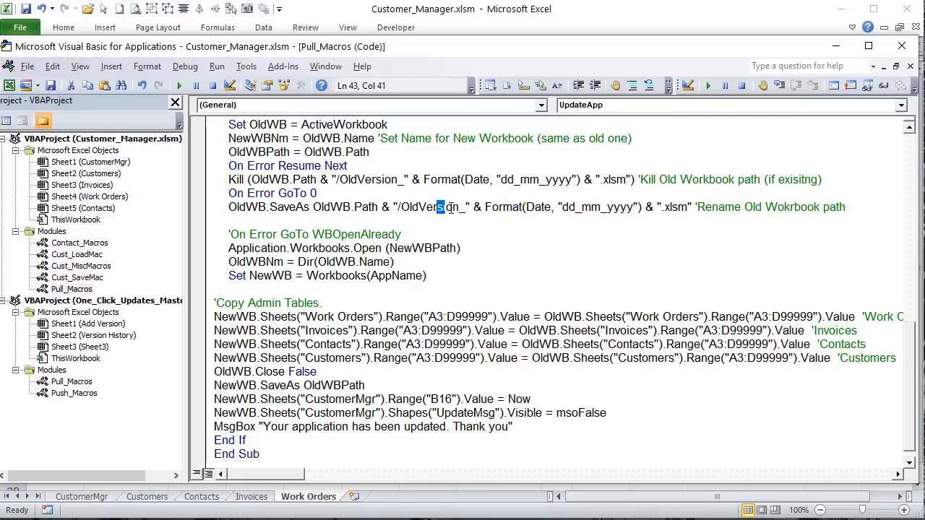
left_click(480, 207)
Step: Review the new workbook save line and the B16 Last Update time stamp, then return to the workbook
left_click_drag(364, 385, 303, 371)
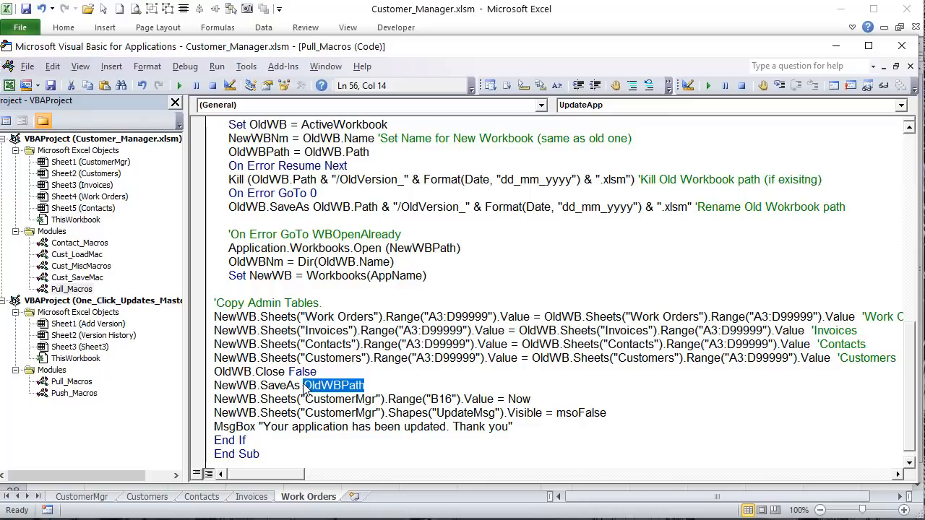
left_click_drag(268, 399, 290, 398)
left_click_drag(531, 399, 389, 398)
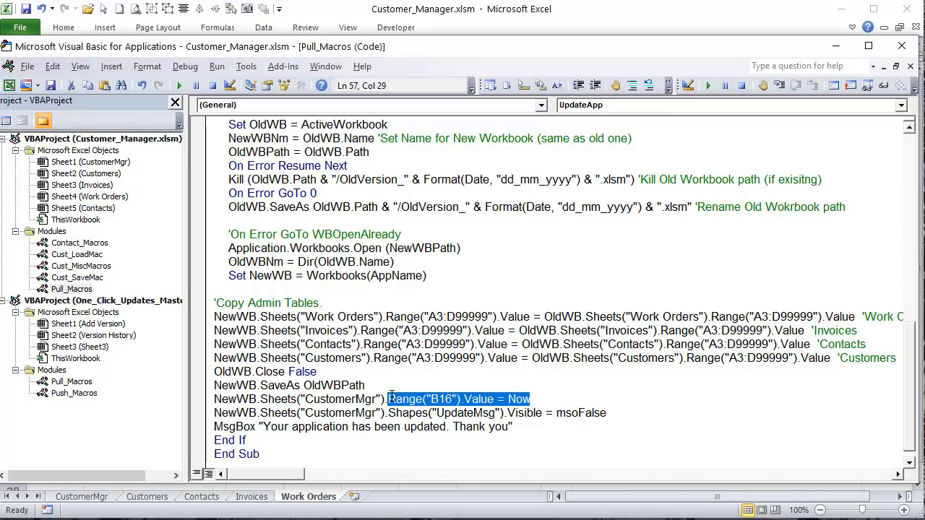
left_click(724, 14)
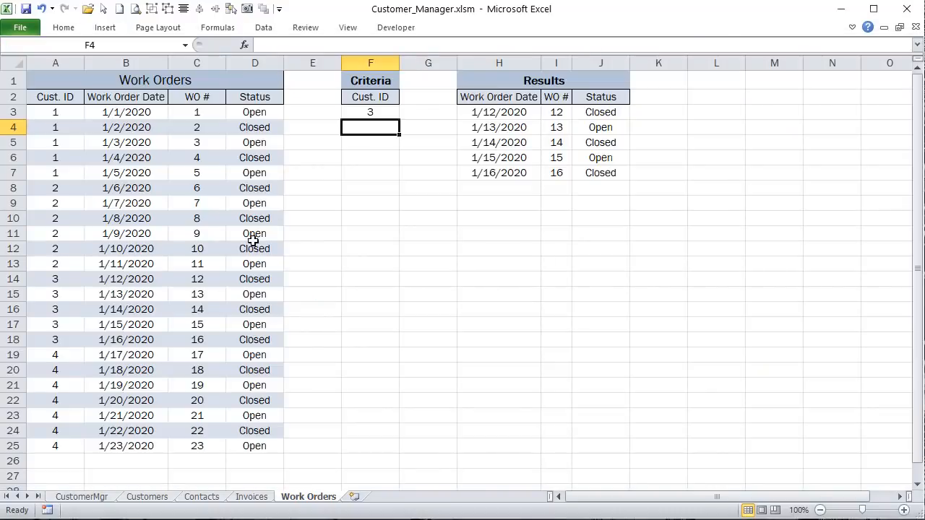
Step: Compare the Last Update date in B16 with the code that stamps it and hides the banner
left_click(99, 499)
left_click(125, 288)
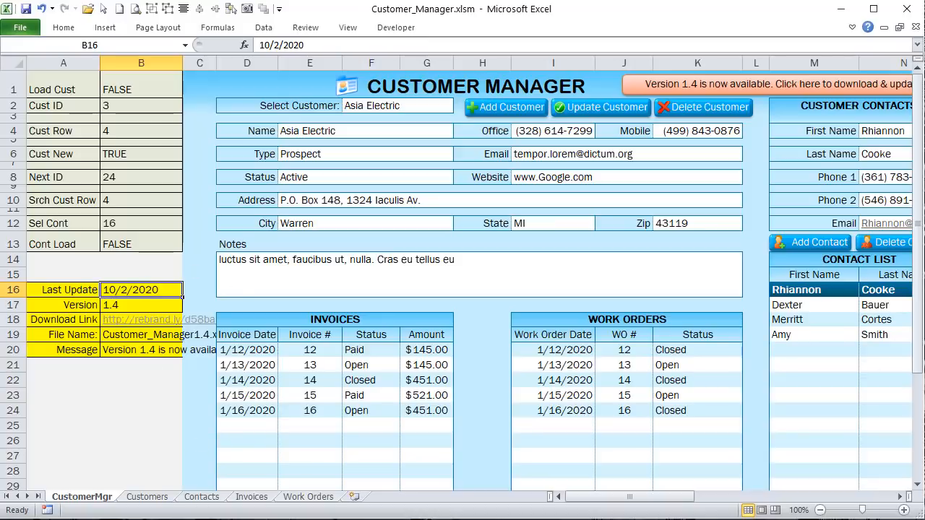
key("alt+F11")
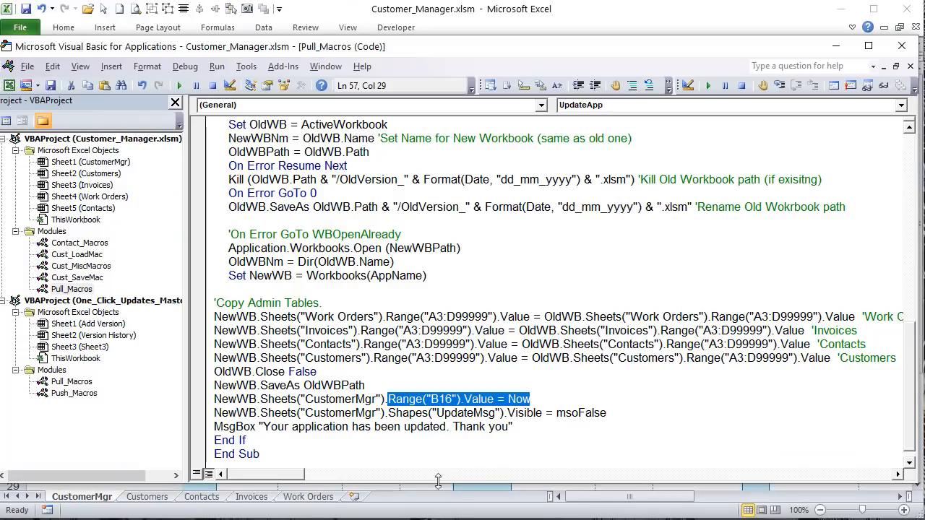
left_click_drag(204, 413, 204, 399)
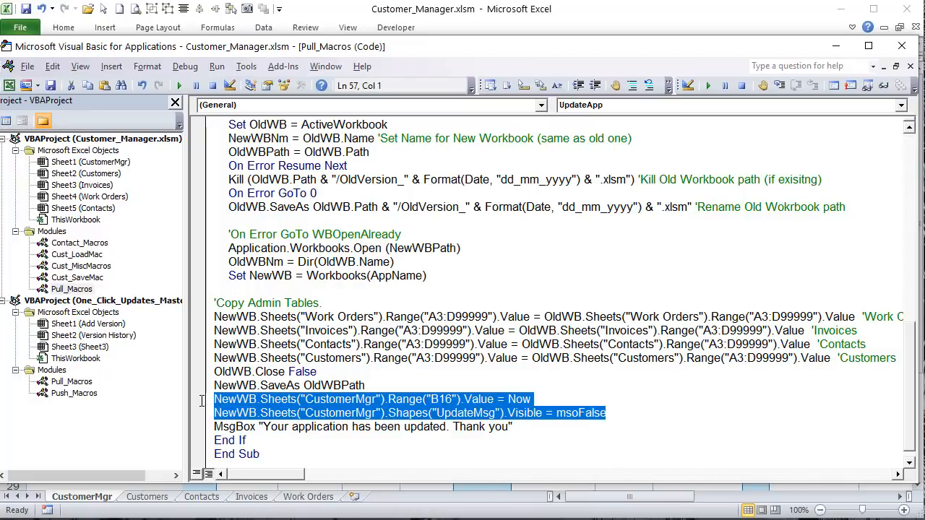
Step: Confirm the banner is named UpdateMsg and review the update confirmation message line
key("alt+F11")
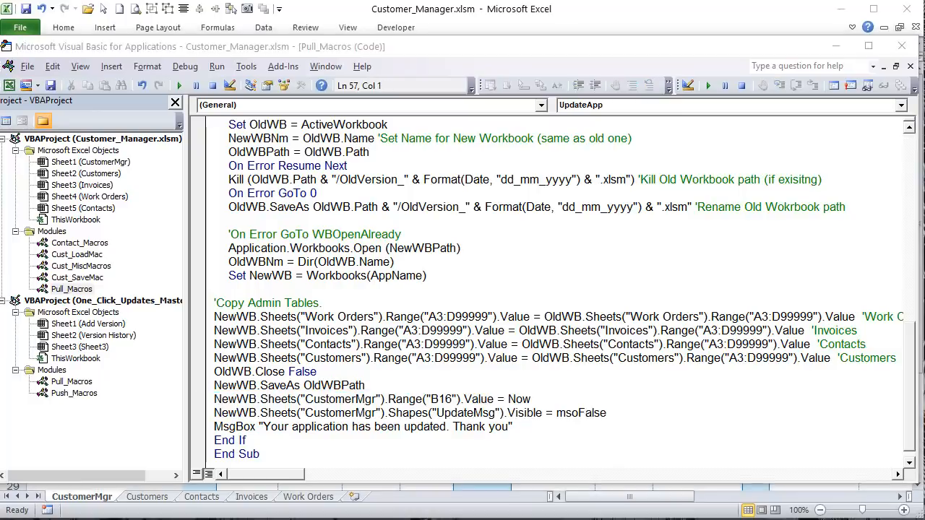
right_click(778, 93)
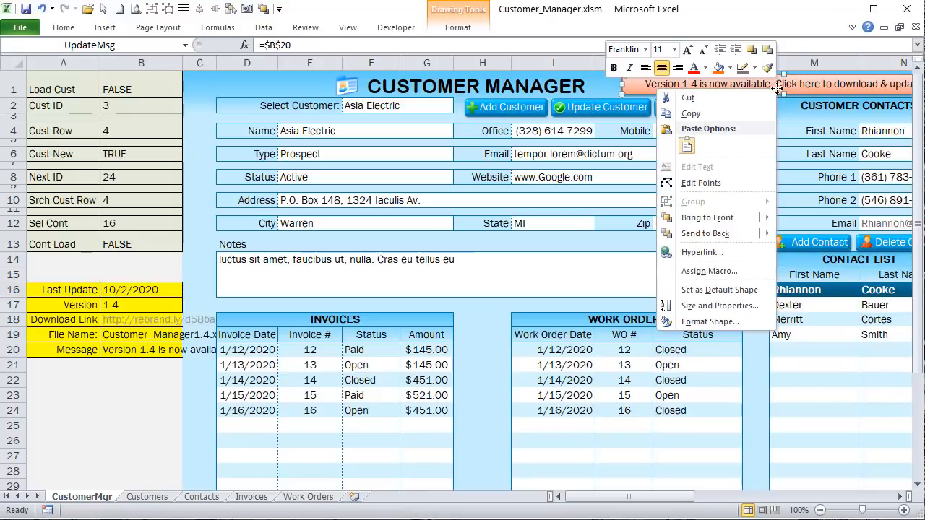
key("Escape")
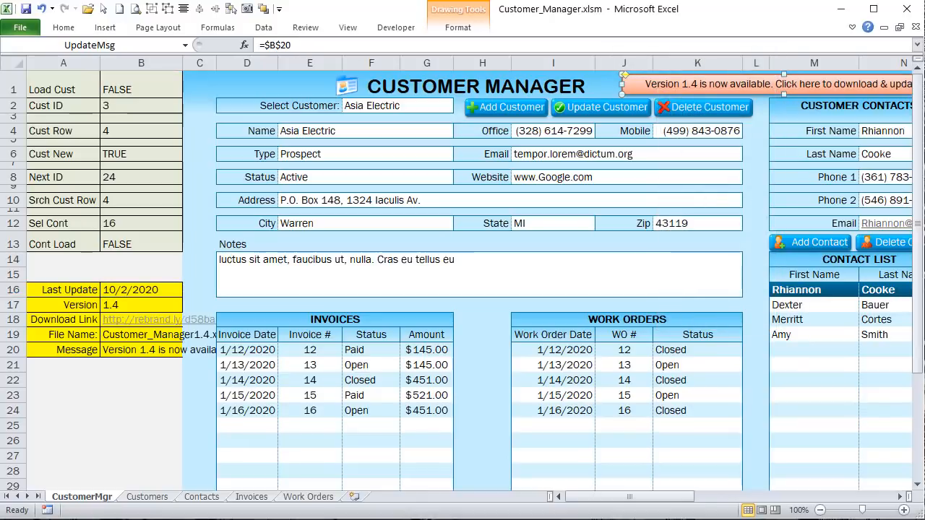
key("alt+F11")
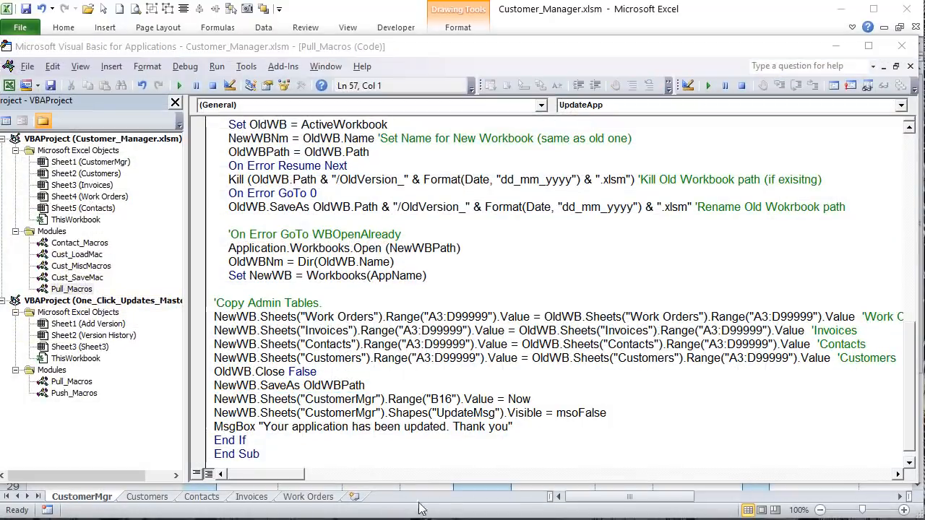
left_click(525, 414)
left_click_drag(528, 427, 214, 426)
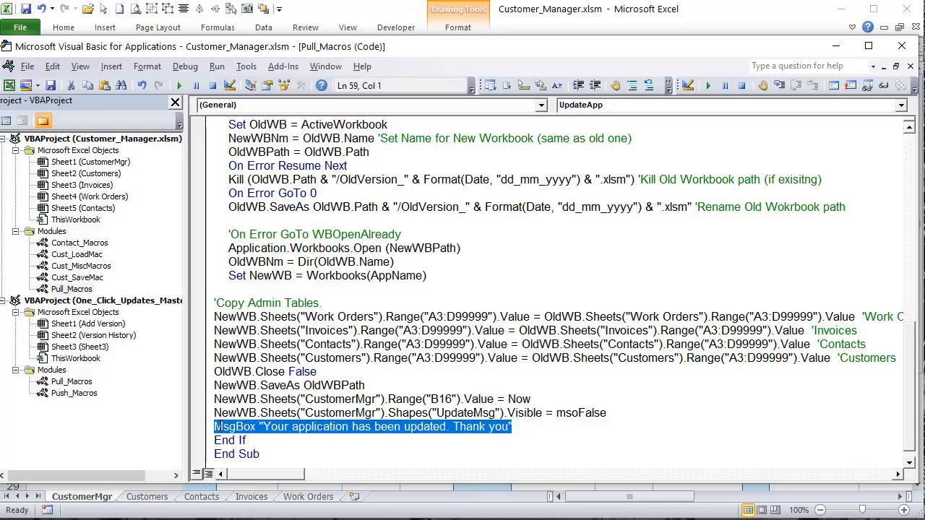
scroll(291, 442, "down", 1)
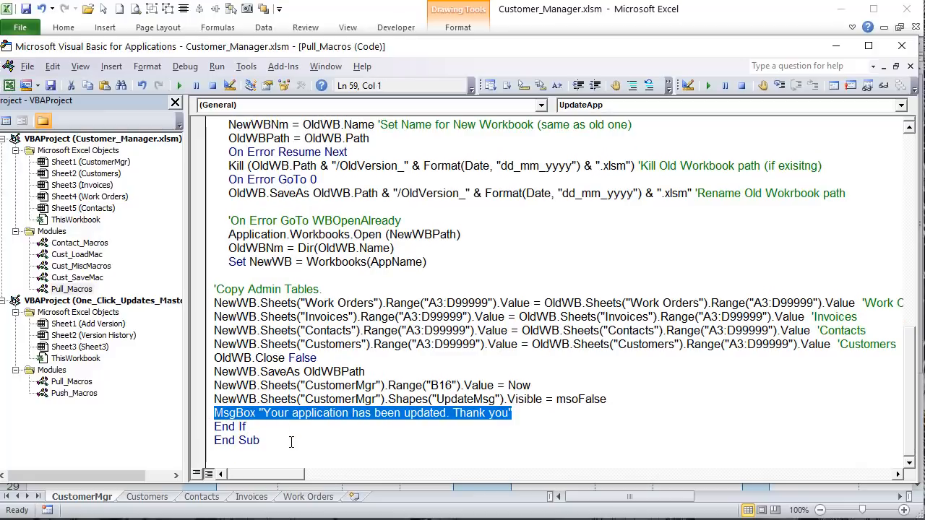
scroll(470, 289, "up", 14)
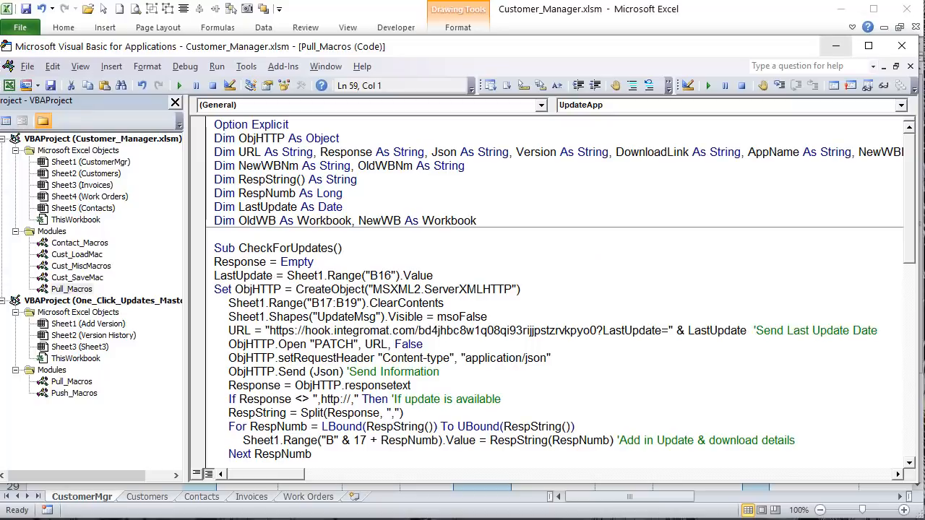
Step: Deselect the banner on the sheet and place the cursor inside Sub CheckForUpdates
left_click(835, 46)
left_click(683, 207)
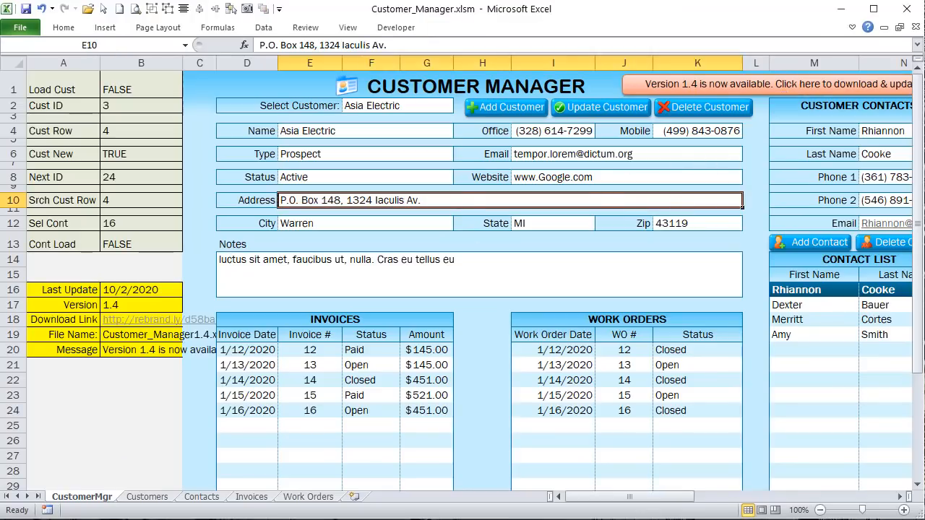
key("alt+F11")
left_click(318, 158)
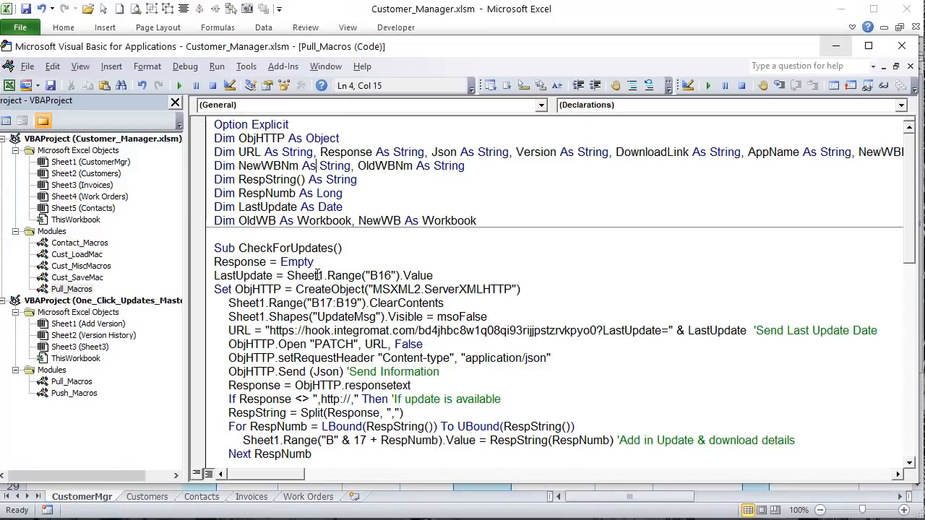
scroll(314, 289, "down", 3)
left_click(293, 234)
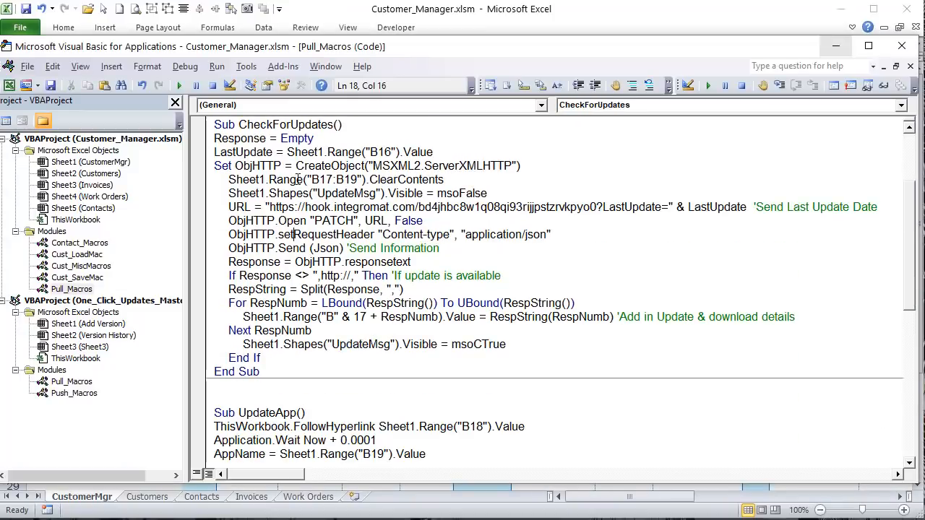
Step: Run CheckForUpdates and check the new version, link and file name in B17:B19
left_click(179, 86)
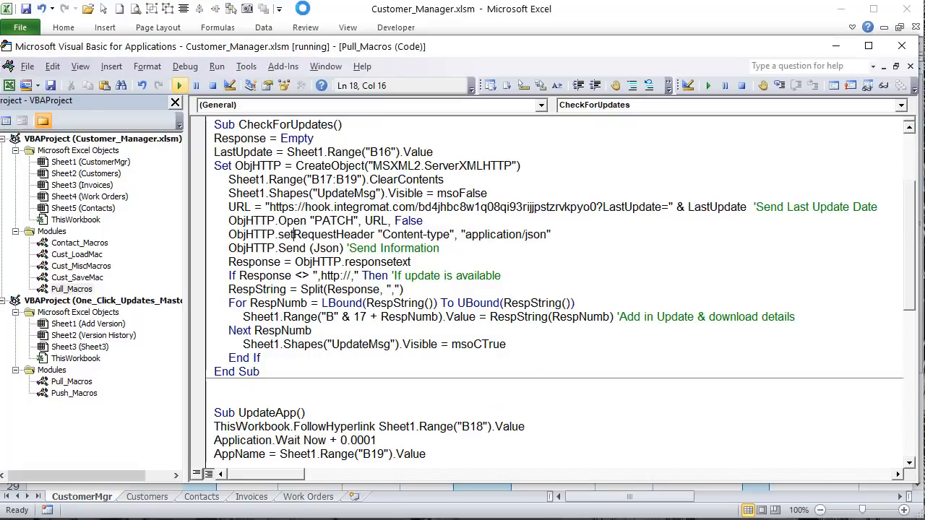
left_click(302, 9)
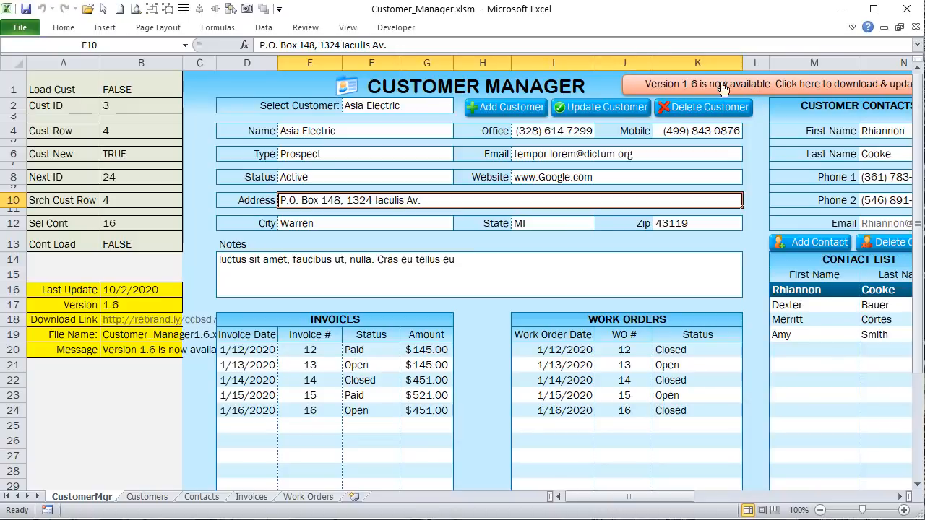
left_click_drag(123, 298, 128, 334)
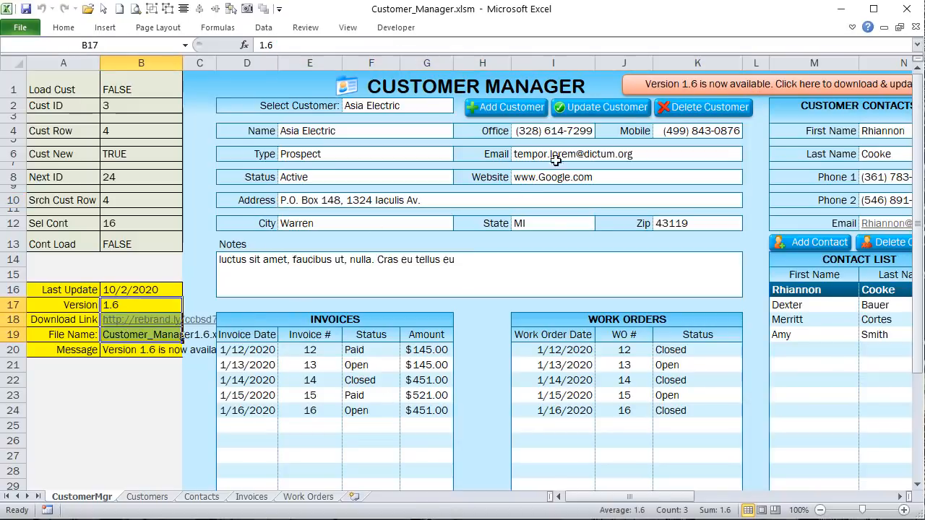
Step: Install the version 1.6 update from the banner and dismiss the confirmation message
left_click(685, 85)
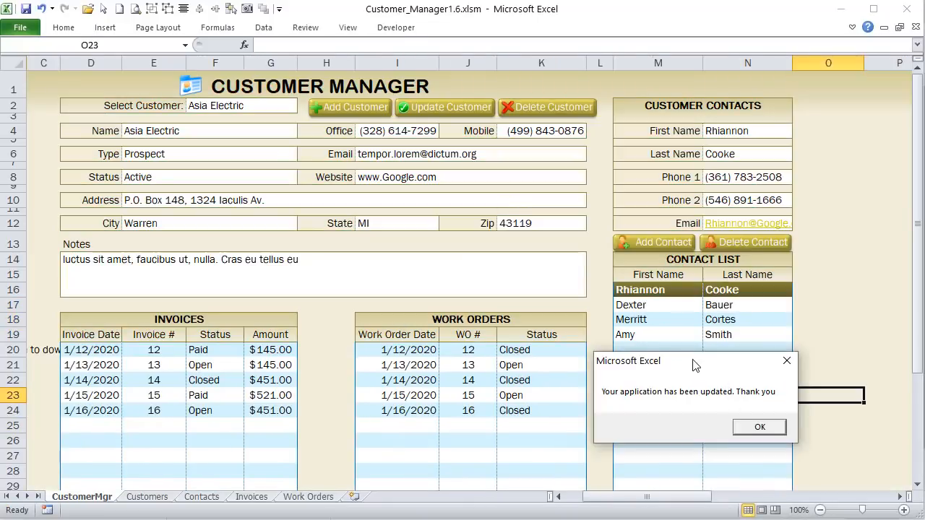
left_click_drag(693, 364, 485, 246)
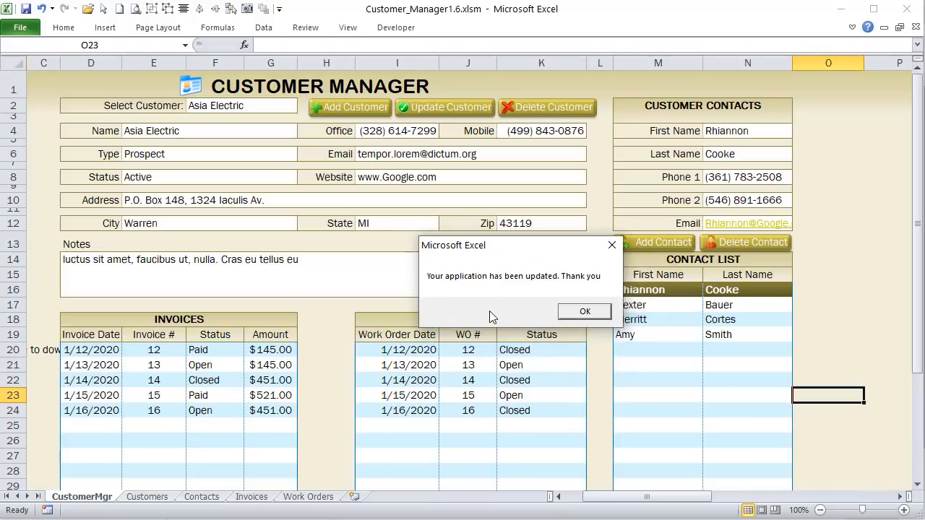
key("Return")
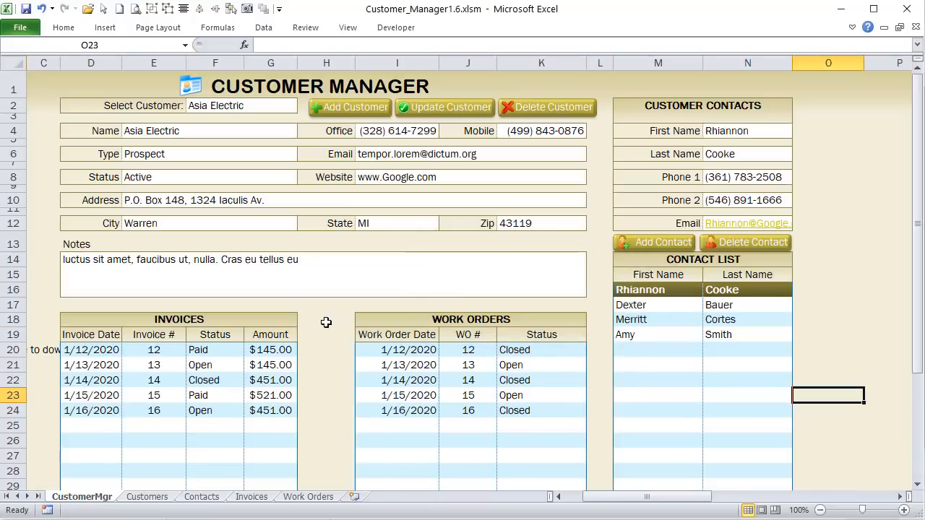